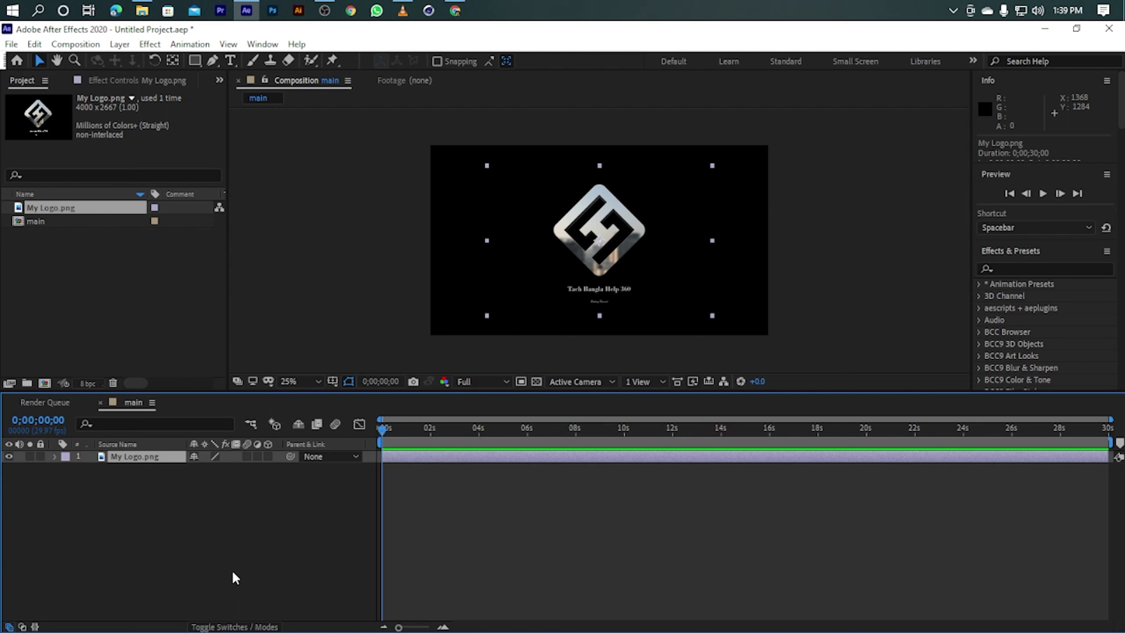
Pre-compose My Logo.png into a new 'logo' composition, moving all attributes into it
{"action": "right_click", "coordinate": [146, 465]}
{"action": "left_click", "coordinate": [200, 384]}
{"action": "type", "text": "logo"}
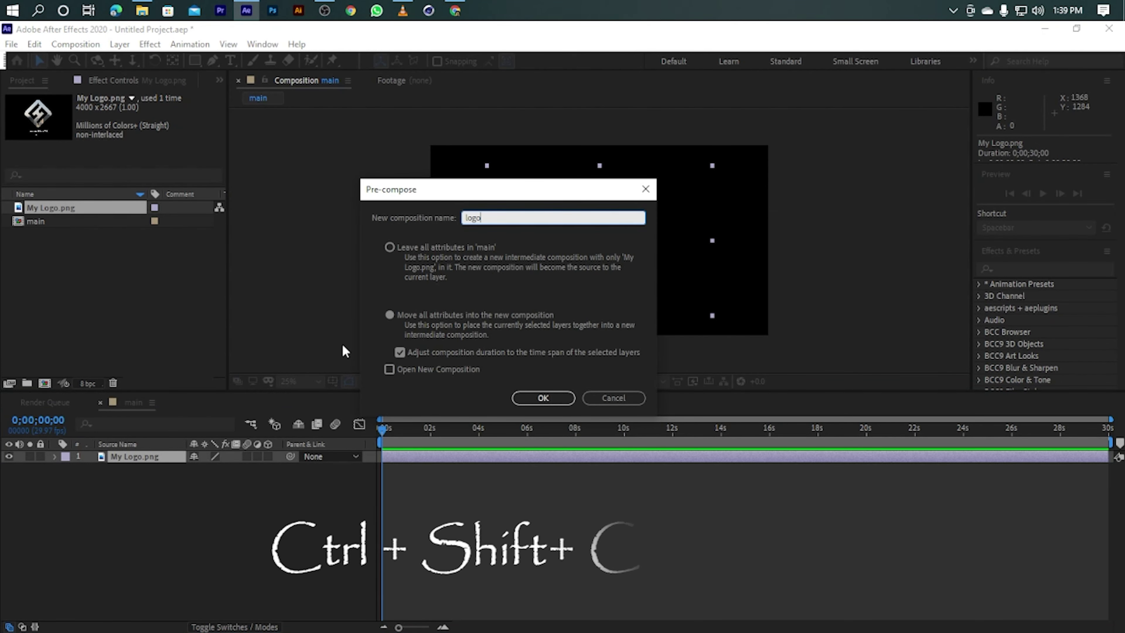
{"action": "left_click", "coordinate": [390, 315]}
{"action": "left_click", "coordinate": [543, 398]}
Auto-trace the logo layer using its Alpha channel to generate mask paths
{"action": "right_click", "coordinate": [116, 456]}
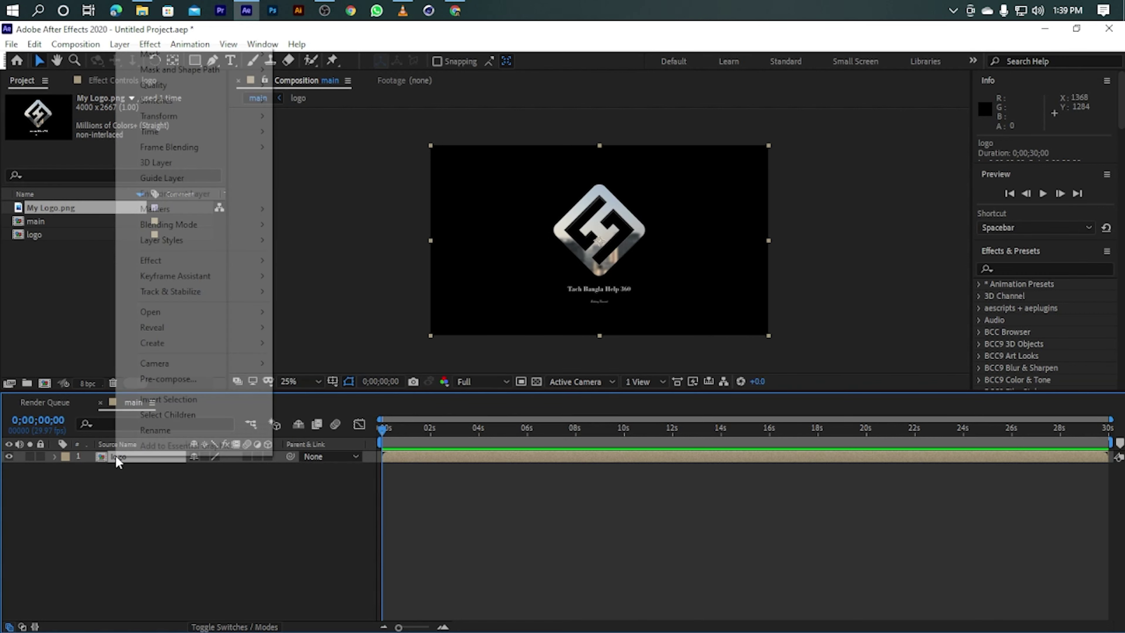
{"action": "left_click", "coordinate": [119, 44]}
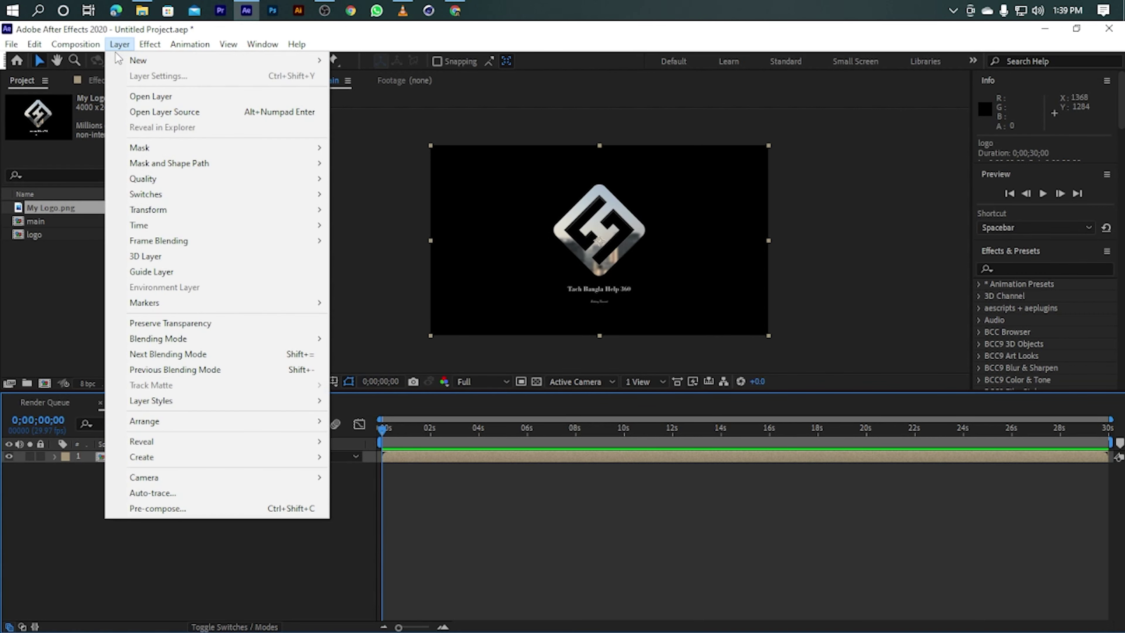
{"action": "left_click", "coordinate": [133, 493]}
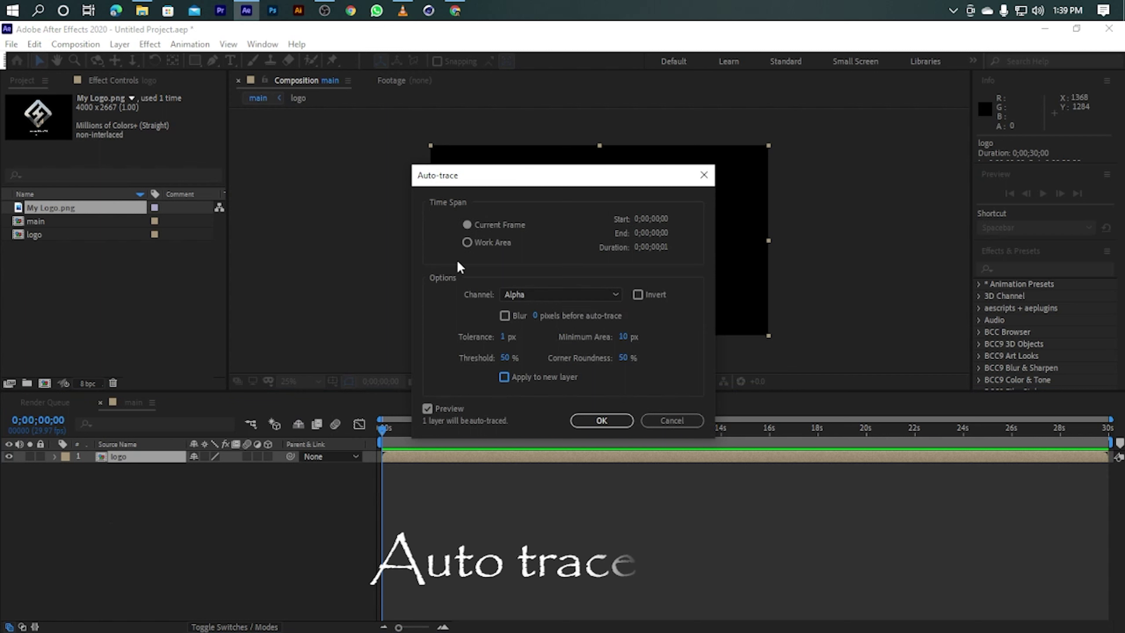
{"action": "left_click", "coordinate": [602, 421]}
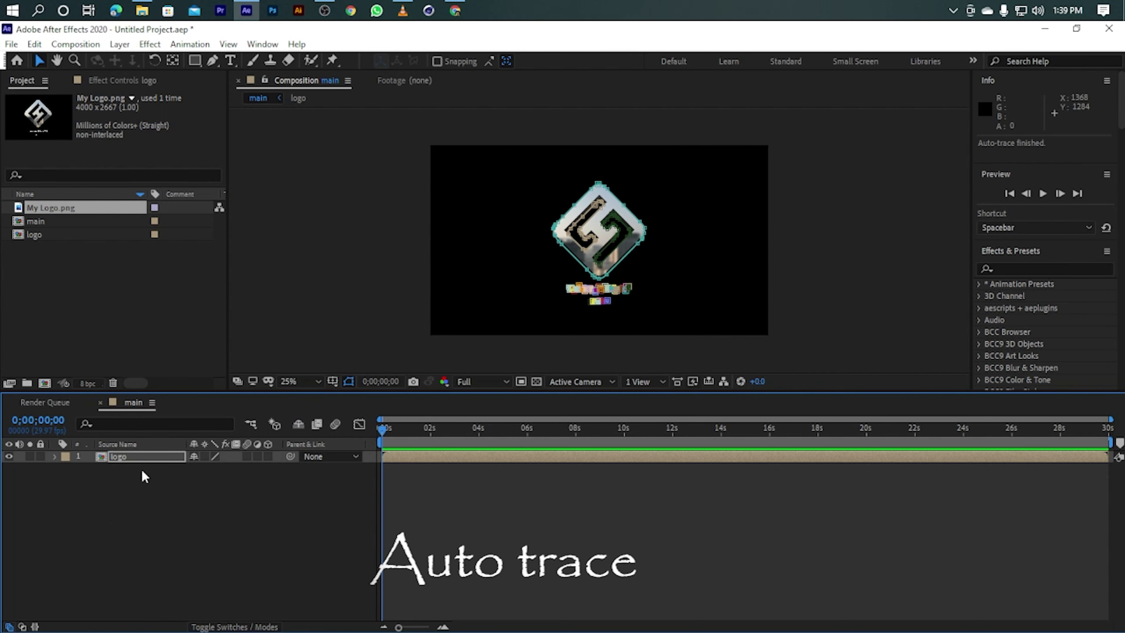
Inspect the traced masks in the logo layer's properties, then collapse and deselect it
{"action": "left_click", "coordinate": [55, 457]}
{"action": "left_click", "coordinate": [67, 469]}
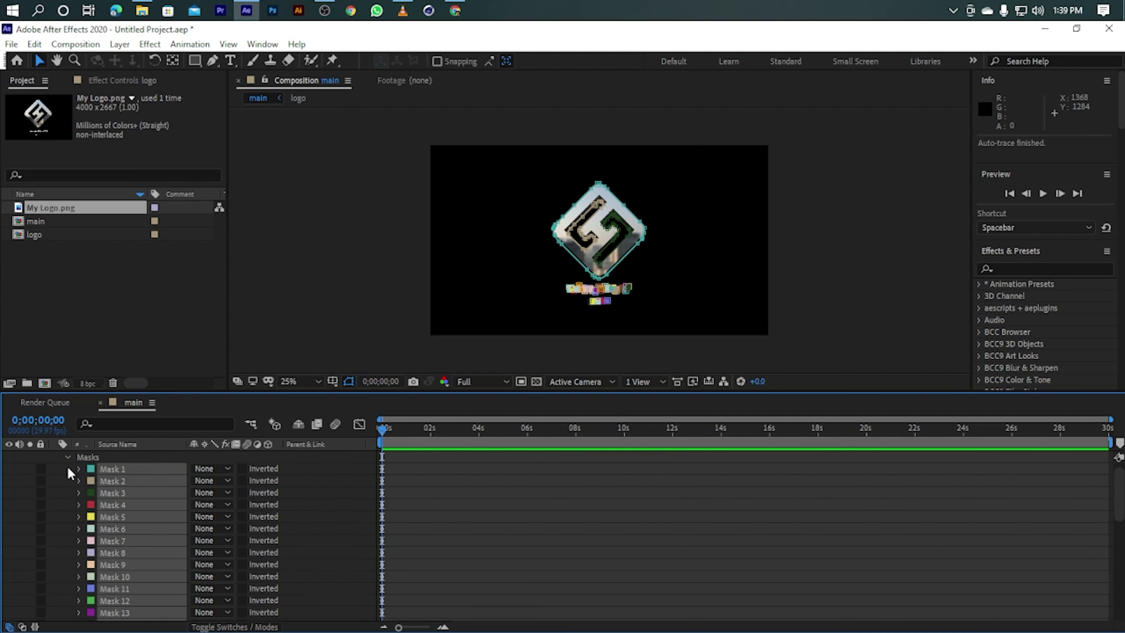
{"action": "left_click", "coordinate": [68, 458]}
{"action": "left_click", "coordinate": [54, 456]}
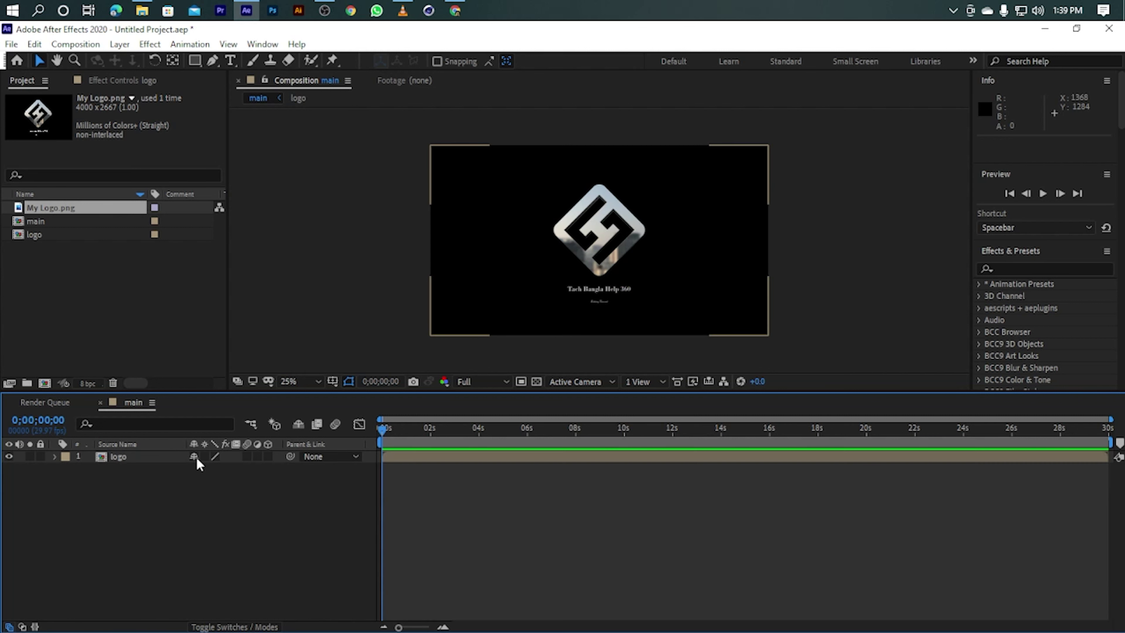
{"action": "left_click", "coordinate": [125, 456]}
{"action": "left_click", "coordinate": [166, 507]}
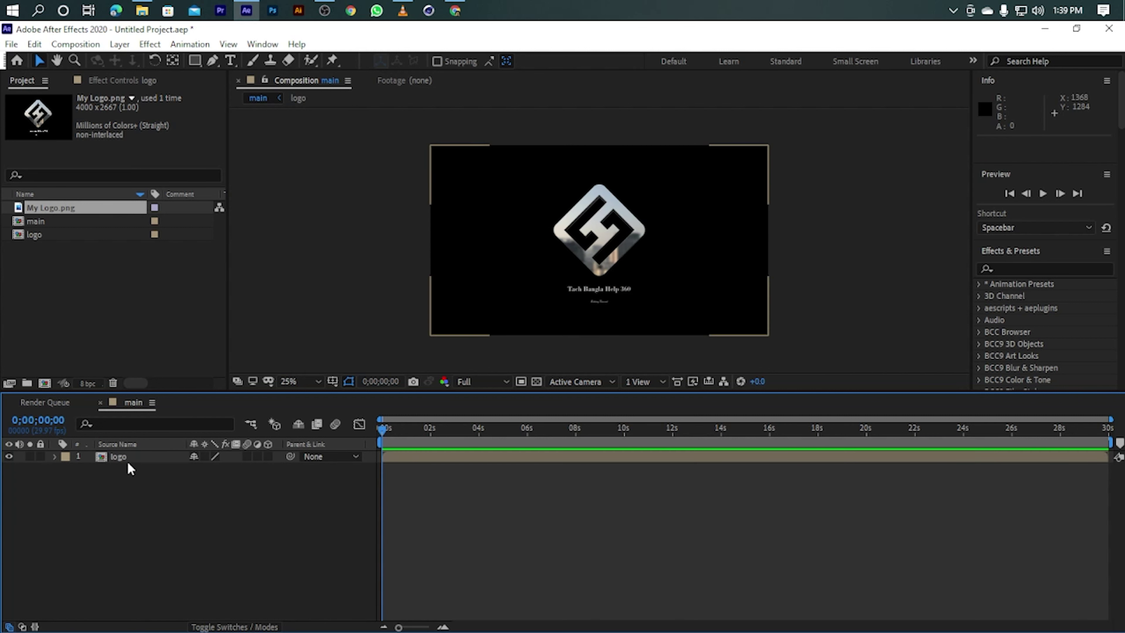
{"action": "right_click", "coordinate": [150, 530]}
Create a new solid layer named E3D
{"action": "mouse_move", "coordinate": [261, 374]}
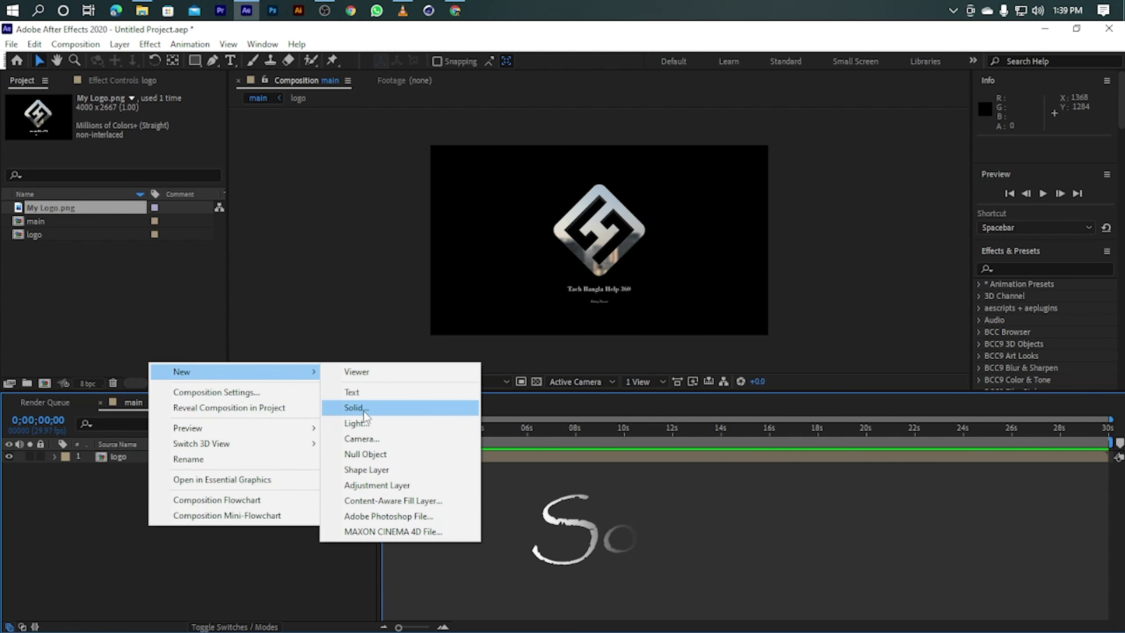
{"action": "left_click", "coordinate": [356, 407]}
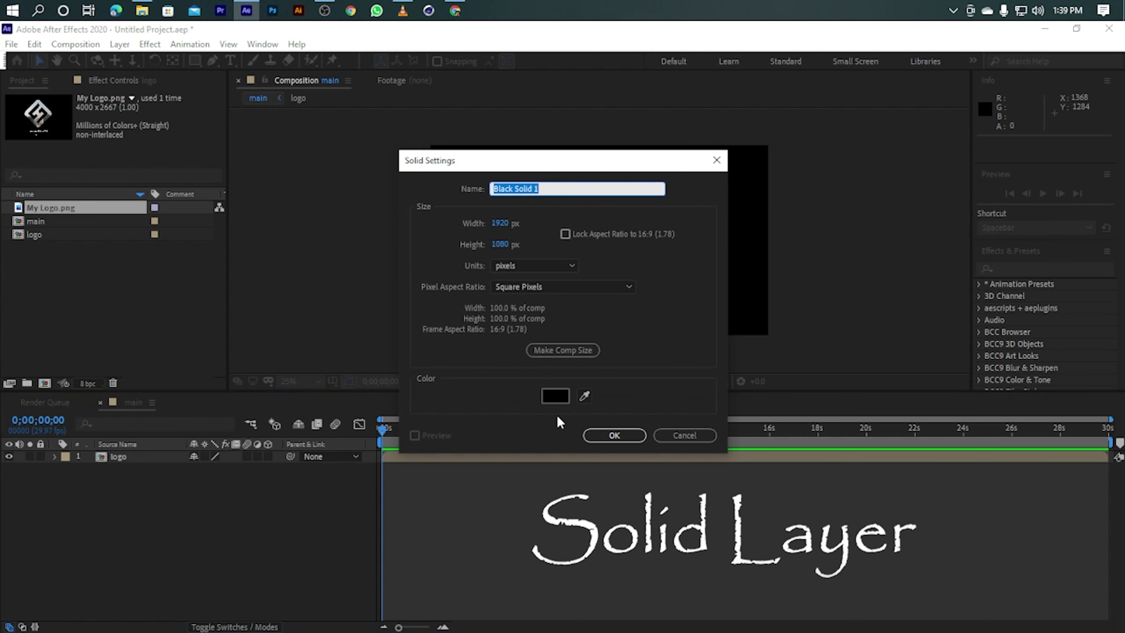
{"action": "type", "text": "E3D"}
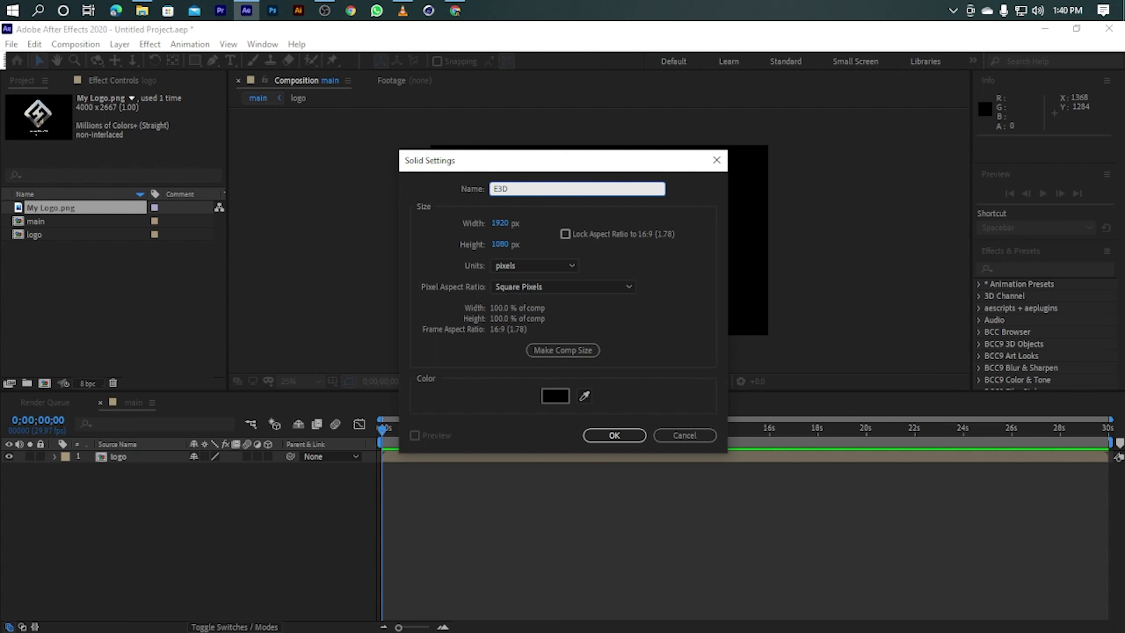
{"action": "key", "text": "Return"}
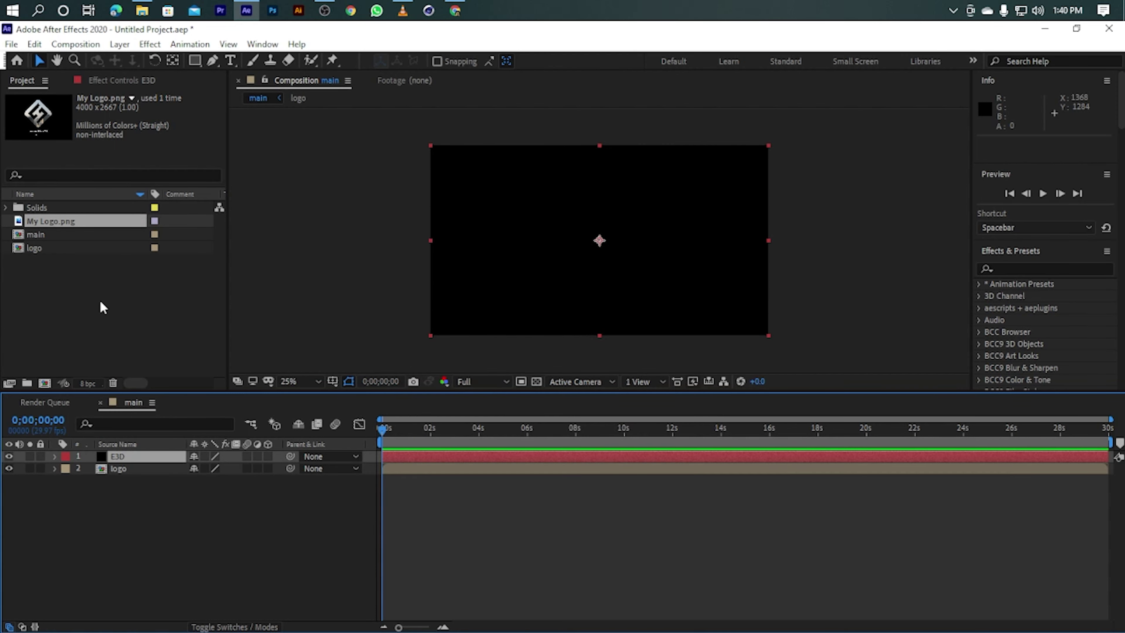
Add Color Texture.mp4 to the comp as a hidden layer and select E3D
{"action": "left_click_drag", "start_coordinate": [61, 261], "coordinate": [6, 534]}
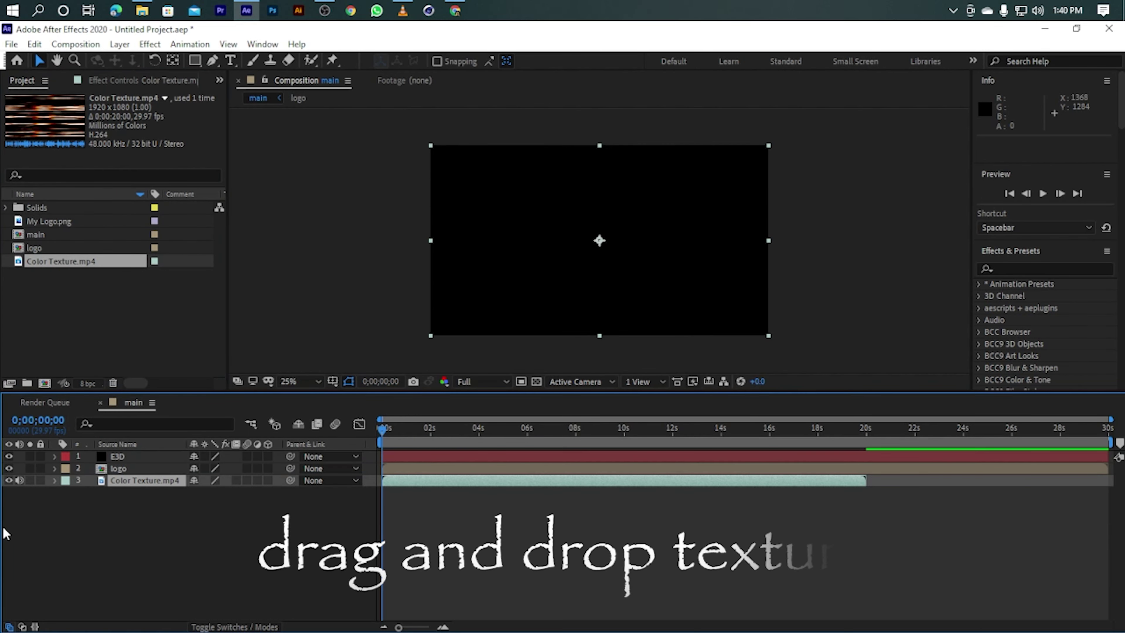
{"action": "left_click", "coordinate": [9, 480]}
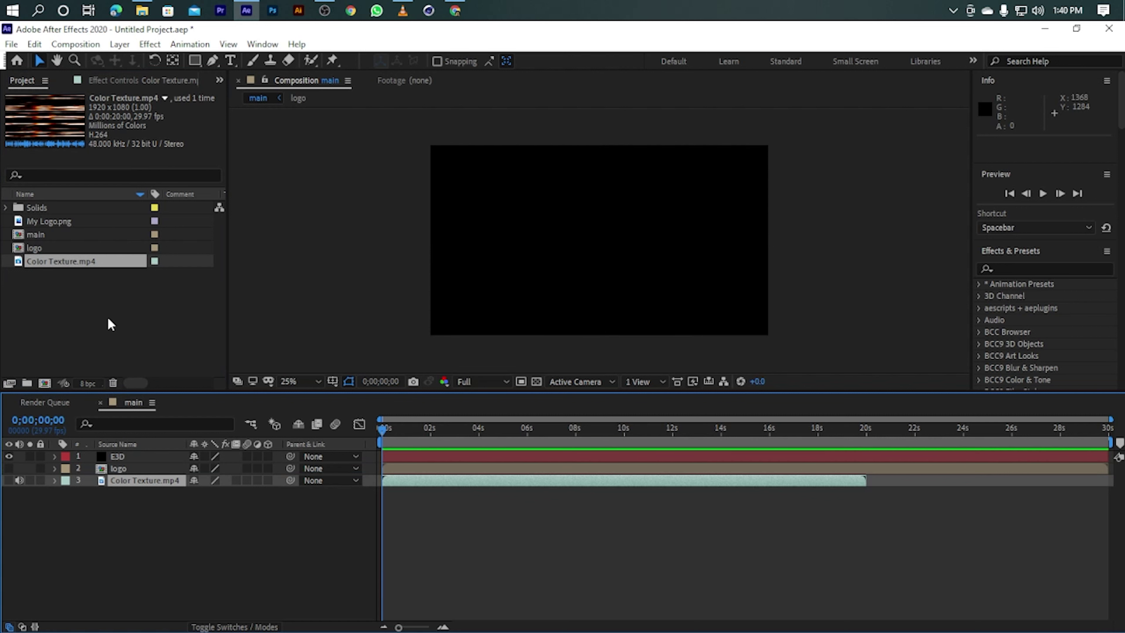
{"action": "left_click", "coordinate": [147, 459]}
Apply the Video Copilot Element effect to the E3D solid
{"action": "left_click", "coordinate": [150, 44]}
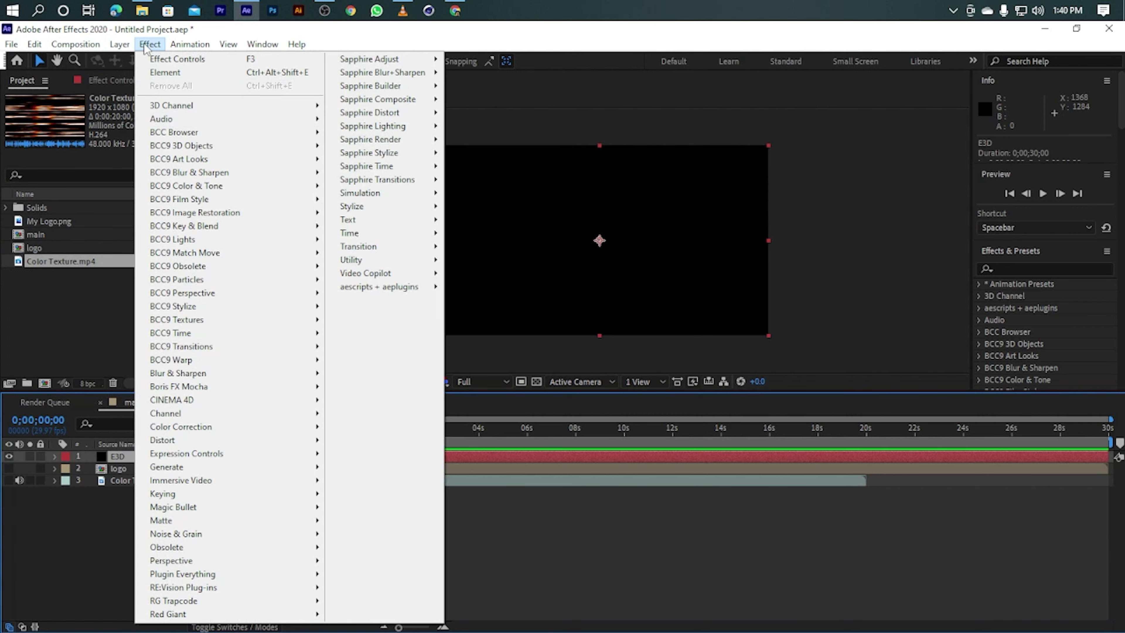
{"action": "mouse_move", "coordinate": [390, 205]}
{"action": "left_click", "coordinate": [479, 274]}
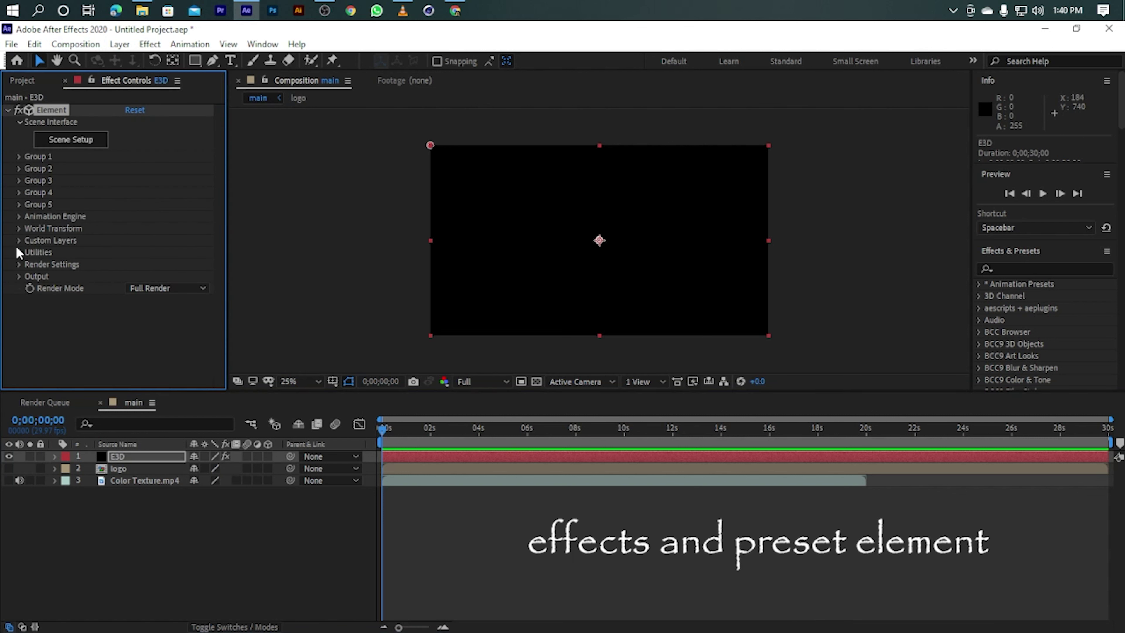
Set Custom Layers Path Layer 1 to the logo layer
{"action": "left_click", "coordinate": [19, 240]}
{"action": "left_click", "coordinate": [30, 252]}
{"action": "scroll", "coordinate": [167, 228], "scroll_direction": "down", "scroll_amount": 3}
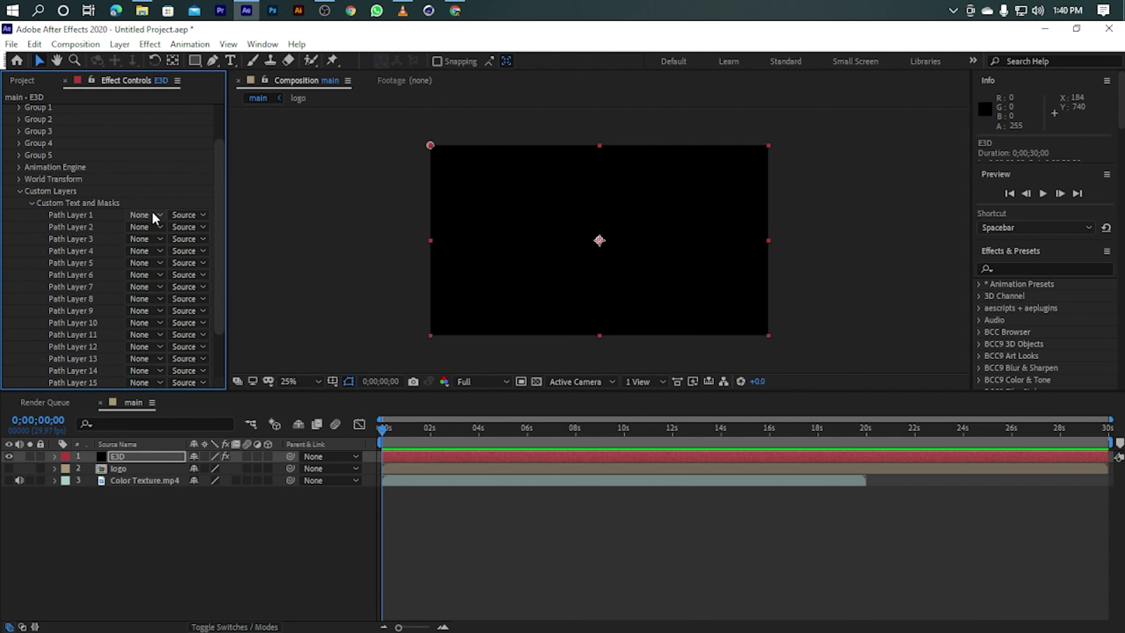
{"action": "left_click", "coordinate": [154, 216]}
{"action": "left_click", "coordinate": [182, 265]}
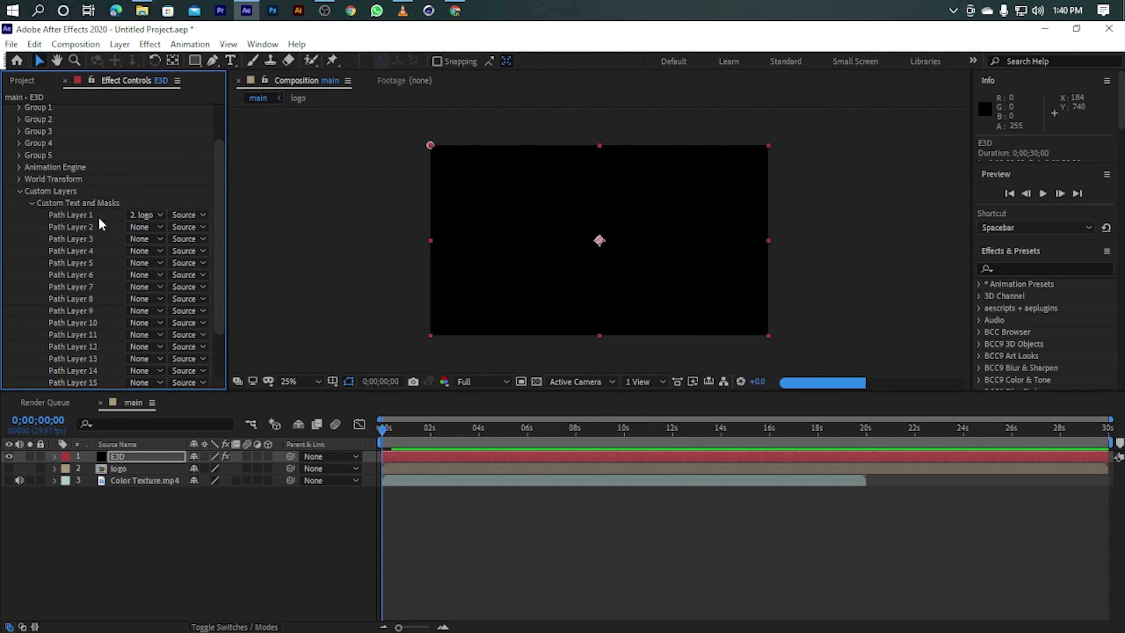
{"action": "left_click", "coordinate": [31, 203]}
Set Custom Texture Maps Layer 1 to Color Texture.mp4
{"action": "left_click", "coordinate": [30, 264]}
{"action": "scroll", "coordinate": [133, 260], "scroll_direction": "down", "scroll_amount": 8}
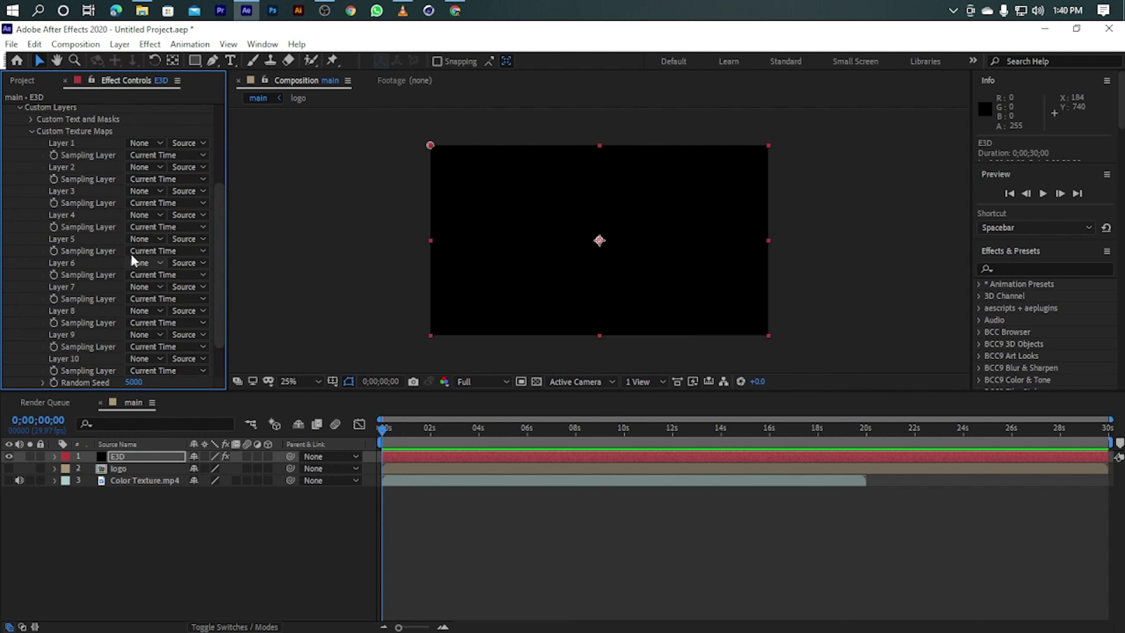
{"action": "left_click", "coordinate": [144, 143]}
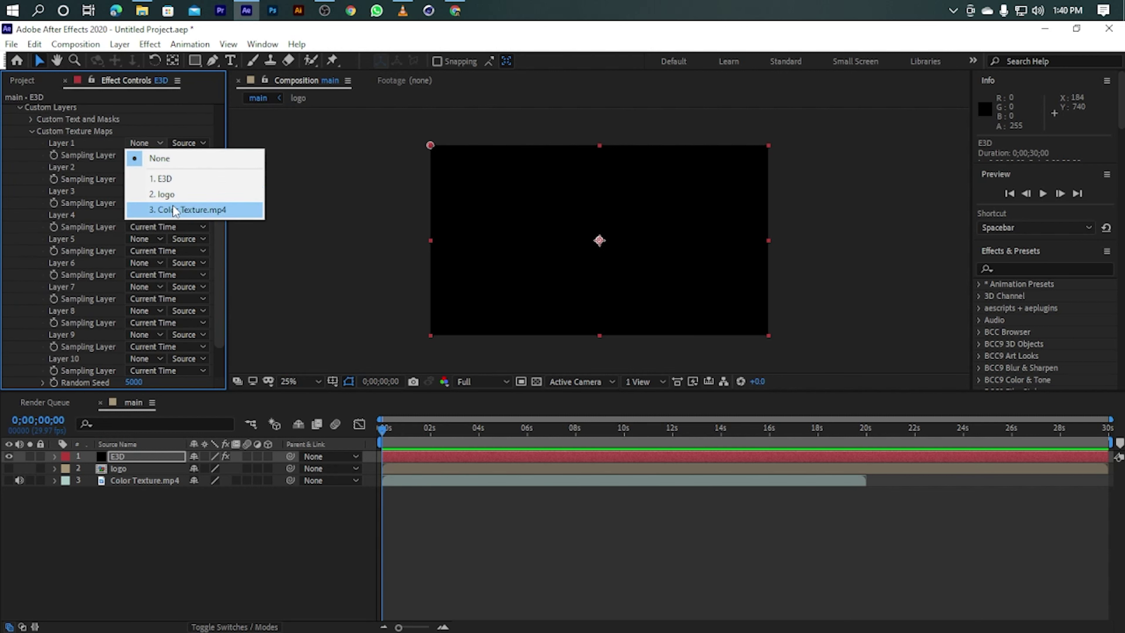
{"action": "left_click", "coordinate": [213, 210]}
{"action": "left_click", "coordinate": [32, 131]}
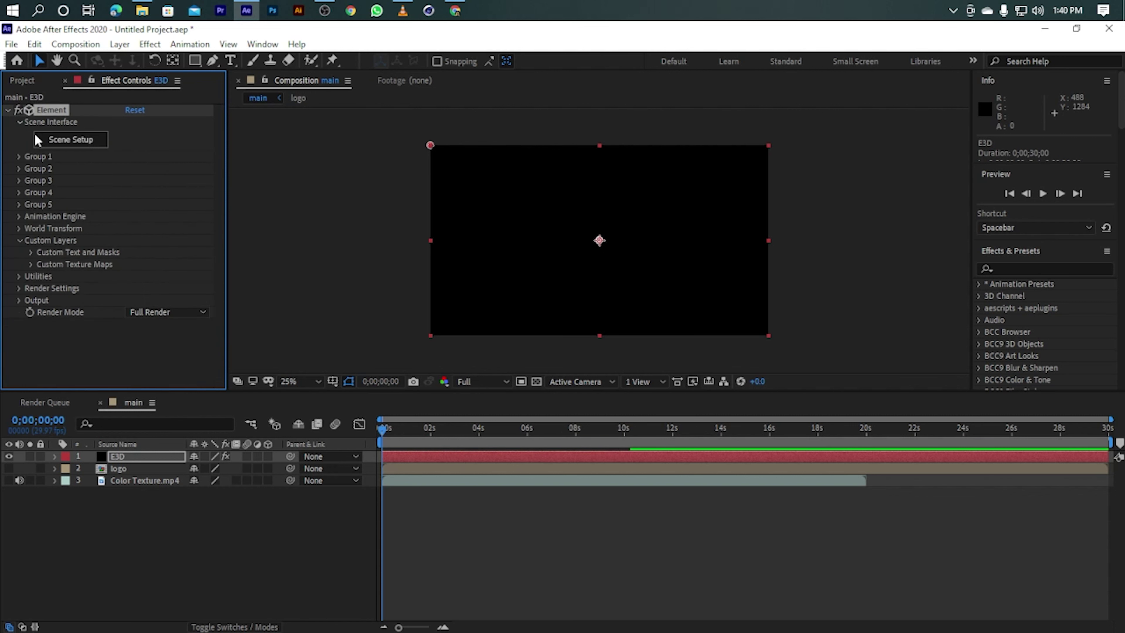
In Scene Setup, extrude the logo path with Extreme path resolution
{"action": "left_click", "coordinate": [71, 139]}
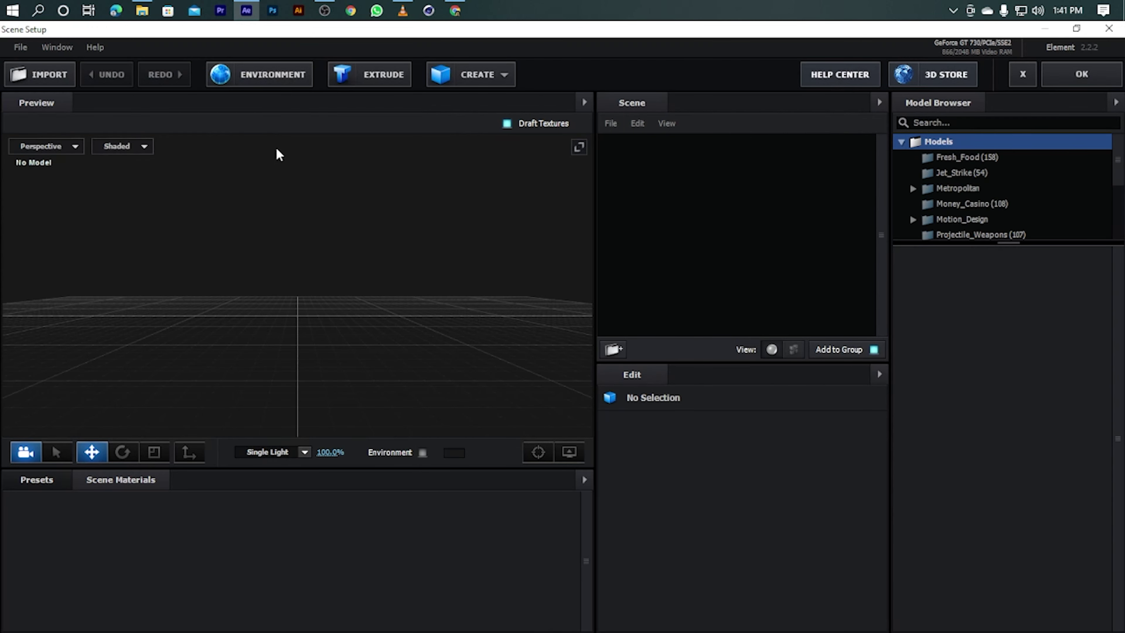
{"action": "left_click", "coordinate": [353, 74]}
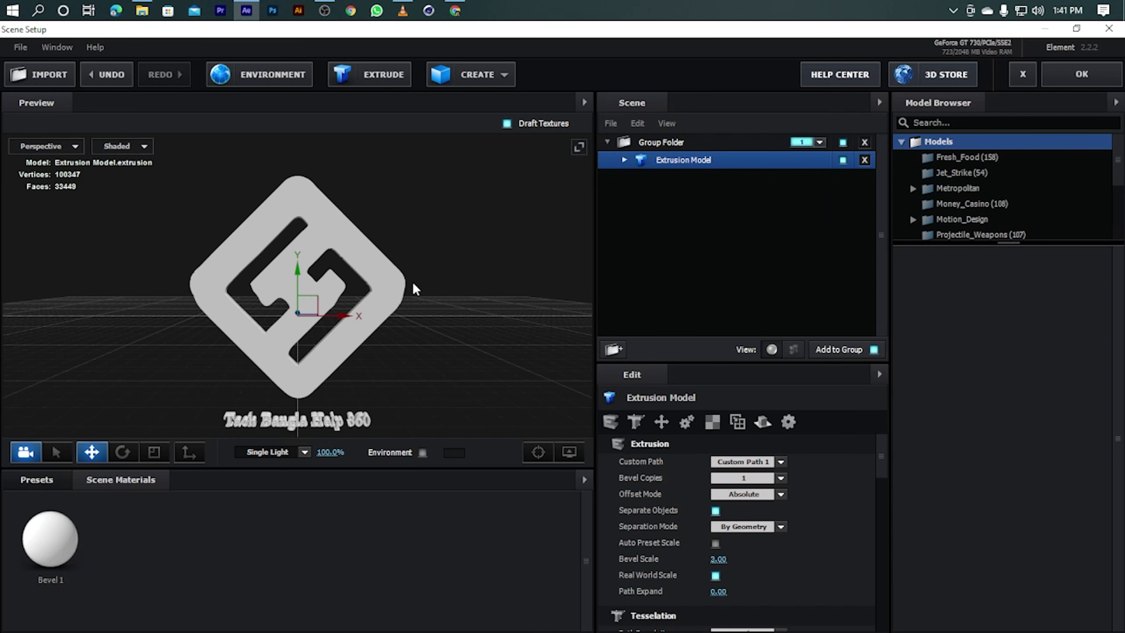
{"action": "scroll", "coordinate": [408, 328], "scroll_direction": "down", "scroll_amount": 3}
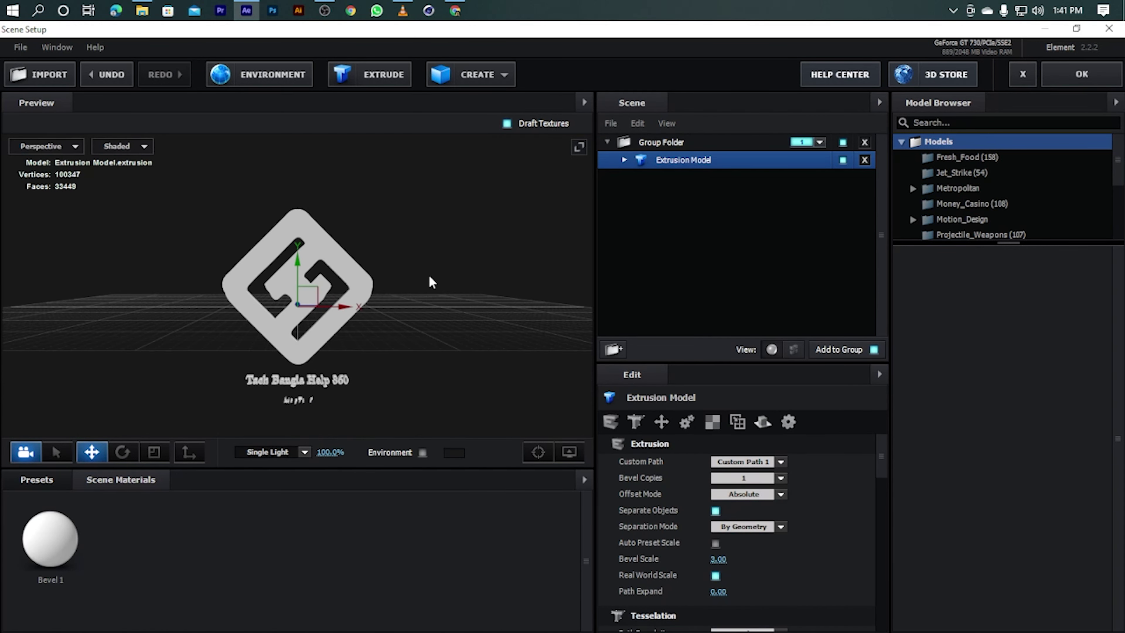
{"action": "scroll", "coordinate": [797, 534], "scroll_direction": "down", "scroll_amount": 3}
{"action": "left_click", "coordinate": [762, 486]}
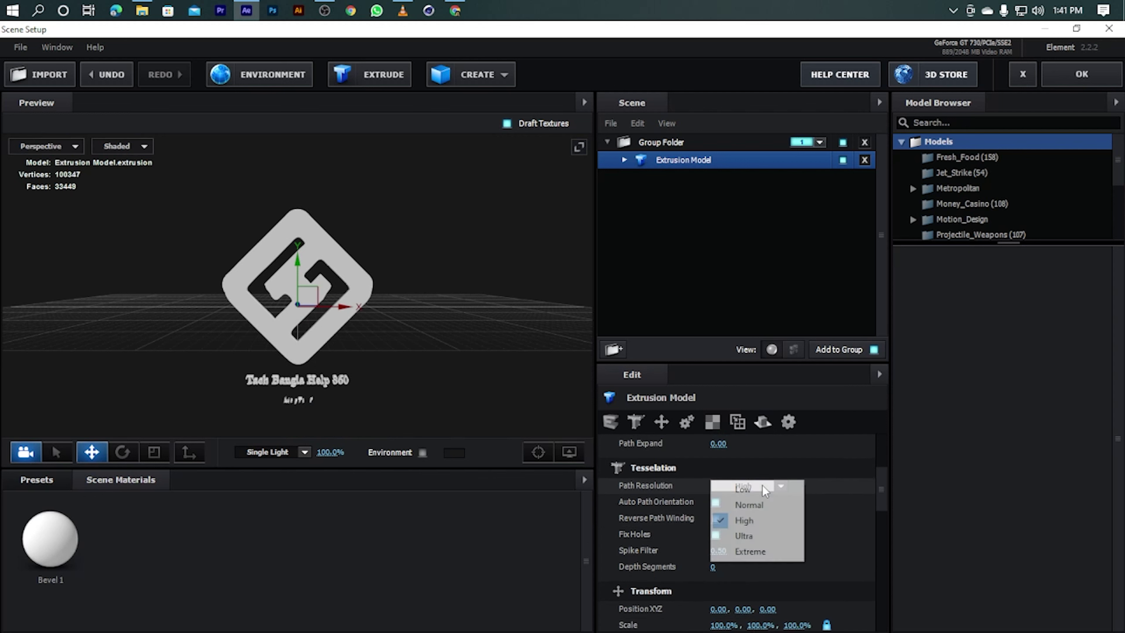
{"action": "left_click", "coordinate": [757, 560]}
Set Bevel Copies to 2 and expand the model to show Bevel 1 and Bevel 2
{"action": "left_click_drag", "start_coordinate": [881, 479], "coordinate": [877, 448]}
{"action": "left_click", "coordinate": [744, 475]}
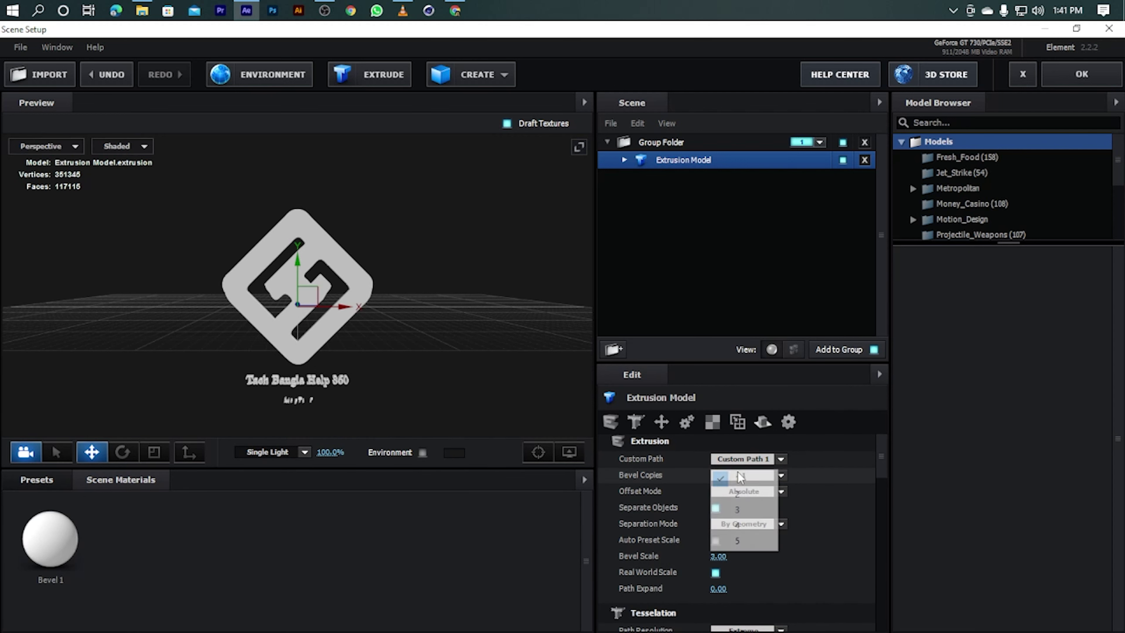
{"action": "left_click", "coordinate": [737, 494]}
{"action": "left_click", "coordinate": [624, 160]}
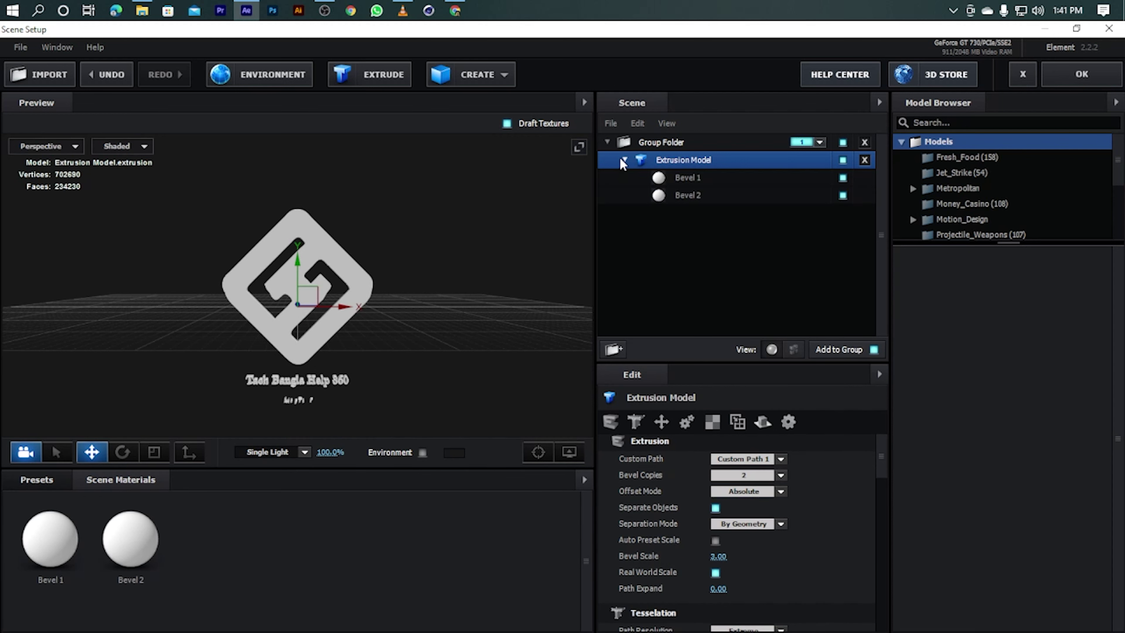
{"action": "left_click", "coordinate": [36, 479]}
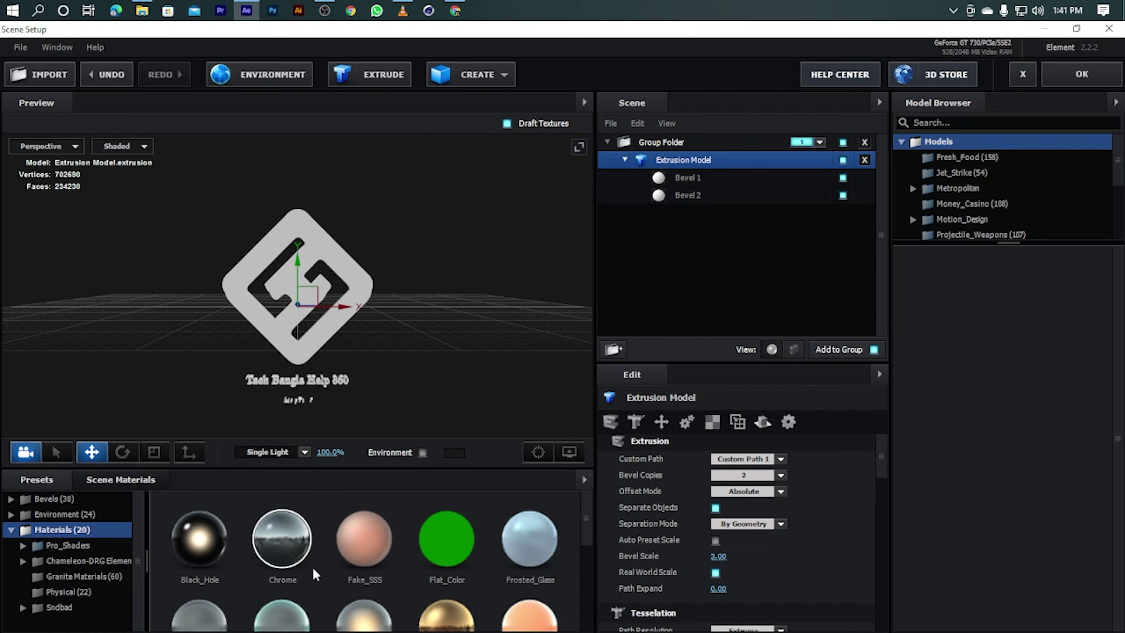
Apply the electricity1 material from the Lights presets to Bevel 2
{"action": "scroll", "coordinate": [317, 575], "scroll_direction": "down", "scroll_amount": 3}
{"action": "scroll", "coordinate": [353, 613], "scroll_direction": "up", "scroll_amount": 3}
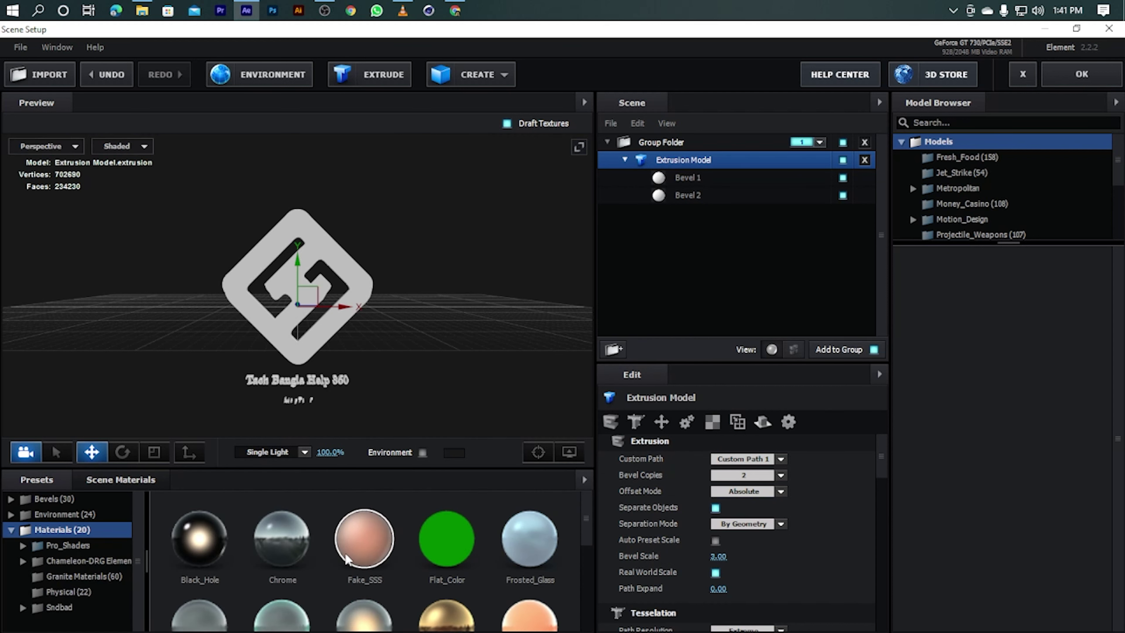
{"action": "left_click", "coordinate": [59, 607]}
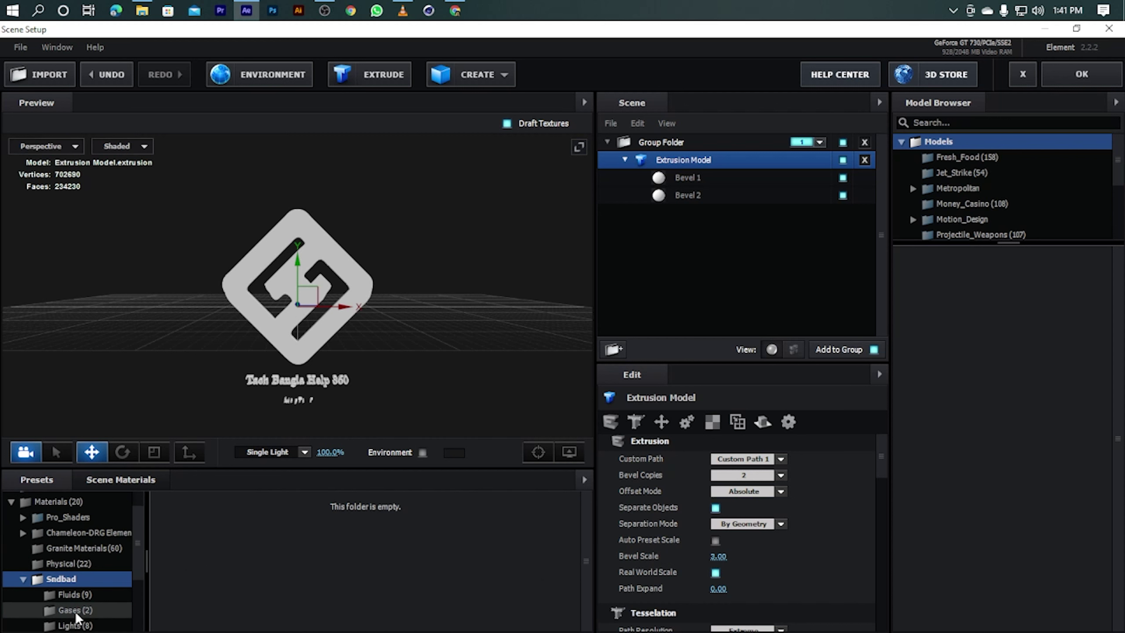
{"action": "scroll", "coordinate": [77, 618], "scroll_direction": "down", "scroll_amount": 2}
{"action": "left_click", "coordinate": [75, 499]}
{"action": "left_click", "coordinate": [80, 517]}
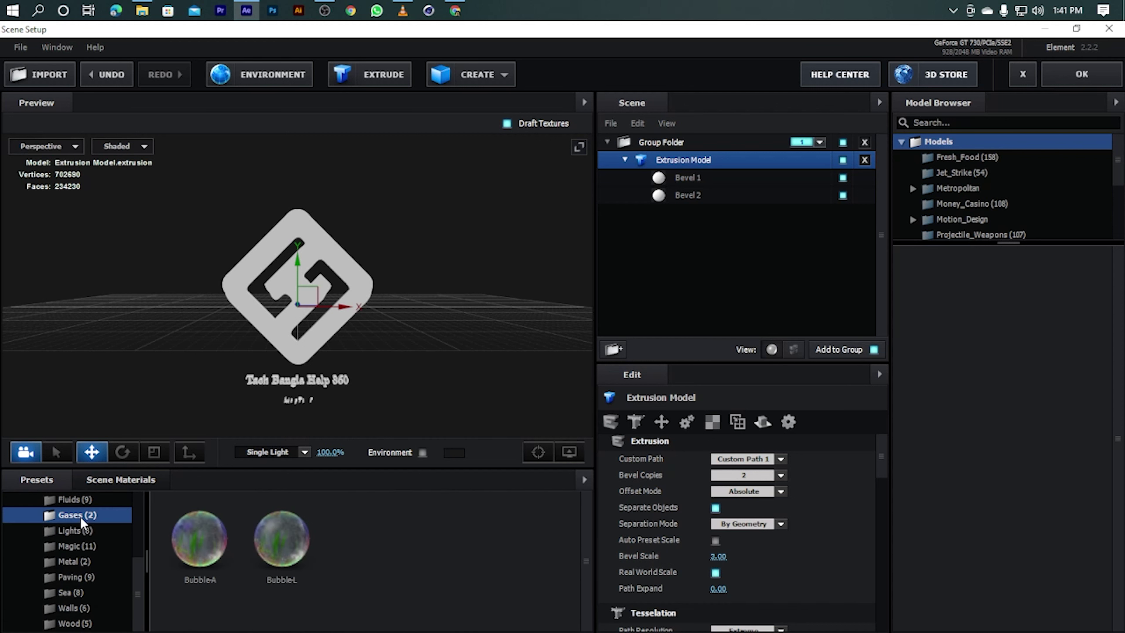
{"action": "left_click", "coordinate": [79, 530]}
{"action": "left_click_drag", "start_coordinate": [447, 543], "coordinate": [700, 194]}
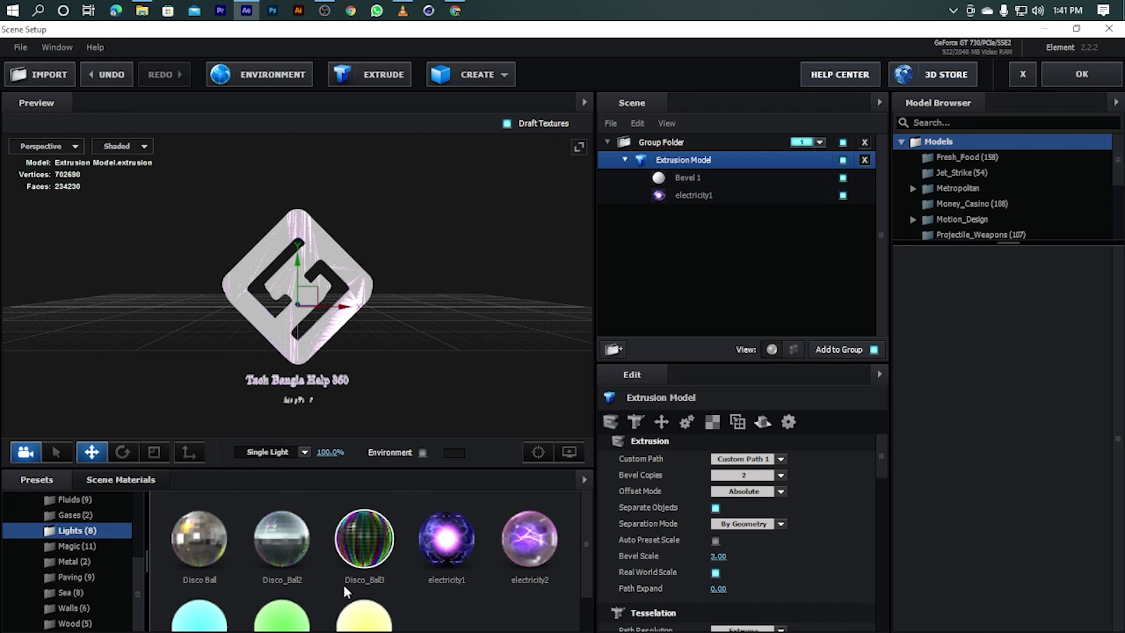
Apply the yellow Light_Y material to Bevel 1 and check the logo
{"action": "scroll", "coordinate": [319, 602], "scroll_direction": "down", "scroll_amount": 1}
{"action": "scroll", "coordinate": [292, 614], "scroll_direction": "up", "scroll_amount": 1}
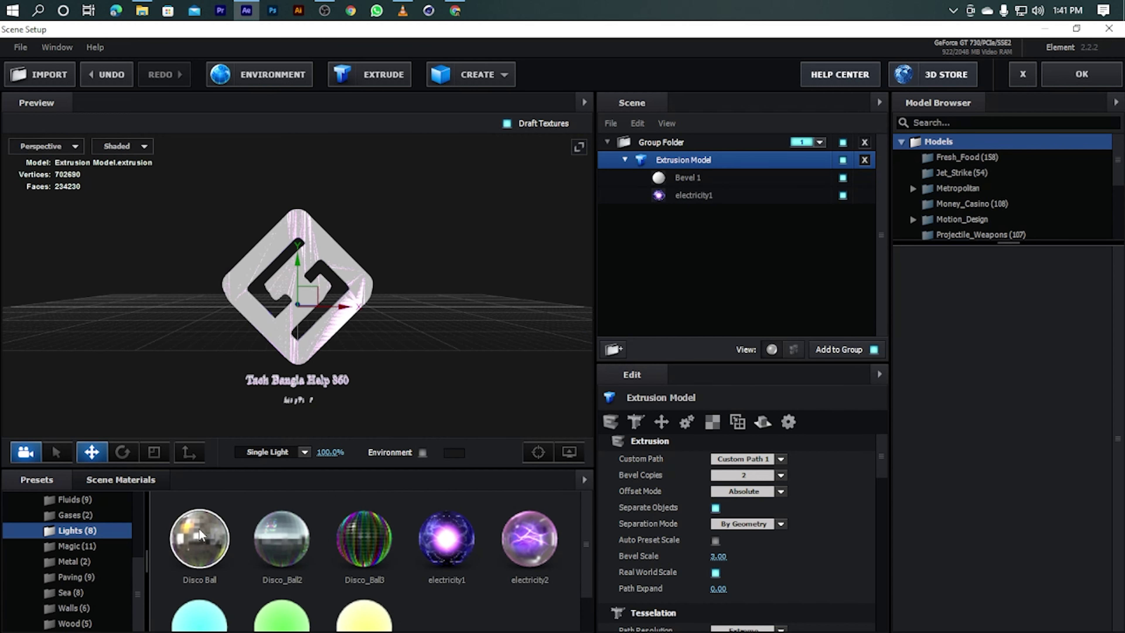
{"action": "scroll", "coordinate": [381, 575], "scroll_direction": "down", "scroll_amount": 1}
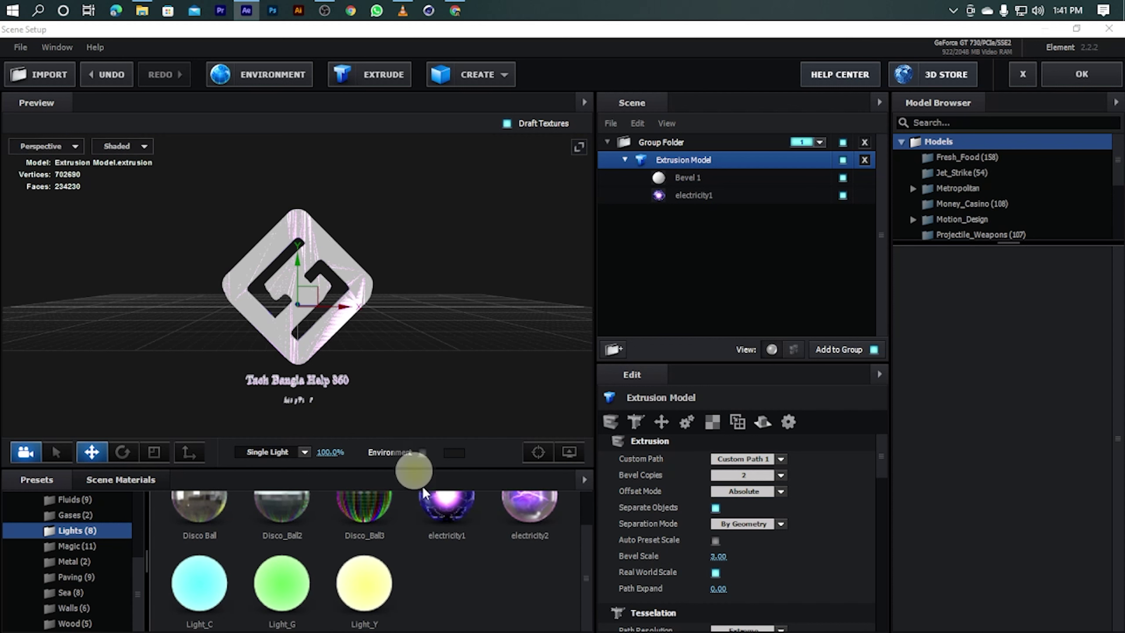
{"action": "left_click_drag", "start_coordinate": [377, 576], "coordinate": [684, 177]}
{"action": "mouse_move", "coordinate": [280, 260]}
{"action": "left_mouse_down"}
{"action": "mouse_move", "coordinate": [427, 274]}
{"action": "mouse_move", "coordinate": [200, 281]}
{"action": "left_mouse_up"}
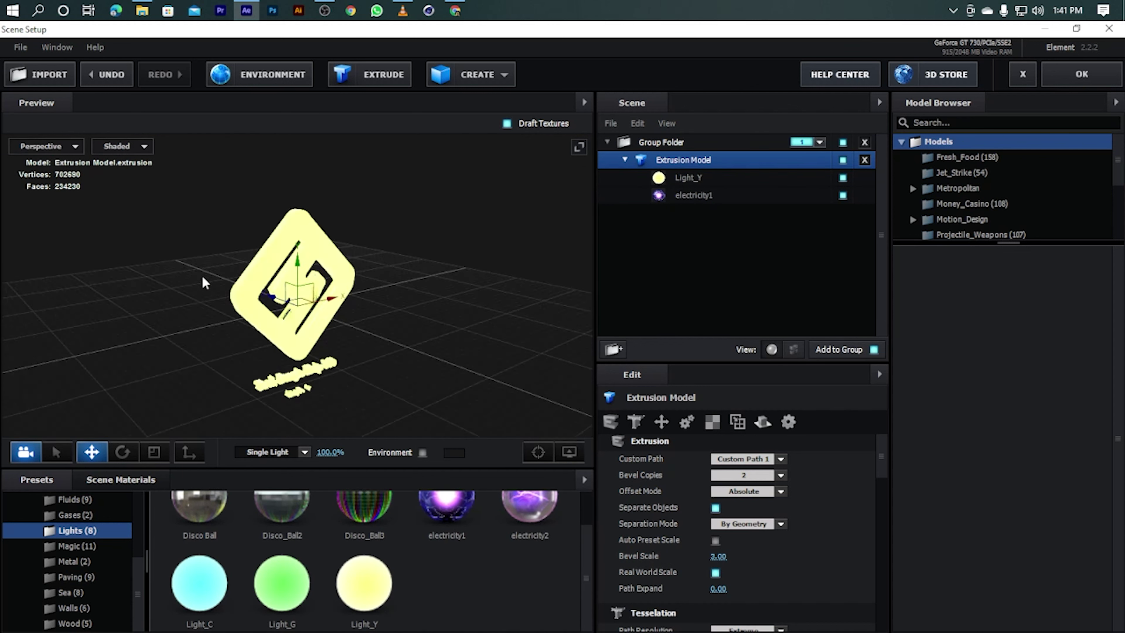
{"action": "left_click", "coordinate": [685, 179]}
{"action": "scroll", "coordinate": [251, 537], "scroll_direction": "up", "scroll_amount": 1}
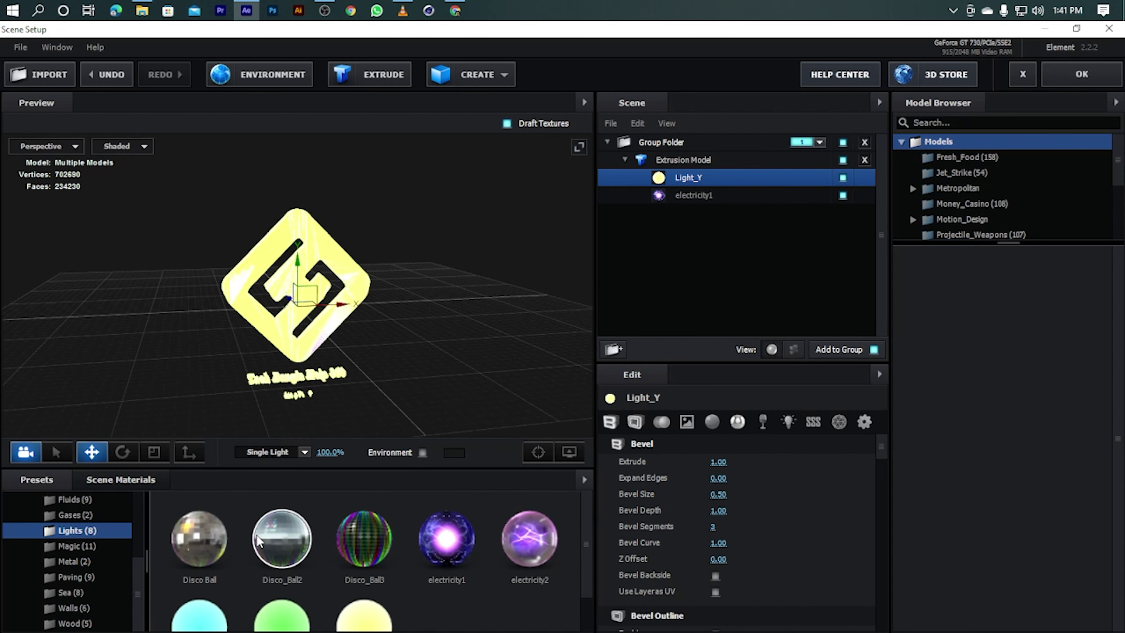
{"action": "left_click", "coordinate": [79, 547]}
{"action": "scroll", "coordinate": [80, 516], "scroll_direction": "up", "scroll_amount": 3}
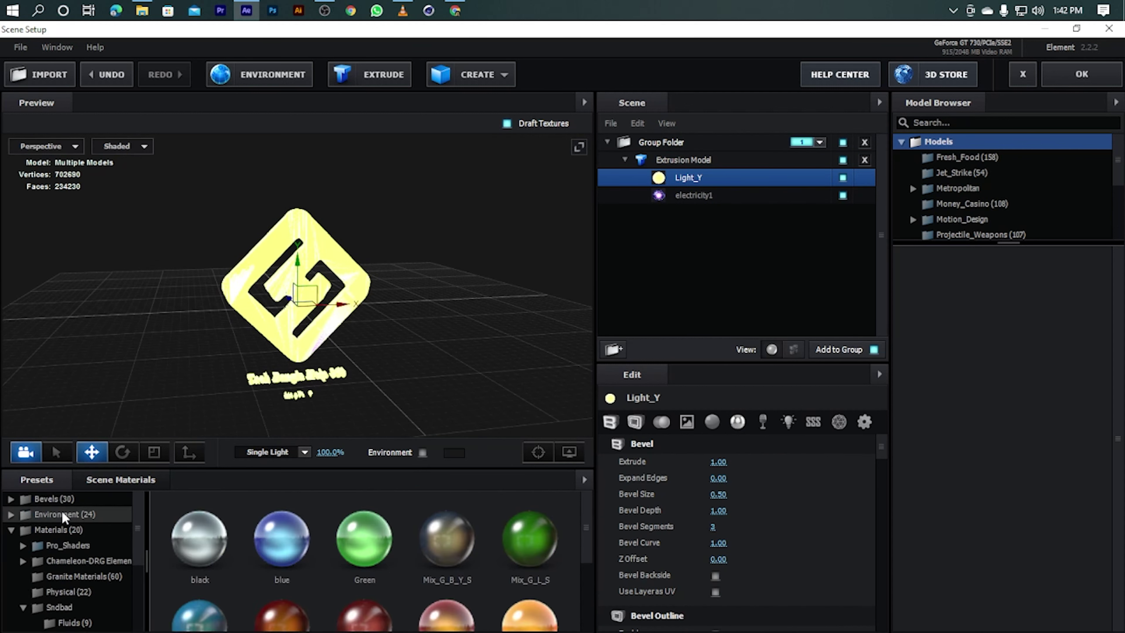
Replace Light_Y with the Black_Outline material from the Physical presets
{"action": "left_click", "coordinate": [69, 592]}
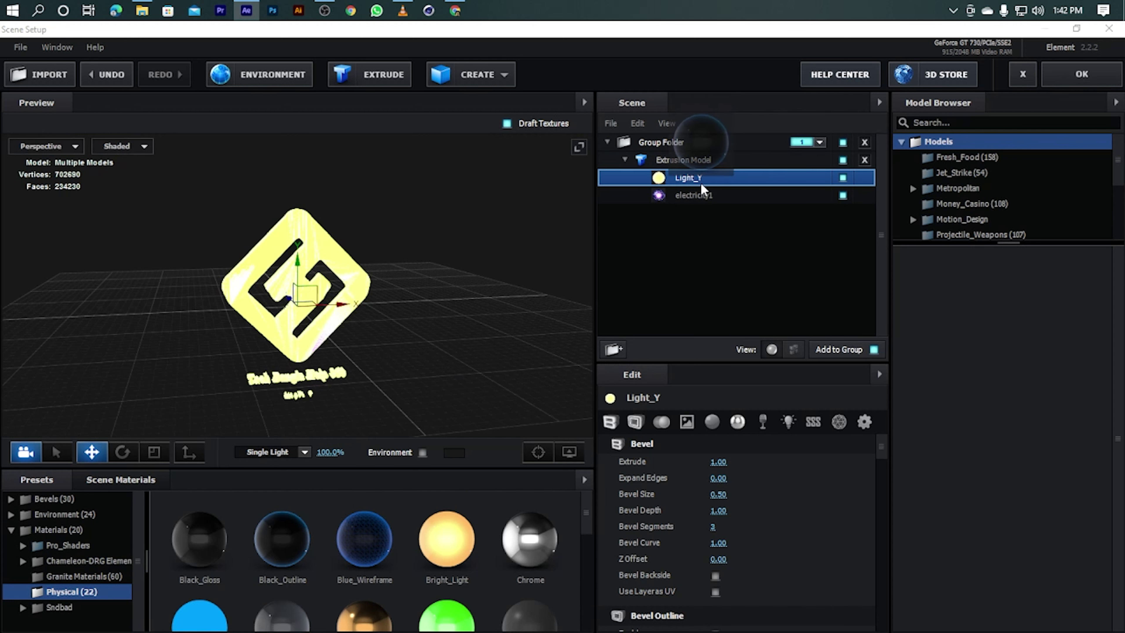
{"action": "left_click_drag", "start_coordinate": [270, 555], "coordinate": [691, 177]}
{"action": "mouse_move", "coordinate": [74, 348]}
{"action": "left_mouse_down"}
{"action": "mouse_move", "coordinate": [85, 320]}
{"action": "mouse_move", "coordinate": [118, 479]}
{"action": "left_mouse_up"}
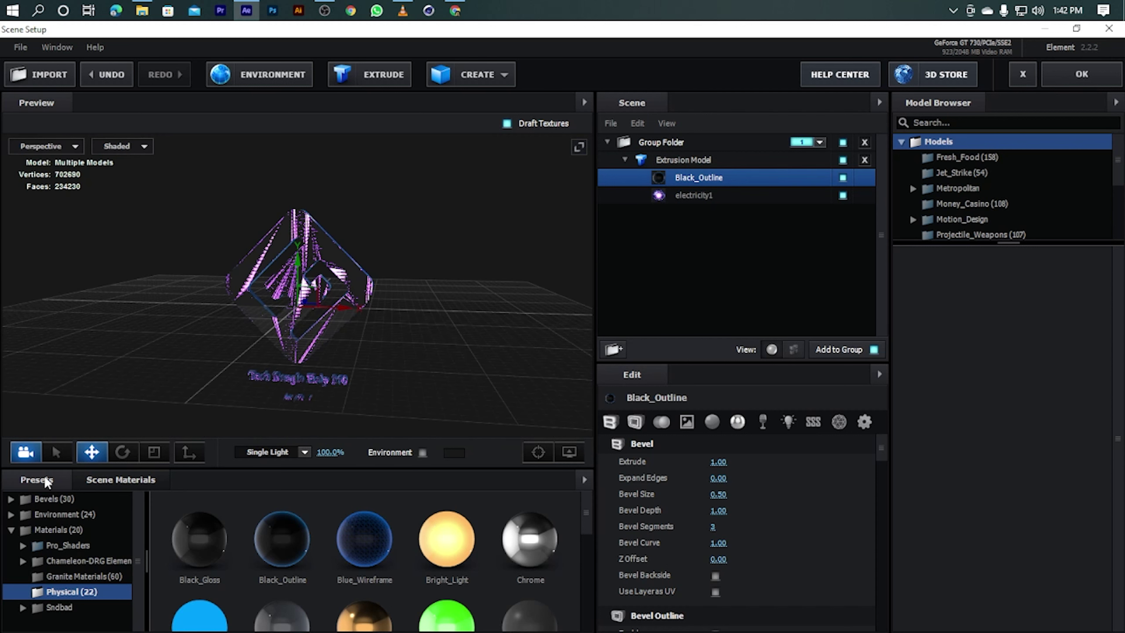
Remove unused Scene Materials, leaving only electricity1 and Black_Outline
{"action": "left_click", "coordinate": [120, 483]}
{"action": "right_click", "coordinate": [459, 543]}
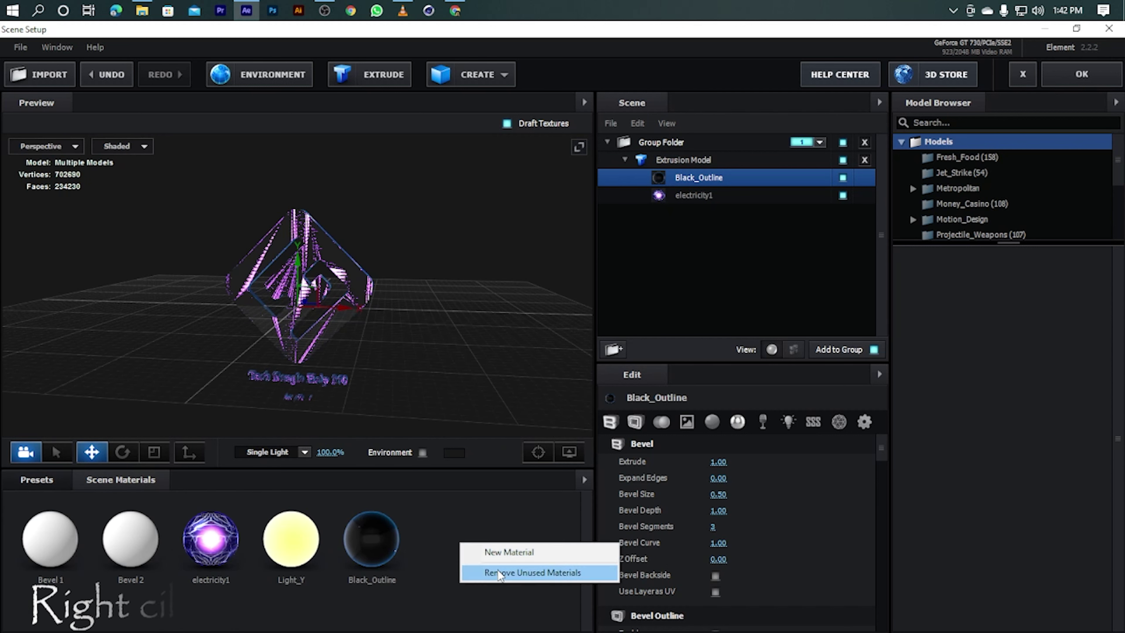
{"action": "left_click", "coordinate": [497, 570]}
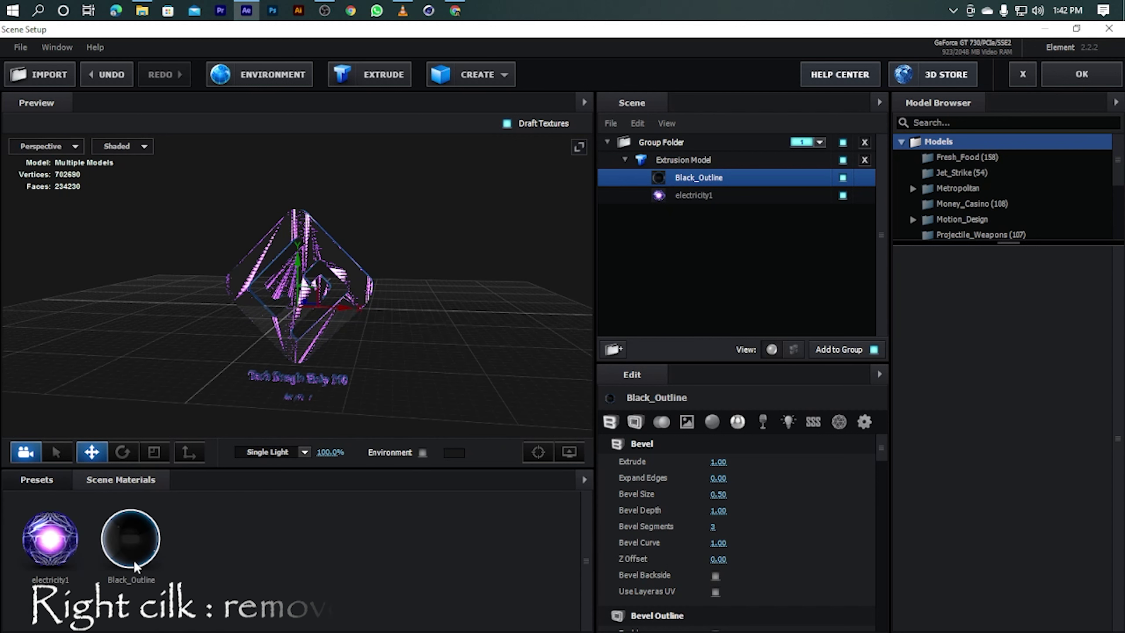
{"action": "left_click", "coordinate": [627, 155]}
{"action": "right_click", "coordinate": [668, 156]}
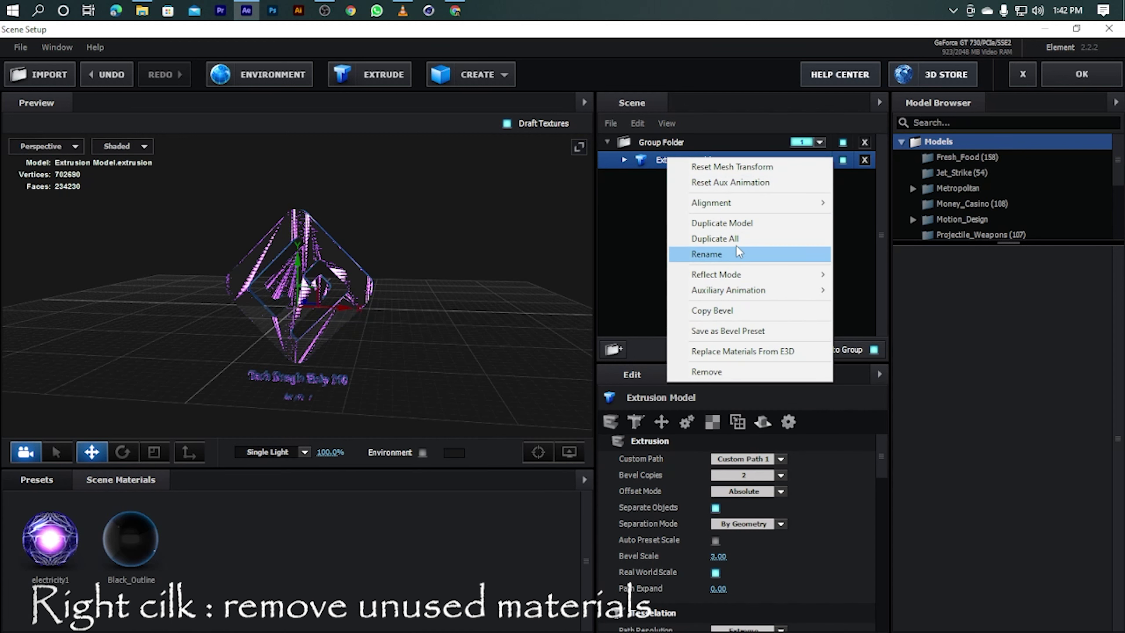
Rename the Extrusion Model to Logo
{"action": "left_click", "coordinate": [719, 252]}
{"action": "type", "text": "Logo"}
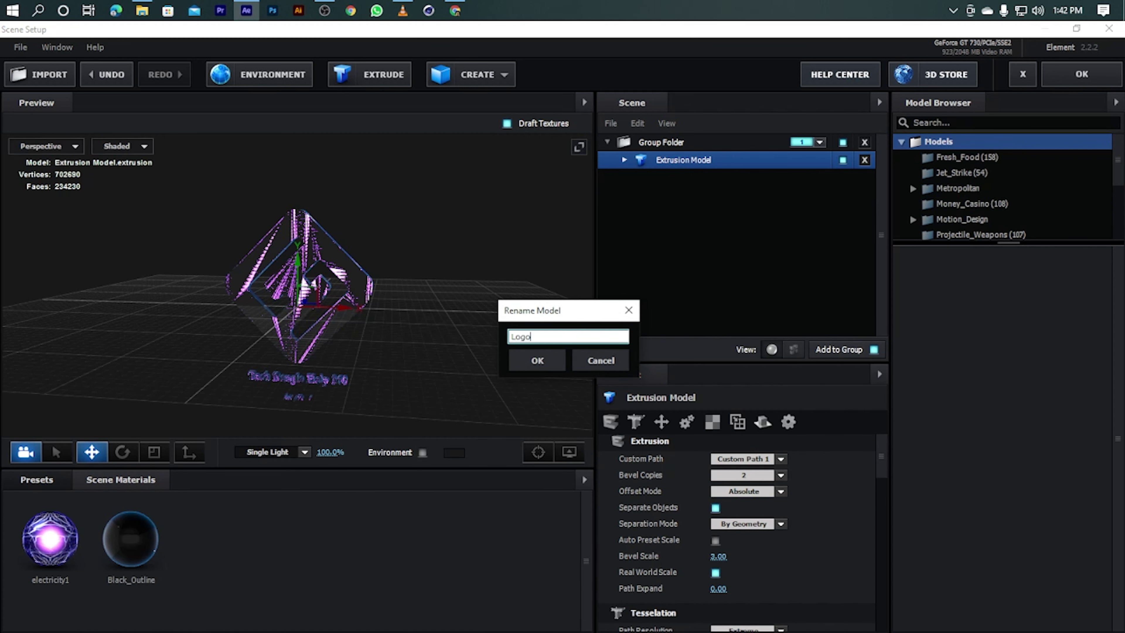
{"action": "key", "text": "Return"}
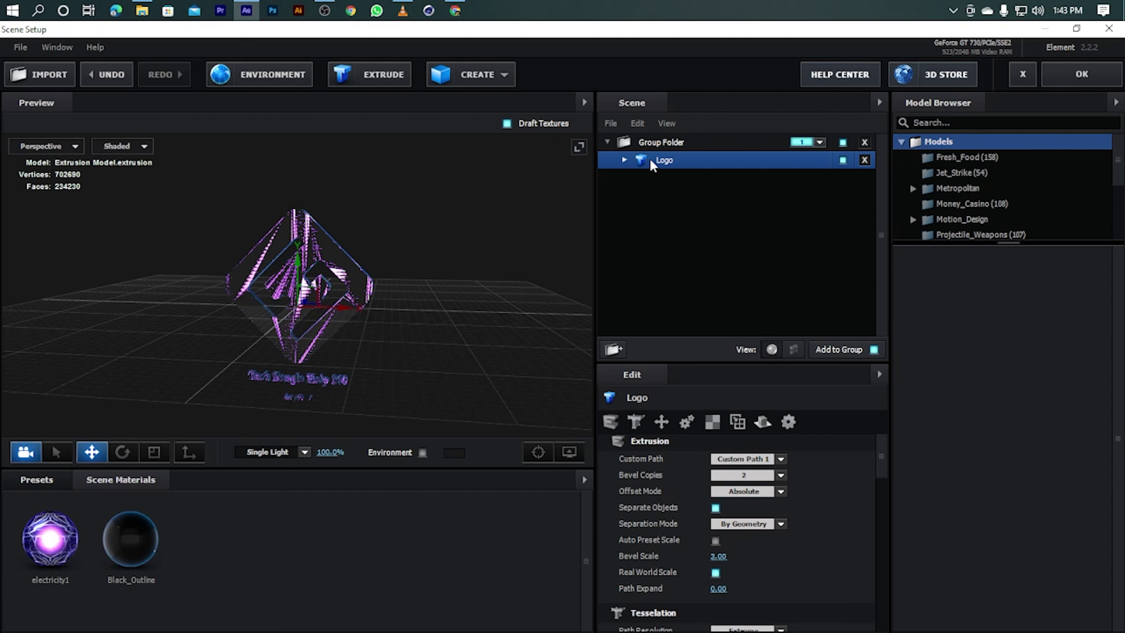
Set the Black_Outline part's Bevel Extrude to 0.20
{"action": "left_click", "coordinate": [625, 160]}
{"action": "left_click", "coordinate": [699, 177]}
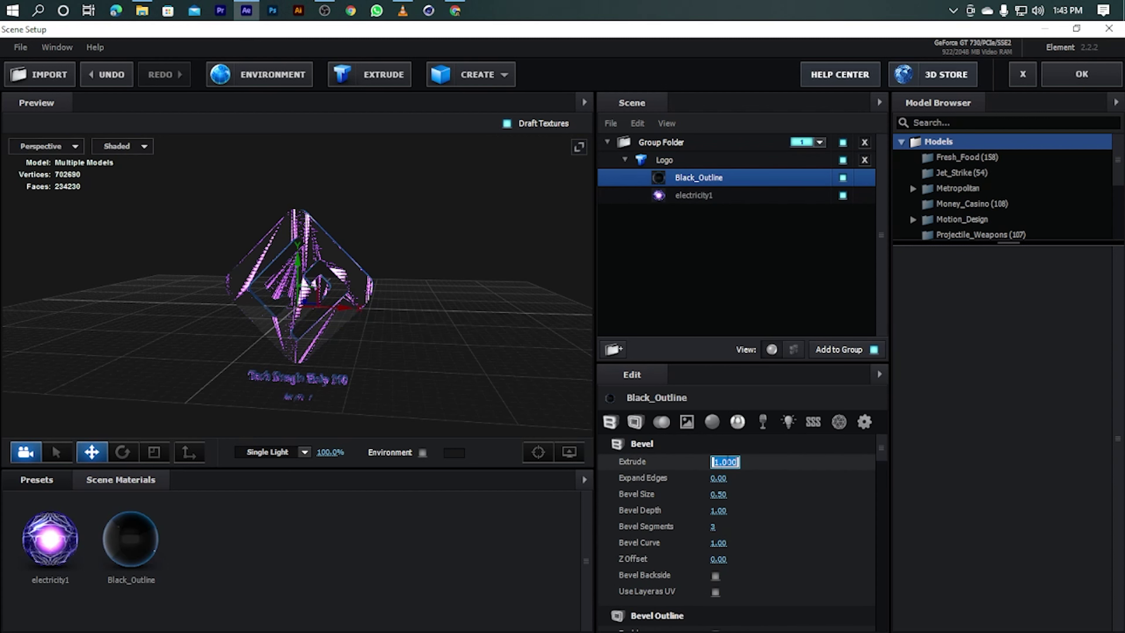
{"action": "type", "text": "0.1"}
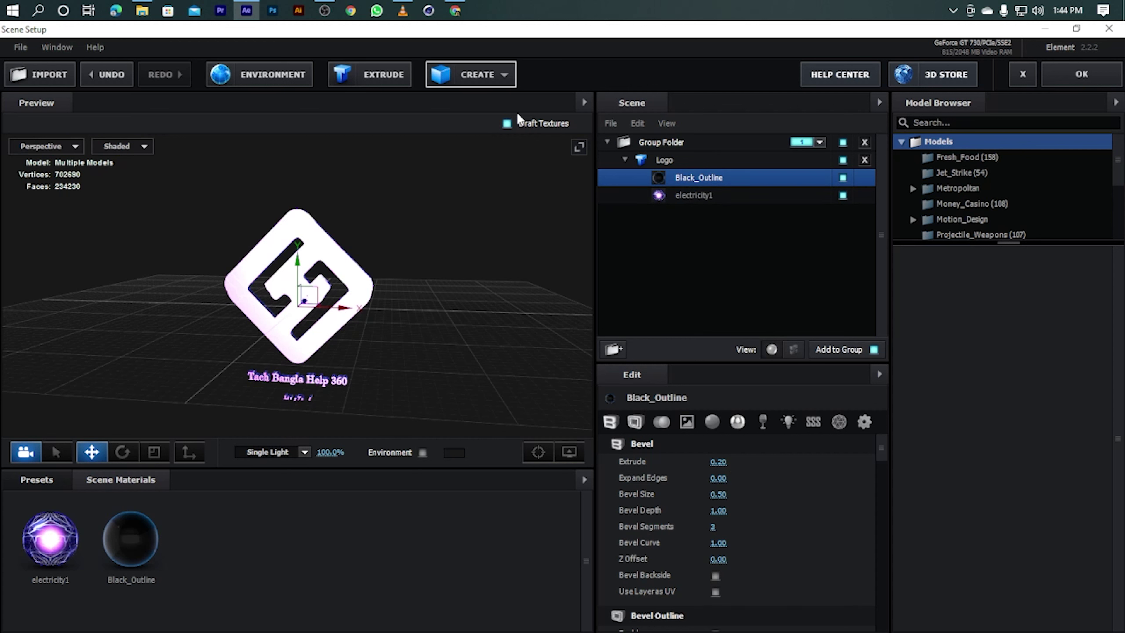
Give electricity1 an Extrude of 0.20 and Expand Edges of 0.50
{"action": "left_click", "coordinate": [702, 199]}
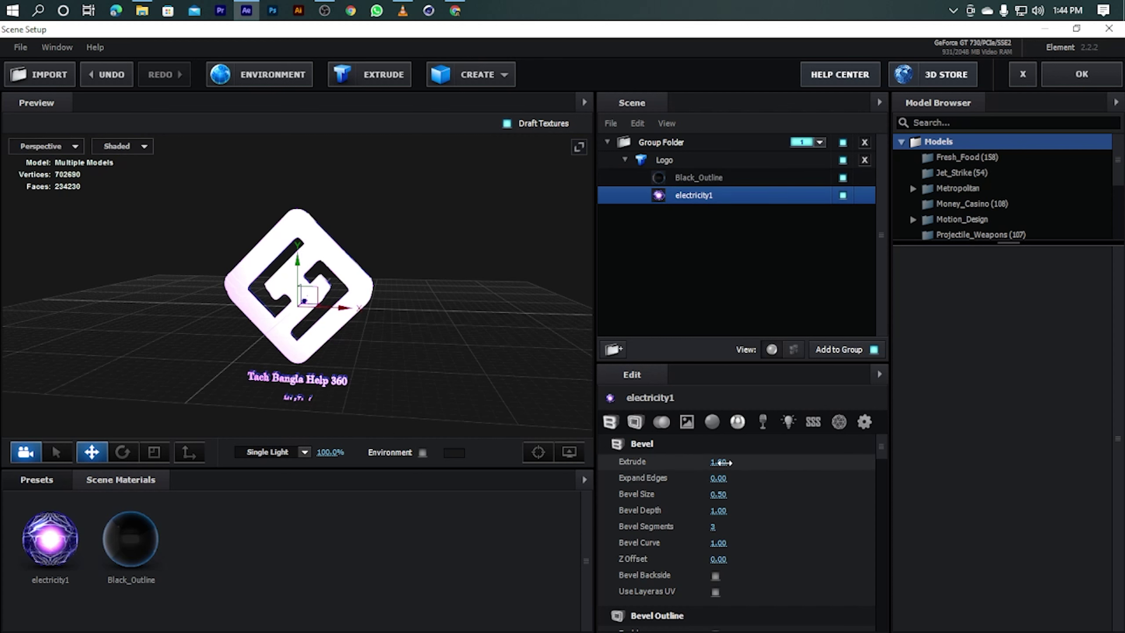
{"action": "type", "text": "0"}
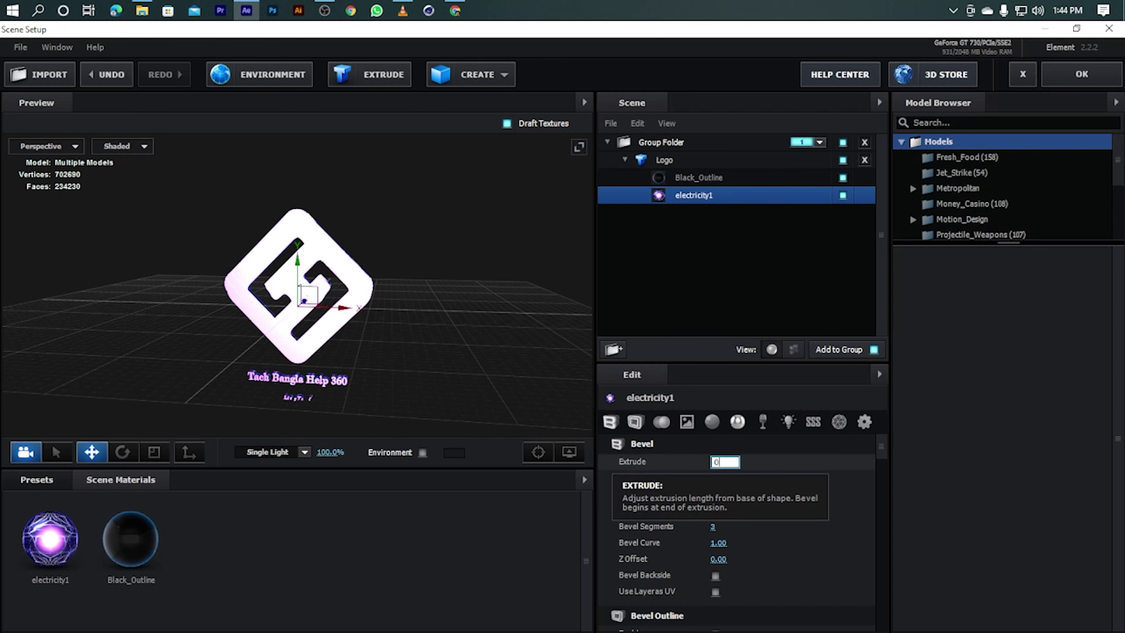
{"action": "type", "text": ".20"}
{"action": "key", "text": "Return"}
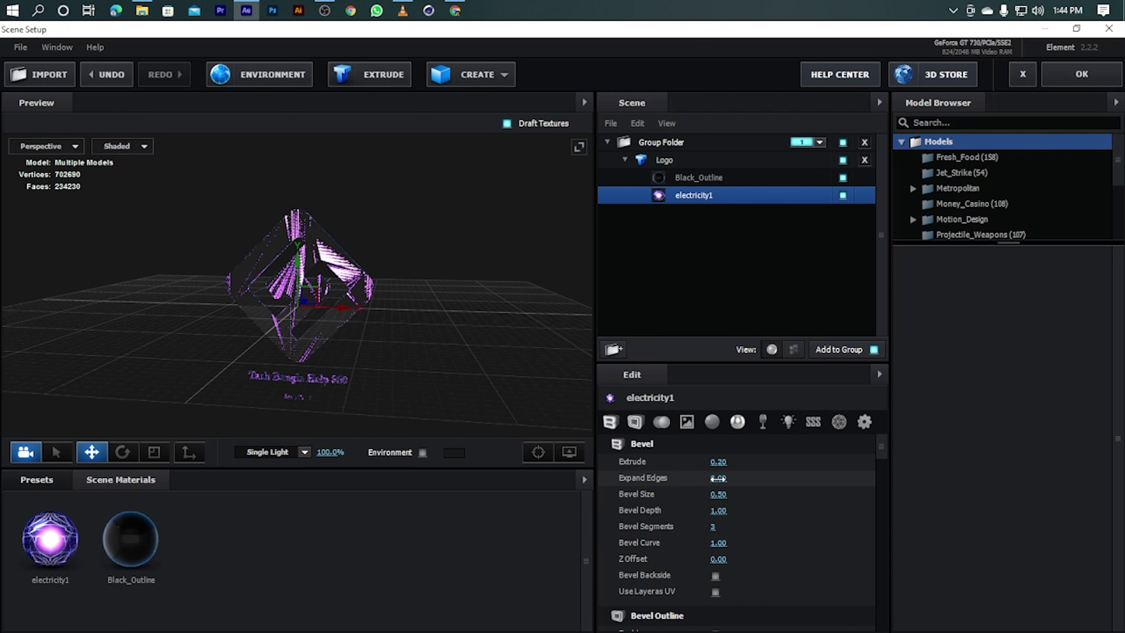
{"action": "type", "text": "0"}
{"action": "left_click_drag", "start_coordinate": [110, 292], "coordinate": [434, 300]}
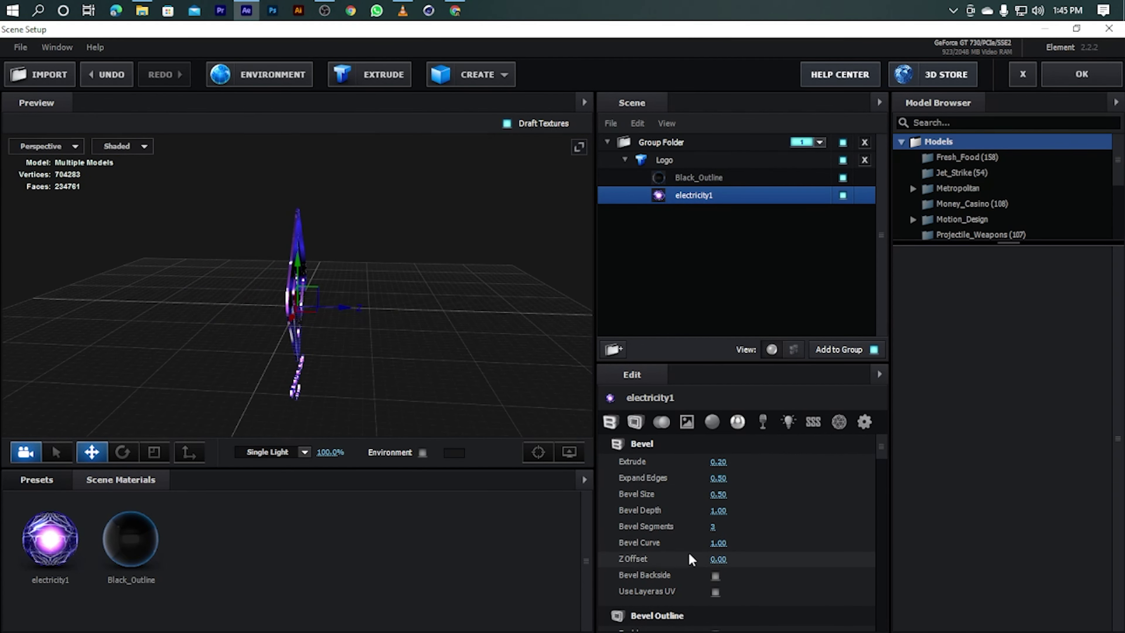
Set electricity1's Z Offset to 0.20
{"action": "scroll", "coordinate": [703, 551], "scroll_direction": "down", "scroll_amount": 1}
{"action": "scroll", "coordinate": [705, 551], "scroll_direction": "down", "scroll_amount": 1}
{"action": "scroll", "coordinate": [711, 541], "scroll_direction": "up", "scroll_amount": 1}
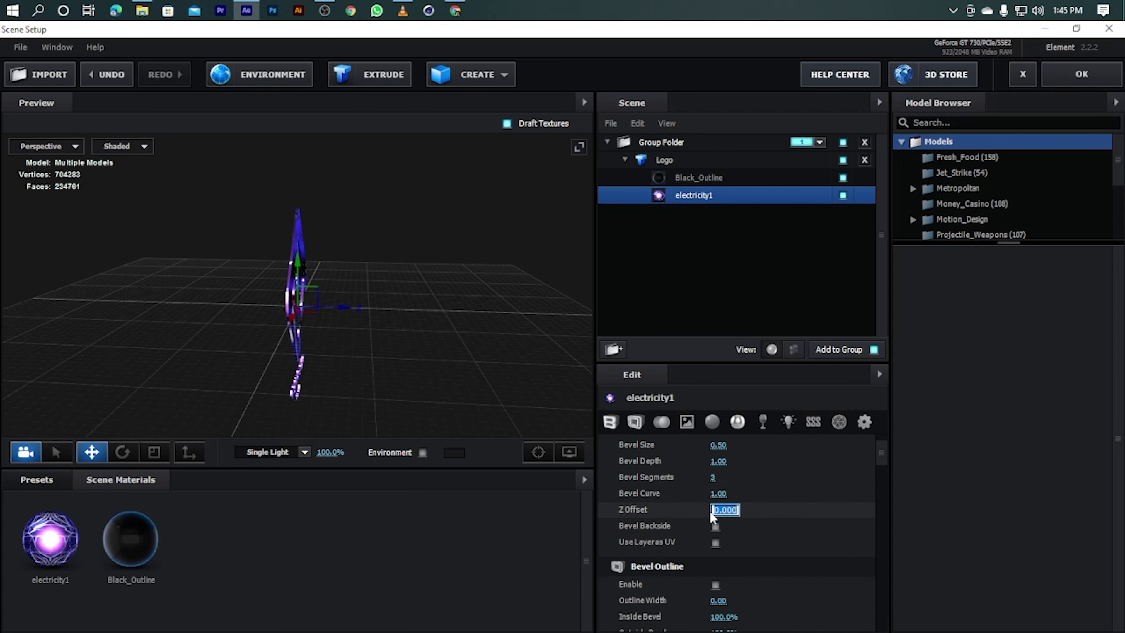
{"action": "type", "text": "0.2"}
{"action": "key", "text": "Return"}
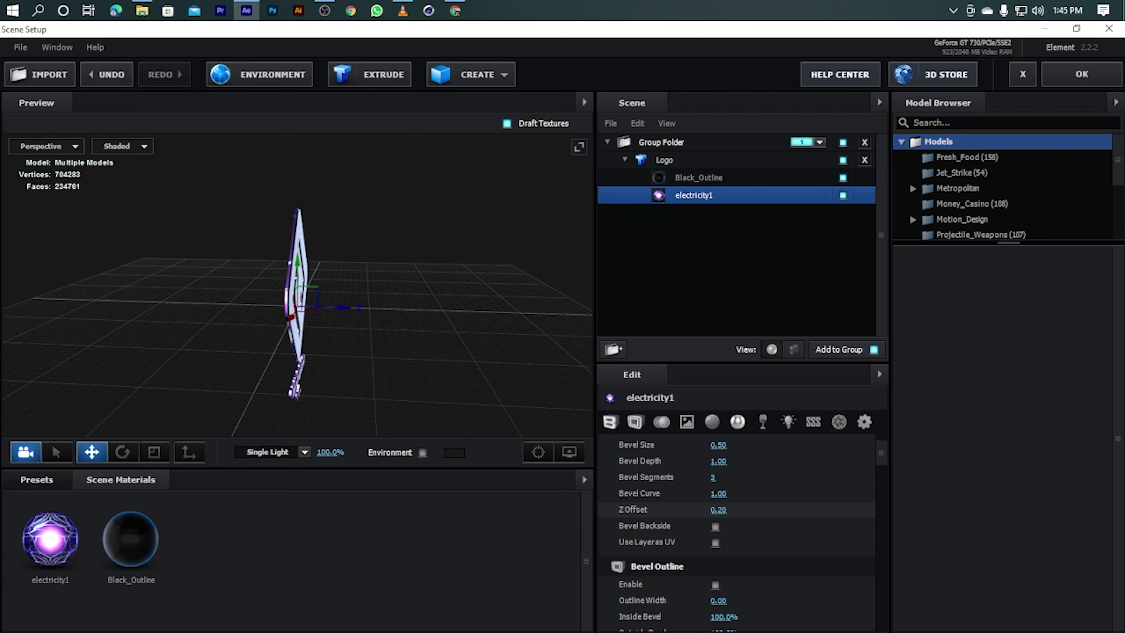
{"action": "mouse_move", "coordinate": [472, 309]}
{"action": "left_mouse_down"}
{"action": "mouse_move", "coordinate": [372, 315]}
{"action": "mouse_move", "coordinate": [283, 282]}
{"action": "mouse_move", "coordinate": [117, 299]}
{"action": "mouse_move", "coordinate": [421, 287]}
{"action": "mouse_move", "coordinate": [396, 328]}
{"action": "left_mouse_up"}
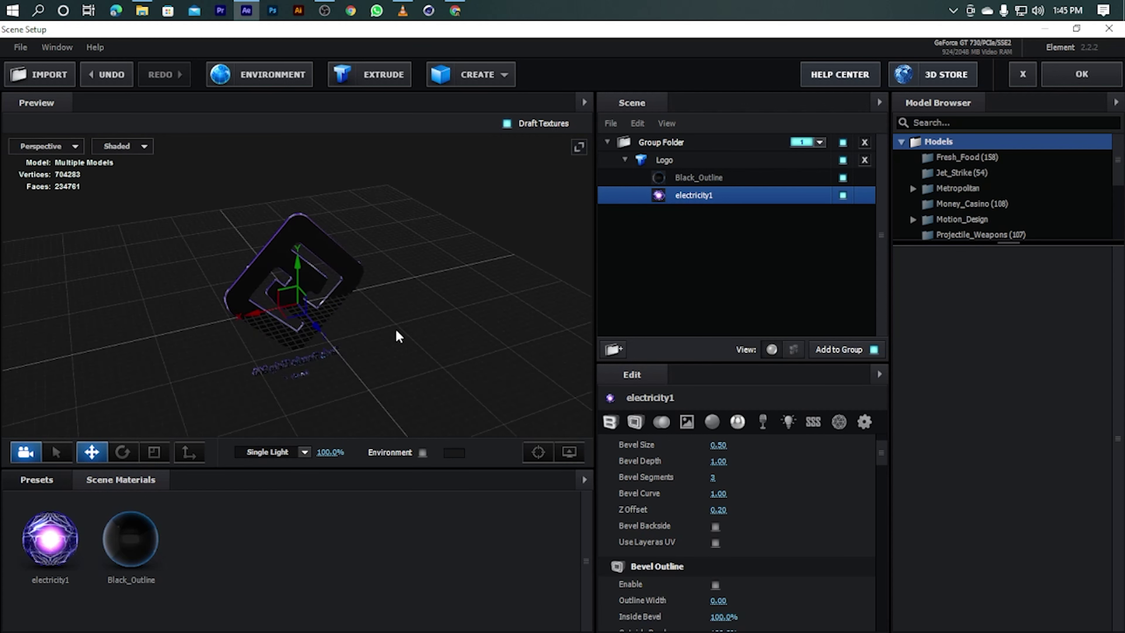
Set electricity1's illumination colour to purple BC65FF
{"action": "scroll", "coordinate": [764, 521], "scroll_direction": "down", "scroll_amount": 3}
{"action": "scroll", "coordinate": [761, 506], "scroll_direction": "down", "scroll_amount": 5}
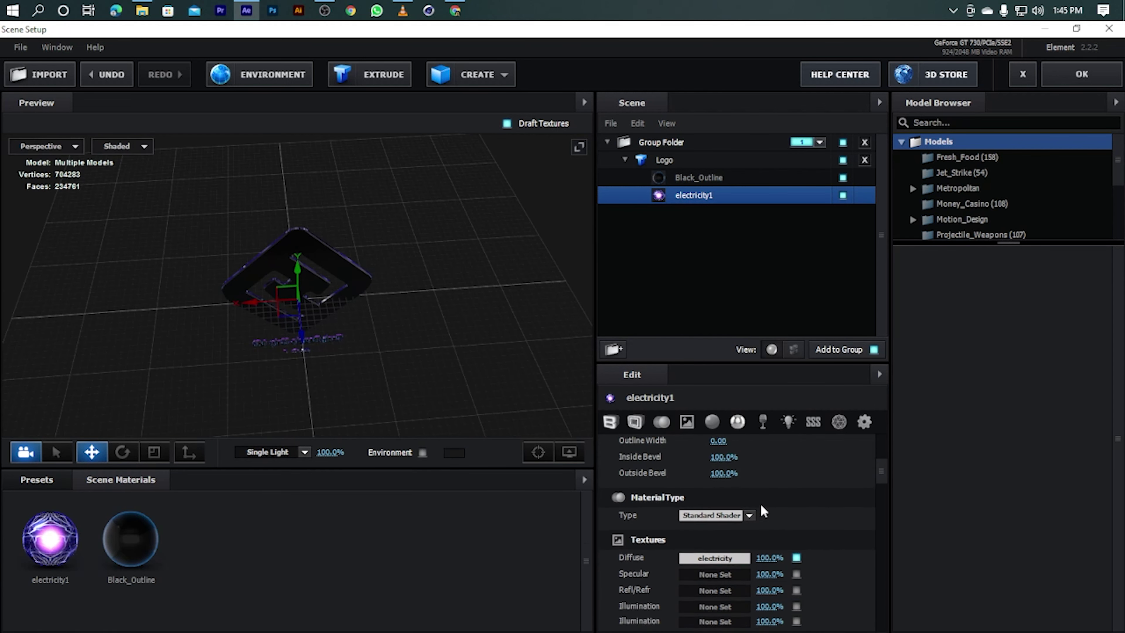
{"action": "scroll", "coordinate": [733, 521], "scroll_direction": "down", "scroll_amount": 2}
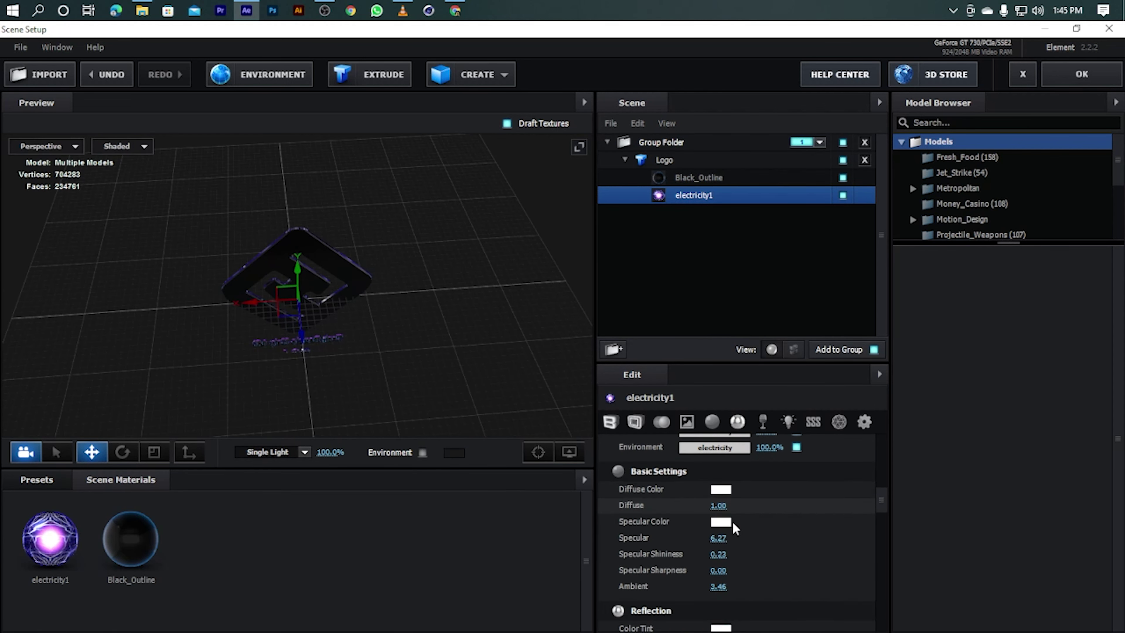
{"action": "scroll", "coordinate": [732, 522], "scroll_direction": "down", "scroll_amount": 2}
{"action": "scroll", "coordinate": [732, 521], "scroll_direction": "down", "scroll_amount": 2}
{"action": "scroll", "coordinate": [733, 523], "scroll_direction": "down", "scroll_amount": 2}
{"action": "scroll", "coordinate": [734, 522], "scroll_direction": "down", "scroll_amount": 2}
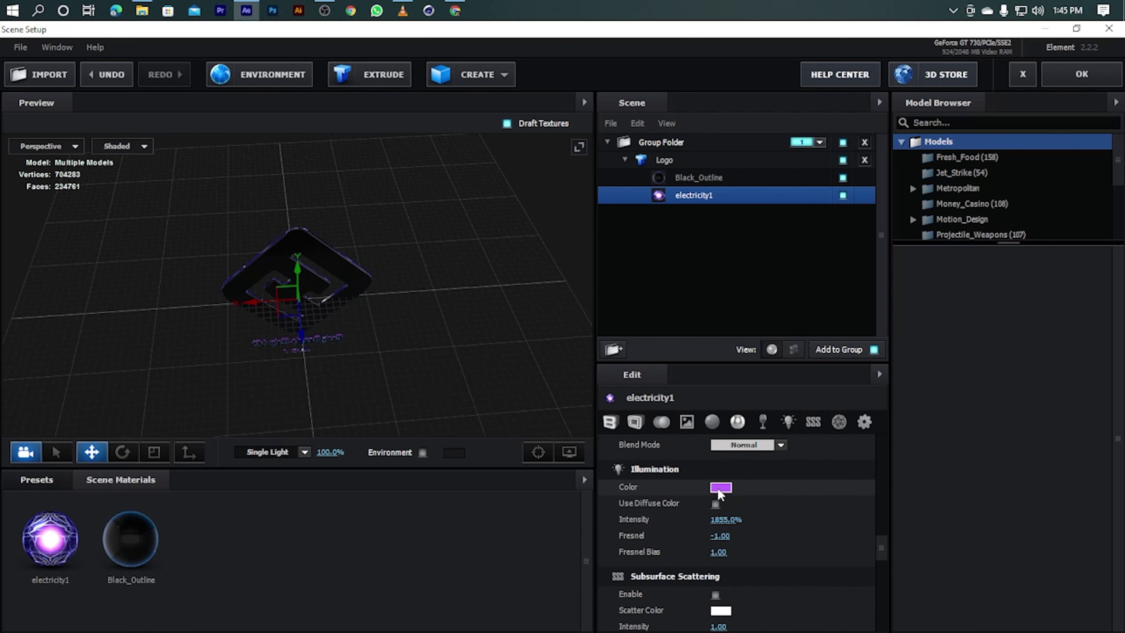
{"action": "left_click", "coordinate": [721, 487]}
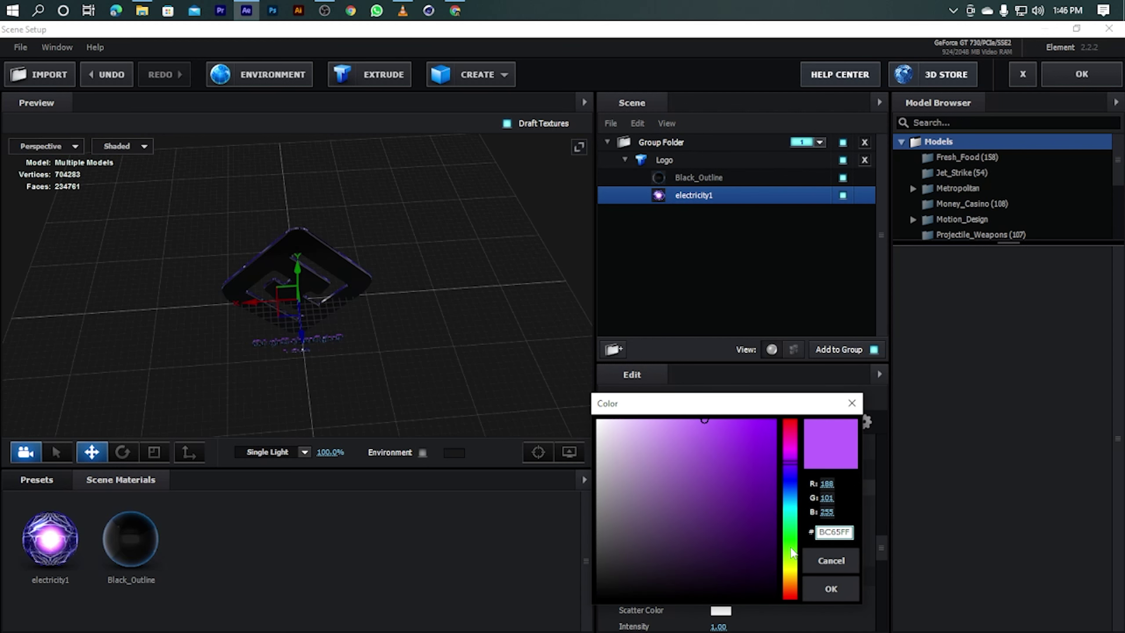
{"action": "left_click", "coordinate": [832, 589]}
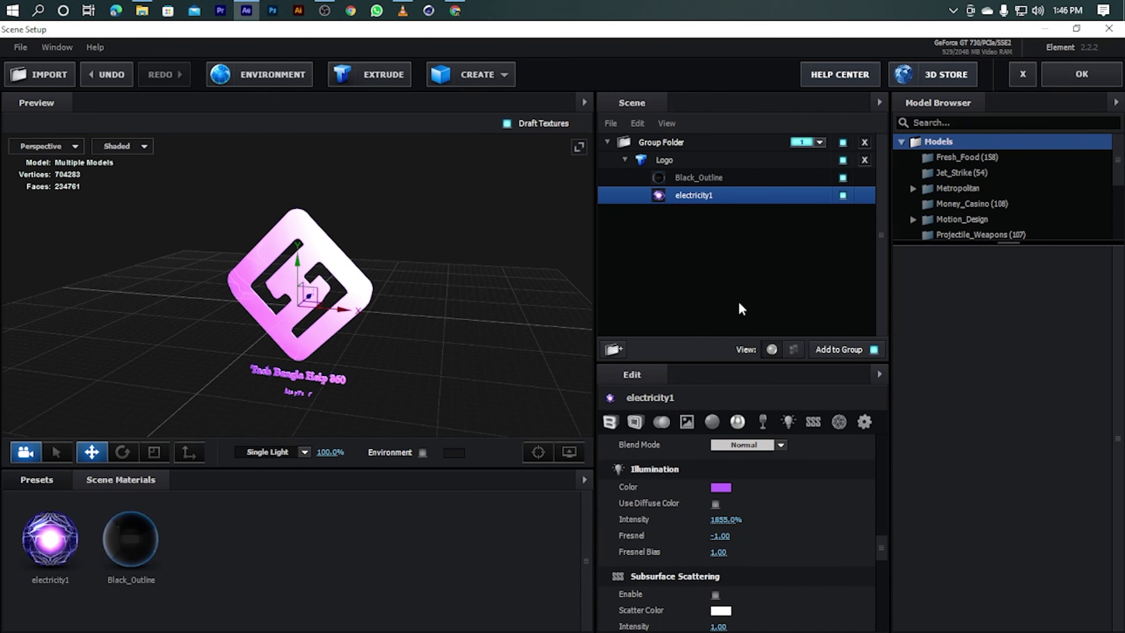
{"action": "scroll", "coordinate": [780, 443], "scroll_direction": "up", "scroll_amount": 5}
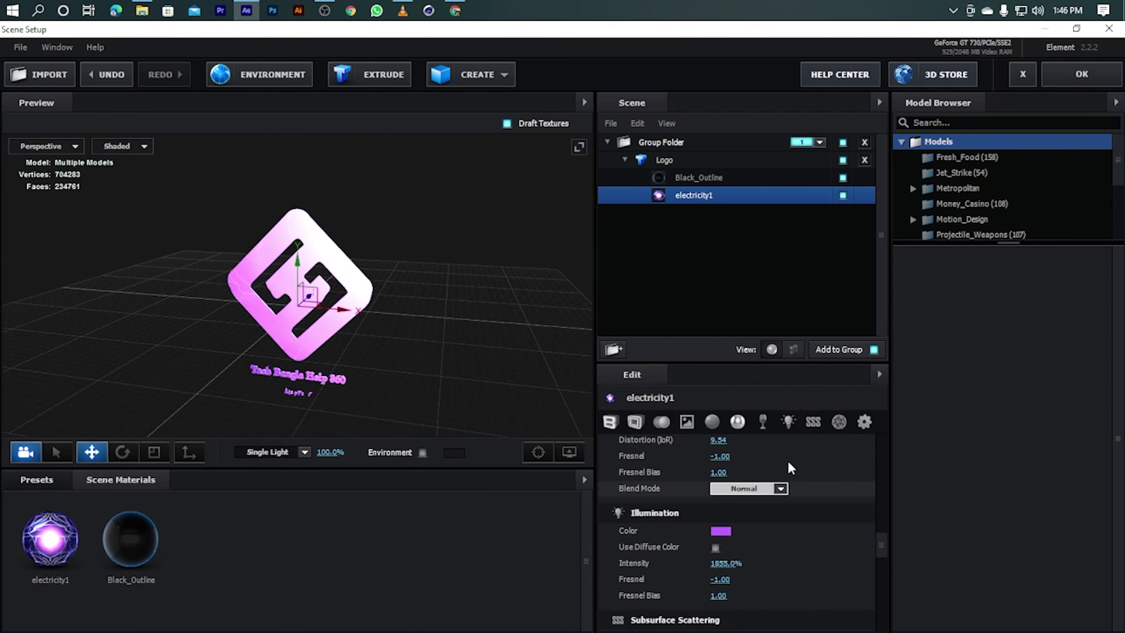
Add a second extrusion model for the text and nudge it slightly in depth
{"action": "left_click", "coordinate": [625, 159]}
{"action": "left_click", "coordinate": [368, 79]}
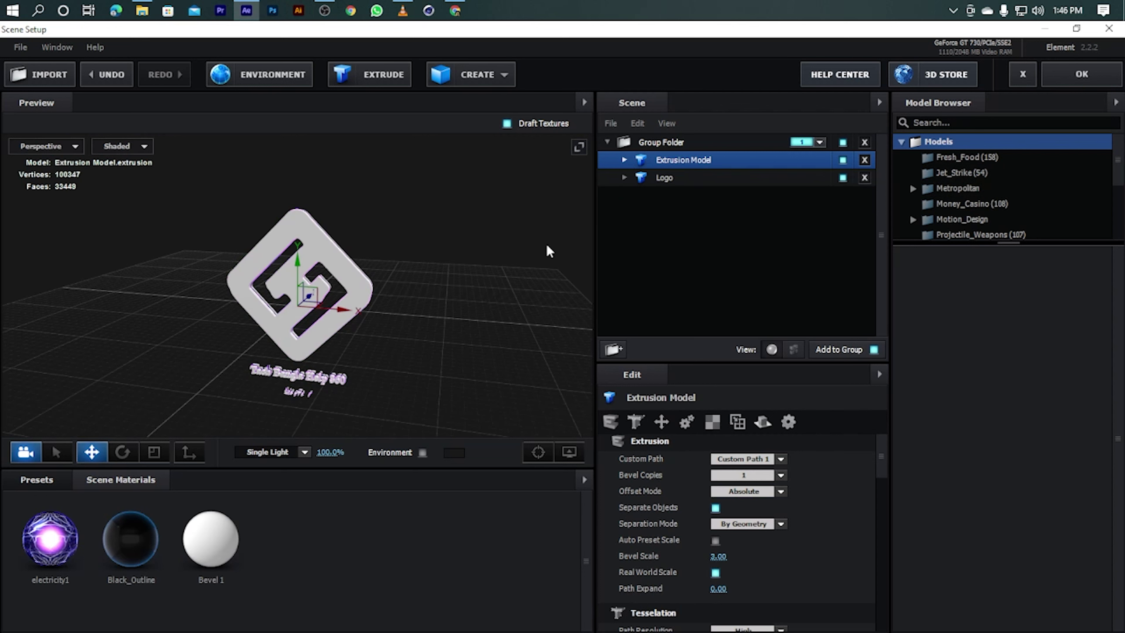
{"action": "left_click_drag", "start_coordinate": [510, 237], "coordinate": [380, 315]}
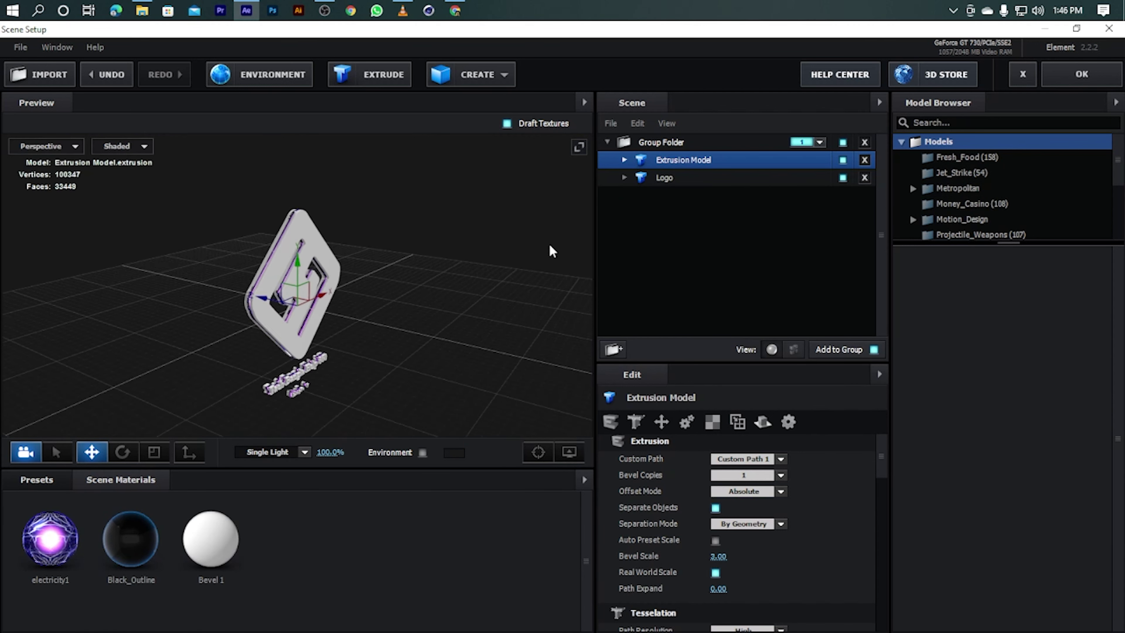
{"action": "scroll", "coordinate": [380, 315], "scroll_direction": "up", "scroll_amount": 3}
{"action": "mouse_move", "coordinate": [51, 205]}
{"action": "left_mouse_down"}
{"action": "mouse_move", "coordinate": [290, 339]}
{"action": "mouse_move", "coordinate": [265, 331]}
{"action": "left_mouse_up"}
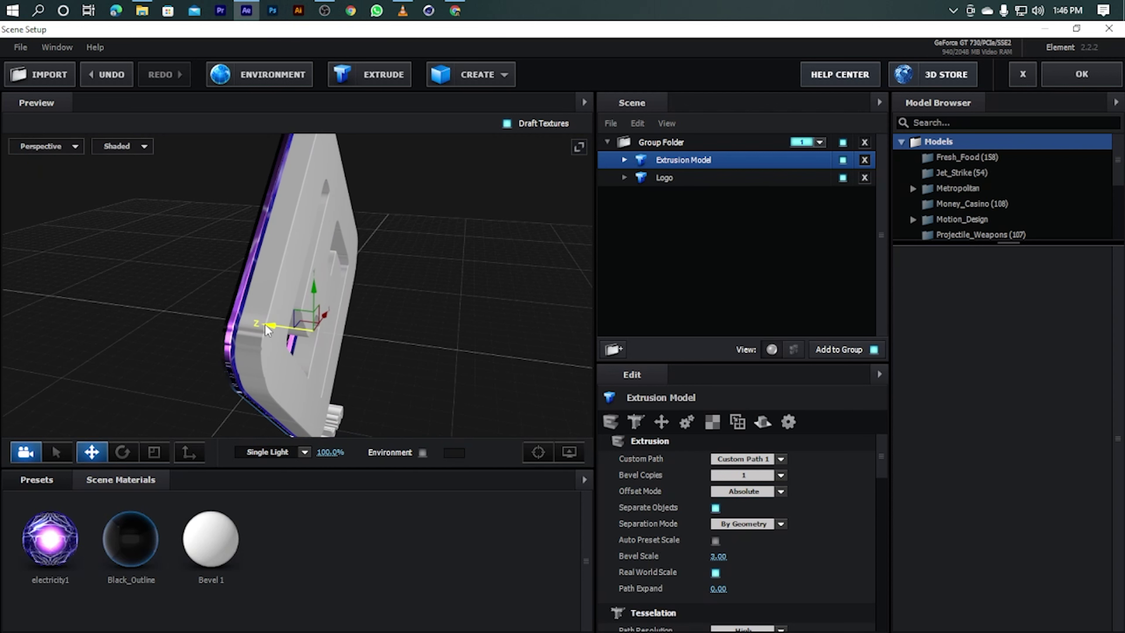
{"action": "left_click_drag", "start_coordinate": [265, 332], "coordinate": [293, 326]}
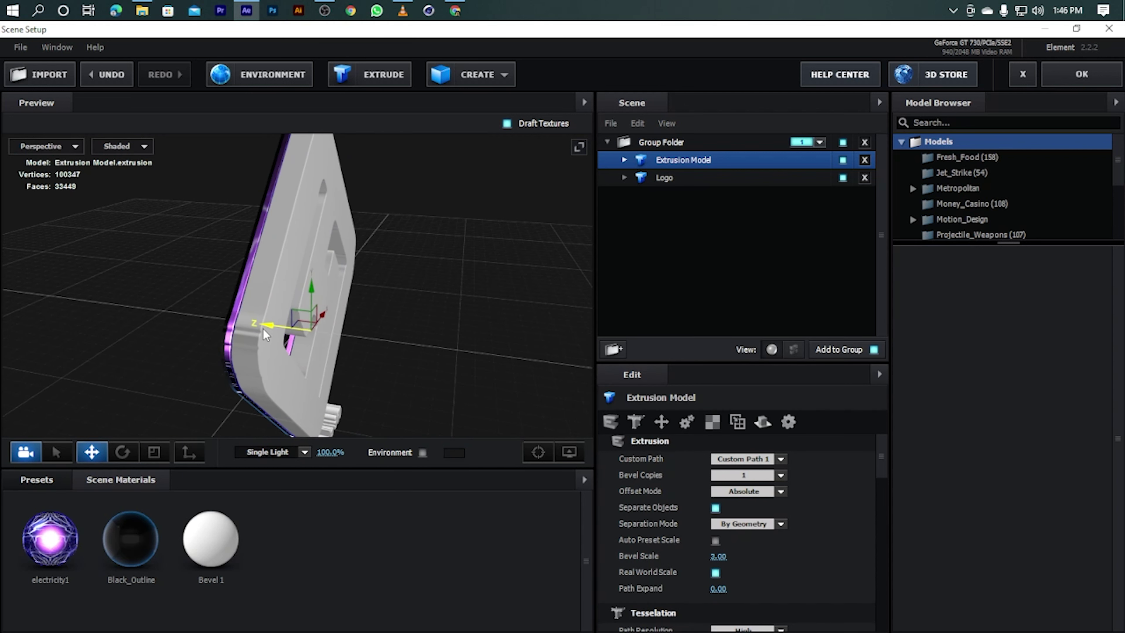
{"action": "scroll", "coordinate": [407, 334], "scroll_direction": "up", "scroll_amount": 2}
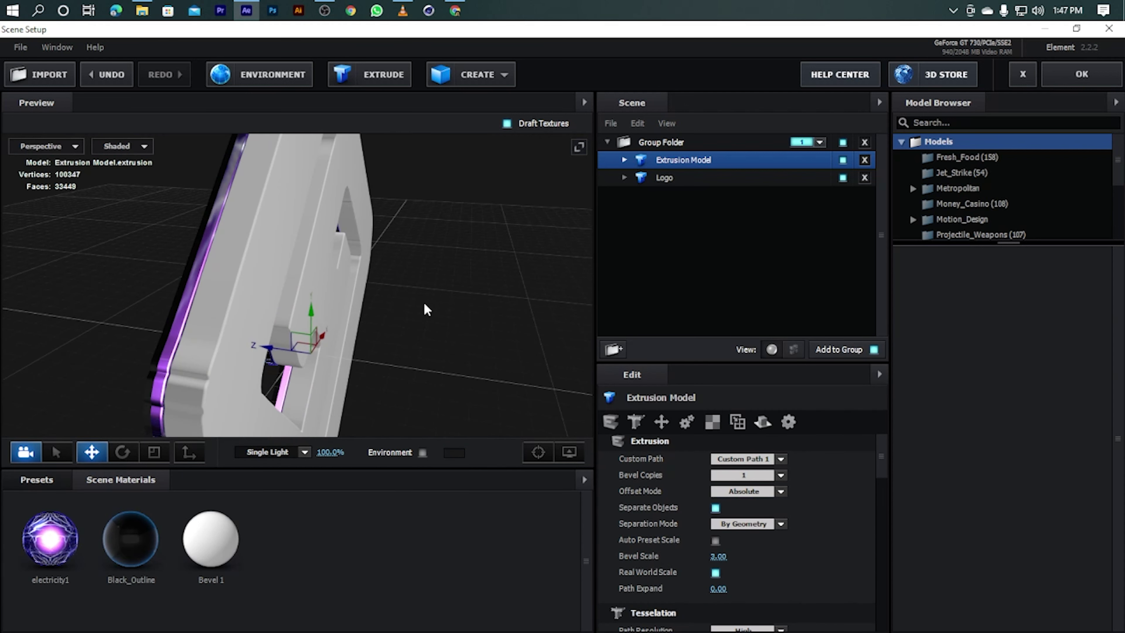
{"action": "mouse_move", "coordinate": [427, 309]}
{"action": "left_mouse_down"}
{"action": "mouse_move", "coordinate": [305, 330]}
{"action": "mouse_move", "coordinate": [270, 355]}
{"action": "left_mouse_up"}
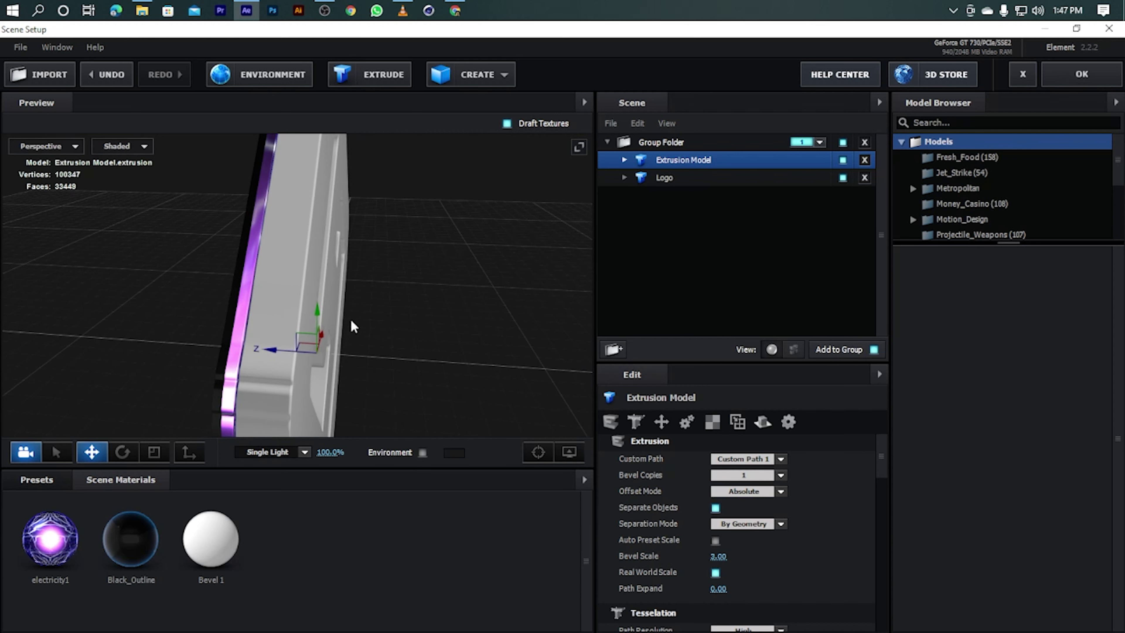
{"action": "mouse_move", "coordinate": [351, 327]}
{"action": "left_mouse_down"}
{"action": "mouse_move", "coordinate": [469, 309]}
{"action": "mouse_move", "coordinate": [278, 292]}
{"action": "mouse_move", "coordinate": [386, 288]}
{"action": "left_mouse_up"}
Rename the new extrusion model to Glose text
{"action": "right_click", "coordinate": [690, 165]}
{"action": "left_click", "coordinate": [735, 259]}
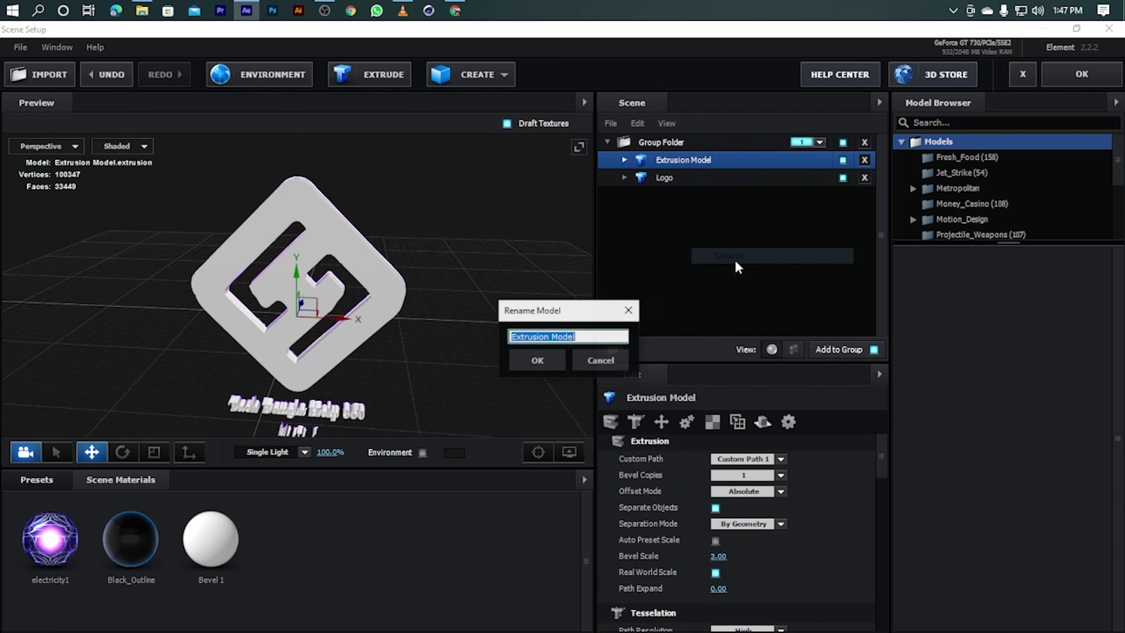
{"action": "type", "text": "Glose text"}
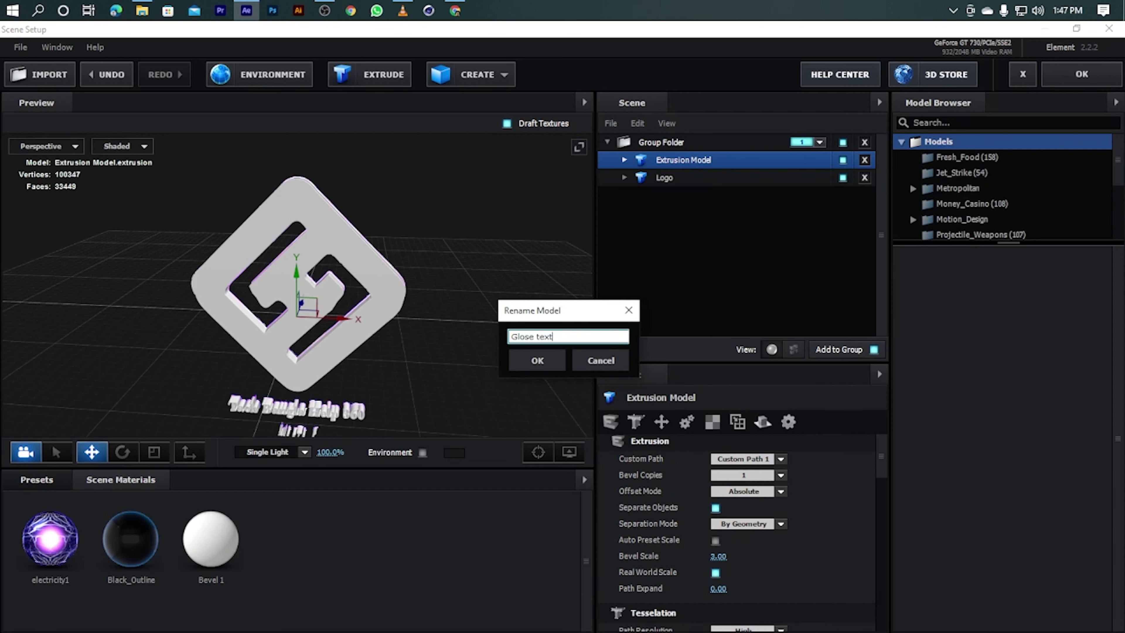
{"action": "key", "text": "Return"}
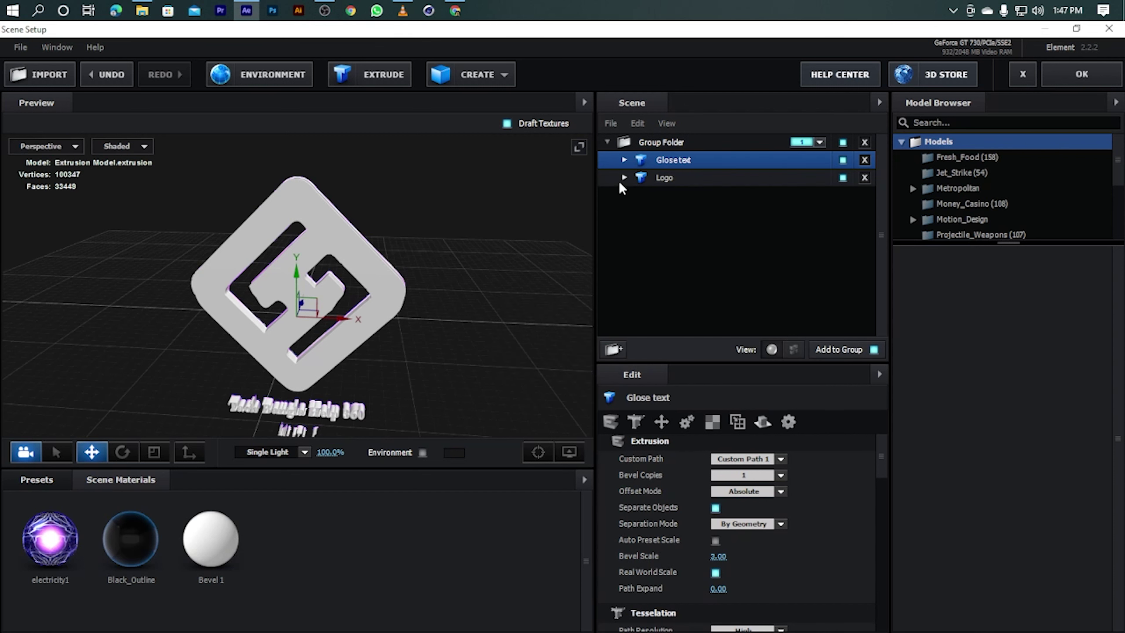
Set Glose text's path resolution to Extreme and select its Bevel 1
{"action": "scroll", "coordinate": [665, 487], "scroll_direction": "down", "scroll_amount": 3}
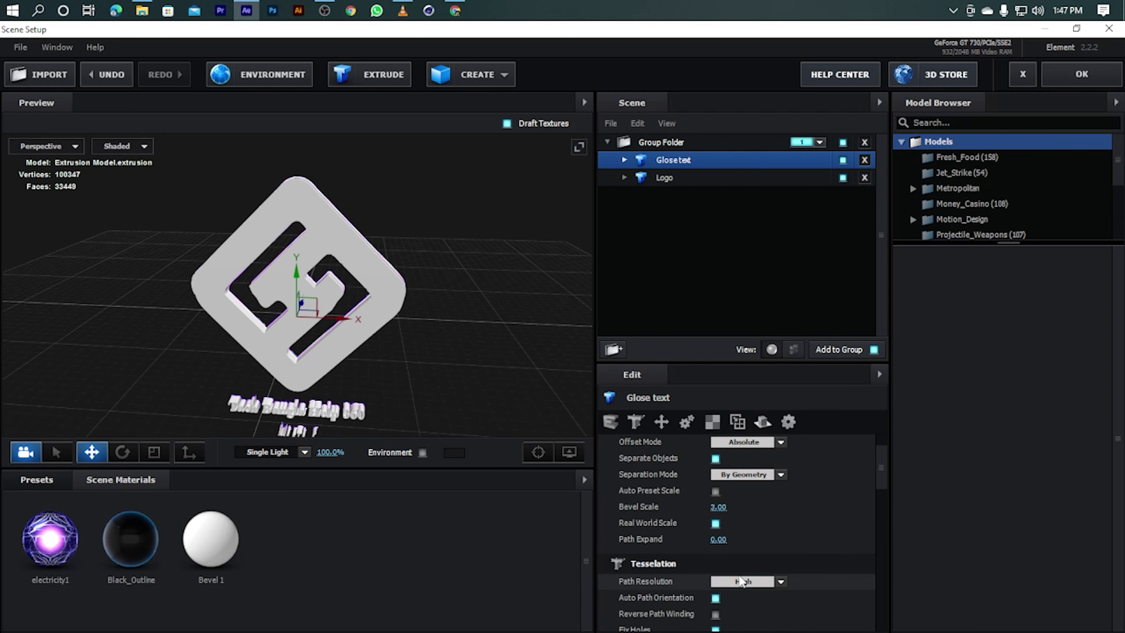
{"action": "left_click", "coordinate": [744, 581]}
{"action": "left_click", "coordinate": [749, 566]}
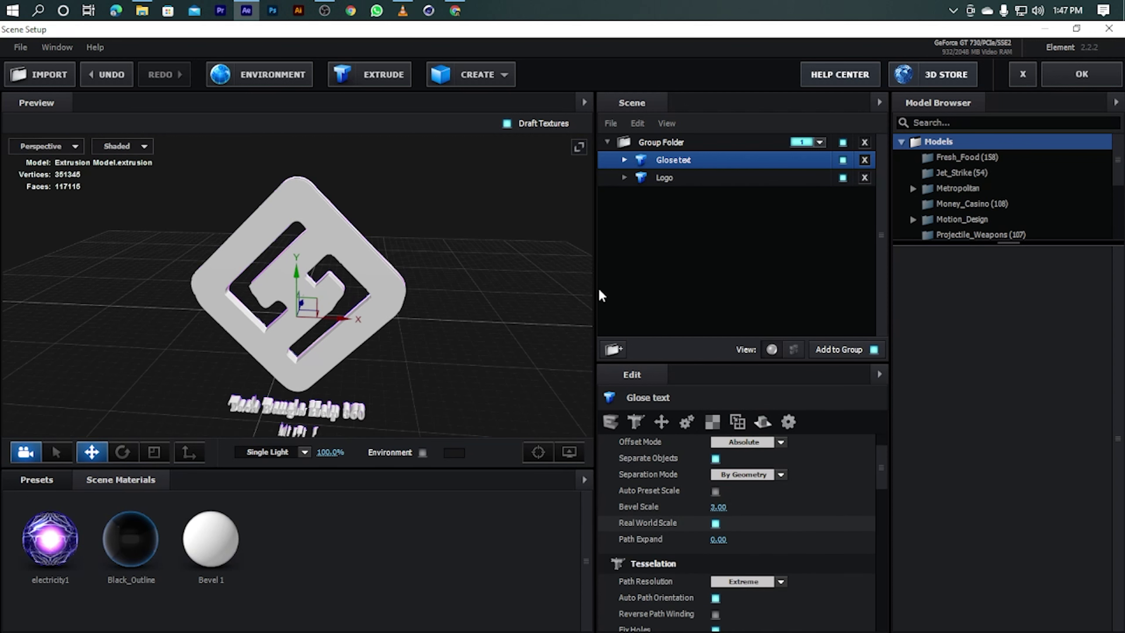
{"action": "left_click", "coordinate": [625, 160]}
{"action": "left_click", "coordinate": [682, 177]}
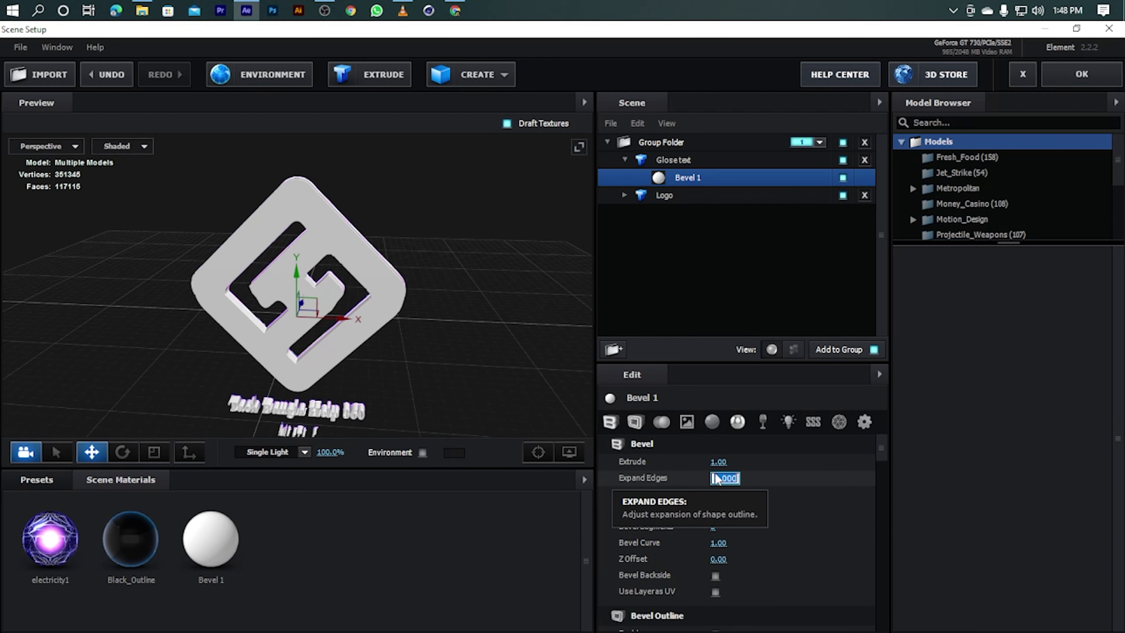
Enter 0.25 for the Glose text bevel's Expand Edges, check it from the side, then collapse the entry
{"action": "type", "text": "0.25"}
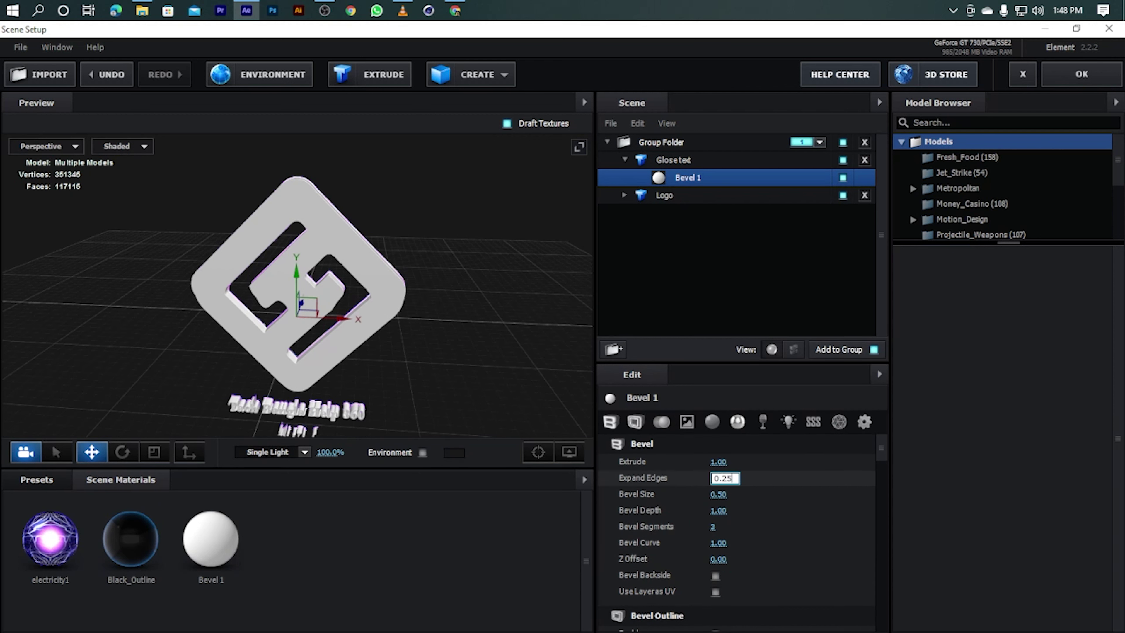
{"action": "key", "text": "Return"}
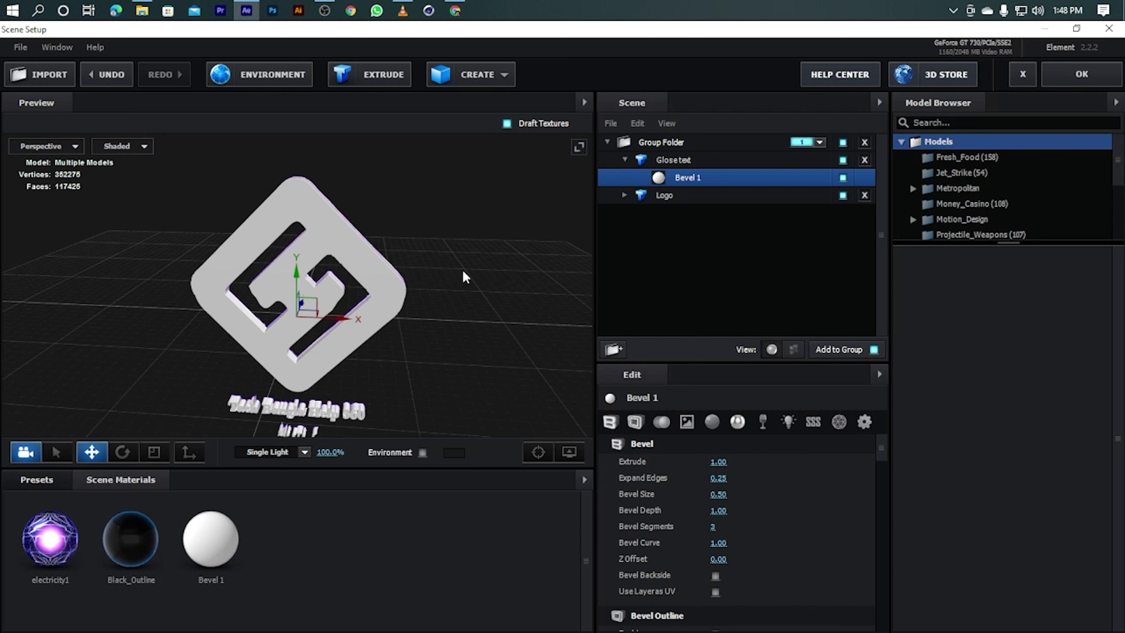
{"action": "left_click_drag", "start_coordinate": [463, 271], "coordinate": [557, 266]}
{"action": "mouse_move", "coordinate": [444, 283]}
{"action": "left_mouse_down"}
{"action": "mouse_move", "coordinate": [413, 266]}
{"action": "mouse_move", "coordinate": [402, 306]}
{"action": "mouse_move", "coordinate": [370, 284]}
{"action": "left_mouse_up"}
{"action": "left_click_drag", "start_coordinate": [446, 413], "coordinate": [567, 304]}
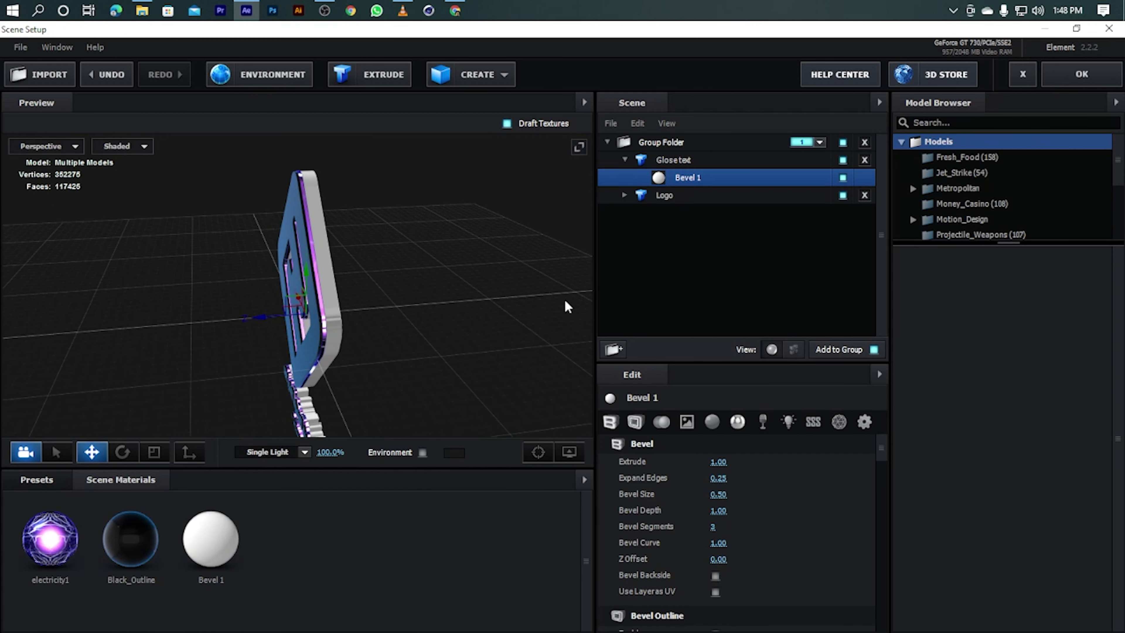
{"action": "left_click", "coordinate": [685, 161]}
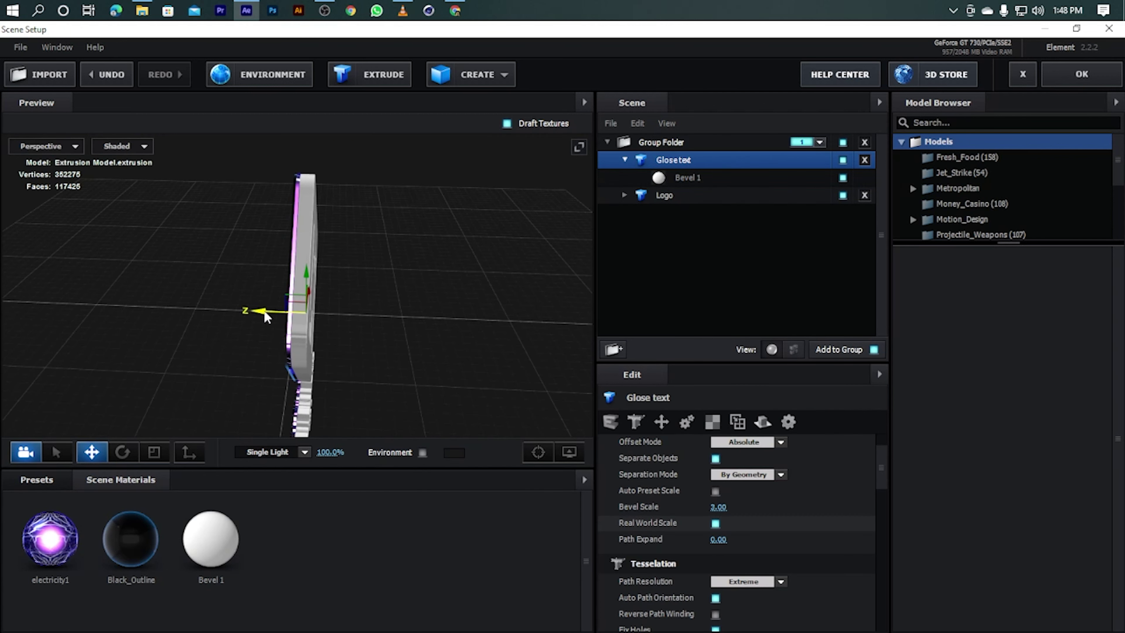
{"action": "mouse_move", "coordinate": [251, 311]}
{"action": "left_mouse_down"}
{"action": "mouse_move", "coordinate": [389, 312]}
{"action": "mouse_move", "coordinate": [356, 341]}
{"action": "mouse_move", "coordinate": [266, 378]}
{"action": "left_mouse_up"}
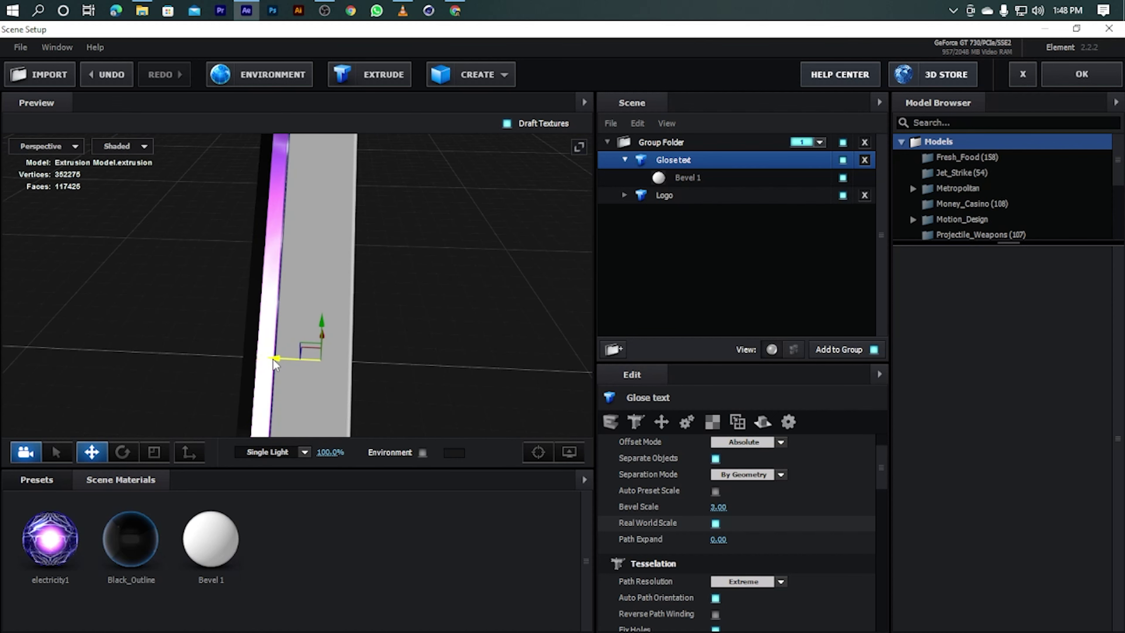
{"action": "left_click_drag", "start_coordinate": [432, 303], "coordinate": [403, 280]}
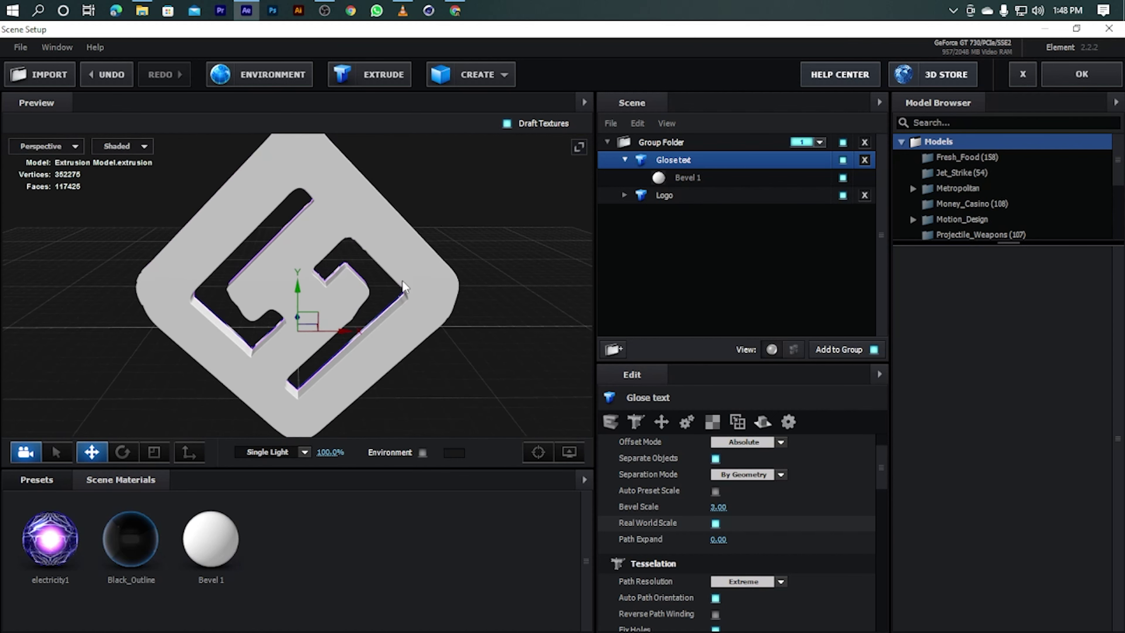
{"action": "left_click", "coordinate": [625, 160]}
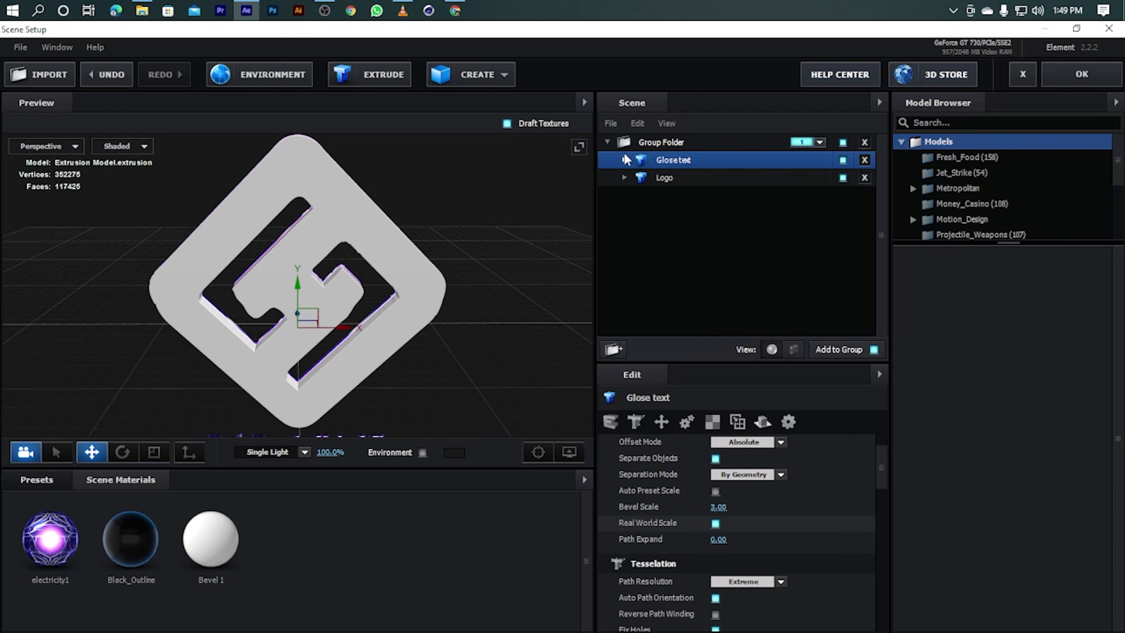
Duplicate the Logo model with Ctrl+D
{"action": "left_click", "coordinate": [665, 179]}
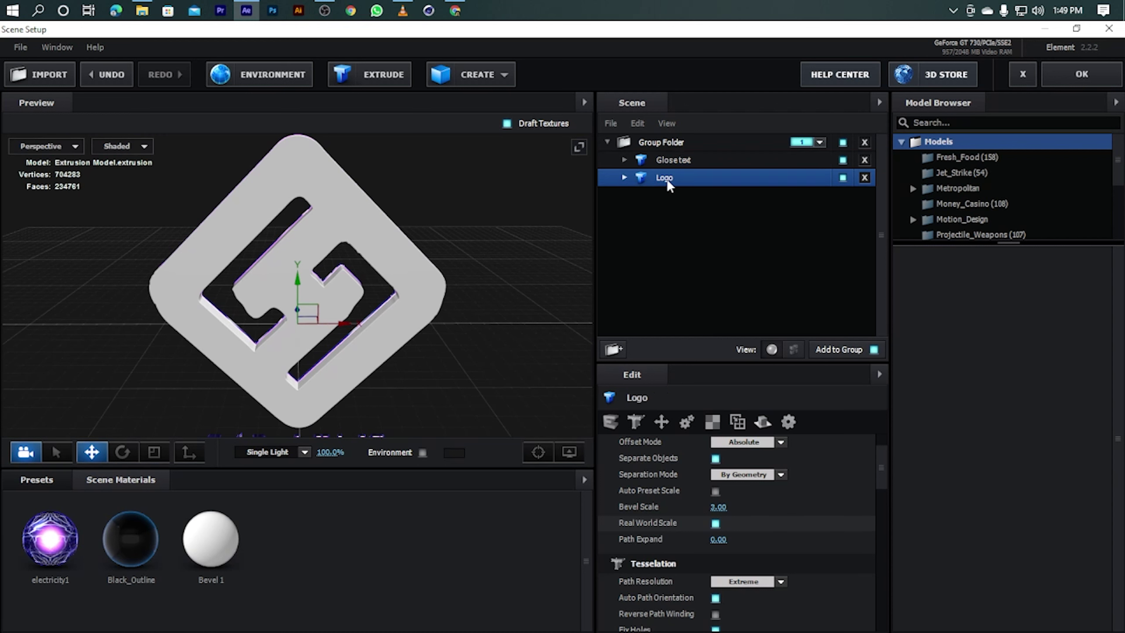
{"action": "key", "text": "ctrl+d"}
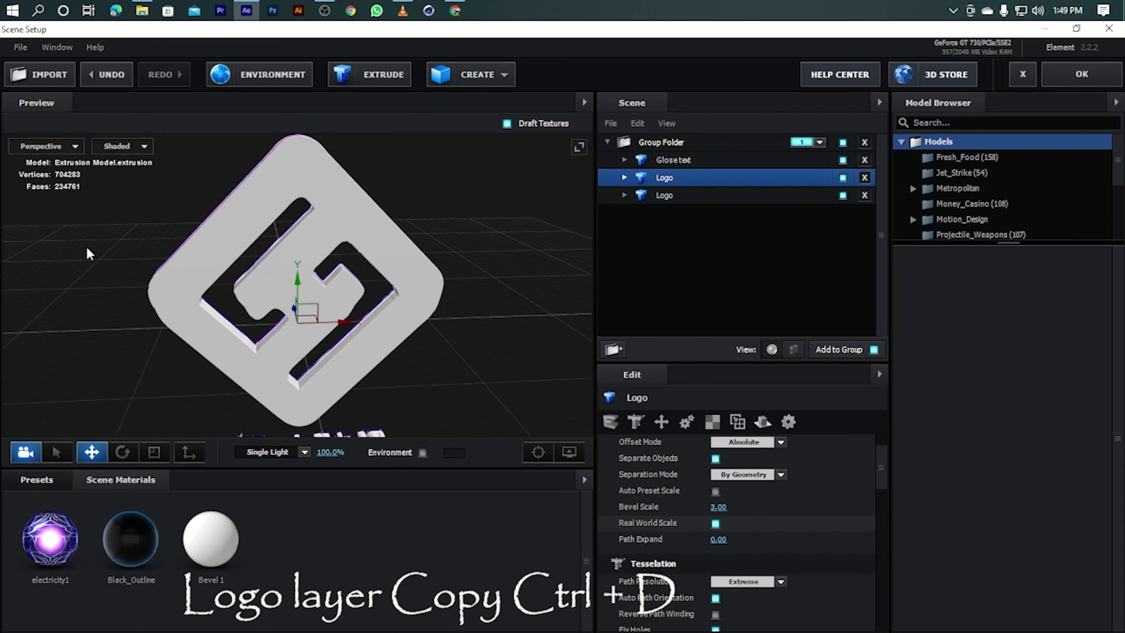
{"action": "mouse_move", "coordinate": [144, 258]}
{"action": "left_mouse_down"}
{"action": "mouse_move", "coordinate": [258, 307]}
{"action": "mouse_move", "coordinate": [470, 286]}
{"action": "mouse_move", "coordinate": [522, 256]}
{"action": "mouse_move", "coordinate": [177, 373]}
{"action": "left_mouse_up"}
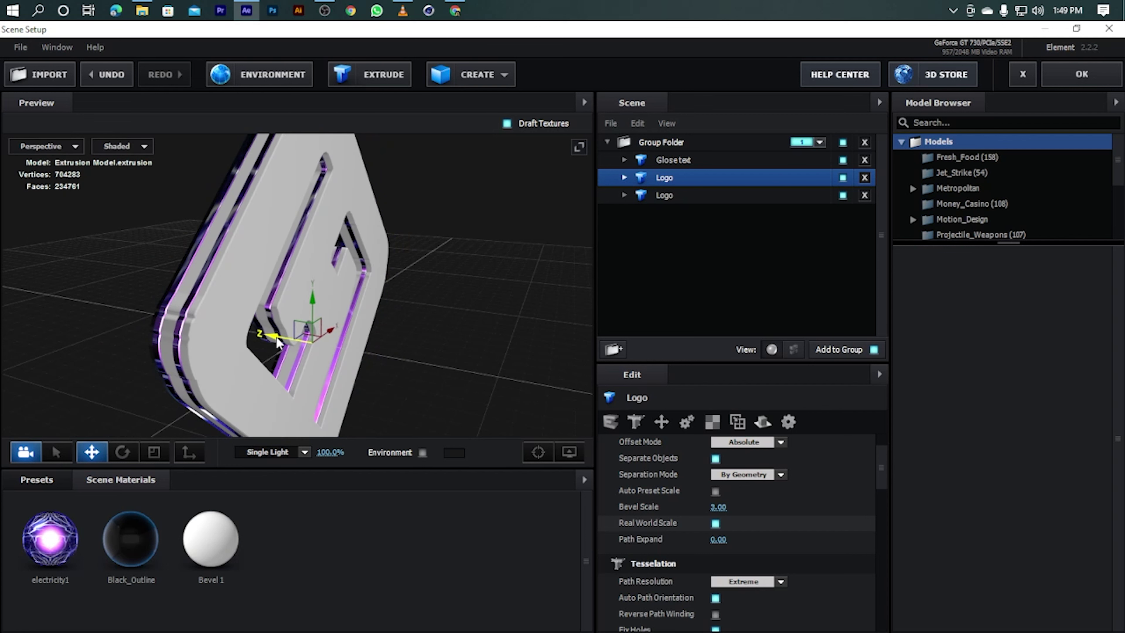
{"action": "mouse_move", "coordinate": [283, 342]}
{"action": "left_mouse_down"}
{"action": "mouse_move", "coordinate": [465, 354]}
{"action": "mouse_move", "coordinate": [487, 271]}
{"action": "mouse_move", "coordinate": [503, 320]}
{"action": "mouse_move", "coordinate": [476, 316]}
{"action": "mouse_move", "coordinate": [474, 294]}
{"action": "mouse_move", "coordinate": [505, 296]}
{"action": "mouse_move", "coordinate": [513, 308]}
{"action": "mouse_move", "coordinate": [416, 216]}
{"action": "left_mouse_up"}
Duplicate the Glose text model and push the copy back along the depth axis
{"action": "left_click", "coordinate": [670, 160]}
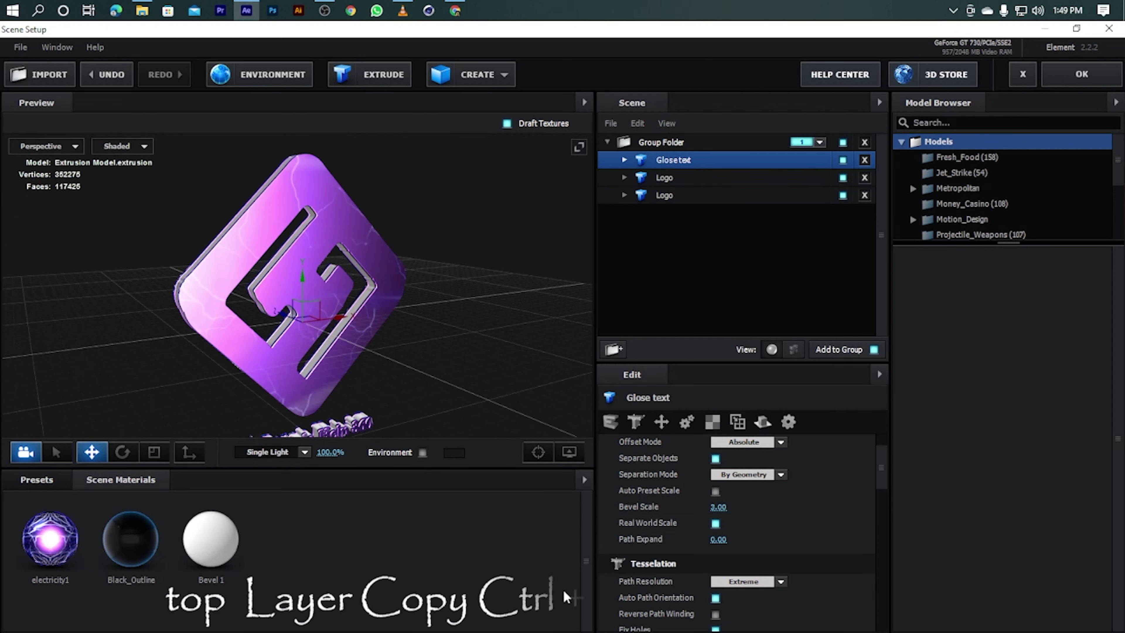
{"action": "key", "text": "ctrl+d"}
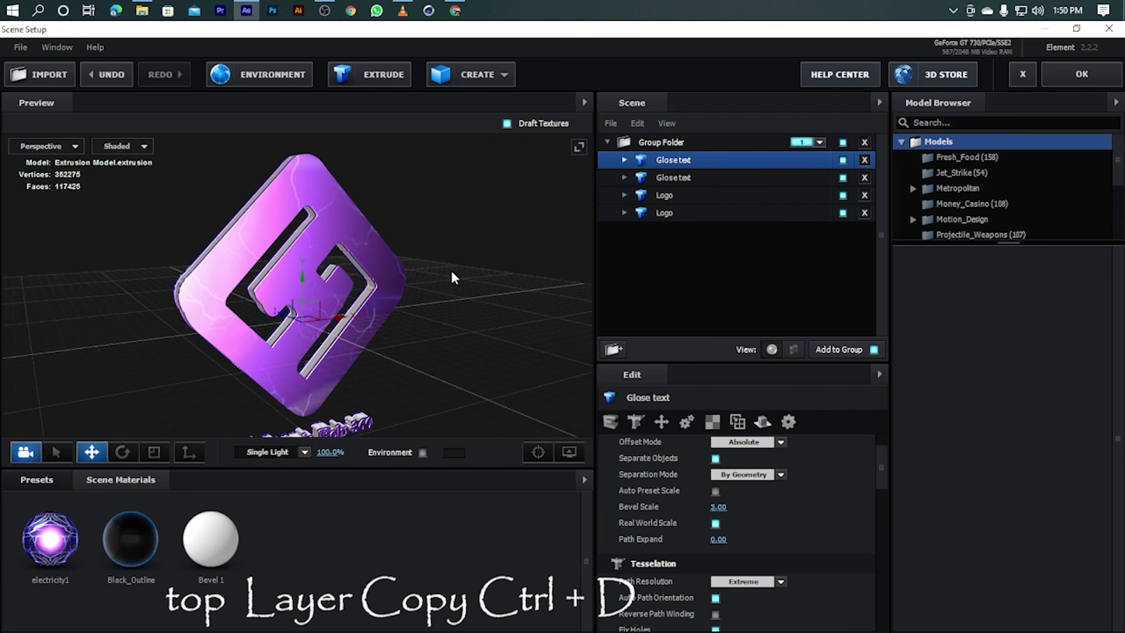
{"action": "mouse_move", "coordinate": [451, 269]}
{"action": "left_mouse_down"}
{"action": "mouse_move", "coordinate": [546, 312]}
{"action": "mouse_move", "coordinate": [457, 304]}
{"action": "mouse_move", "coordinate": [240, 347]}
{"action": "left_mouse_up"}
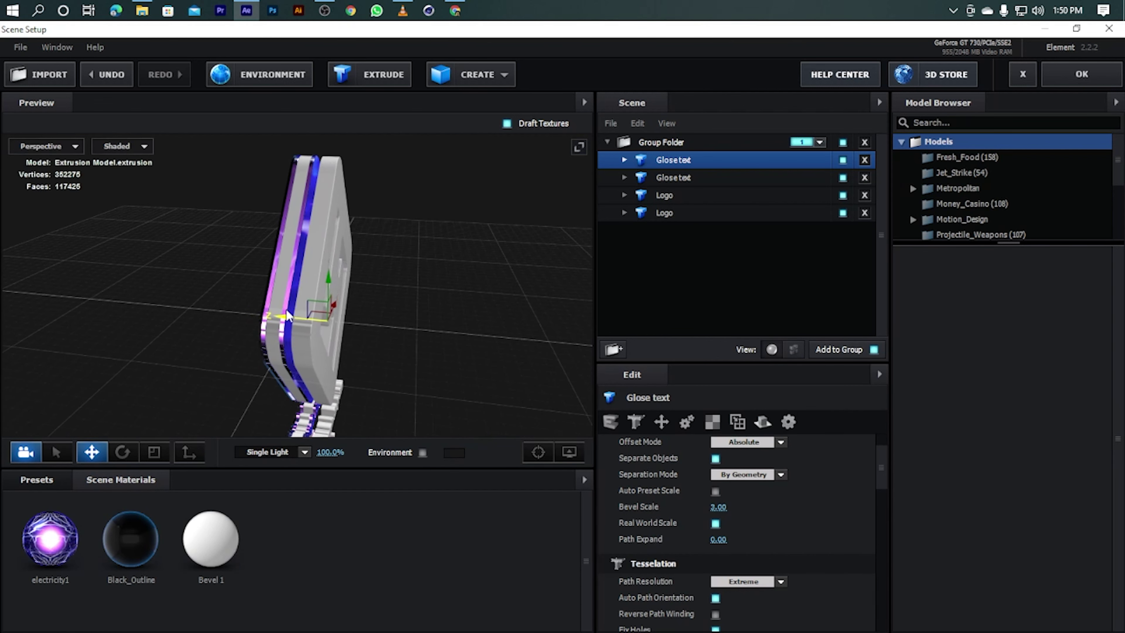
{"action": "scroll", "coordinate": [448, 320], "scroll_direction": "up", "scroll_amount": 3}
{"action": "left_click_drag", "start_coordinate": [448, 320], "coordinate": [466, 302]}
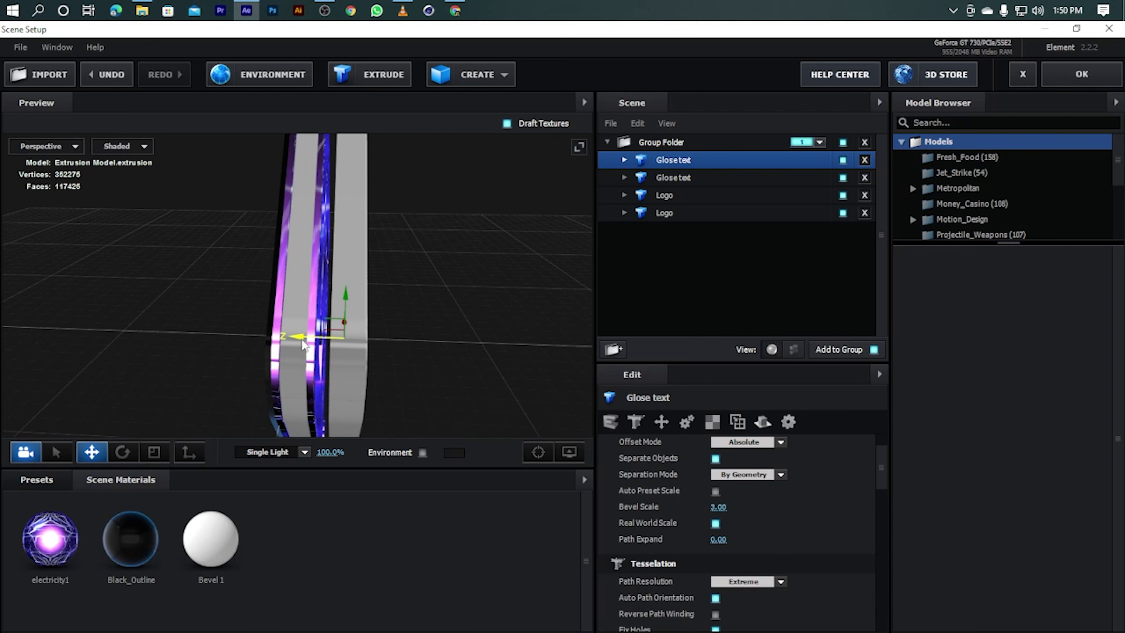
{"action": "left_click_drag", "start_coordinate": [302, 342], "coordinate": [294, 342]}
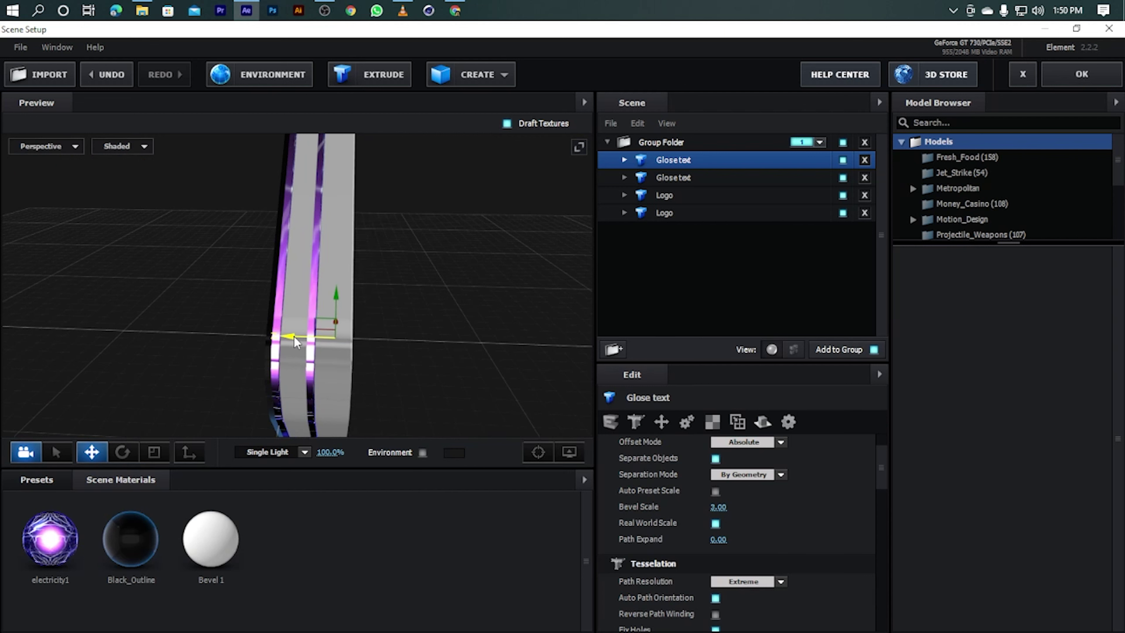
{"action": "left_click_drag", "start_coordinate": [433, 294], "coordinate": [219, 304]}
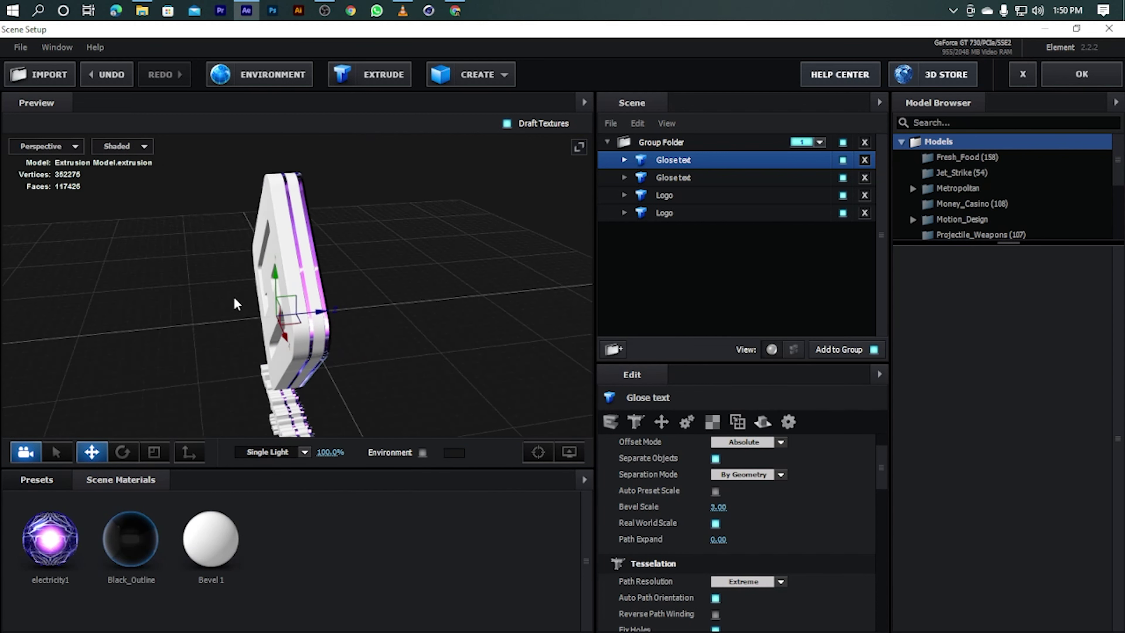
Toggle the preview between Top and Perspective views
{"action": "left_click", "coordinate": [72, 151]}
{"action": "left_click", "coordinate": [48, 165]}
{"action": "left_click", "coordinate": [74, 146]}
{"action": "left_click", "coordinate": [51, 148]}
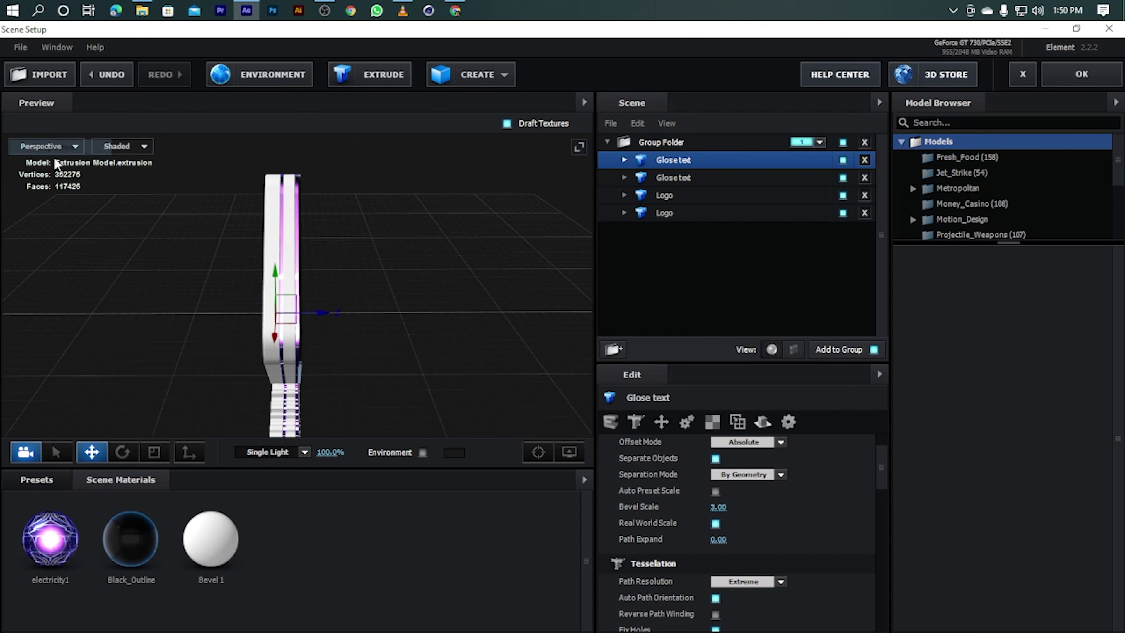
{"action": "left_click", "coordinate": [43, 145]}
Set the first Glose text model's Bevel 1 Extrude to 0.50
{"action": "left_click", "coordinate": [50, 149]}
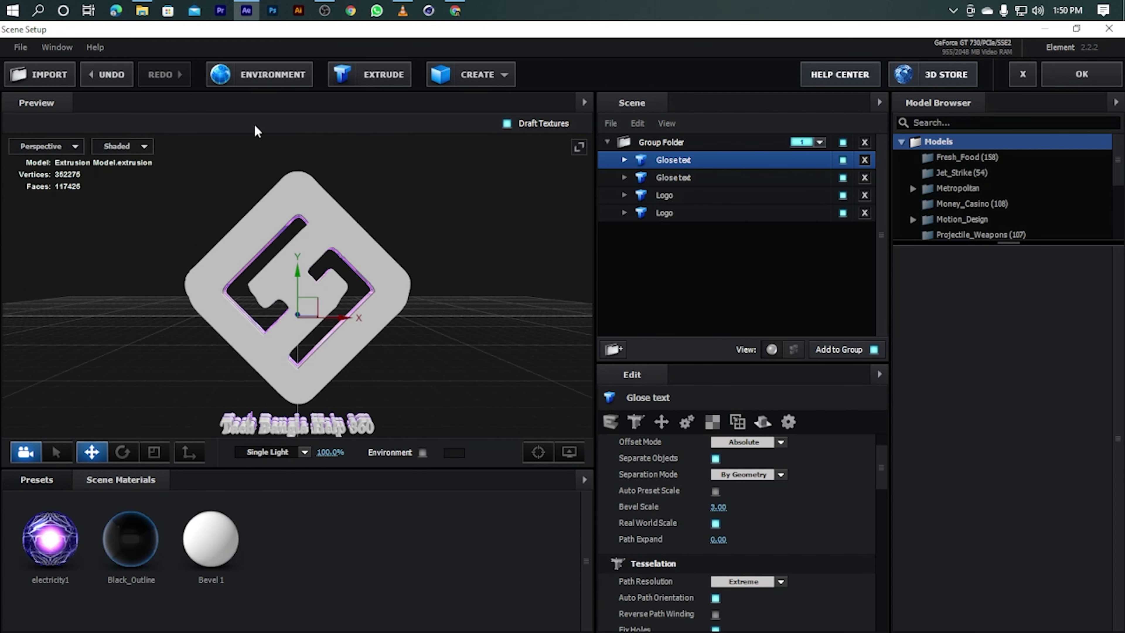
{"action": "left_click", "coordinate": [625, 160]}
{"action": "left_click", "coordinate": [672, 179]}
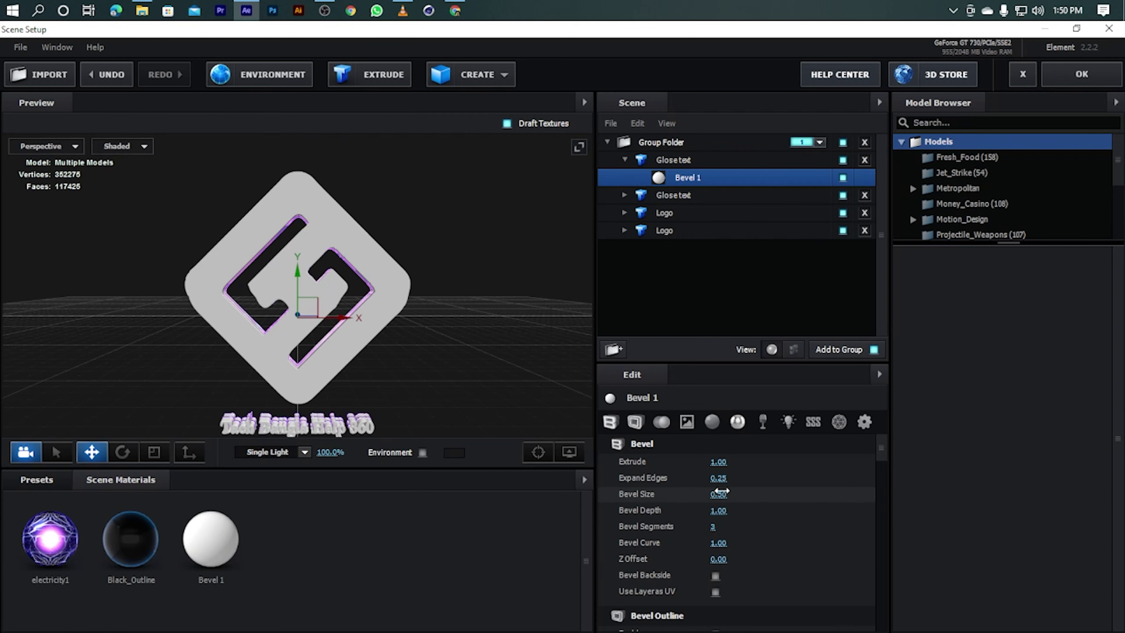
{"action": "left_click", "coordinate": [625, 160]}
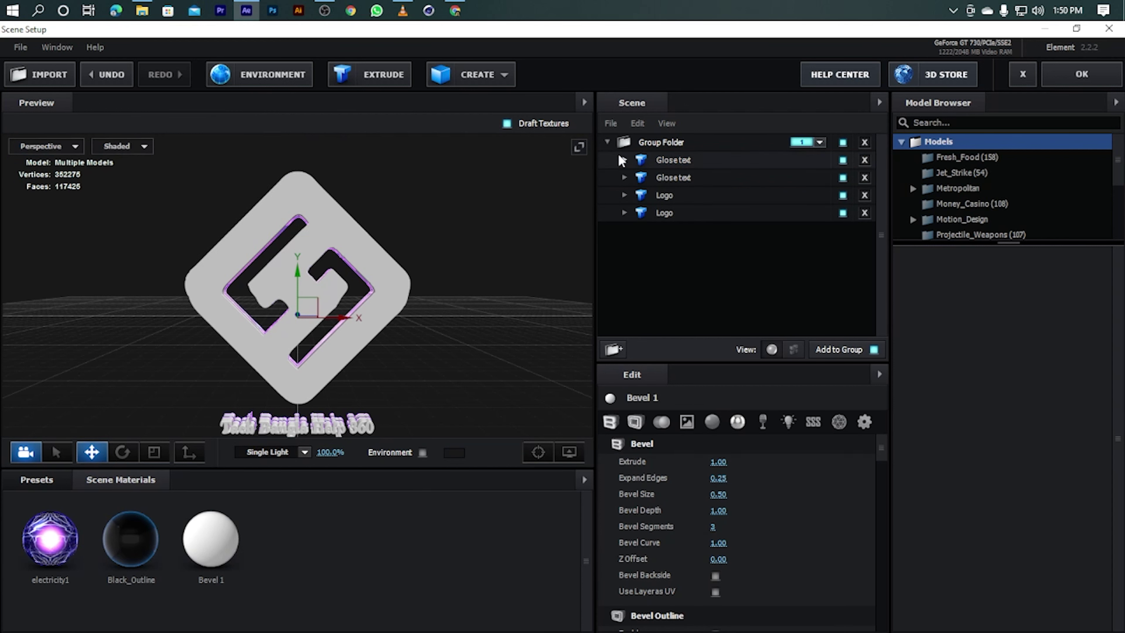
{"action": "left_click", "coordinate": [625, 160]}
{"action": "left_click", "coordinate": [675, 178]}
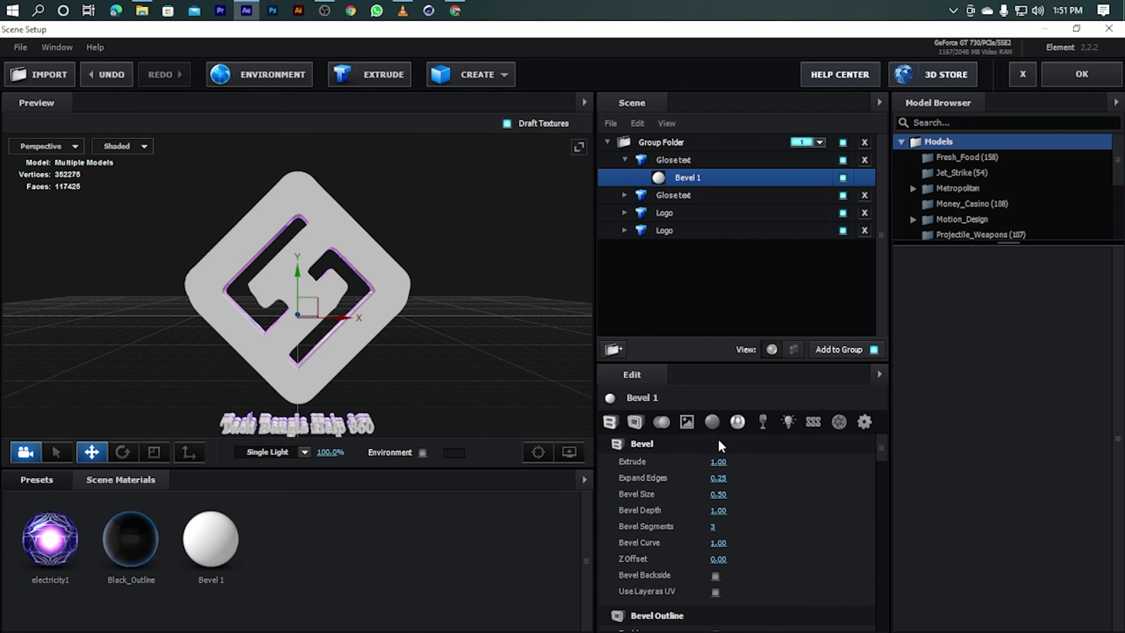
{"action": "type", "text": "0.5"}
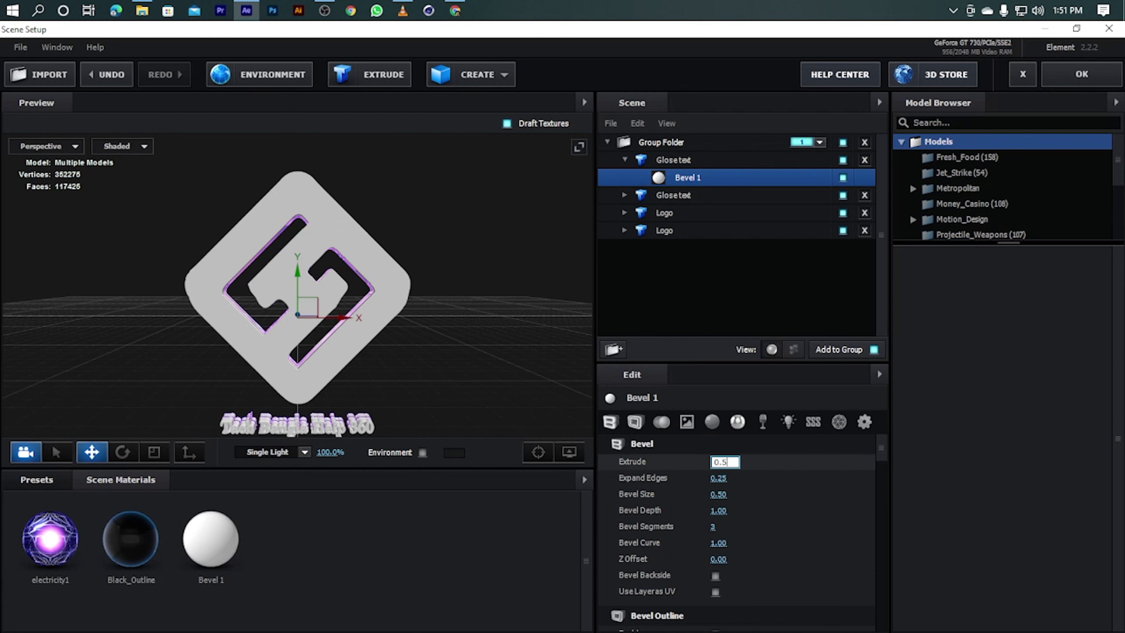
{"action": "key", "text": "Return"}
Check the logo in Top view, return to Perspective, and collapse the Glose text entry
{"action": "mouse_move", "coordinate": [461, 214]}
{"action": "left_mouse_down"}
{"action": "mouse_move", "coordinate": [350, 306]}
{"action": "mouse_move", "coordinate": [316, 368]}
{"action": "mouse_move", "coordinate": [326, 338]}
{"action": "mouse_move", "coordinate": [395, 287]}
{"action": "mouse_move", "coordinate": [354, 290]}
{"action": "mouse_move", "coordinate": [509, 172]}
{"action": "left_mouse_up"}
{"action": "left_click", "coordinate": [79, 145]}
{"action": "left_click", "coordinate": [49, 168]}
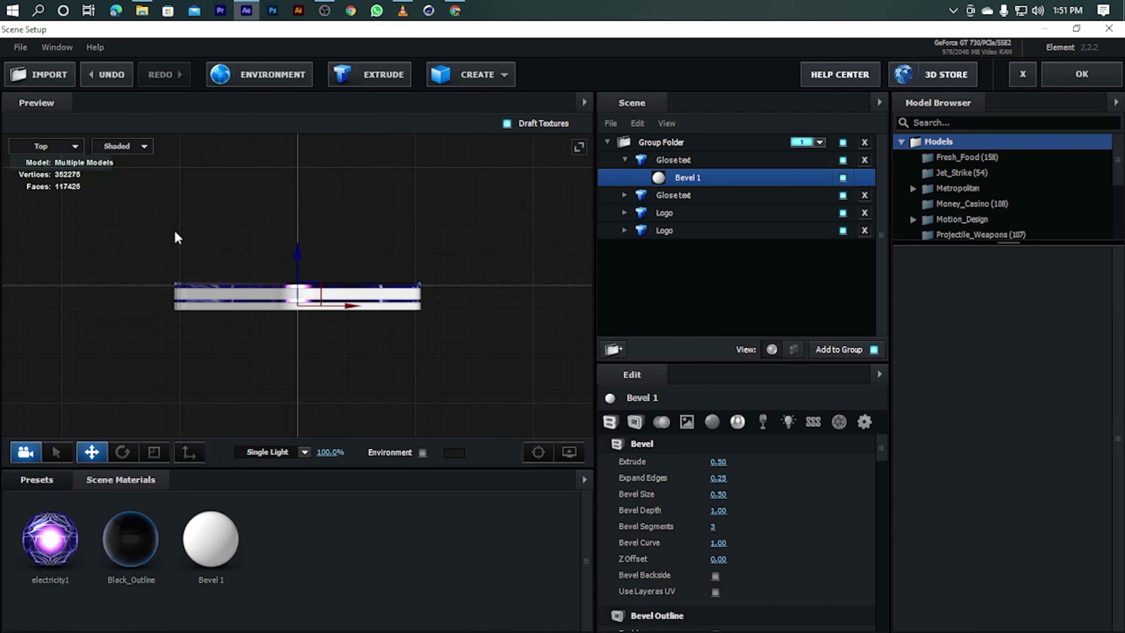
{"action": "scroll", "coordinate": [298, 357], "scroll_direction": "down", "scroll_amount": 5}
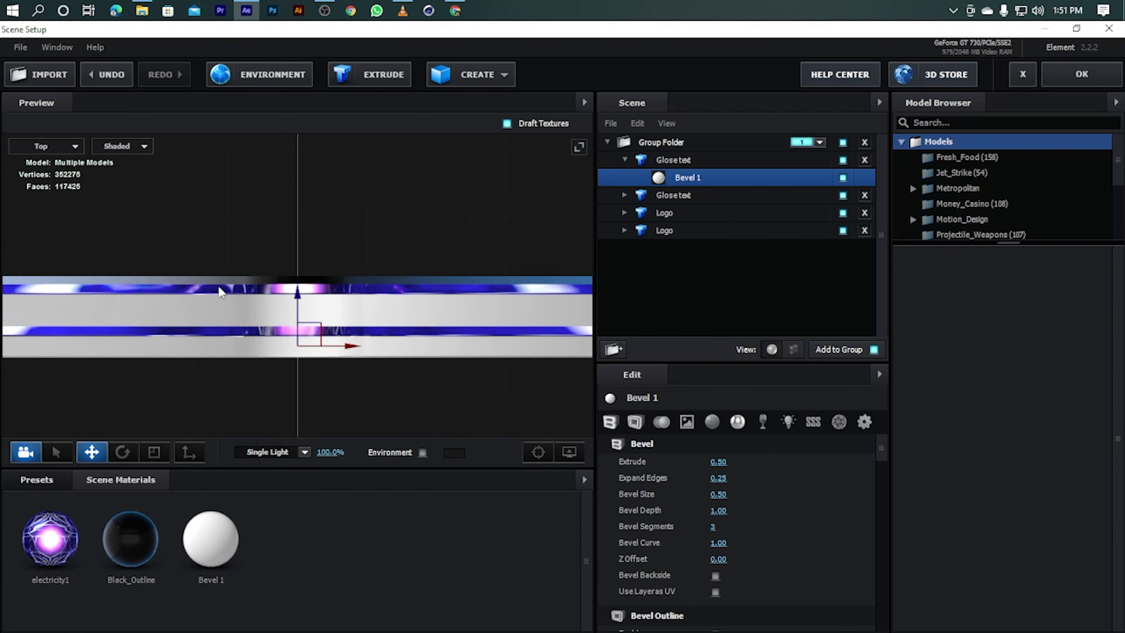
{"action": "left_click", "coordinate": [35, 145]}
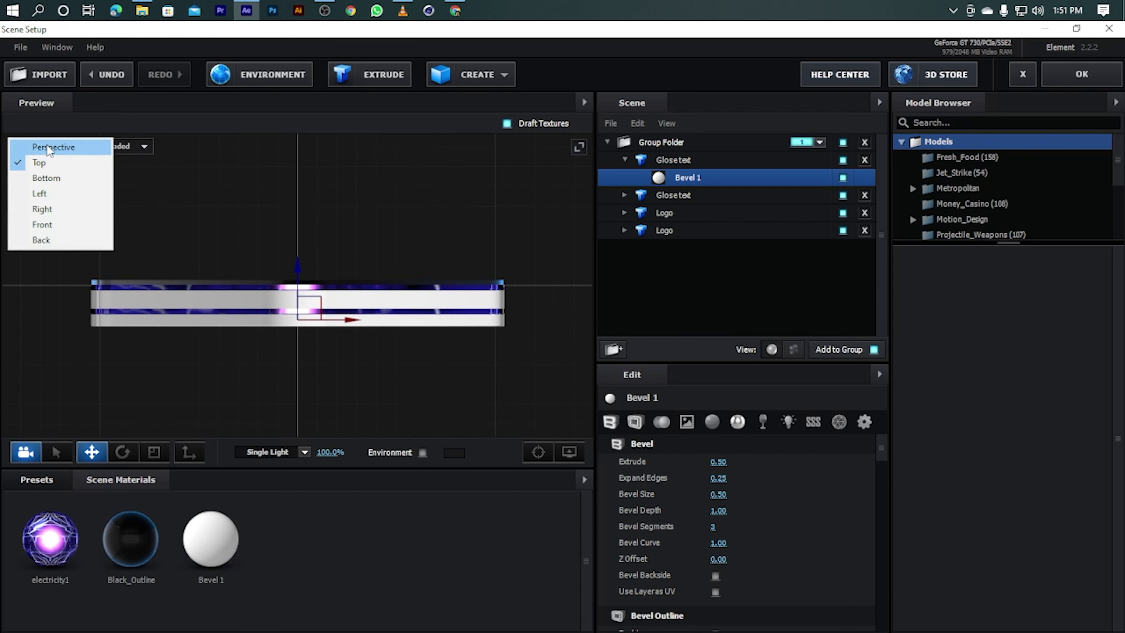
{"action": "left_click", "coordinate": [46, 145]}
{"action": "left_click", "coordinate": [632, 156]}
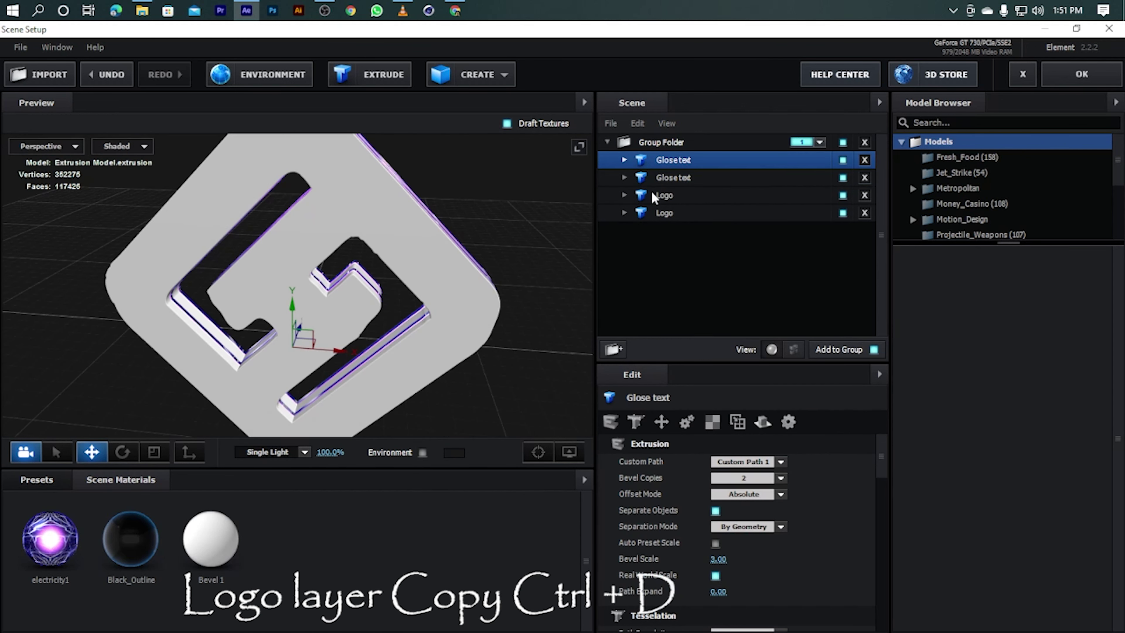
Duplicate the Logo model and slide the copy along its depth axis, checking it from the side
{"action": "left_click", "coordinate": [651, 191]}
{"action": "key", "text": "ctrl+d"}
{"action": "left_click_drag", "start_coordinate": [351, 281], "coordinate": [538, 326]}
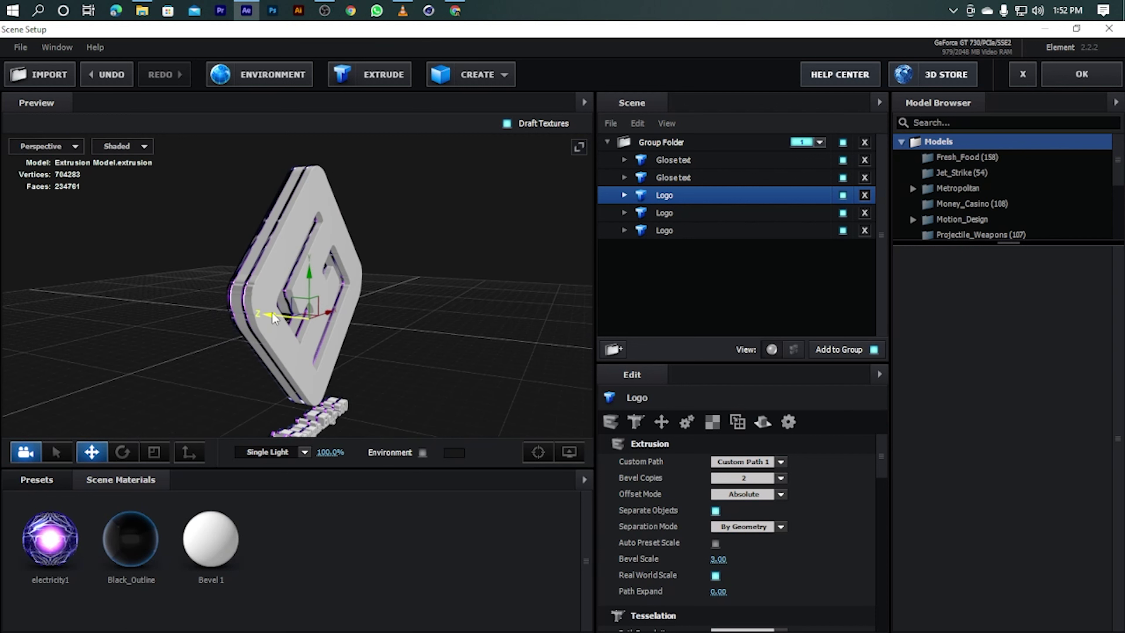
{"action": "mouse_move", "coordinate": [273, 312]}
{"action": "left_mouse_down"}
{"action": "mouse_move", "coordinate": [309, 315]}
{"action": "mouse_move", "coordinate": [285, 318]}
{"action": "left_mouse_up"}
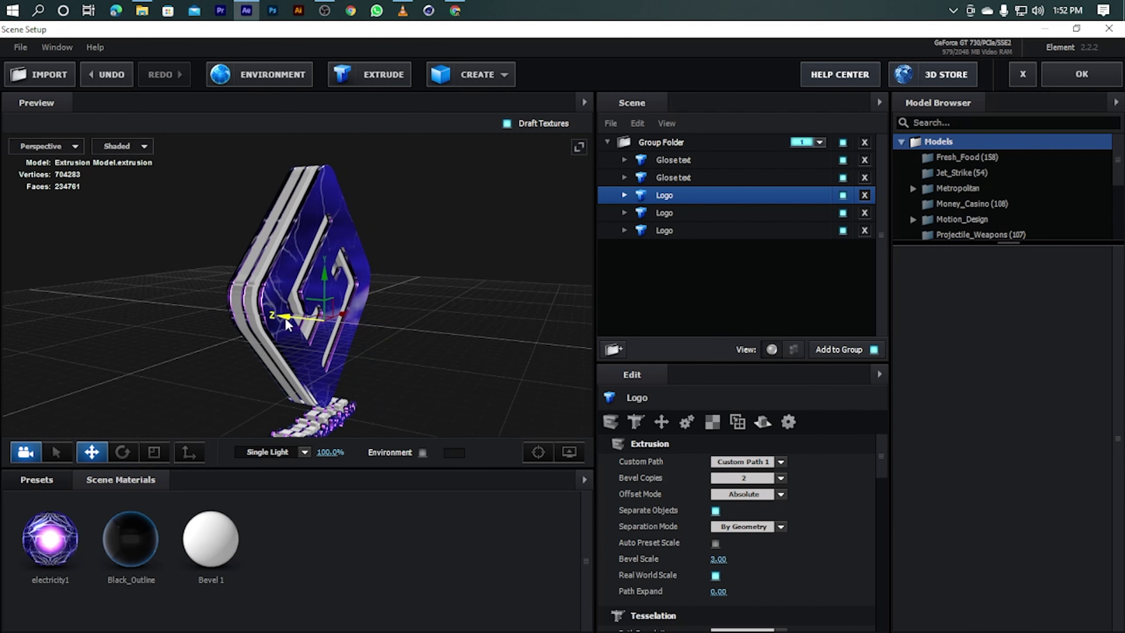
{"action": "scroll", "coordinate": [368, 337], "scroll_direction": "up", "scroll_amount": 3}
{"action": "mouse_move", "coordinate": [369, 356]}
{"action": "left_mouse_down"}
{"action": "mouse_move", "coordinate": [336, 332]}
{"action": "mouse_move", "coordinate": [512, 306]}
{"action": "mouse_move", "coordinate": [329, 353]}
{"action": "left_mouse_up"}
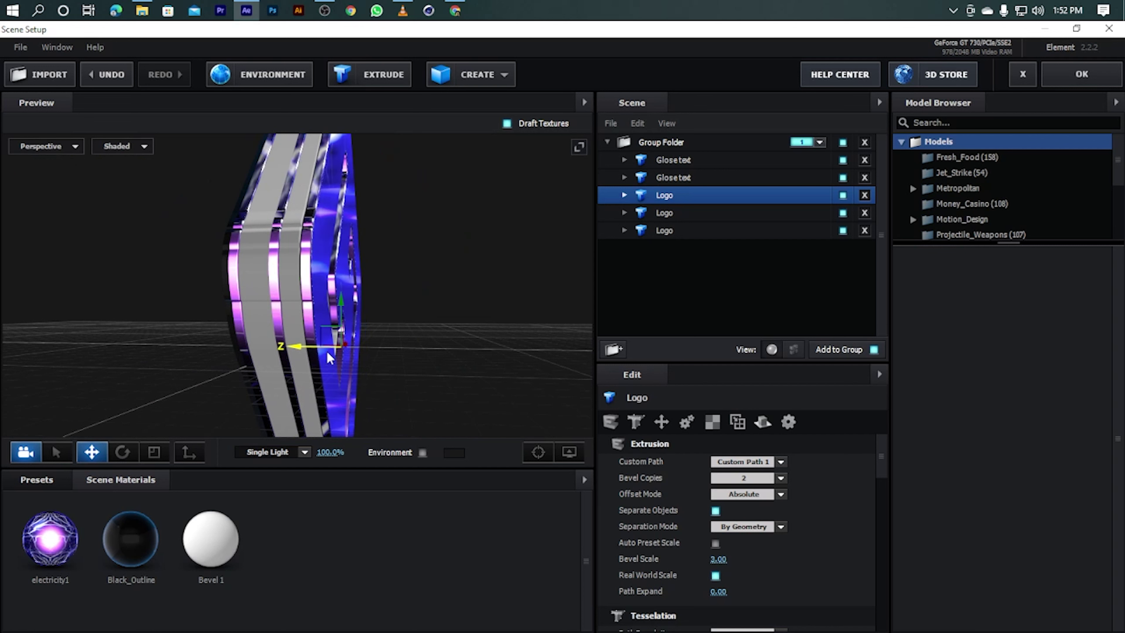
{"action": "left_click_drag", "start_coordinate": [502, 321], "coordinate": [352, 370]}
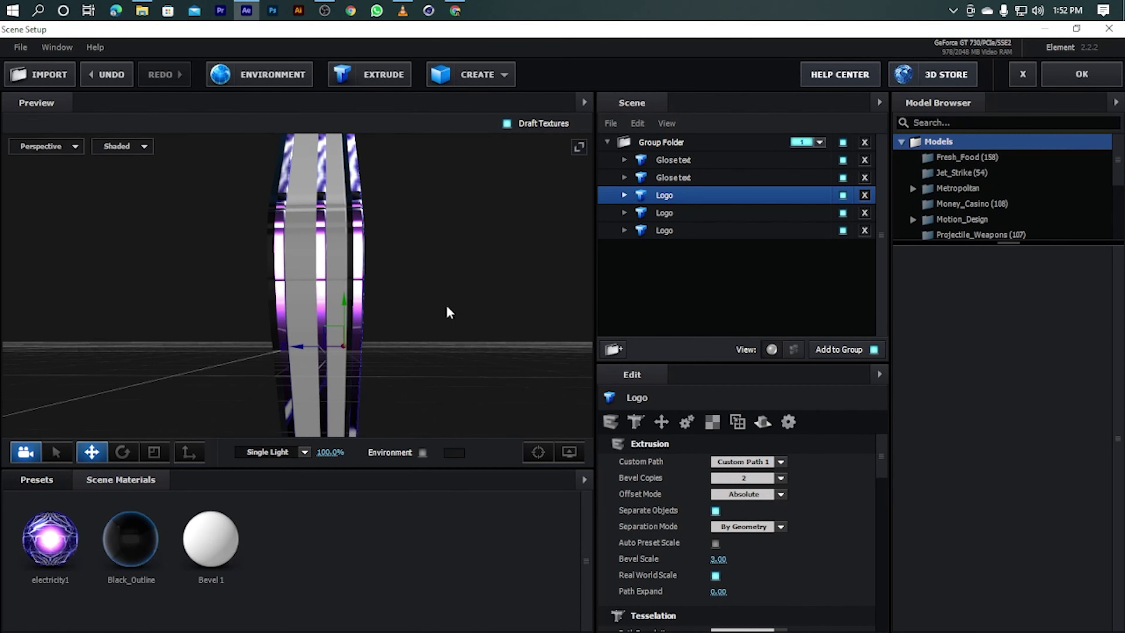
{"action": "mouse_move", "coordinate": [302, 343]}
{"action": "left_mouse_down"}
{"action": "mouse_move", "coordinate": [530, 325]}
{"action": "mouse_move", "coordinate": [451, 336]}
{"action": "left_mouse_up"}
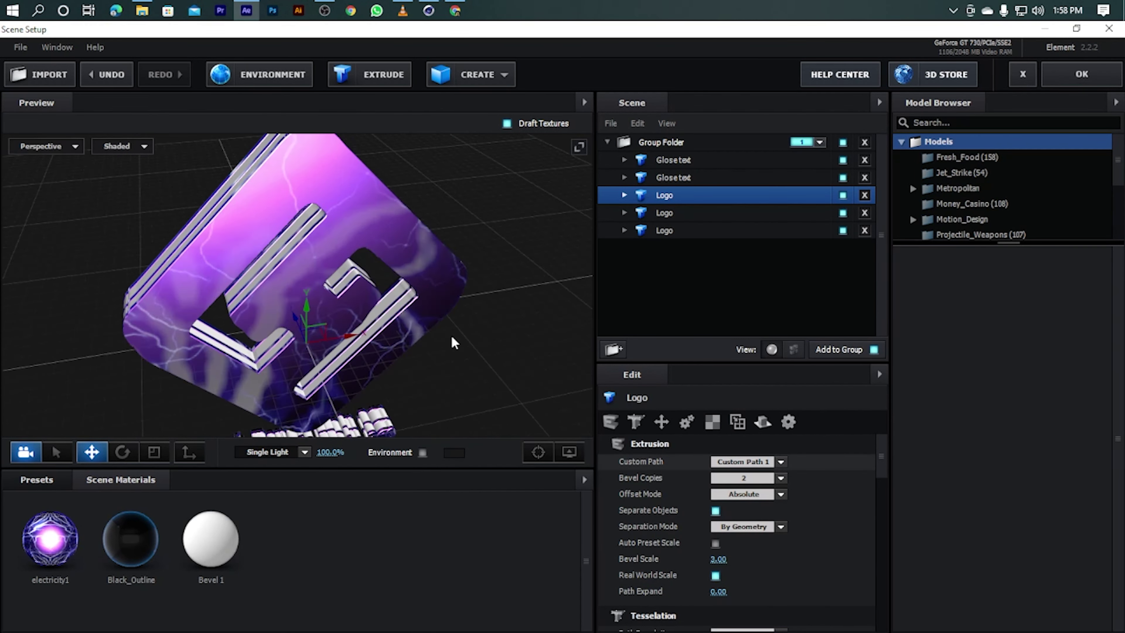
{"action": "mouse_move", "coordinate": [554, 248]}
{"action": "left_mouse_down"}
{"action": "mouse_move", "coordinate": [507, 278]}
{"action": "mouse_move", "coordinate": [442, 270]}
{"action": "mouse_move", "coordinate": [646, 211]}
{"action": "left_mouse_up"}
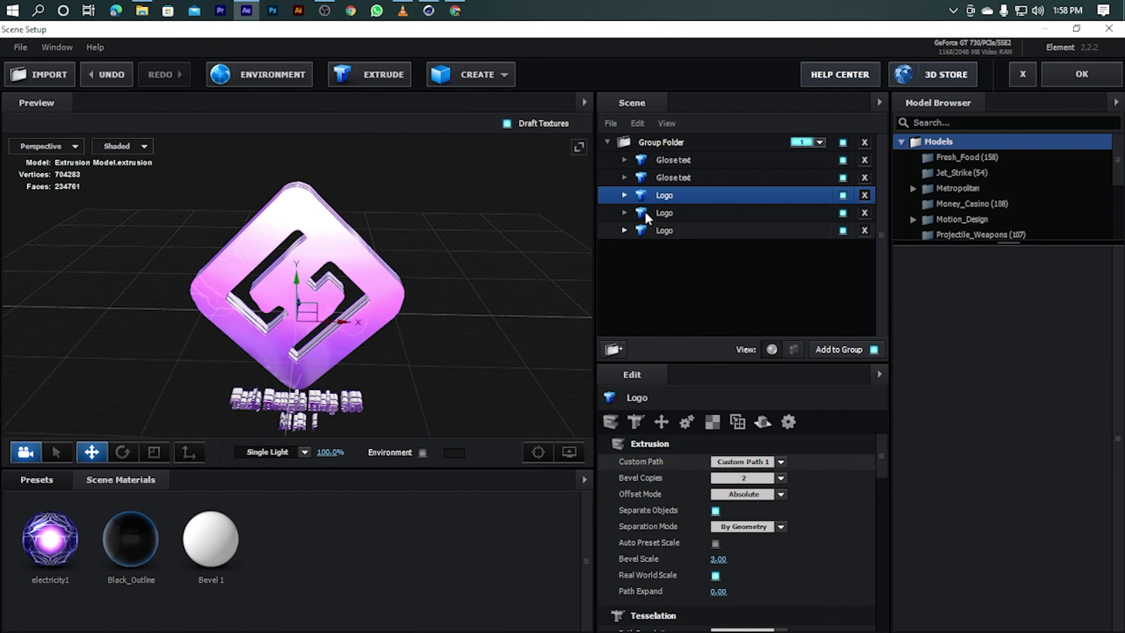
Enable Bevel Outline on the Logo's Black_Outline and electricity1 materials
{"action": "left_click", "coordinate": [625, 195]}
{"action": "left_click", "coordinate": [693, 216]}
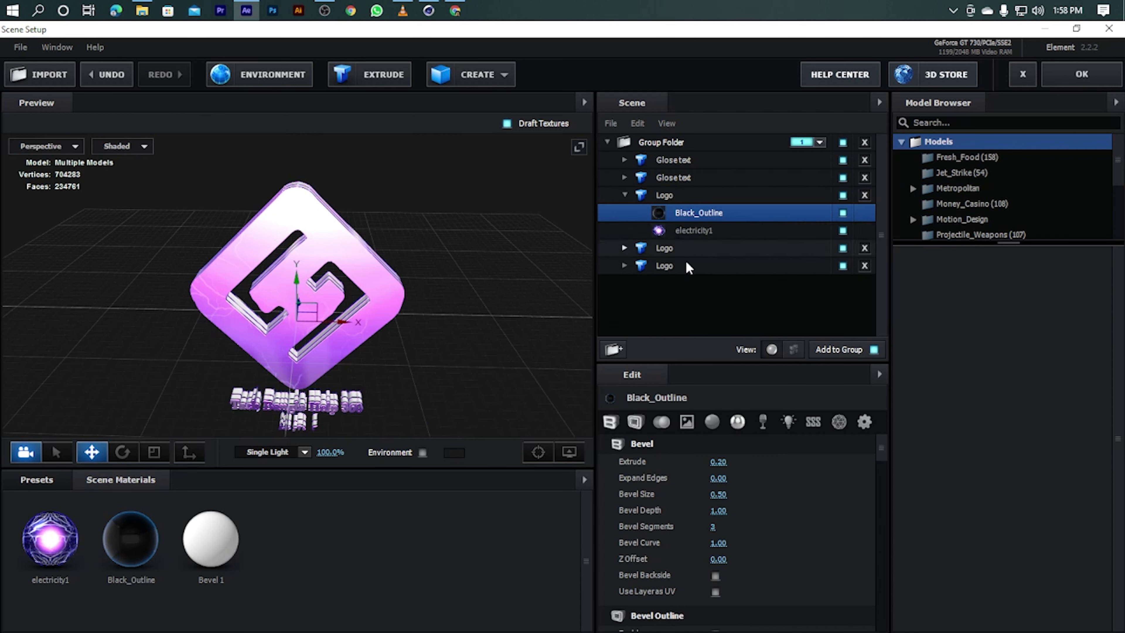
{"action": "scroll", "coordinate": [716, 543], "scroll_direction": "down", "scroll_amount": 5}
{"action": "left_click", "coordinate": [716, 536]}
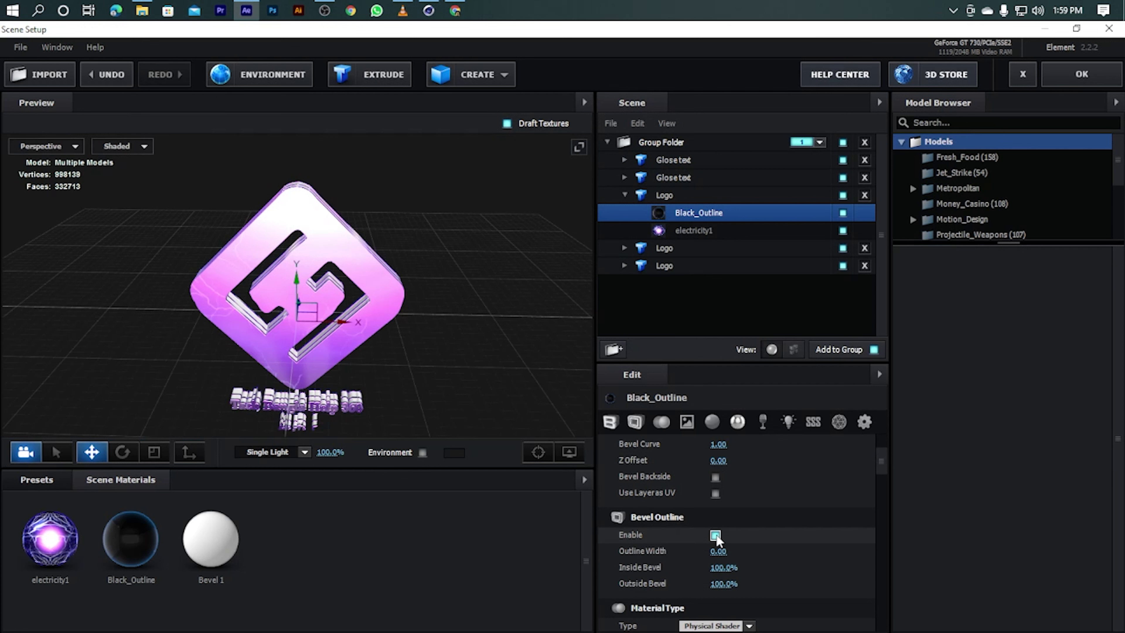
{"action": "key", "text": "Down"}
{"action": "scroll", "coordinate": [704, 594], "scroll_direction": "down", "scroll_amount": 2}
{"action": "scroll", "coordinate": [670, 544], "scroll_direction": "down", "scroll_amount": 4}
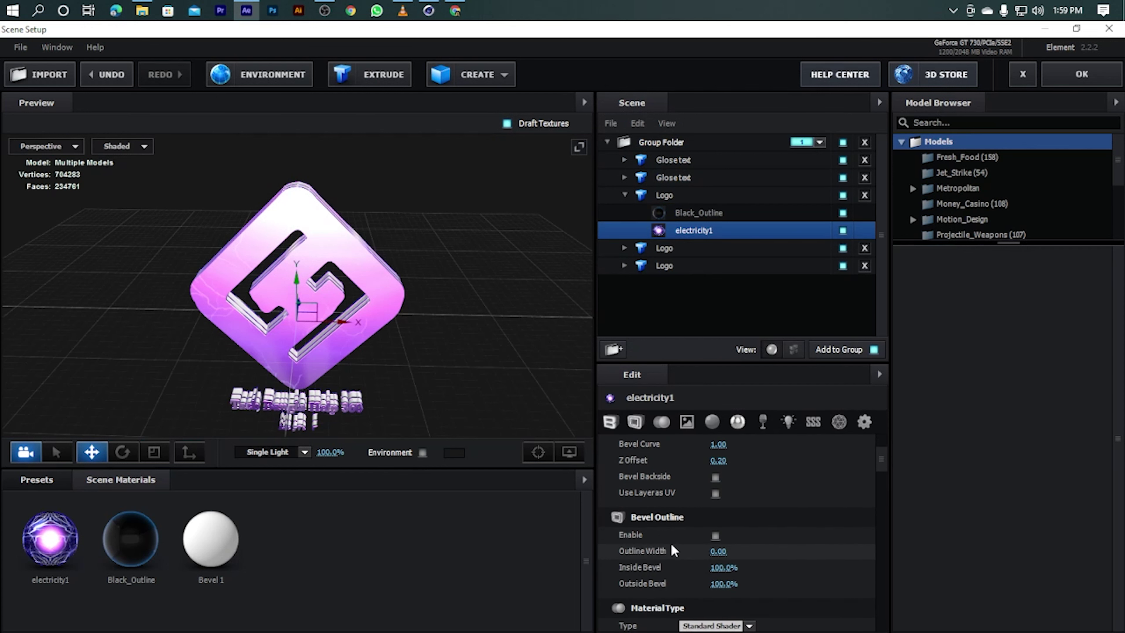
{"action": "left_click_drag", "start_coordinate": [199, 317], "coordinate": [505, 262]}
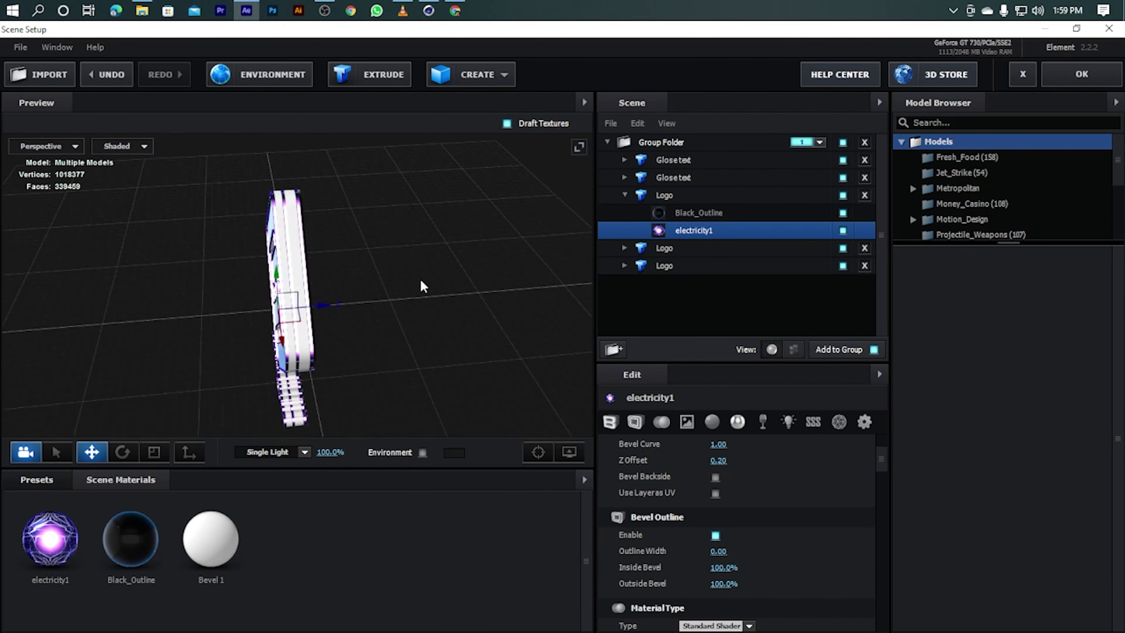
Create a new scene material with Custom Layer 1 as its diffuse texture
{"action": "right_click", "coordinate": [290, 530]}
{"action": "left_click", "coordinate": [336, 537]}
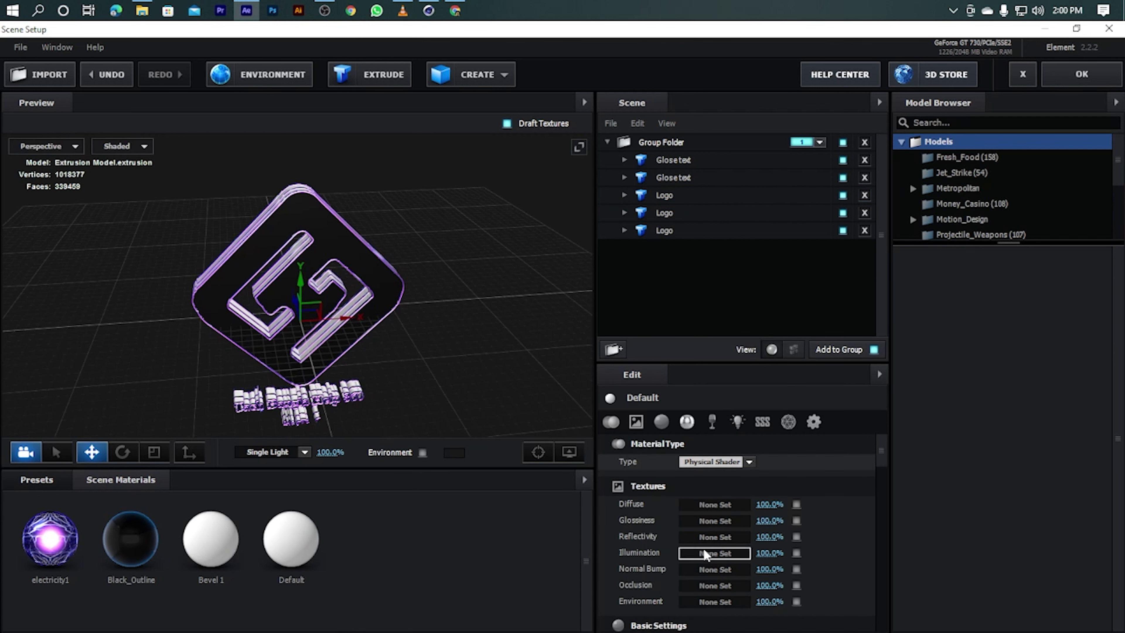
{"action": "left_click", "coordinate": [720, 503]}
{"action": "left_click", "coordinate": [710, 378]}
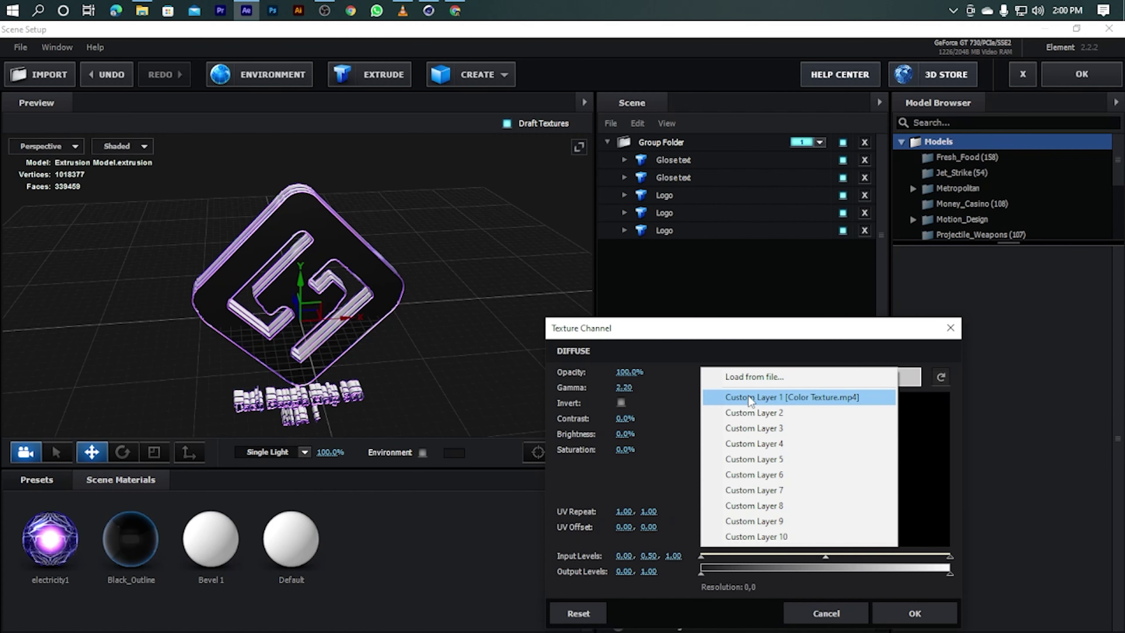
{"action": "left_click", "coordinate": [744, 393]}
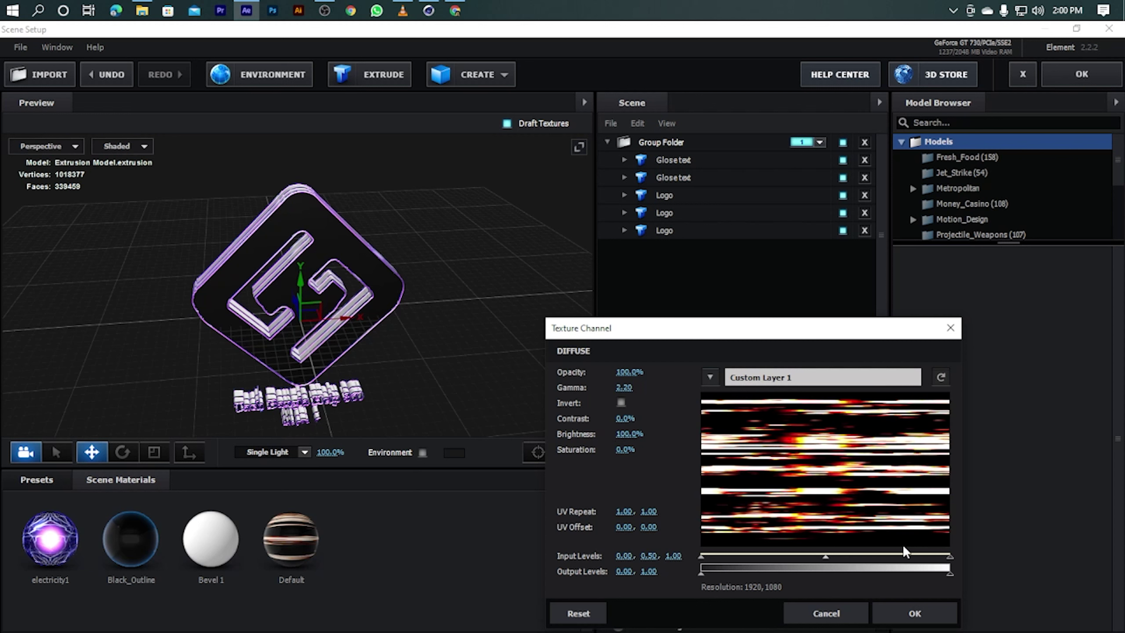
{"action": "left_click", "coordinate": [912, 616]}
{"action": "left_click_drag", "start_coordinate": [505, 410], "coordinate": [519, 310]}
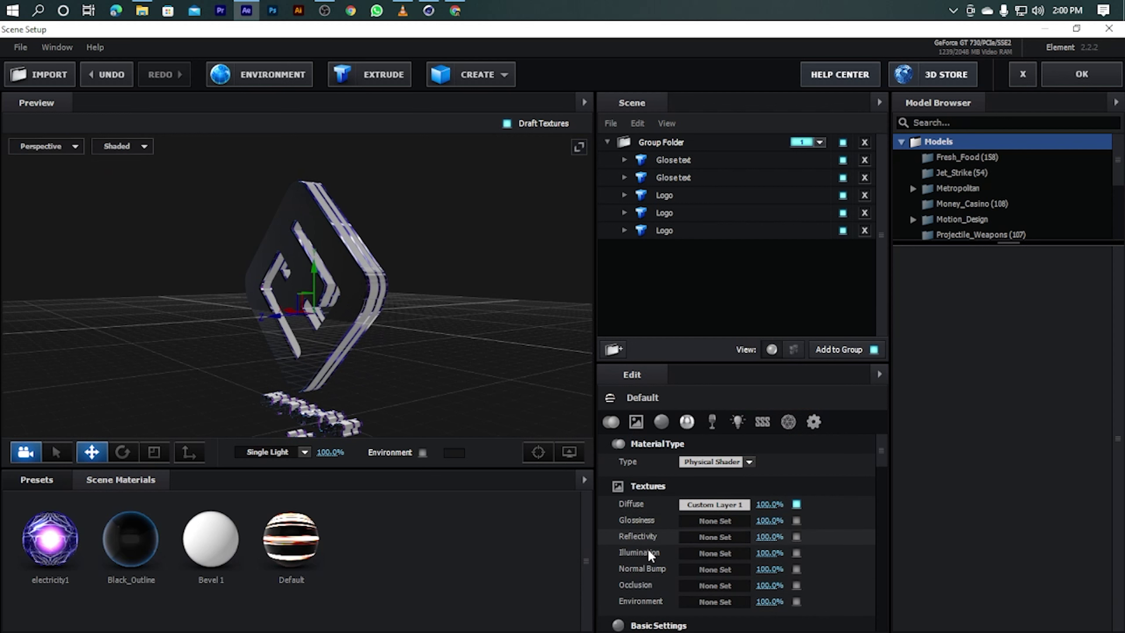
Set the material's illumination texture to Custom Layer 1 at 100% brightness
{"action": "left_click", "coordinate": [704, 555]}
{"action": "left_click", "coordinate": [710, 377]}
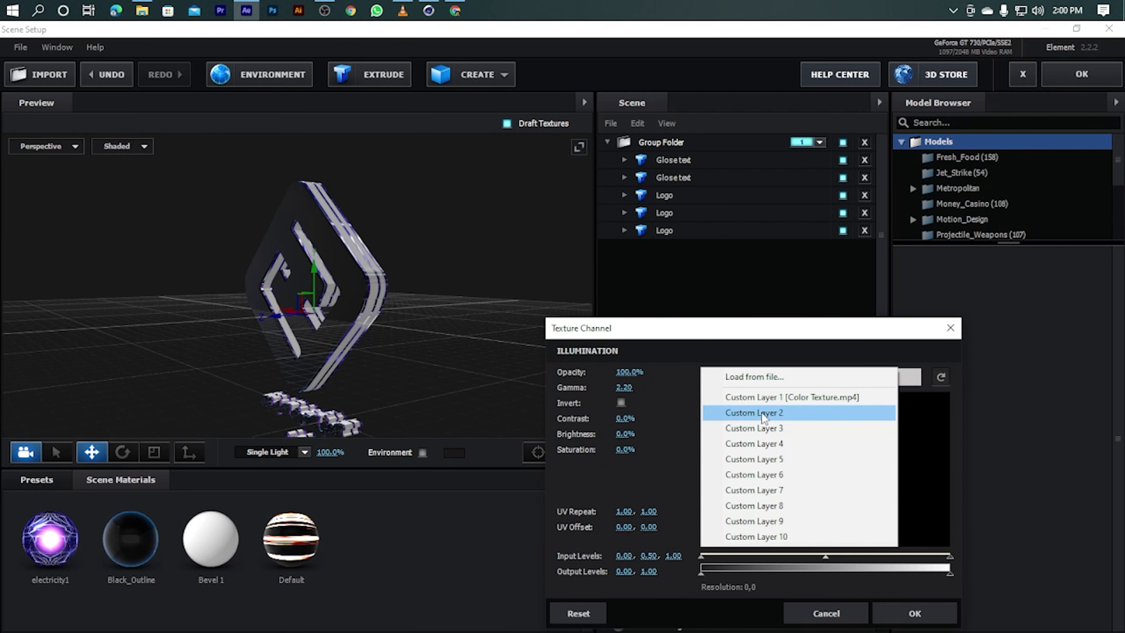
{"action": "left_click", "coordinate": [780, 396]}
{"action": "type", "text": "100"}
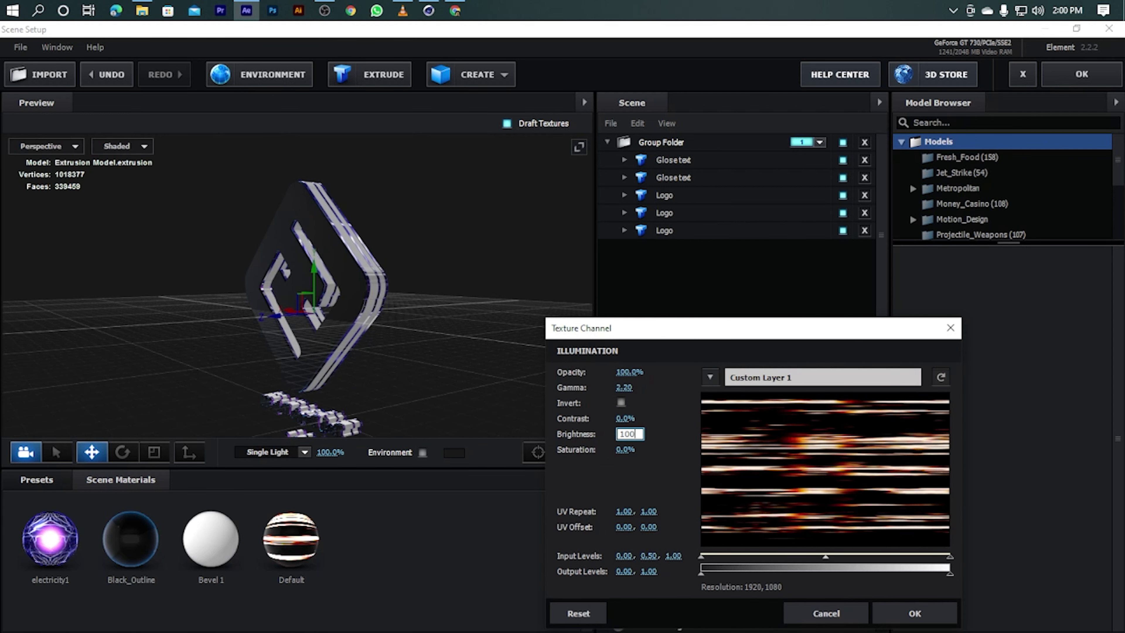
{"action": "key", "text": "Return"}
{"action": "left_click", "coordinate": [915, 613]}
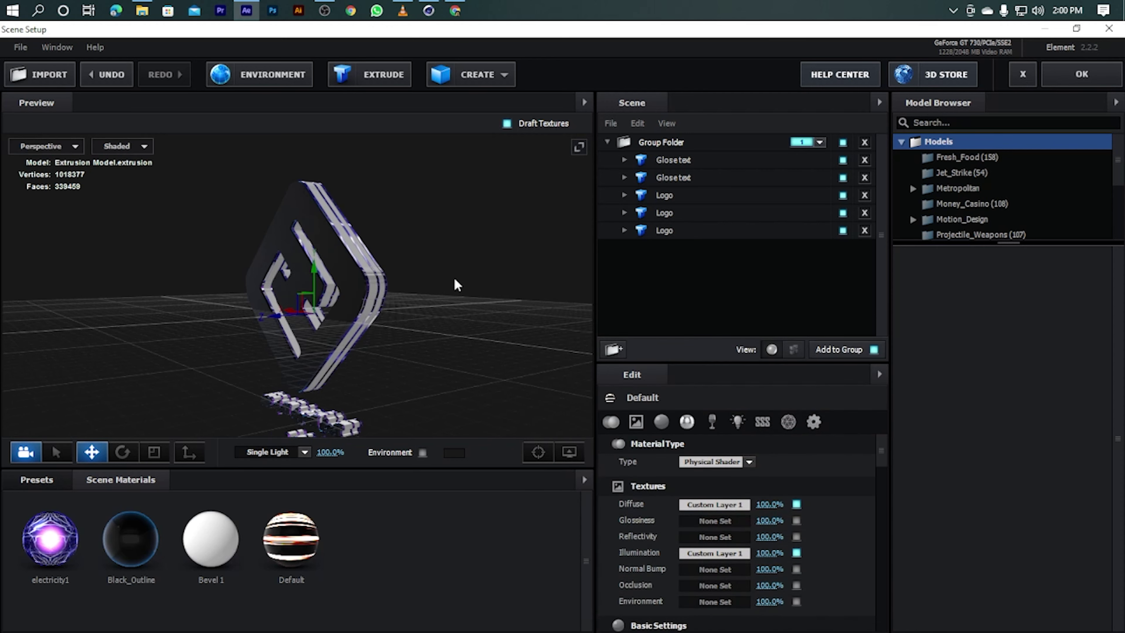
{"action": "mouse_move", "coordinate": [455, 277]}
{"action": "left_mouse_down"}
{"action": "mouse_move", "coordinate": [329, 282]}
{"action": "mouse_move", "coordinate": [549, 195]}
{"action": "mouse_move", "coordinate": [394, 283]}
{"action": "left_mouse_up"}
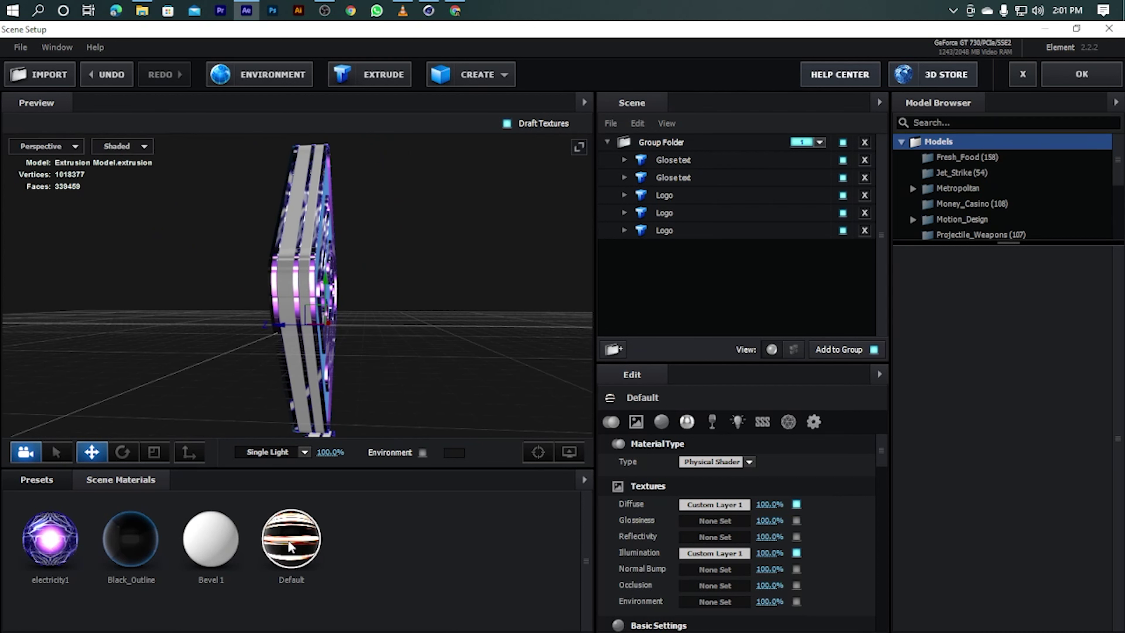
Apply the Default material to both Glose text models
{"action": "left_click", "coordinate": [625, 160]}
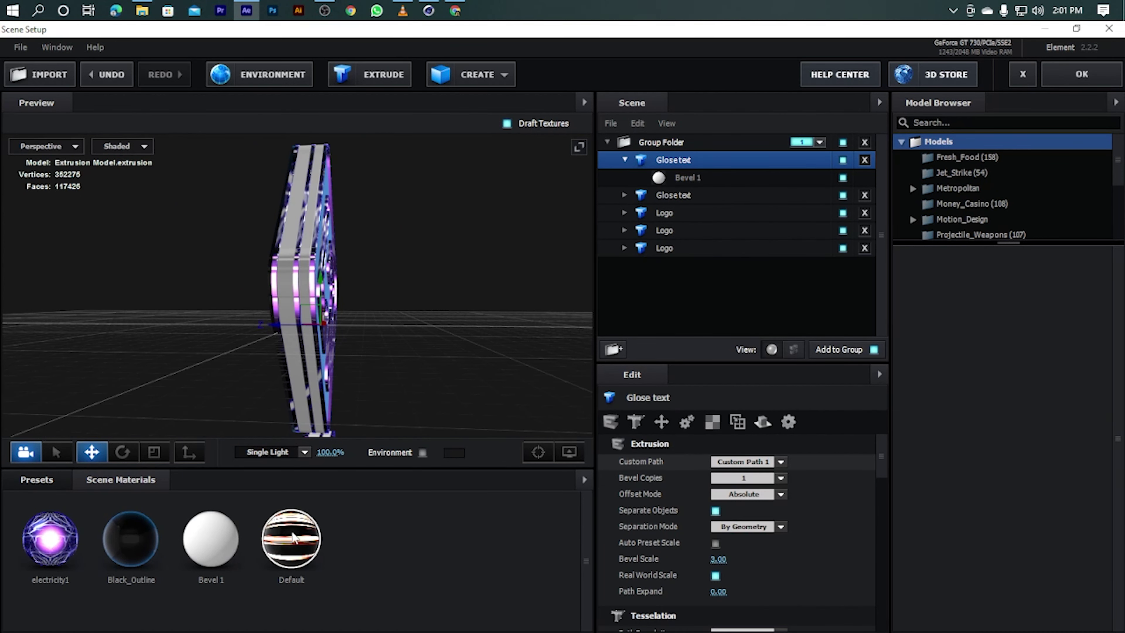
{"action": "left_click_drag", "start_coordinate": [292, 538], "coordinate": [664, 177]}
{"action": "left_click", "coordinate": [624, 195]}
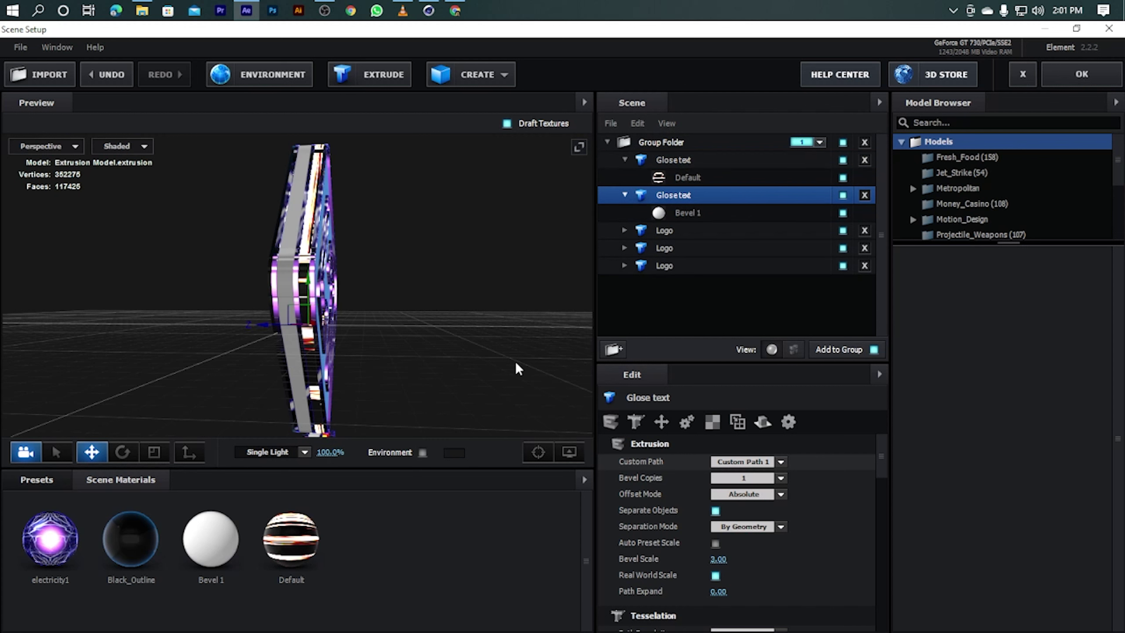
{"action": "left_click_drag", "start_coordinate": [272, 545], "coordinate": [680, 215]}
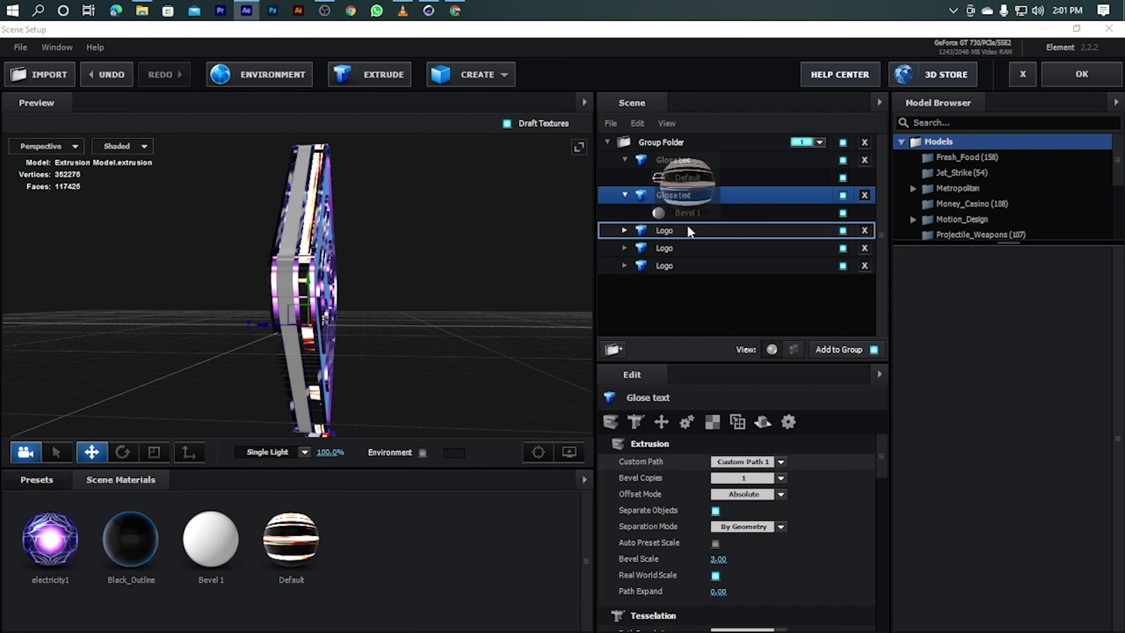
{"action": "left_click", "coordinate": [625, 159]}
{"action": "left_click", "coordinate": [625, 177]}
{"action": "left_click_drag", "start_coordinate": [408, 259], "coordinate": [299, 306]}
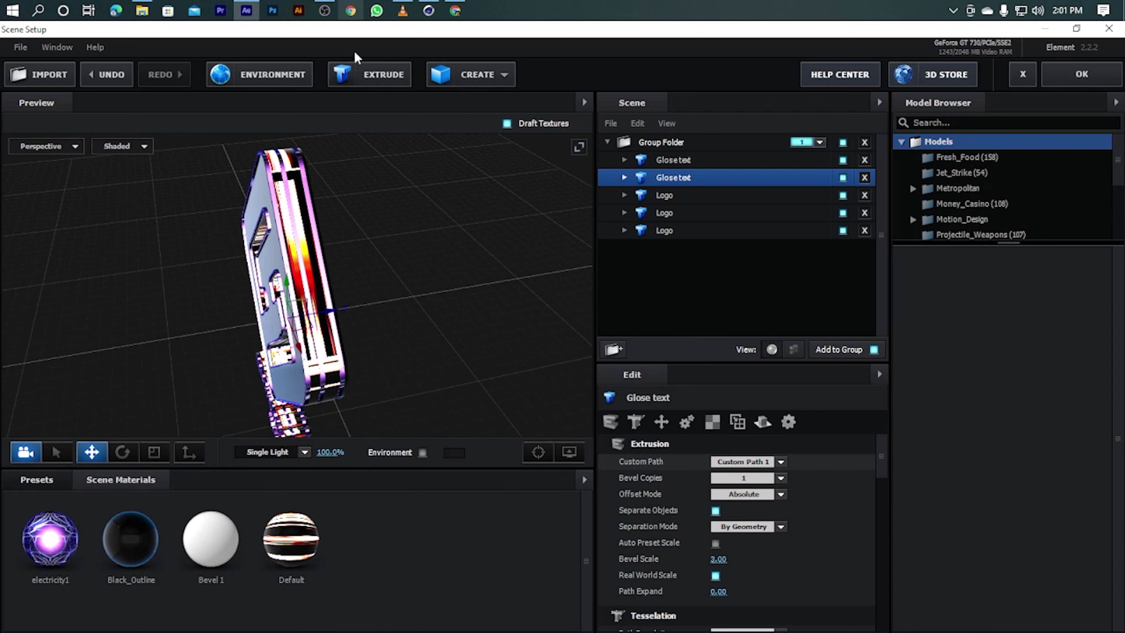
Set the second Glose text model's UV Repeat to 2.50
{"action": "left_click", "coordinate": [297, 542]}
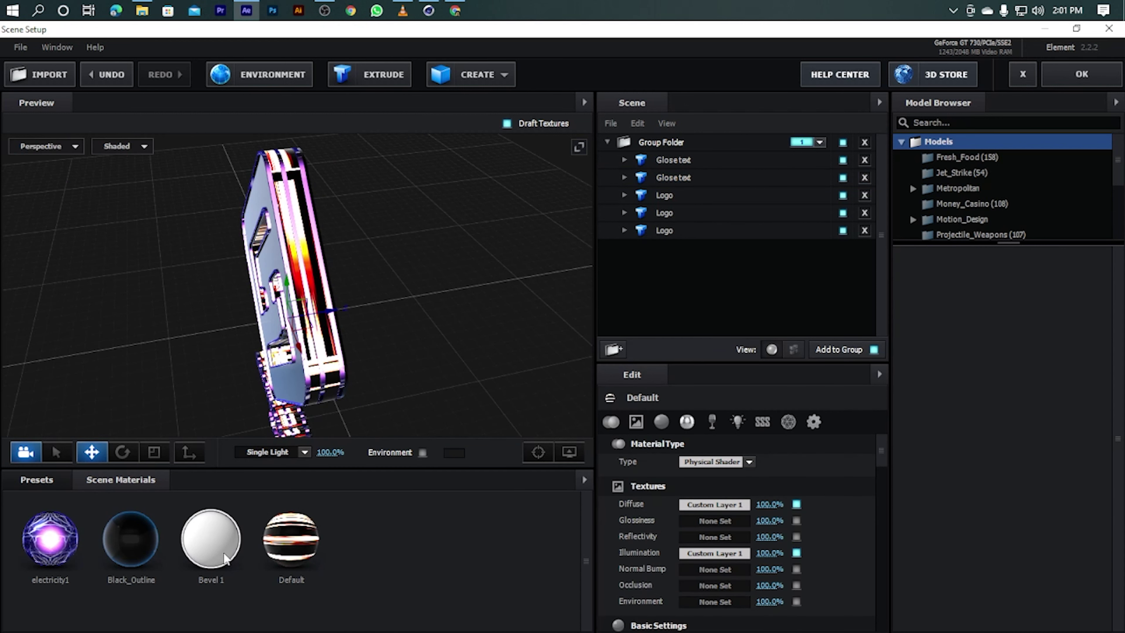
{"action": "left_click", "coordinate": [676, 177]}
{"action": "left_click", "coordinate": [712, 422]}
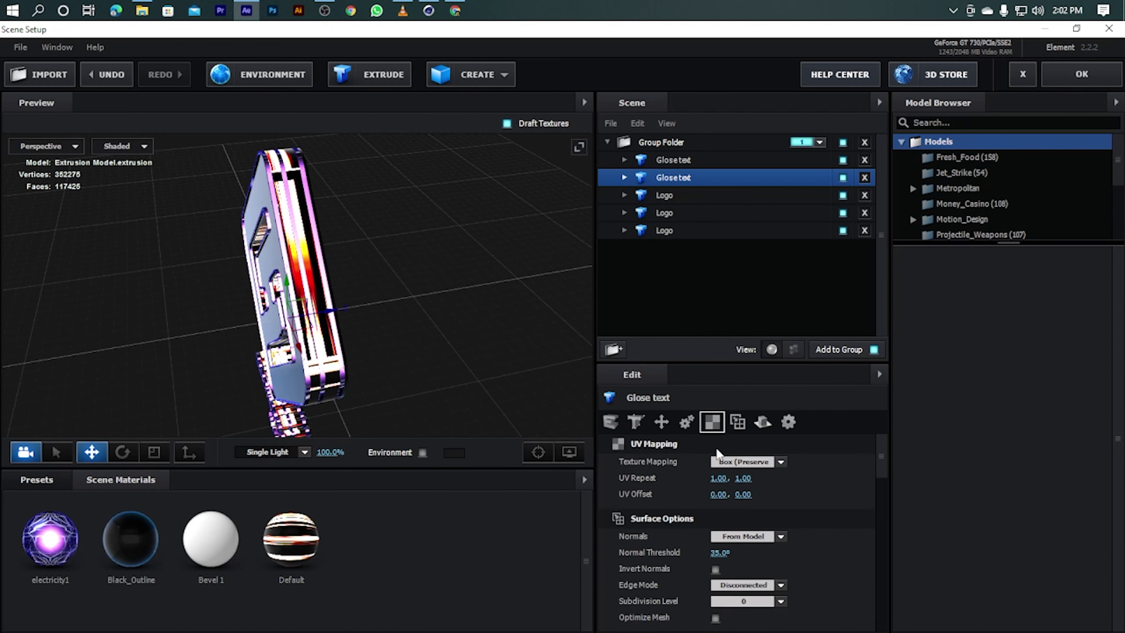
{"action": "type", "text": "2."}
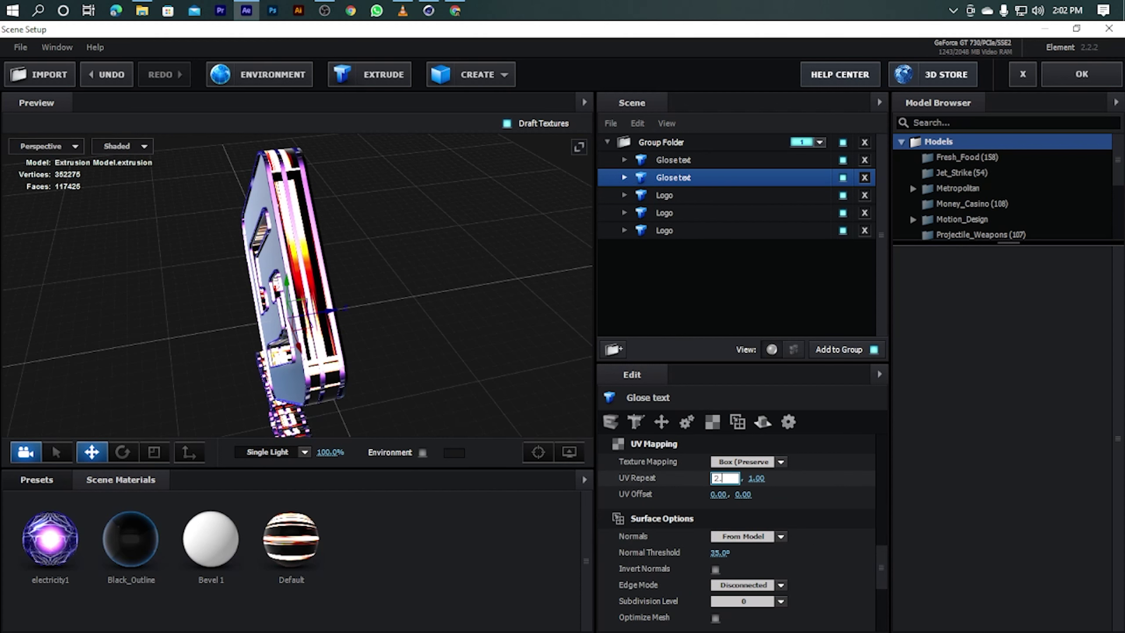
{"action": "left_click", "coordinate": [740, 477]}
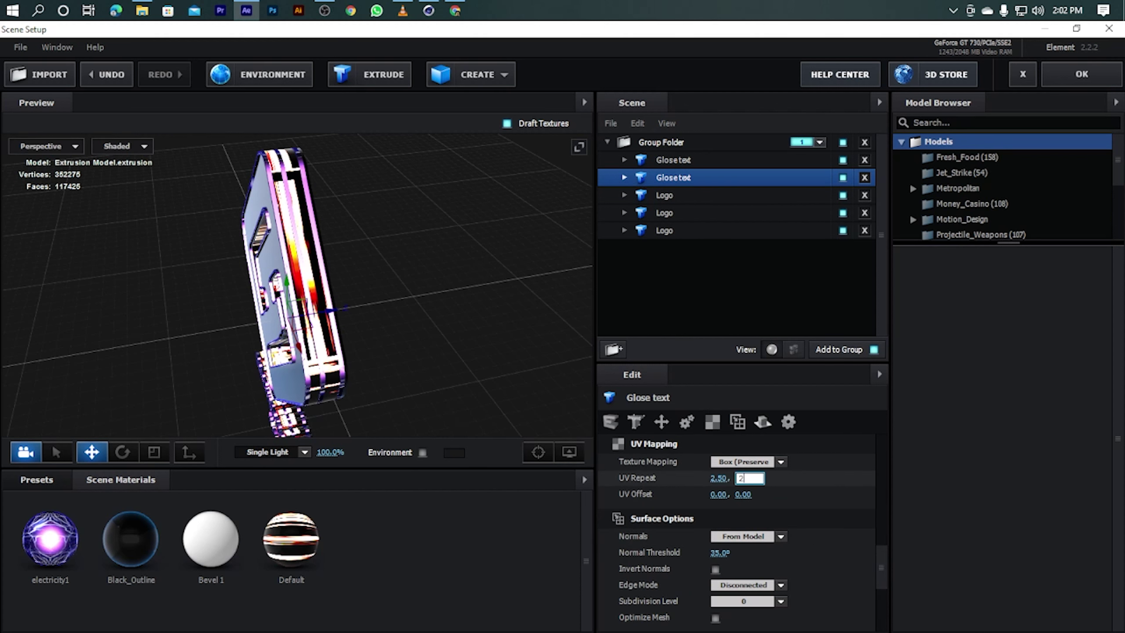
{"action": "type", "text": "2.5"}
{"action": "key", "text": "Return"}
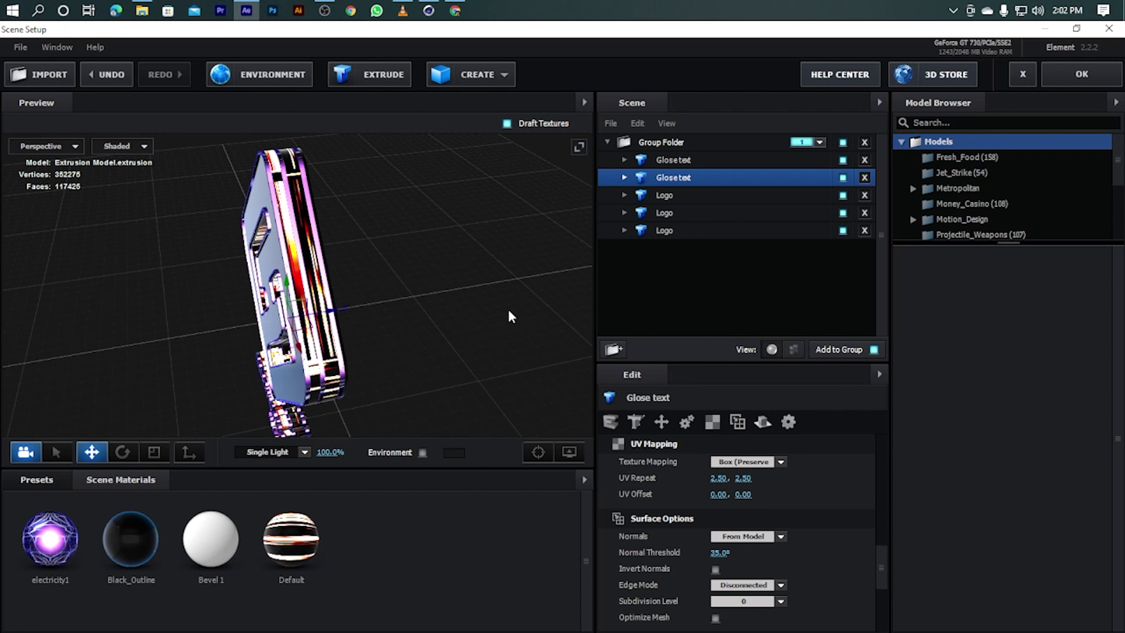
Set the first Glose text model's UV Repeat to 5, 5
{"action": "left_click_drag", "start_coordinate": [508, 309], "coordinate": [611, 266]}
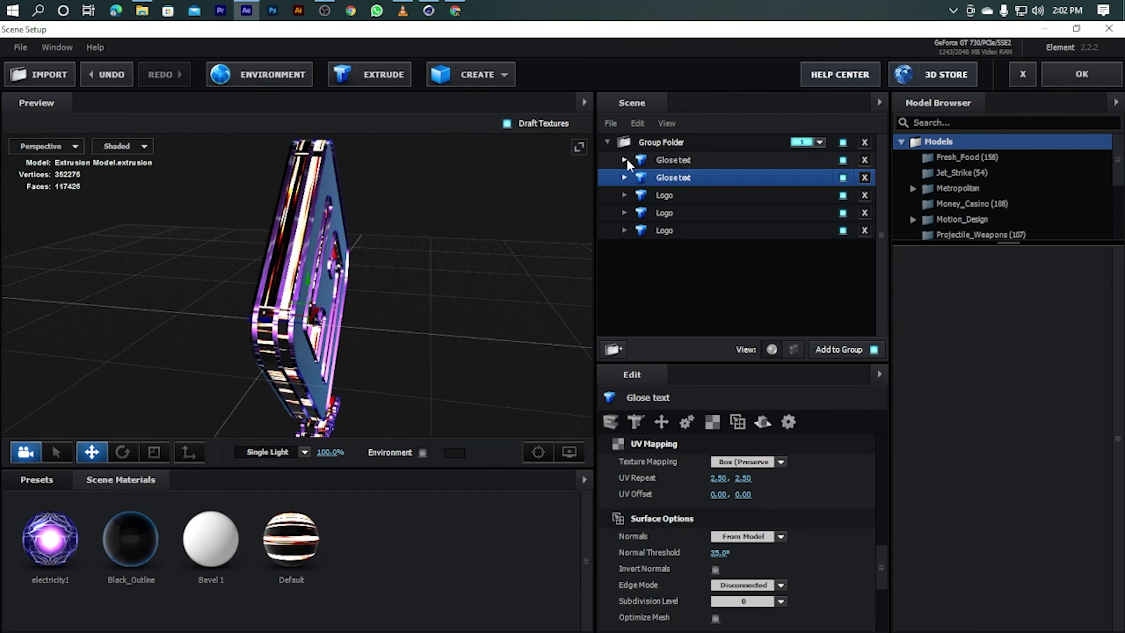
{"action": "left_click", "coordinate": [647, 158]}
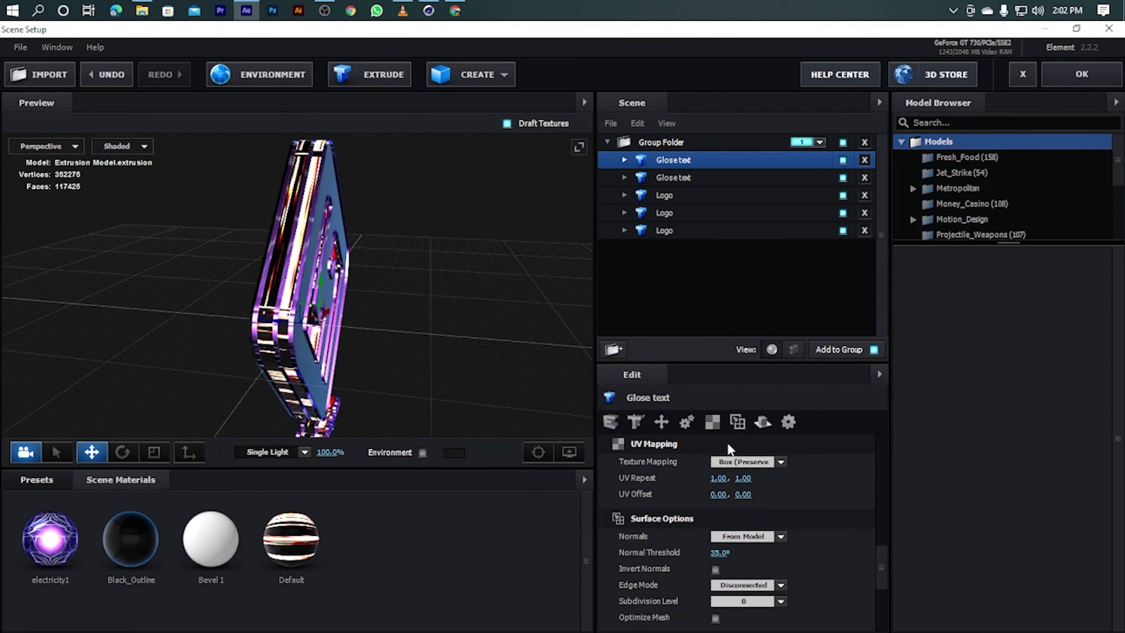
{"action": "left_click", "coordinate": [639, 179]}
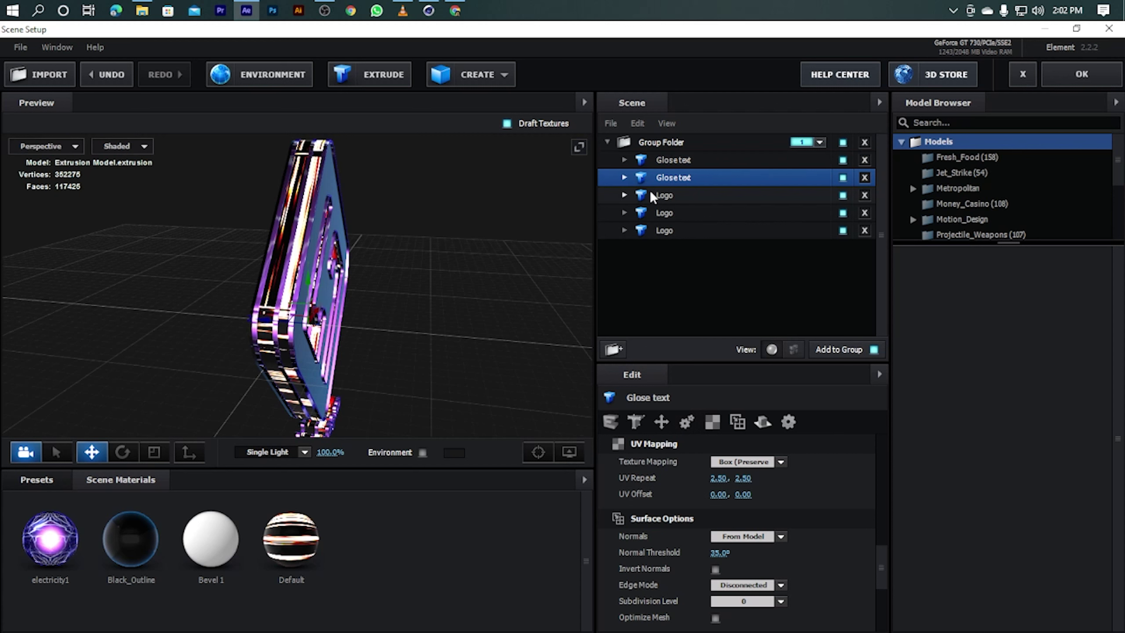
{"action": "left_click", "coordinate": [665, 163]}
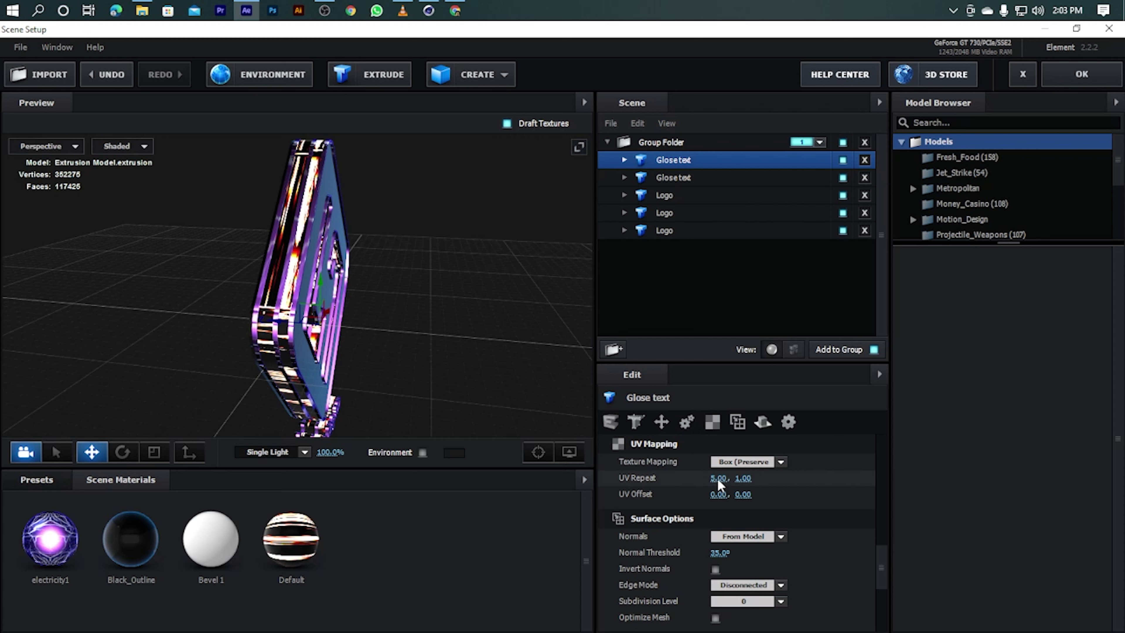
{"action": "key", "text": "Return"}
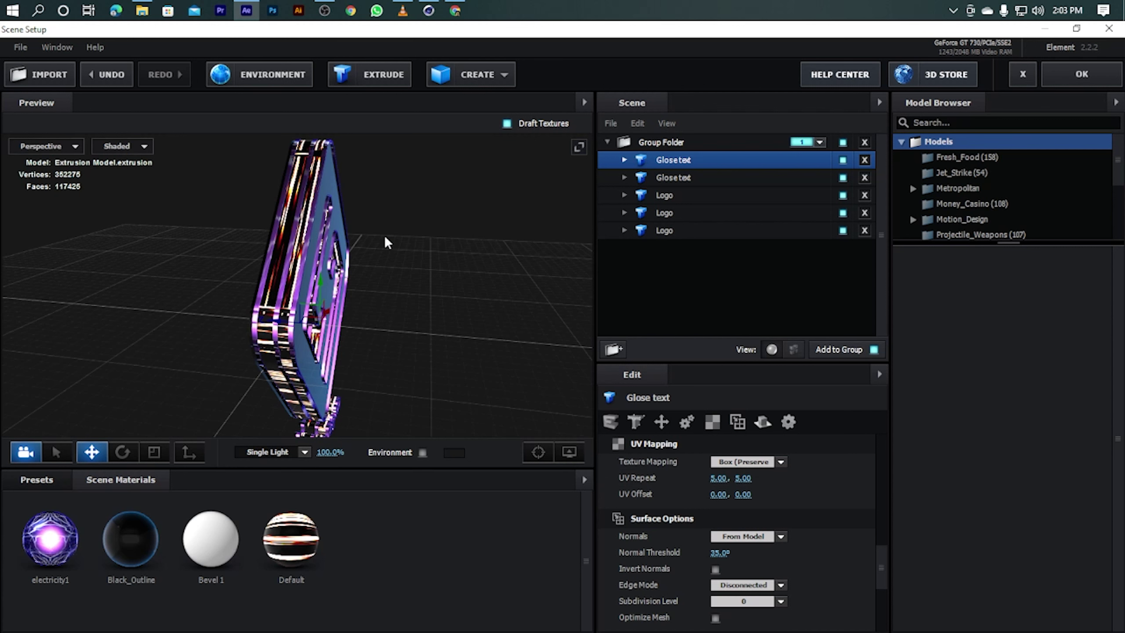
{"action": "mouse_move", "coordinate": [385, 242]}
{"action": "left_mouse_down"}
{"action": "mouse_move", "coordinate": [331, 254]}
{"action": "mouse_move", "coordinate": [396, 346]}
{"action": "mouse_move", "coordinate": [273, 630]}
{"action": "left_mouse_up"}
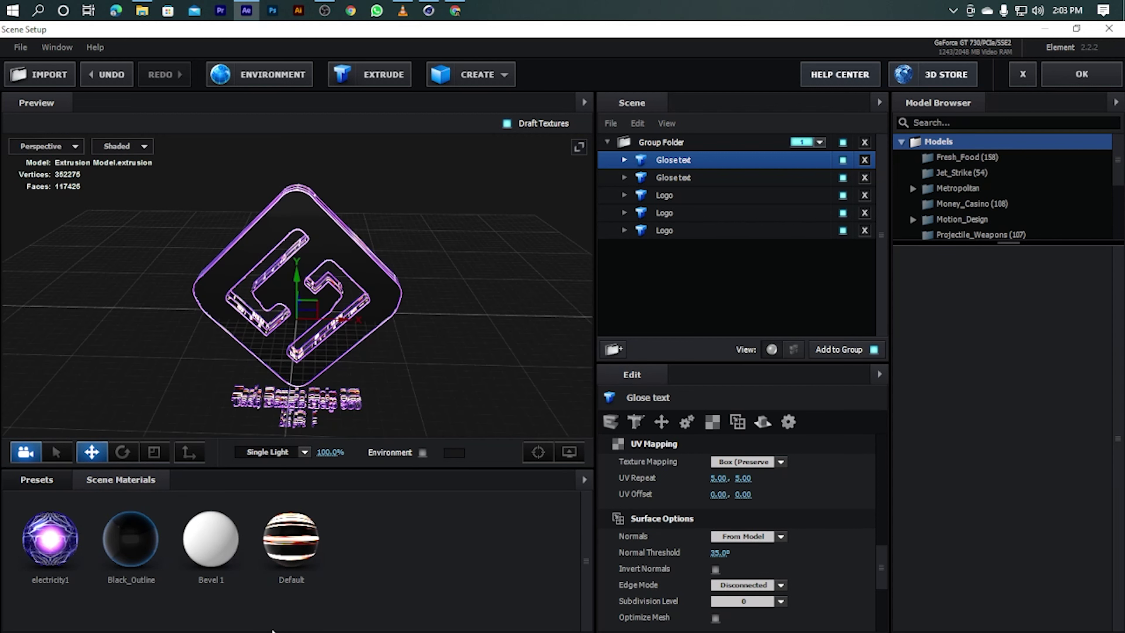
Set the Default material's Blend Mode to Screen
{"action": "left_click", "coordinate": [275, 552]}
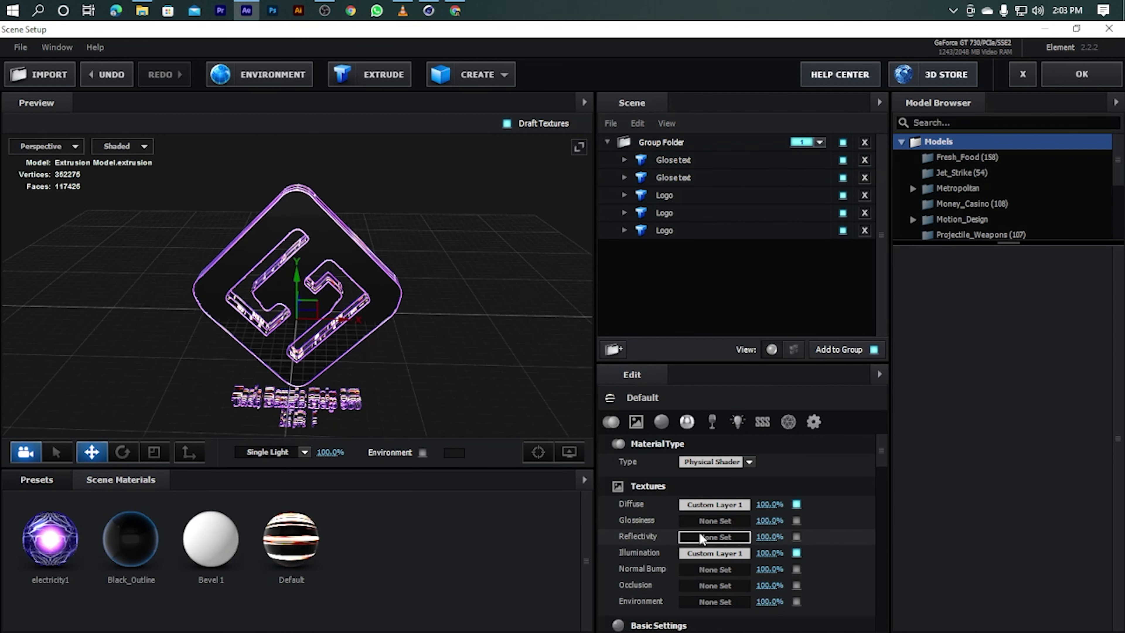
{"action": "scroll", "coordinate": [701, 533], "scroll_direction": "down", "scroll_amount": 5}
{"action": "scroll", "coordinate": [702, 532], "scroll_direction": "down", "scroll_amount": 5}
{"action": "scroll", "coordinate": [726, 594], "scroll_direction": "down", "scroll_amount": 5}
{"action": "scroll", "coordinate": [728, 599], "scroll_direction": "down", "scroll_amount": 1}
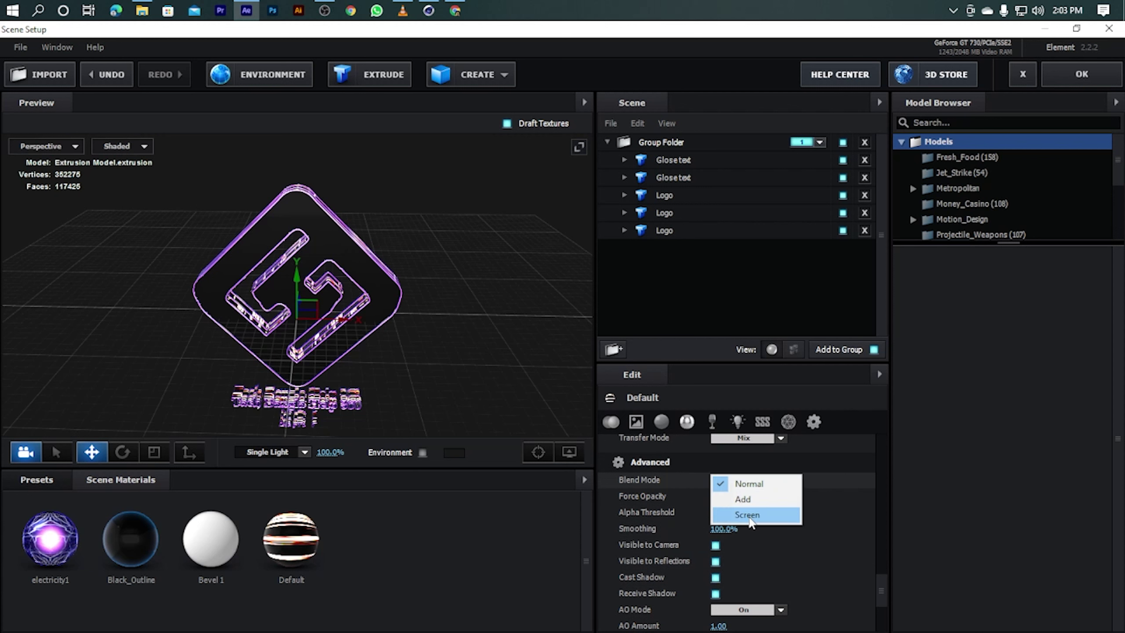
{"action": "left_click", "coordinate": [749, 515]}
{"action": "mouse_move", "coordinate": [82, 259]}
{"action": "left_mouse_down"}
{"action": "mouse_move", "coordinate": [167, 257]}
{"action": "mouse_move", "coordinate": [162, 246]}
{"action": "left_mouse_up"}
{"action": "left_click_drag", "start_coordinate": [388, 237], "coordinate": [465, 240]}
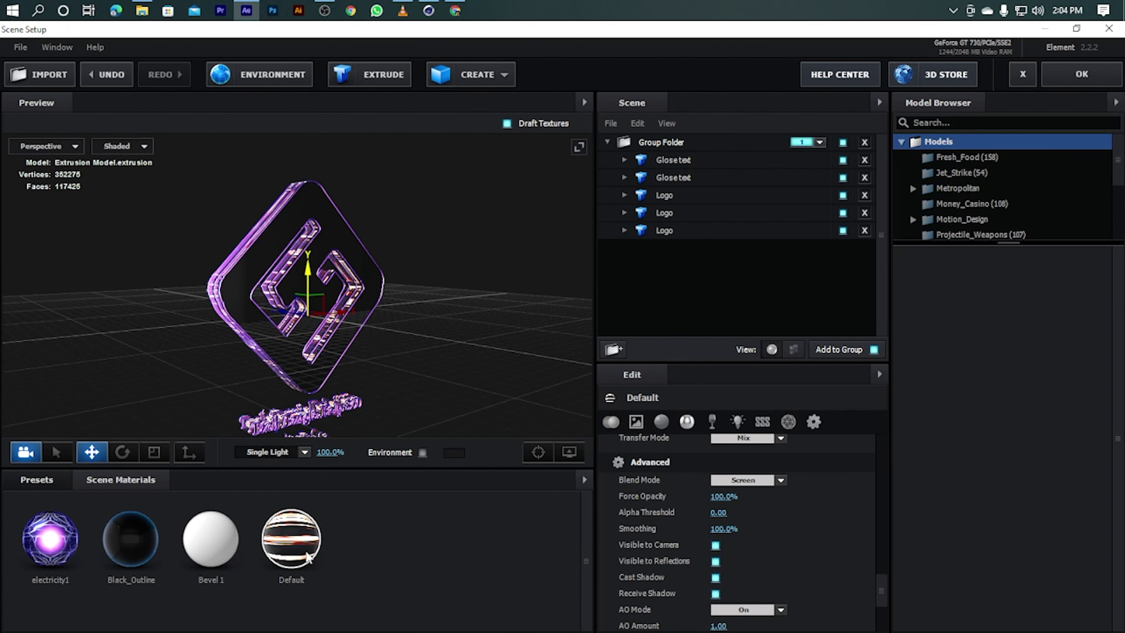
Make the Default material's illumination use the diffuse colour at 180% intensity
{"action": "left_click", "coordinate": [687, 422]}
{"action": "scroll", "coordinate": [674, 526], "scroll_direction": "down", "scroll_amount": 2}
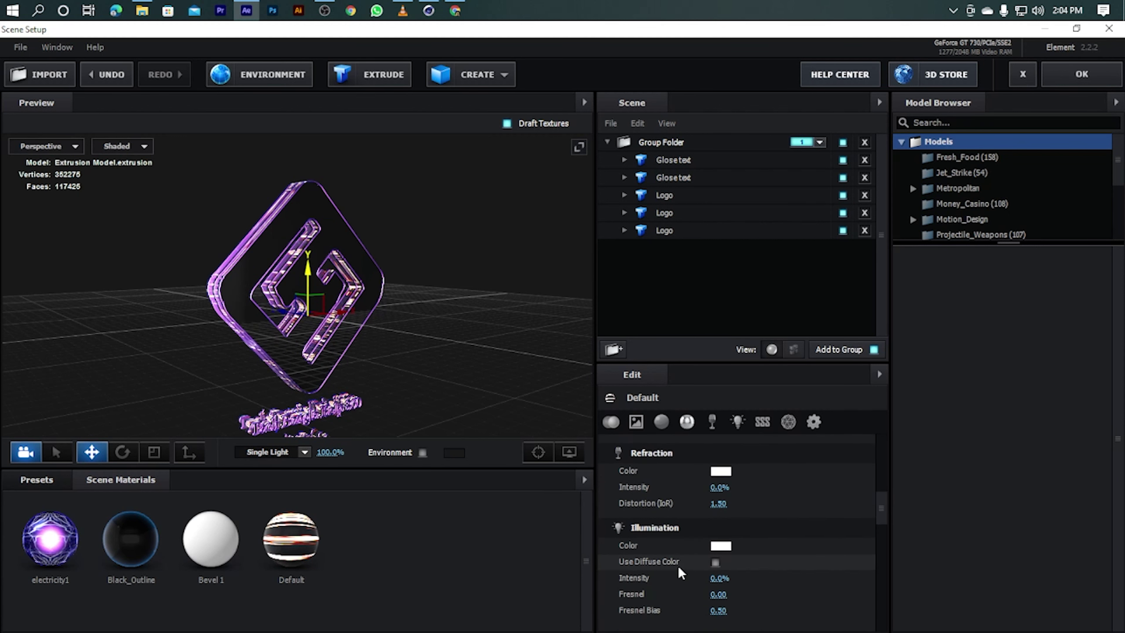
{"action": "left_click", "coordinate": [716, 561]}
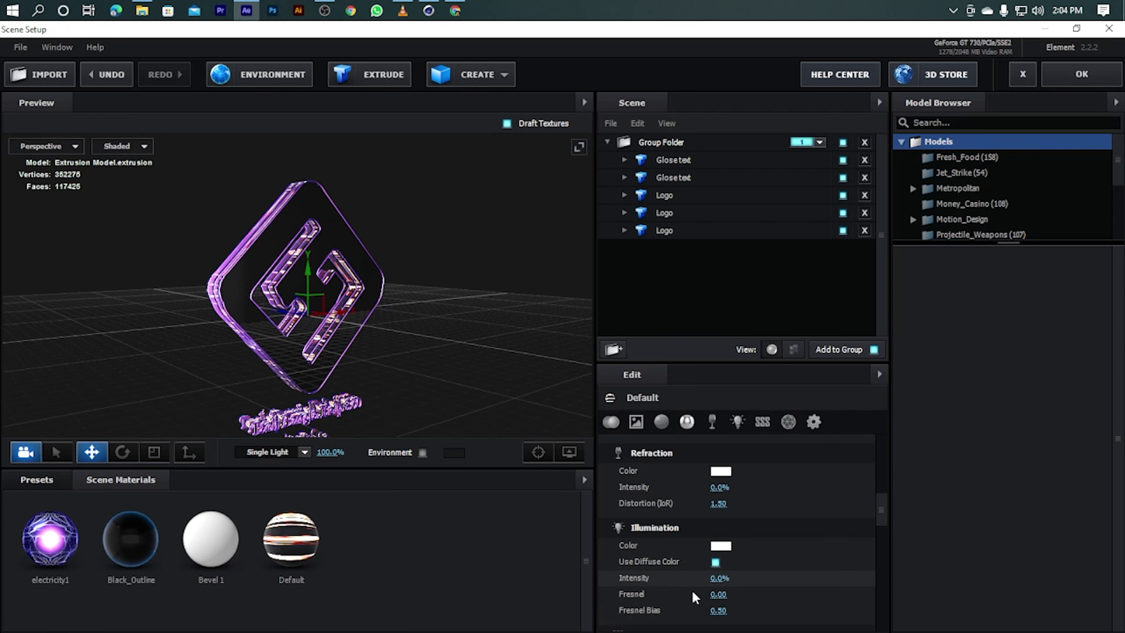
{"action": "left_click", "coordinate": [720, 577]}
{"action": "type", "text": "100"}
{"action": "key", "text": "Return"}
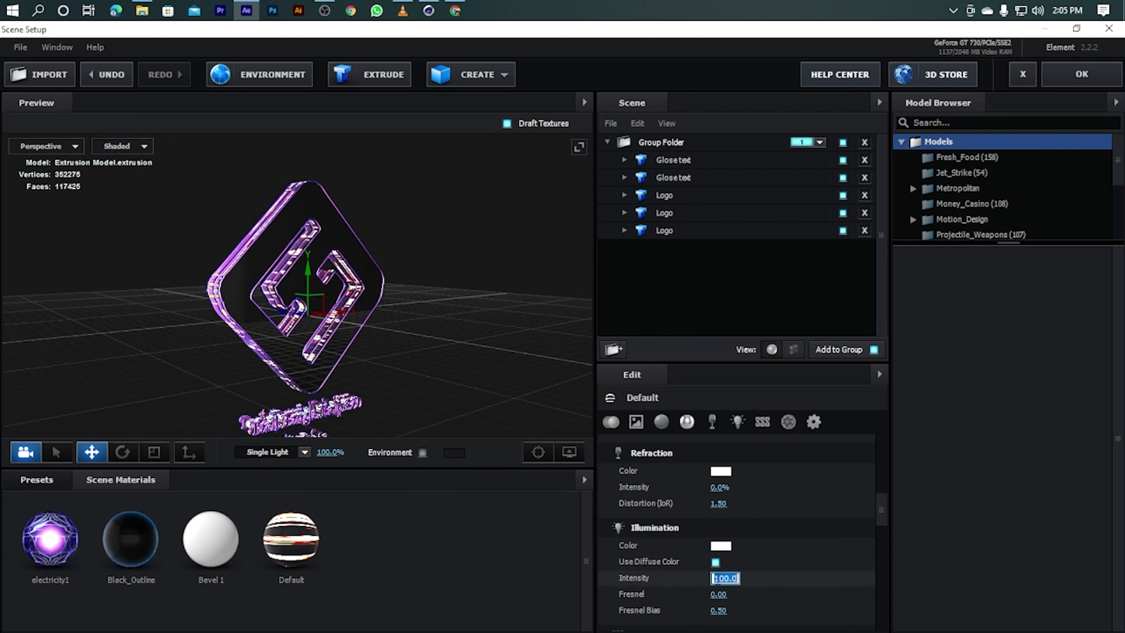
{"action": "key", "text": "Return"}
{"action": "mouse_move", "coordinate": [416, 279]}
{"action": "left_mouse_down"}
{"action": "mouse_move", "coordinate": [465, 295]}
{"action": "mouse_move", "coordinate": [510, 621]}
{"action": "left_mouse_up"}
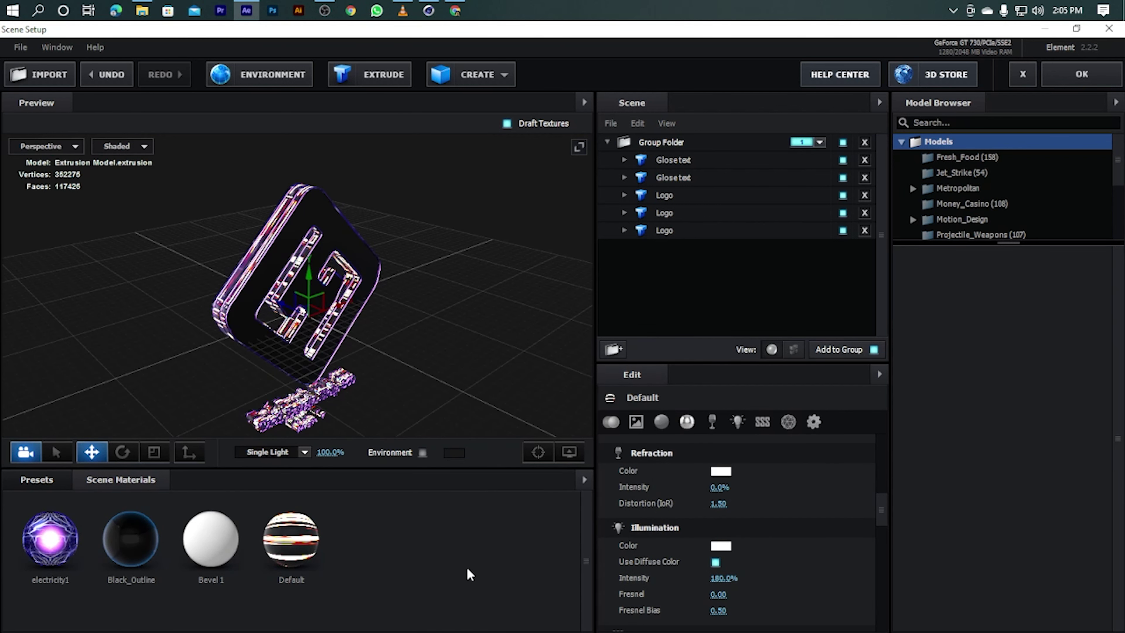
{"action": "left_click", "coordinate": [477, 71]}
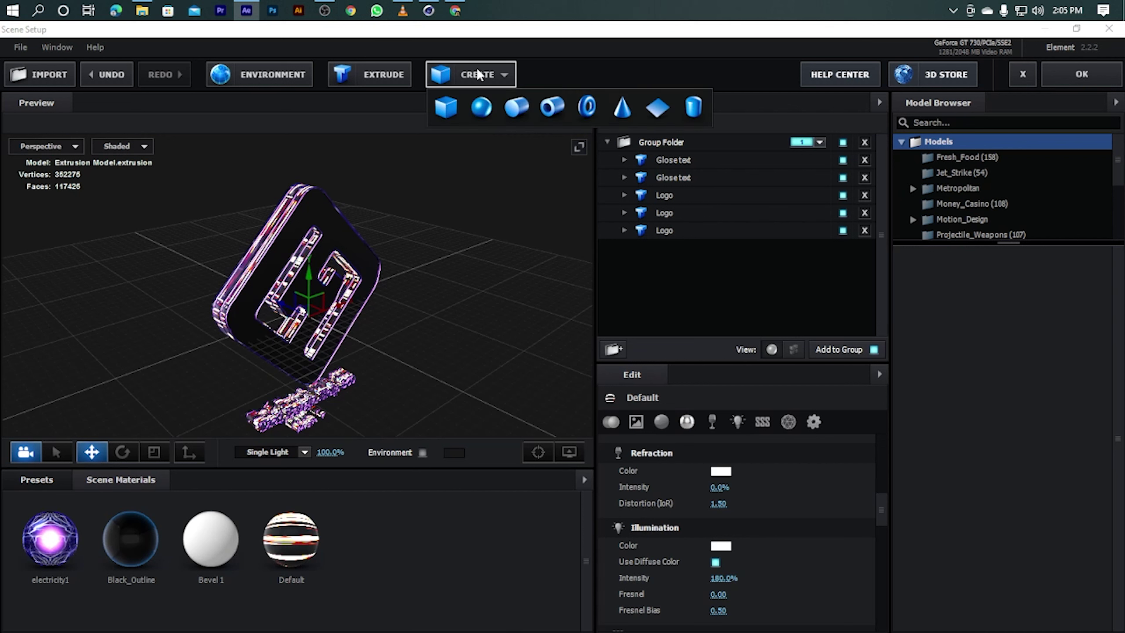
Add a two-sided plane sized 15 × 15 to the scene
{"action": "left_click", "coordinate": [658, 108]}
{"action": "left_click_drag", "start_coordinate": [435, 337], "coordinate": [391, 293]}
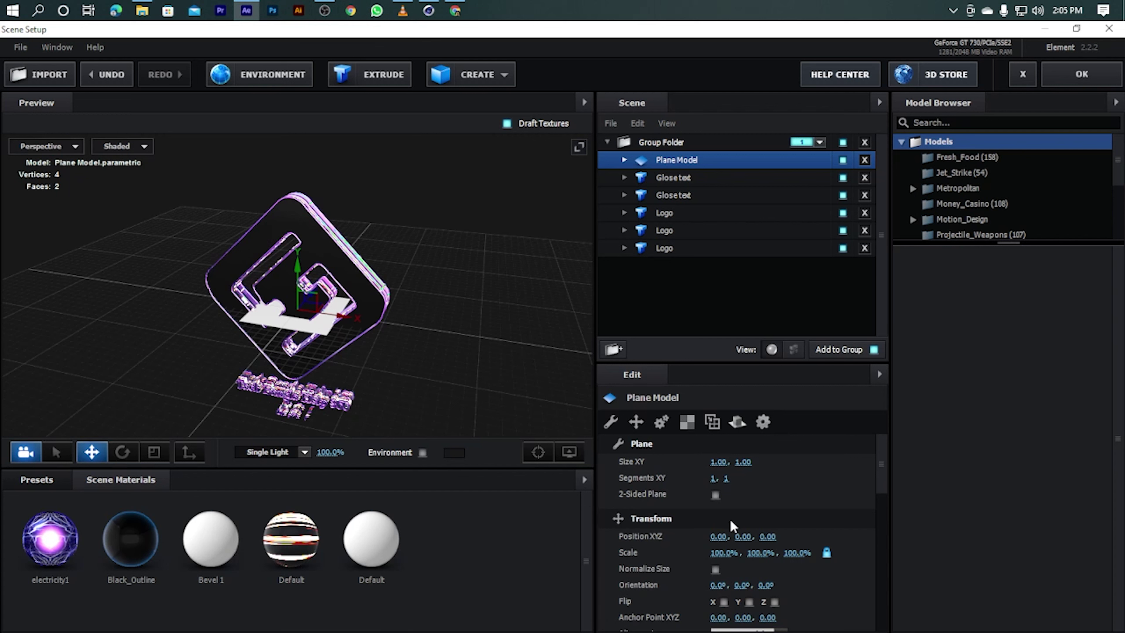
{"action": "left_click", "coordinate": [715, 493]}
{"action": "type", "text": "15"}
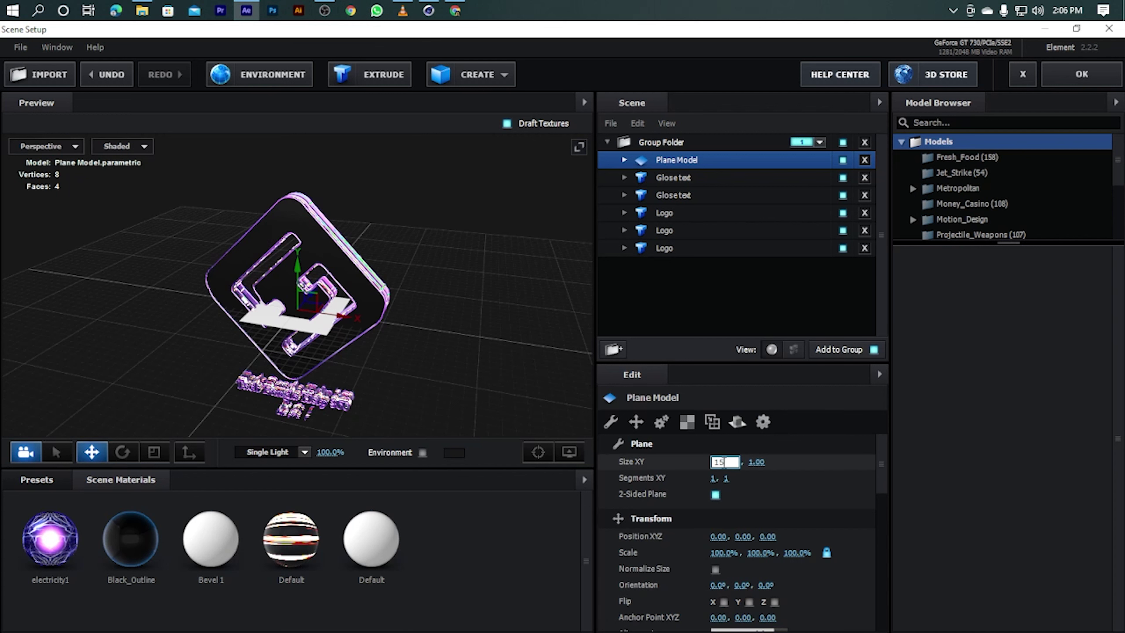
{"action": "key", "text": "Return"}
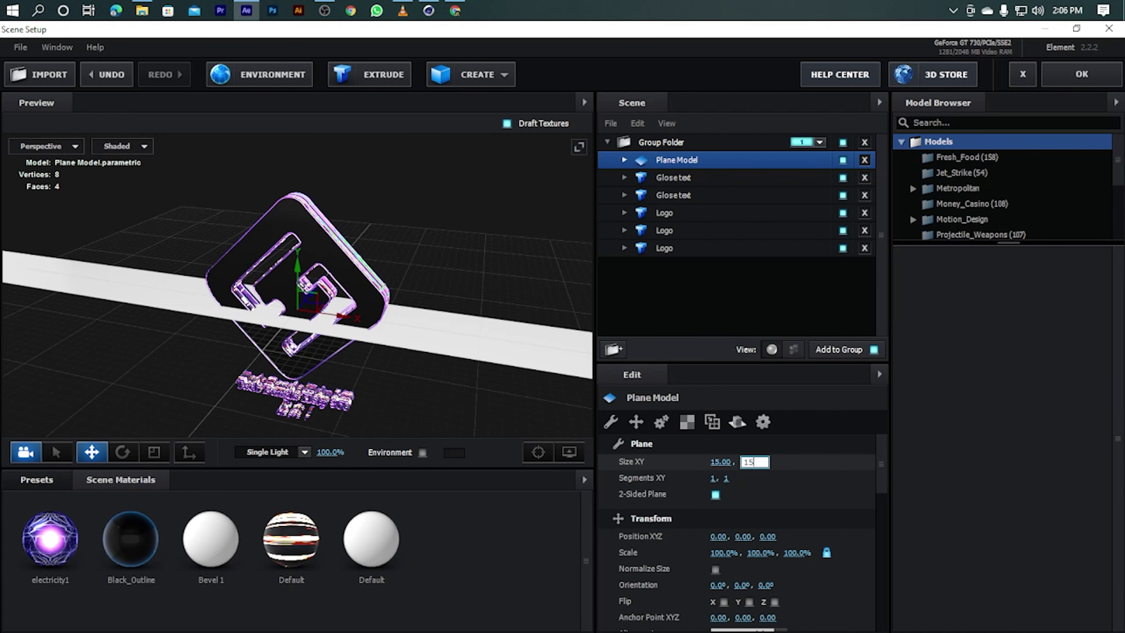
{"action": "key", "text": "Return"}
Rotate the plane -90° on the X axis
{"action": "scroll", "coordinate": [446, 397], "scroll_direction": "down", "scroll_amount": 2}
{"action": "scroll", "coordinate": [455, 394], "scroll_direction": "down", "scroll_amount": 2}
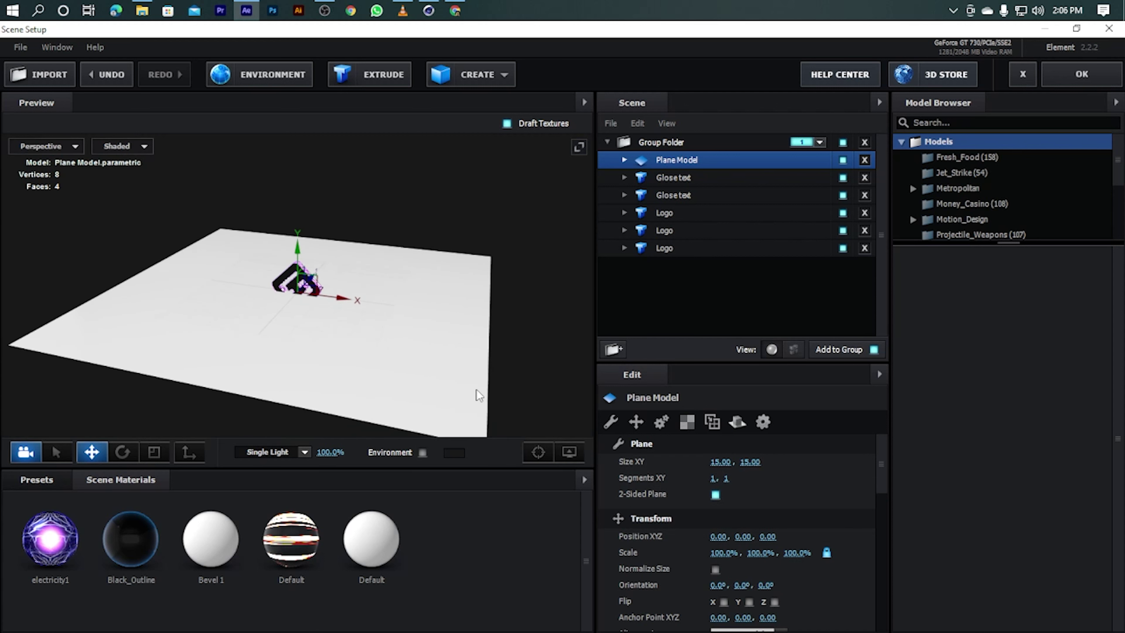
{"action": "left_click_drag", "start_coordinate": [479, 395], "coordinate": [558, 369]}
{"action": "type", "text": "-90"}
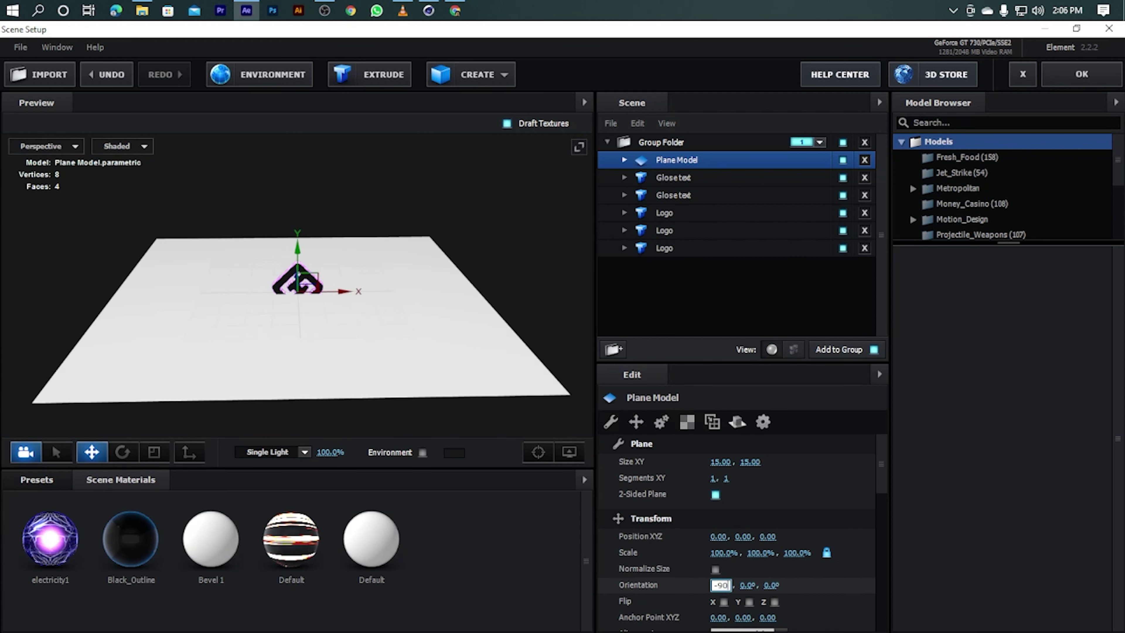
{"action": "key", "text": "Return"}
{"action": "mouse_move", "coordinate": [235, 326]}
{"action": "left_mouse_down"}
{"action": "mouse_move", "coordinate": [263, 286]}
{"action": "mouse_move", "coordinate": [274, 335]}
{"action": "left_mouse_up"}
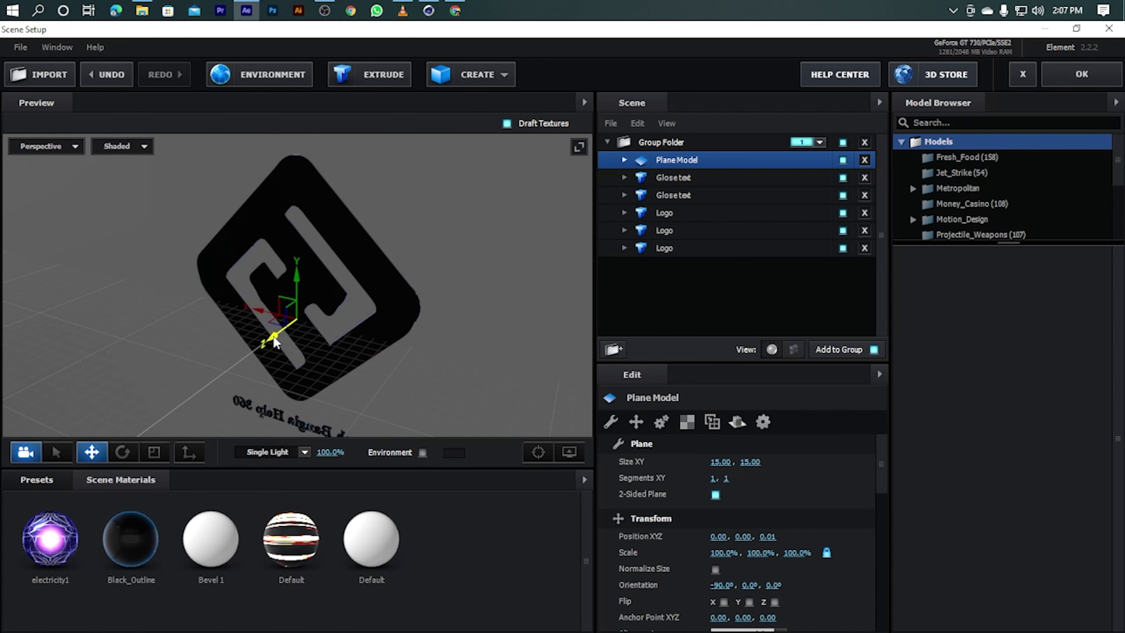
{"action": "scroll", "coordinate": [504, 265], "scroll_direction": "down", "scroll_amount": 3}
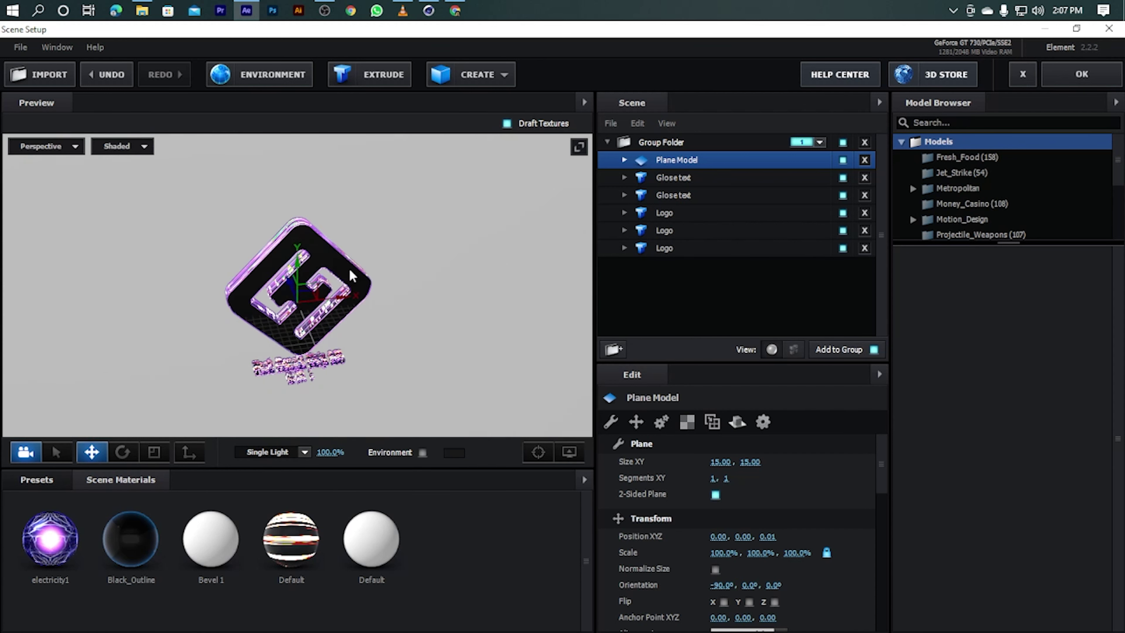
Purge unused scene materials, then browse the Materials, Bevels and Environment preset folders
{"action": "right_click", "coordinate": [479, 542]}
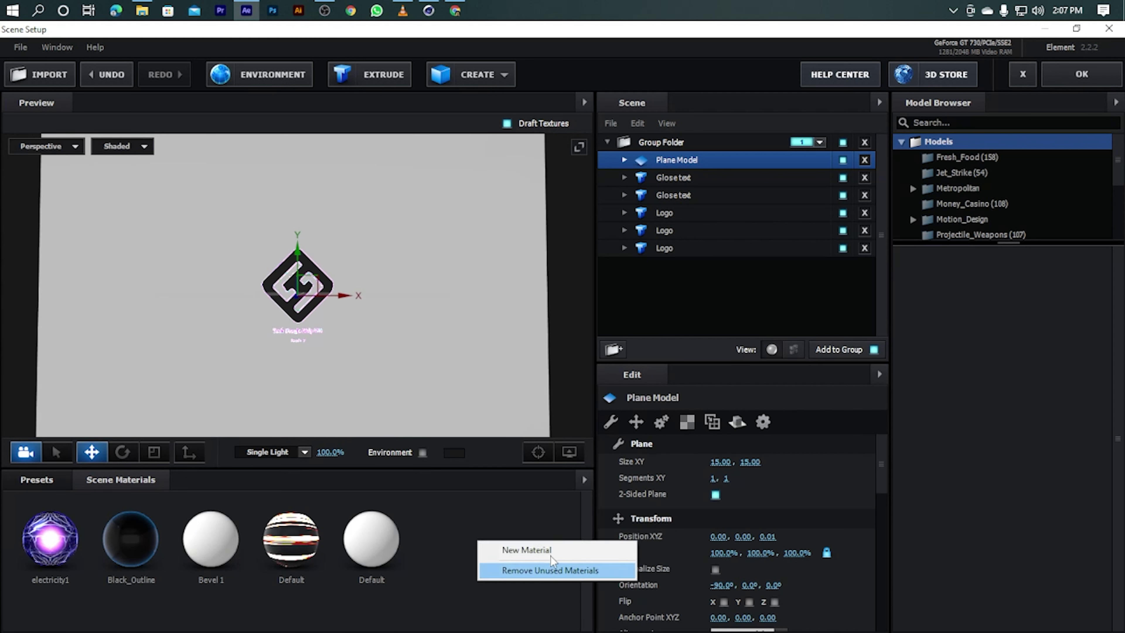
{"action": "left_click", "coordinate": [551, 570]}
{"action": "left_click", "coordinate": [37, 480]}
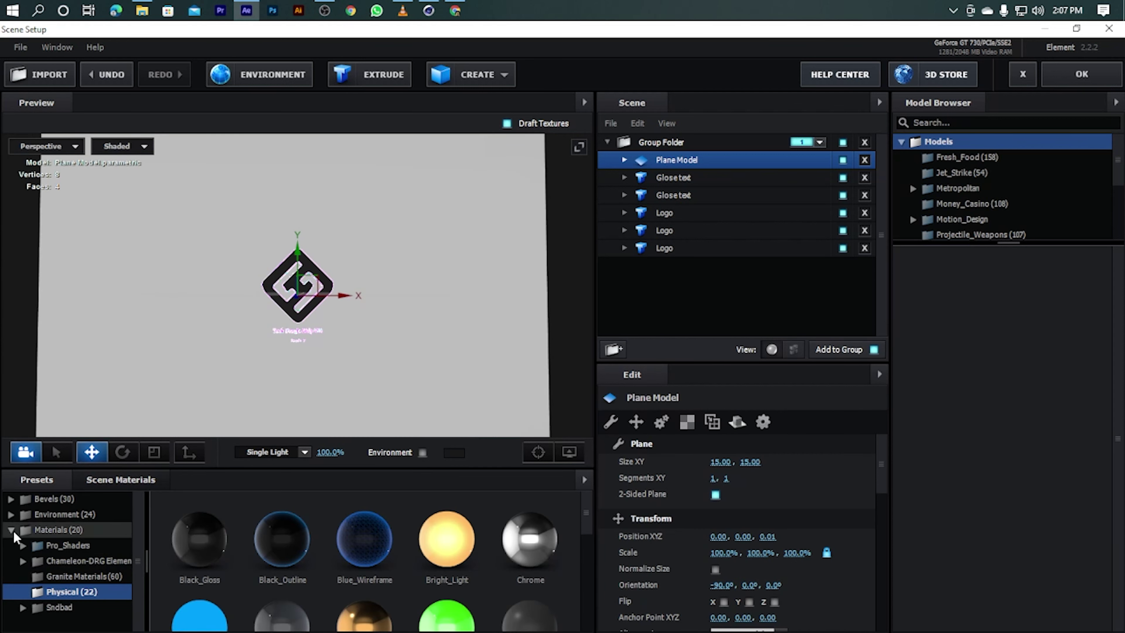
{"action": "left_click", "coordinate": [44, 529]}
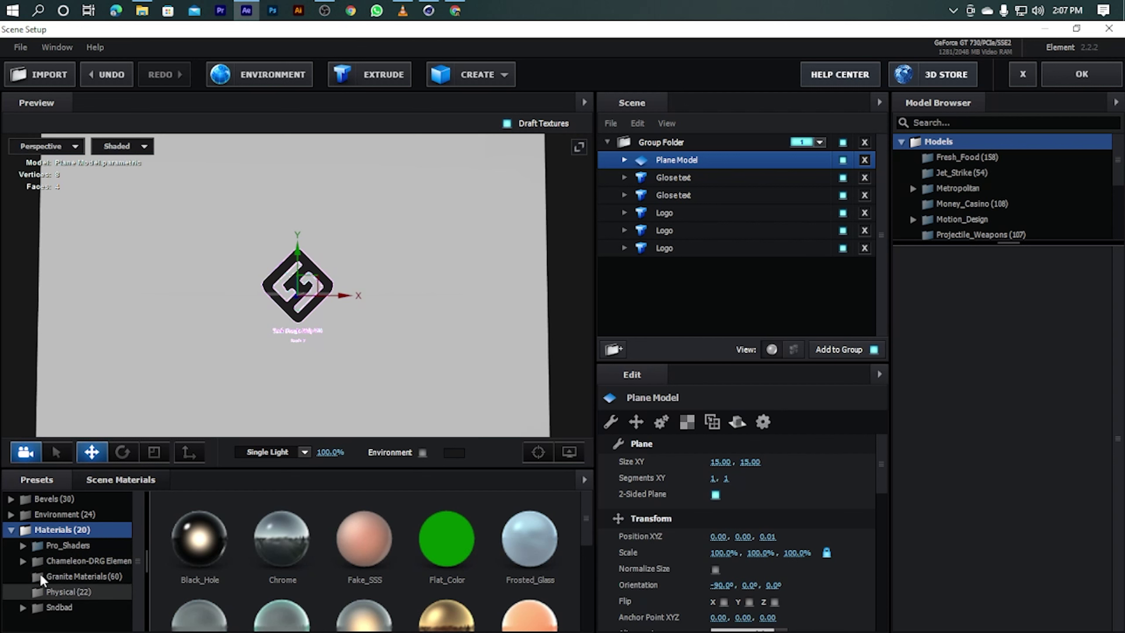
{"action": "left_click", "coordinate": [10, 531]}
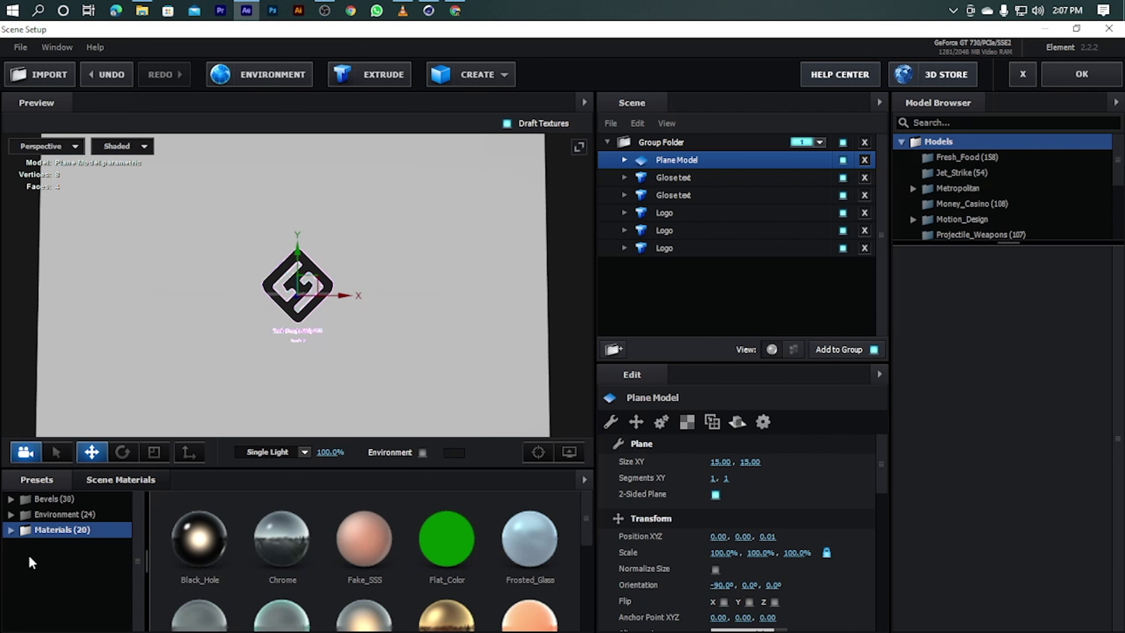
{"action": "left_click", "coordinate": [10, 530]}
{"action": "left_click", "coordinate": [10, 531]}
{"action": "left_click", "coordinate": [11, 499]}
{"action": "left_click", "coordinate": [10, 515]}
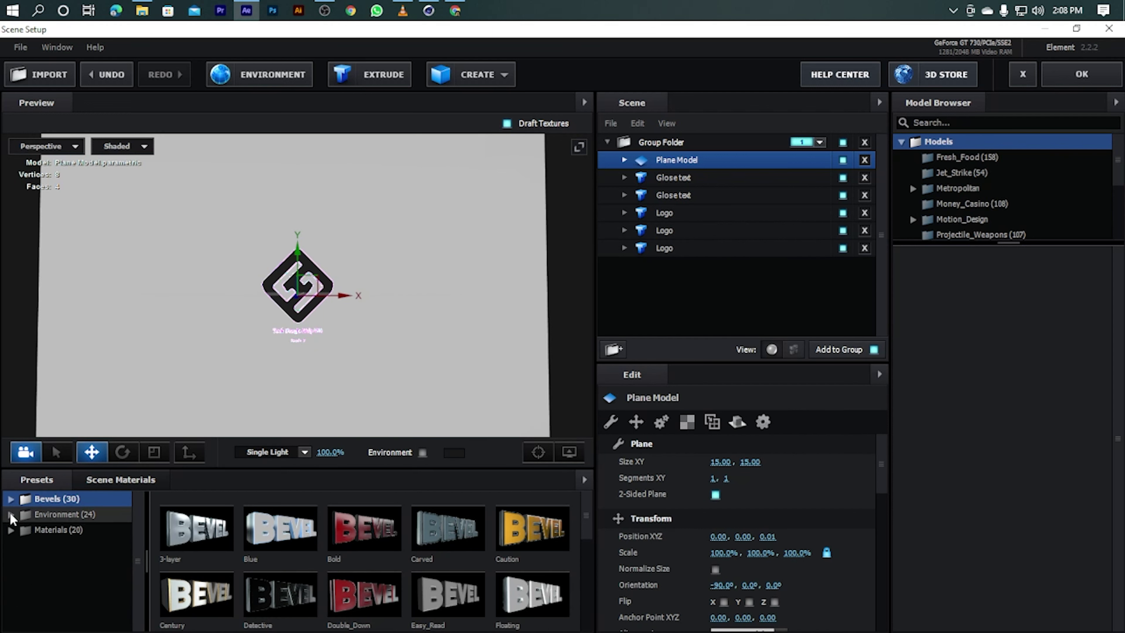
{"action": "left_click", "coordinate": [12, 515]}
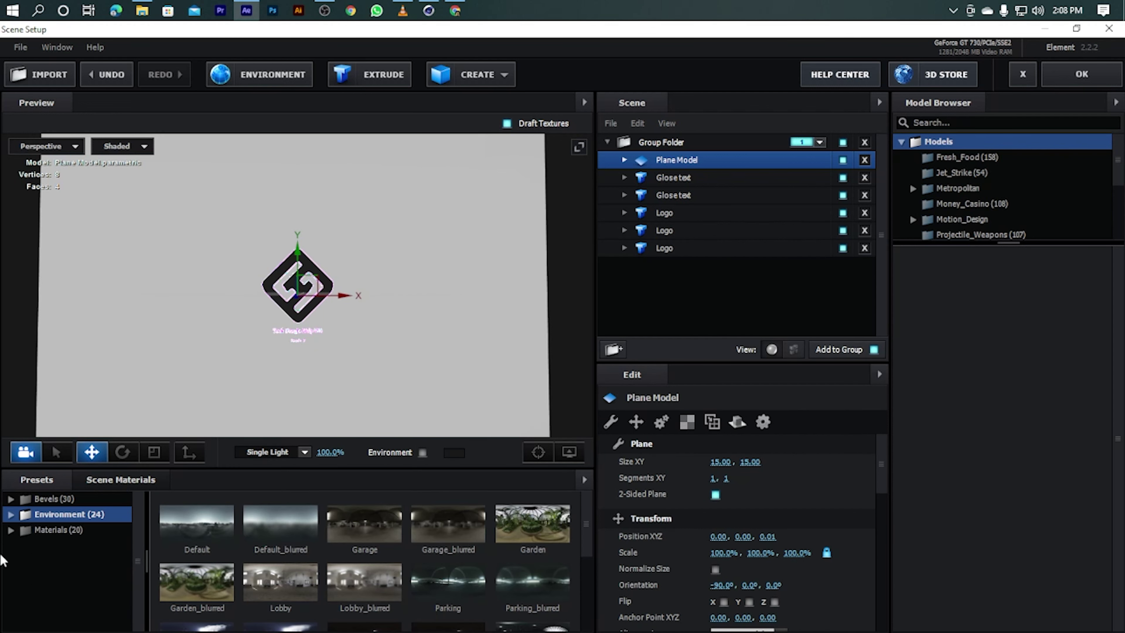
{"action": "left_click", "coordinate": [11, 530]}
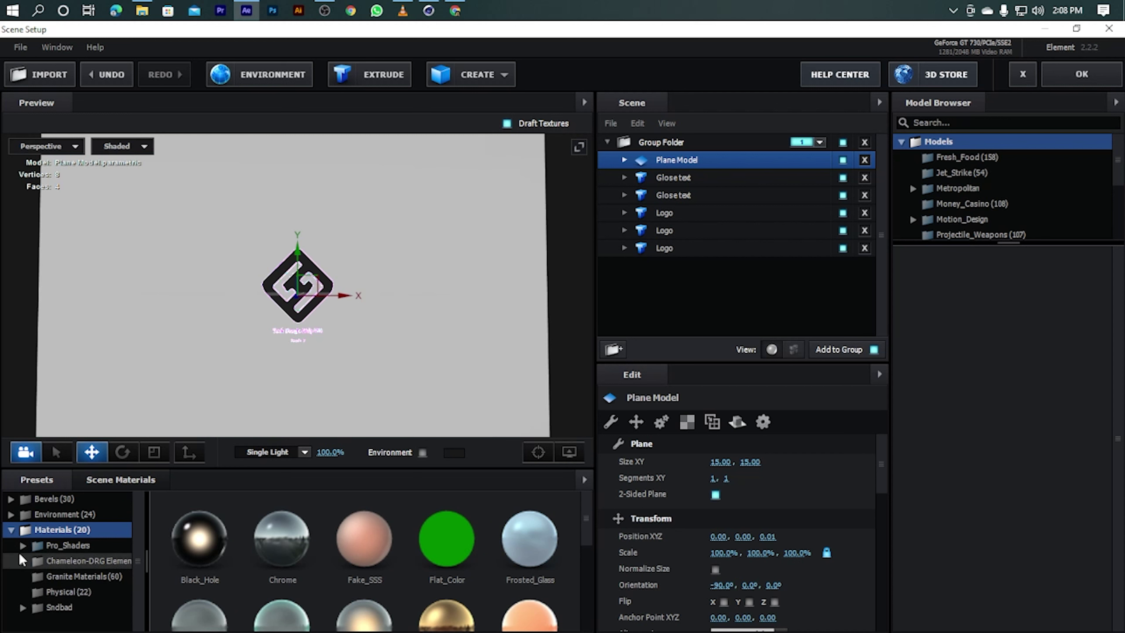
Browse the Pro_Shaders Concrete, Fabric and Metal material presets
{"action": "left_click", "coordinate": [22, 546]}
{"action": "left_click", "coordinate": [66, 561]}
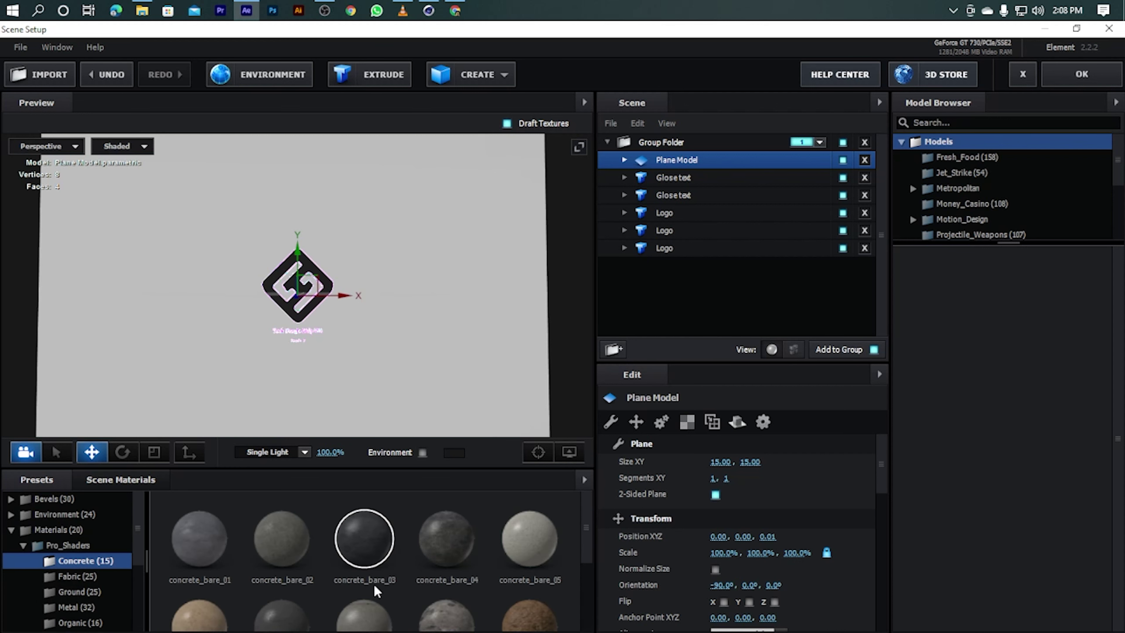
{"action": "left_click", "coordinate": [76, 576]}
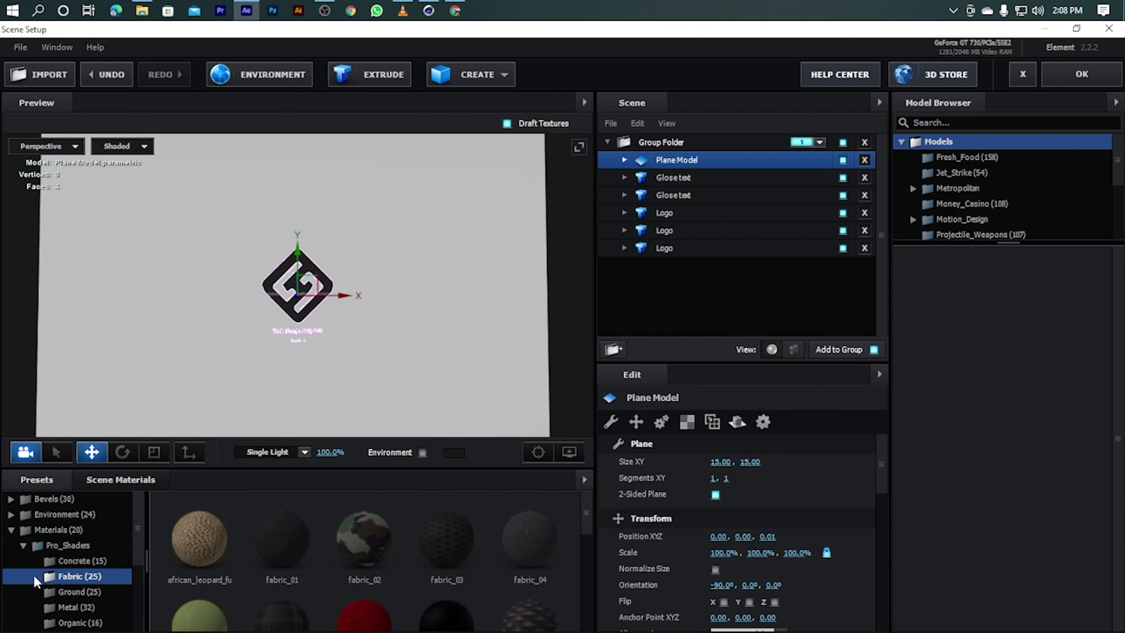
{"action": "scroll", "coordinate": [36, 577], "scroll_direction": "down", "scroll_amount": 3}
{"action": "left_click", "coordinate": [79, 557]}
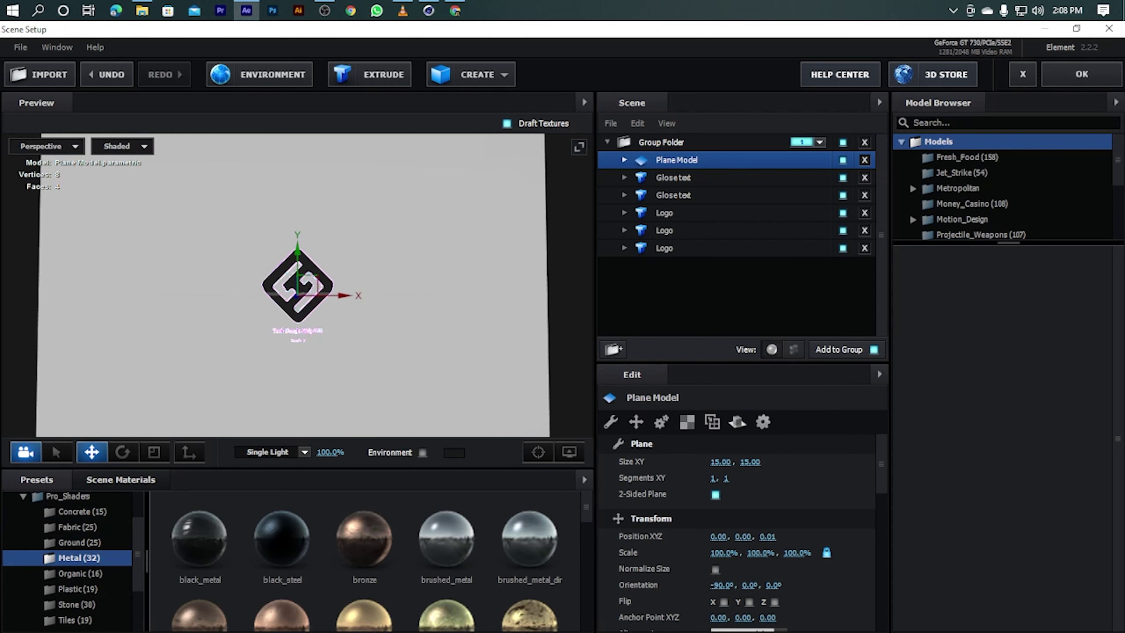
{"action": "scroll", "coordinate": [381, 560], "scroll_direction": "down", "scroll_amount": 1}
{"action": "scroll", "coordinate": [381, 560], "scroll_direction": "down", "scroll_amount": 1}
{"action": "scroll", "coordinate": [382, 557], "scroll_direction": "down", "scroll_amount": 1}
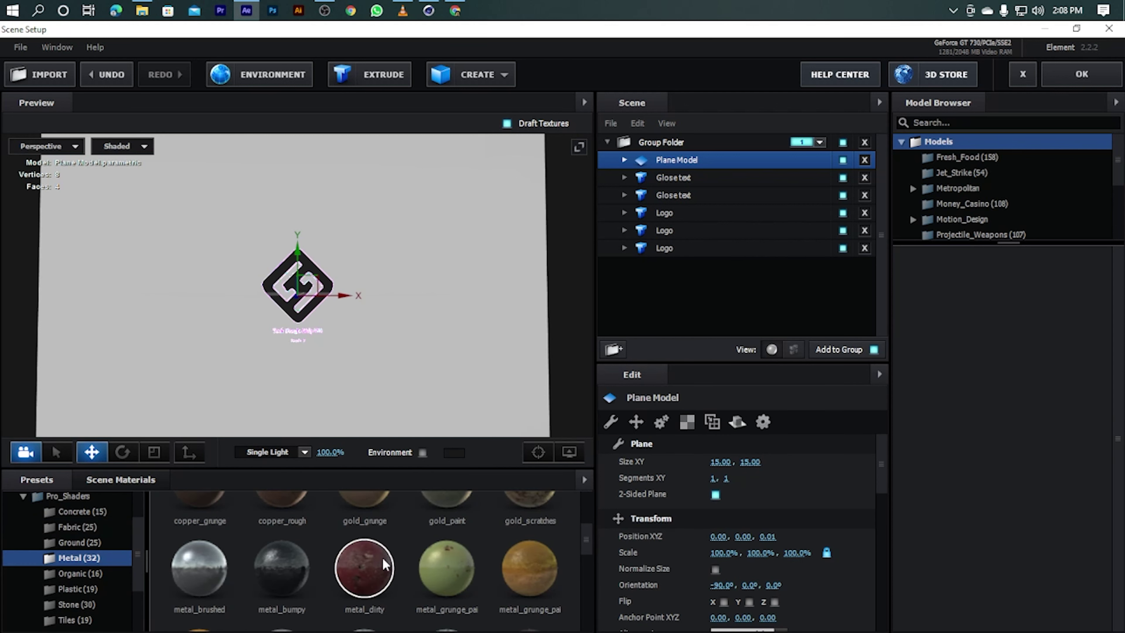
{"action": "scroll", "coordinate": [383, 558], "scroll_direction": "down", "scroll_amount": 1}
{"action": "scroll", "coordinate": [434, 556], "scroll_direction": "down", "scroll_amount": 1}
{"action": "scroll", "coordinate": [433, 556], "scroll_direction": "down", "scroll_amount": 1}
{"action": "scroll", "coordinate": [434, 556], "scroll_direction": "down", "scroll_amount": 1}
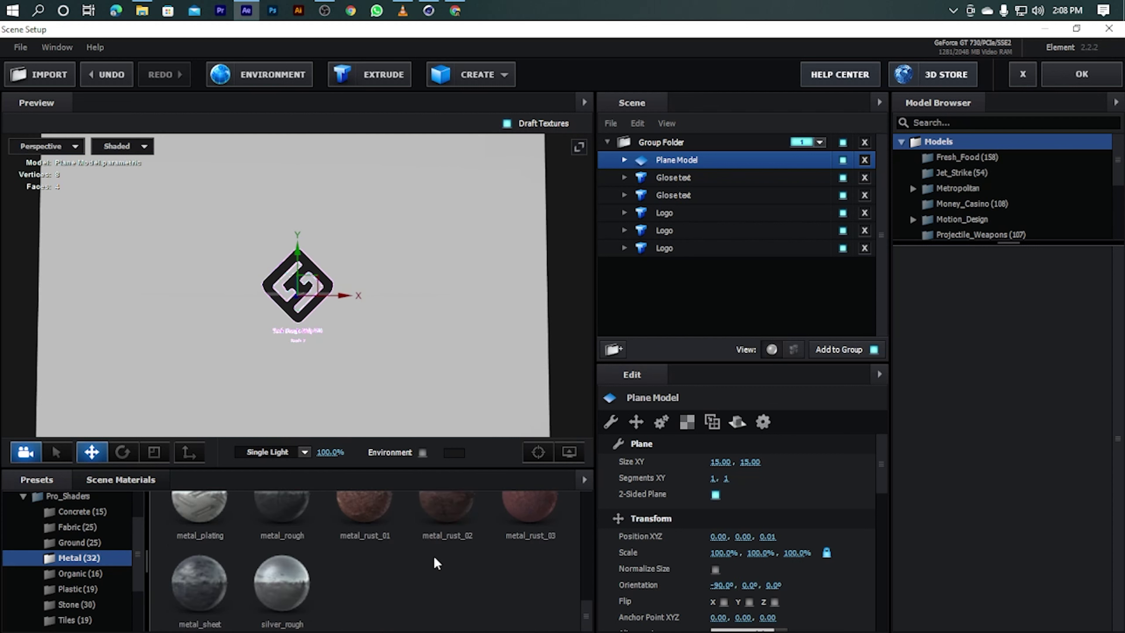
{"action": "scroll", "coordinate": [328, 576], "scroll_direction": "up", "scroll_amount": 2}
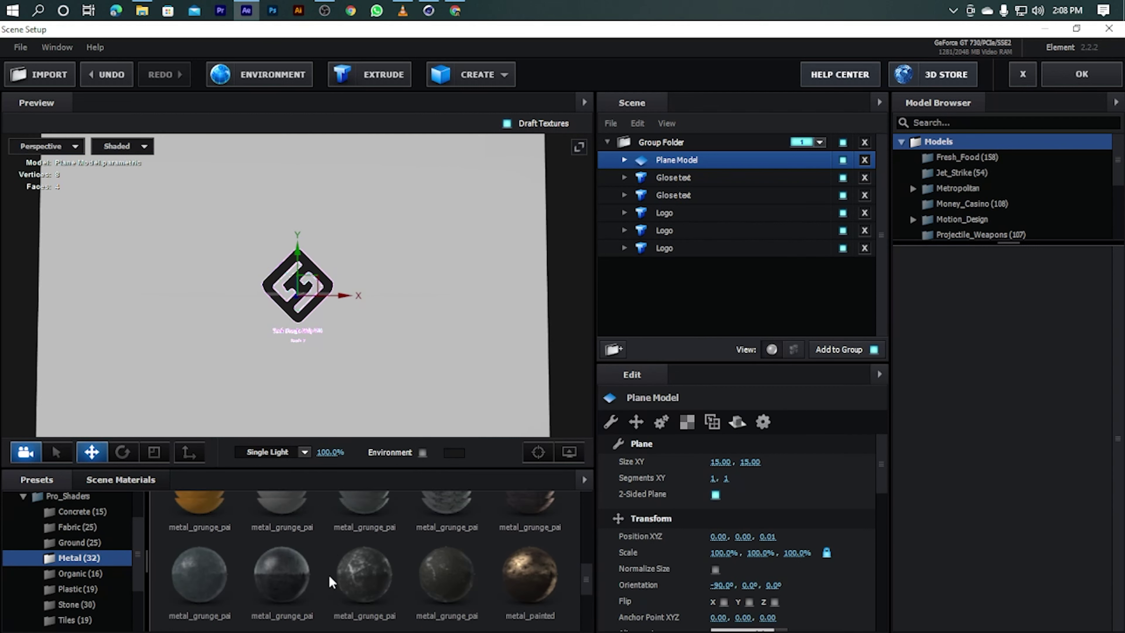
{"action": "scroll", "coordinate": [478, 569], "scroll_direction": "up", "scroll_amount": 1}
{"action": "scroll", "coordinate": [485, 594], "scroll_direction": "up", "scroll_amount": 1}
{"action": "scroll", "coordinate": [485, 594], "scroll_direction": "up", "scroll_amount": 1}
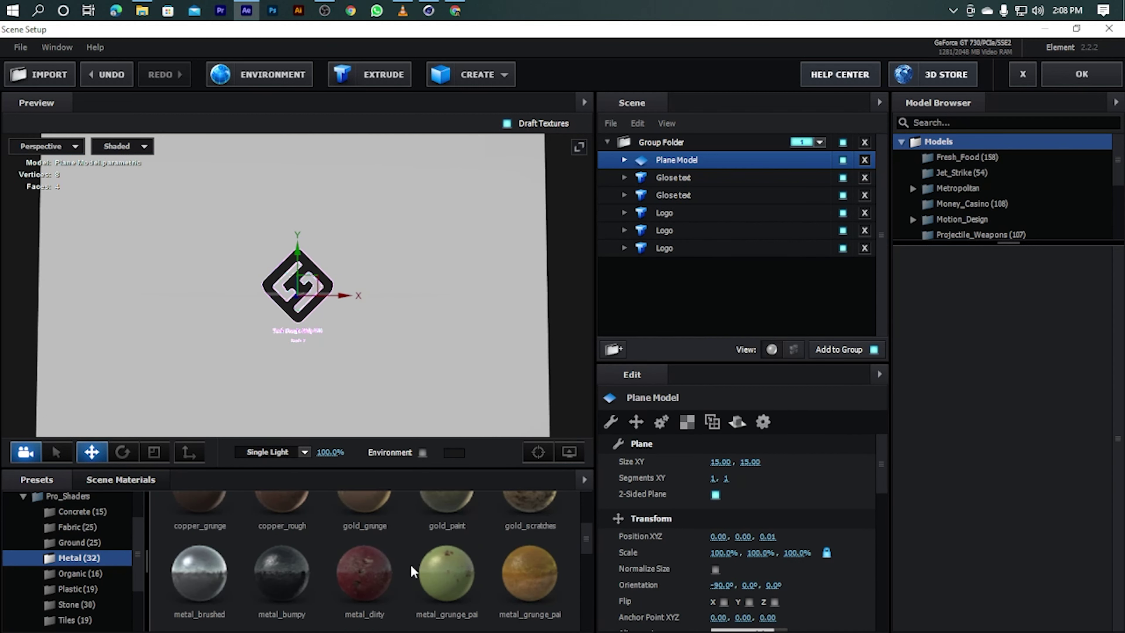
{"action": "scroll", "coordinate": [380, 562], "scroll_direction": "up", "scroll_amount": 1}
{"action": "scroll", "coordinate": [380, 561], "scroll_direction": "down", "scroll_amount": 2}
{"action": "scroll", "coordinate": [451, 527], "scroll_direction": "down", "scroll_amount": 1}
{"action": "scroll", "coordinate": [440, 552], "scroll_direction": "down", "scroll_amount": 1}
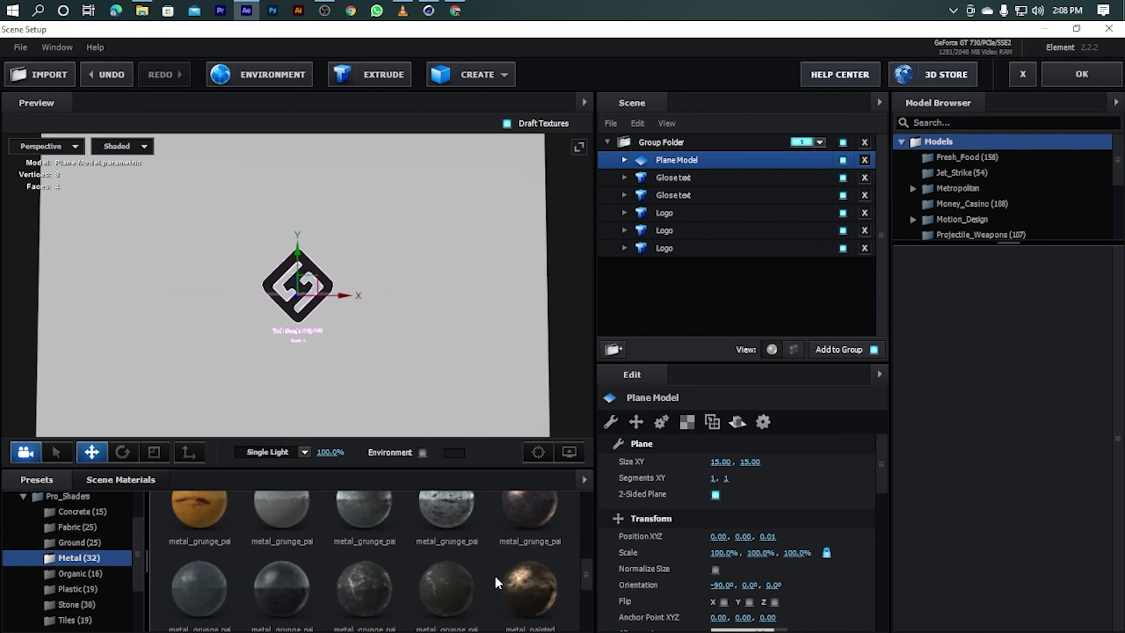
{"action": "scroll", "coordinate": [495, 575], "scroll_direction": "down", "scroll_amount": 1}
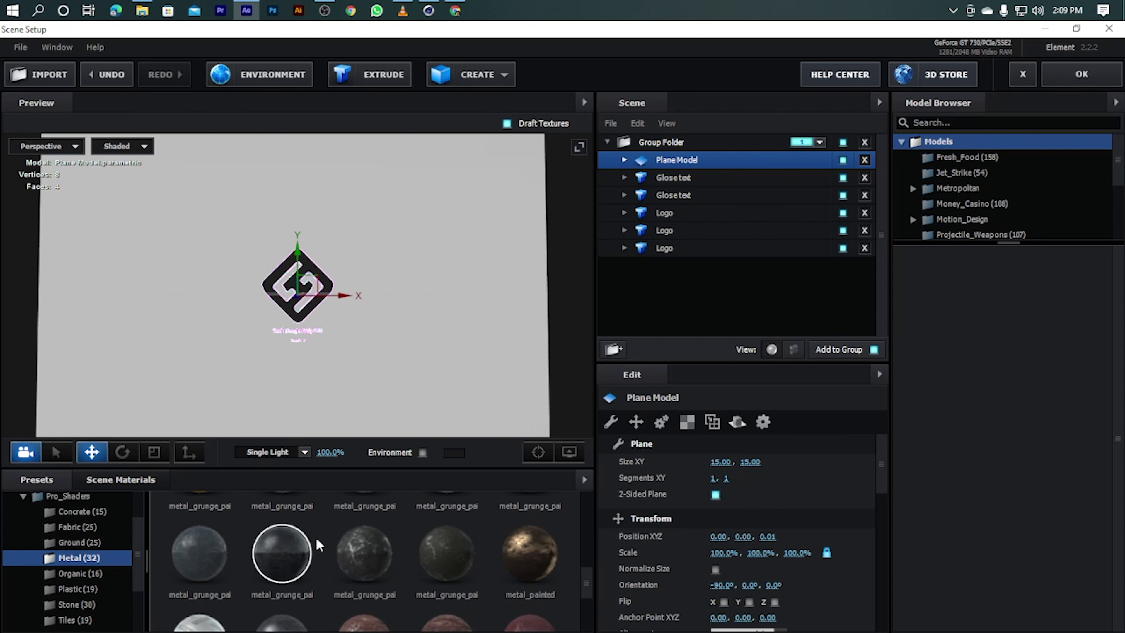
Try the painted metal and silver_rough Metal presets on the Plane Model, then review scene materials
{"action": "left_click", "coordinate": [538, 452]}
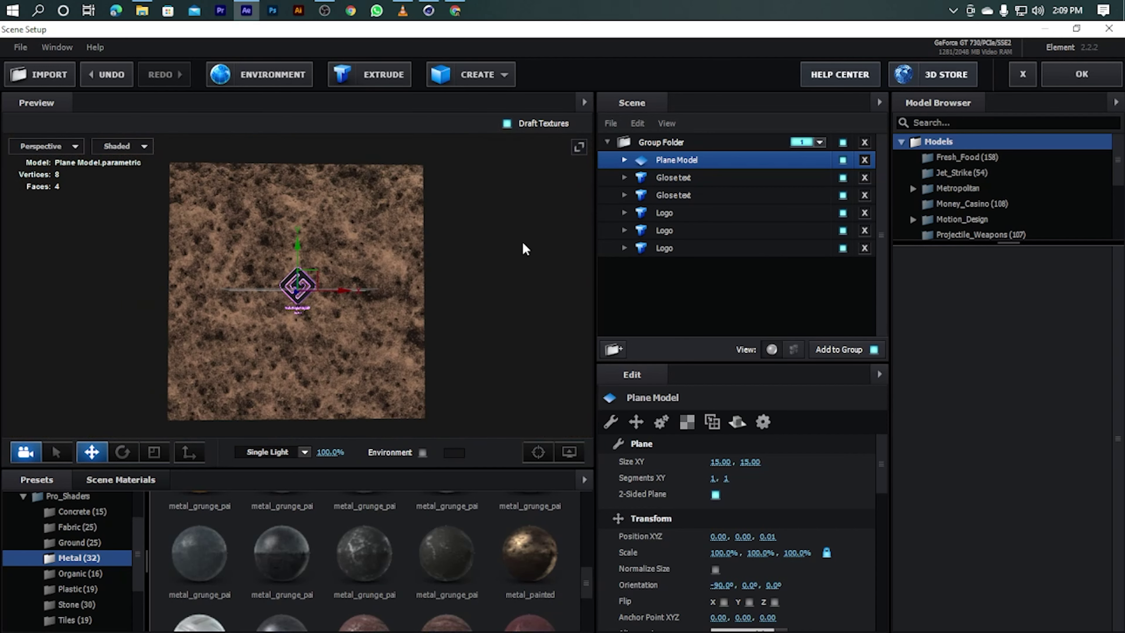
{"action": "scroll", "coordinate": [457, 610], "scroll_direction": "down", "scroll_amount": 1}
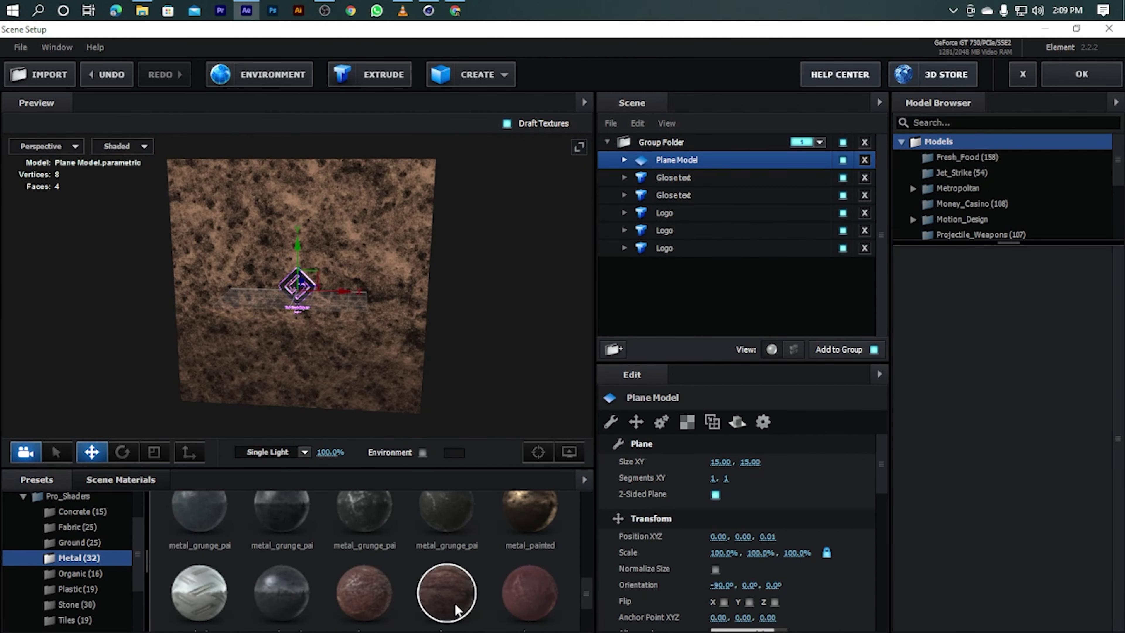
{"action": "scroll", "coordinate": [280, 572], "scroll_direction": "down", "scroll_amount": 1}
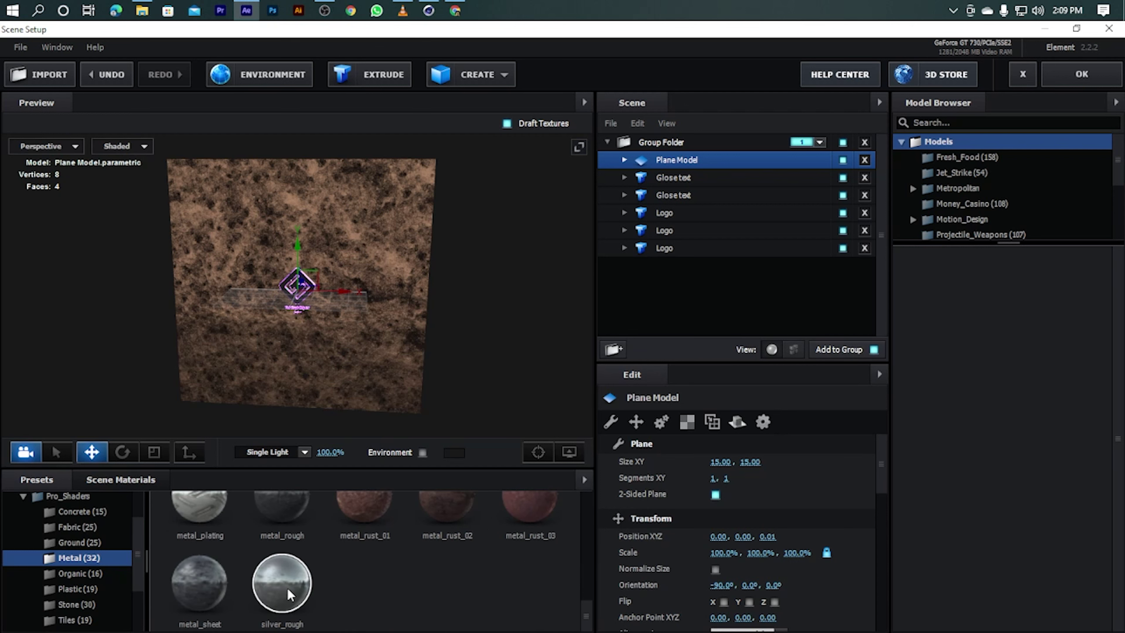
{"action": "left_click_drag", "start_coordinate": [288, 588], "coordinate": [321, 362]}
{"action": "scroll", "coordinate": [202, 557], "scroll_direction": "up", "scroll_amount": 2}
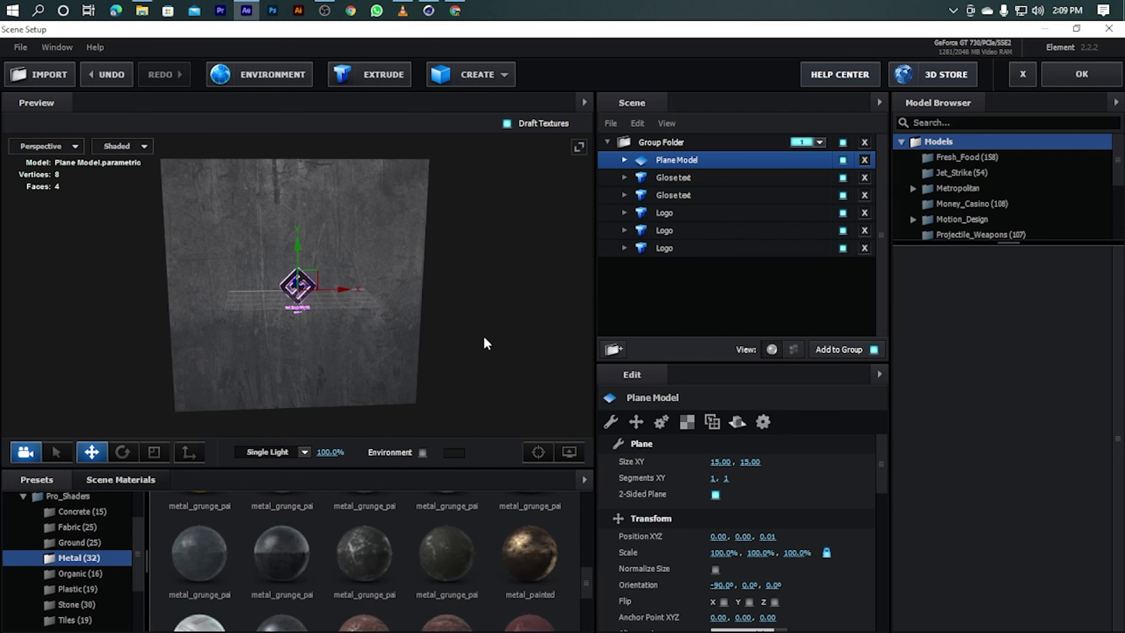
{"action": "left_click", "coordinate": [120, 480]}
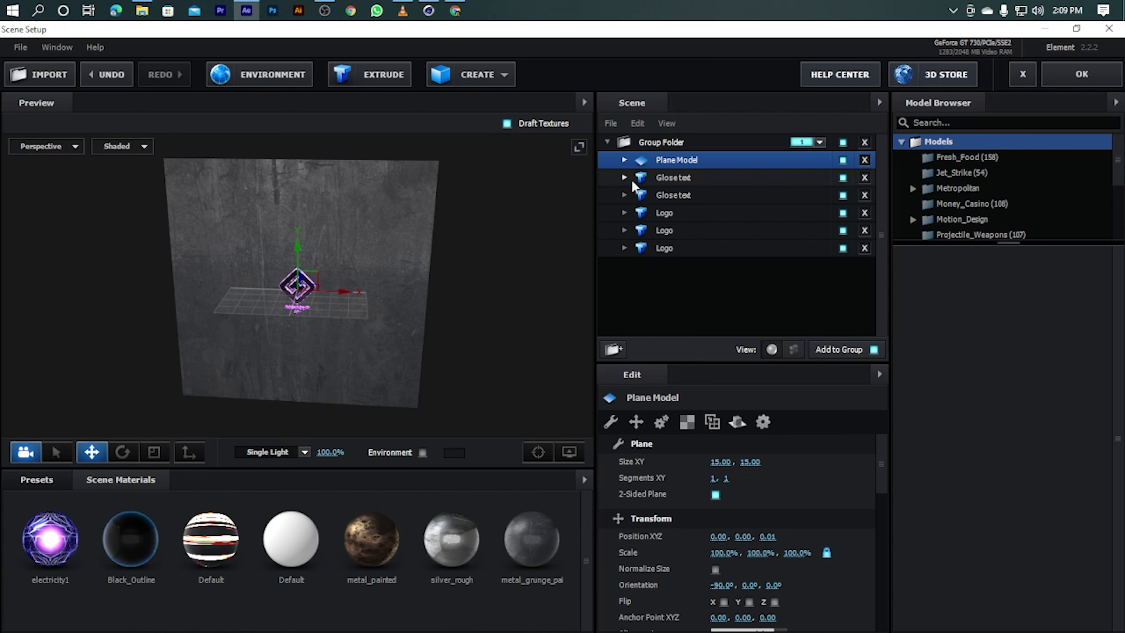
Set the Plane Model's UV Repeat to 15.00 × 15.00 and orbit the preview to check it
{"action": "left_click", "coordinate": [624, 160]}
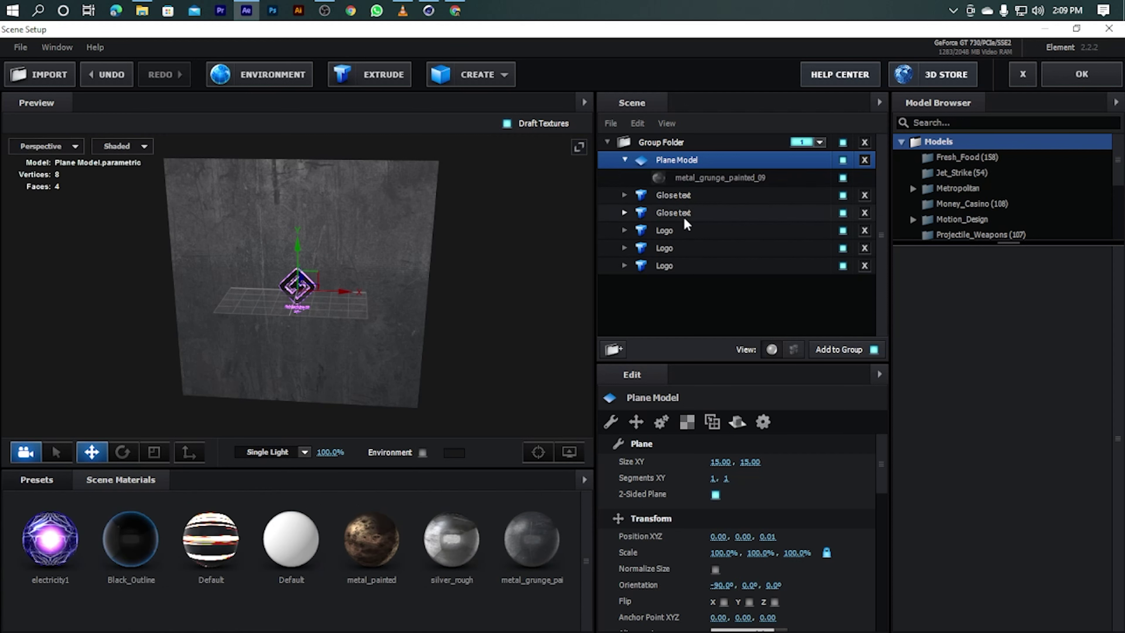
{"action": "left_click", "coordinate": [704, 177]}
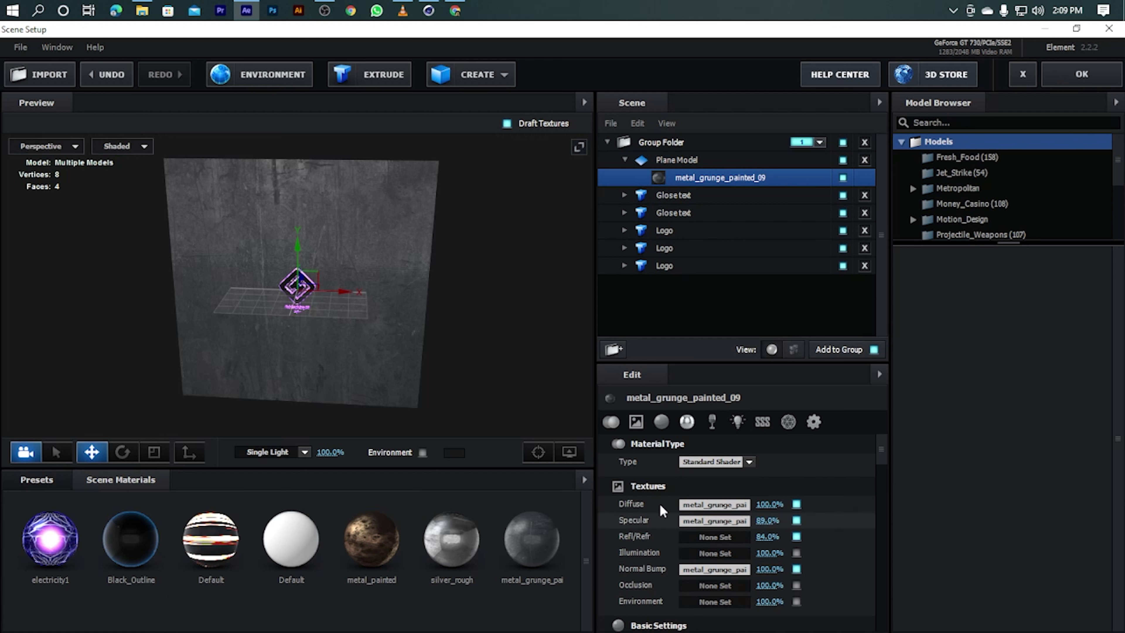
{"action": "key", "text": "Up"}
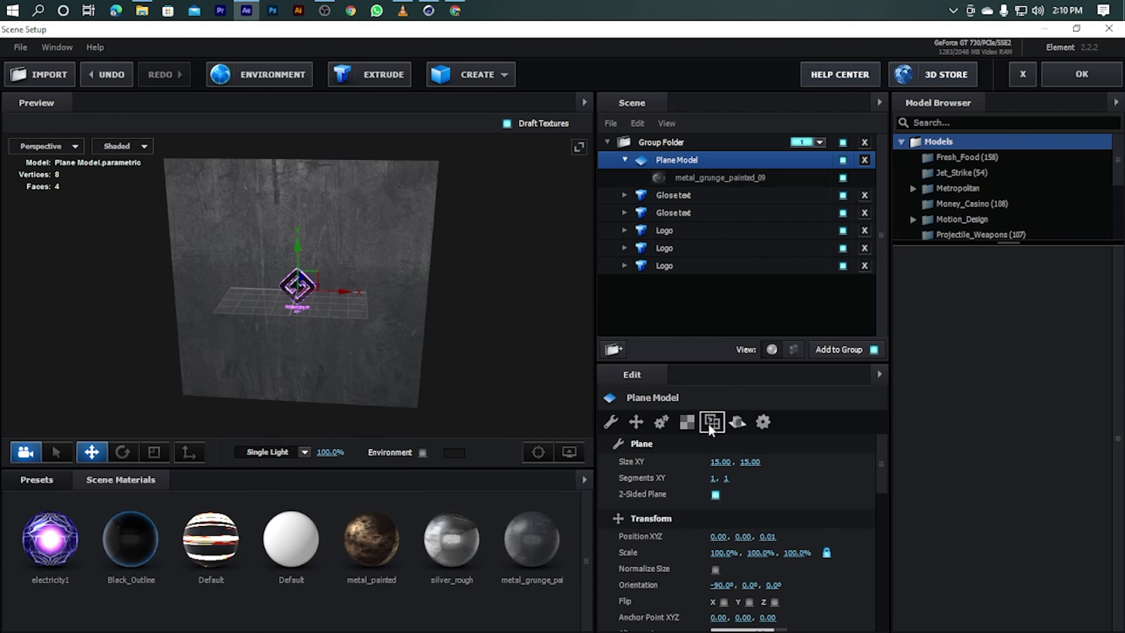
{"action": "left_click", "coordinate": [687, 421]}
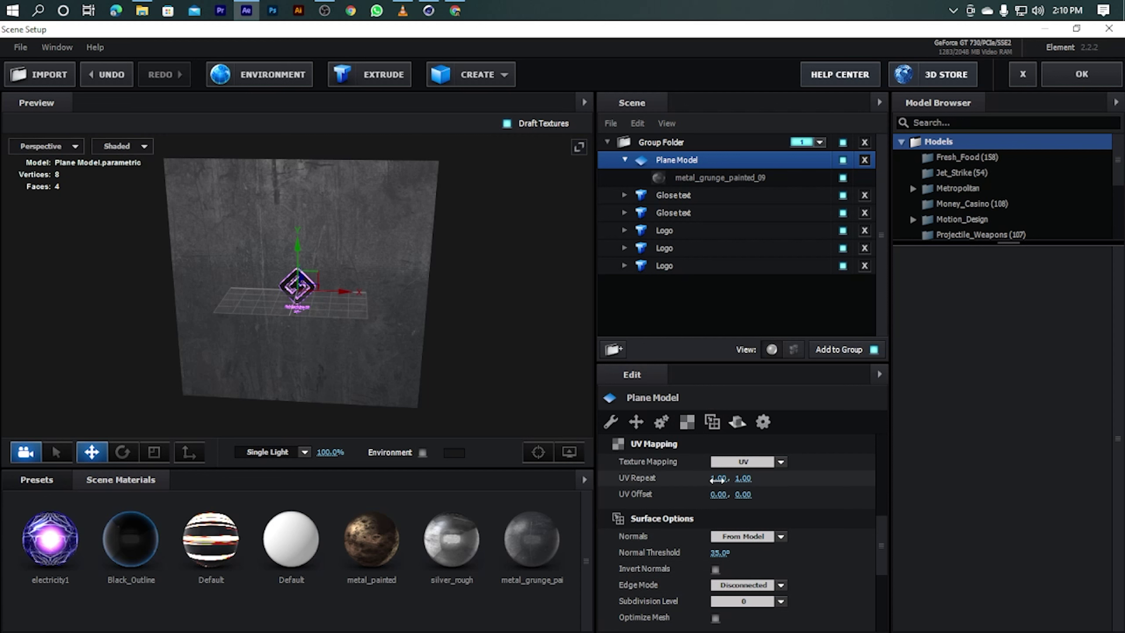
{"action": "key", "text": "Return"}
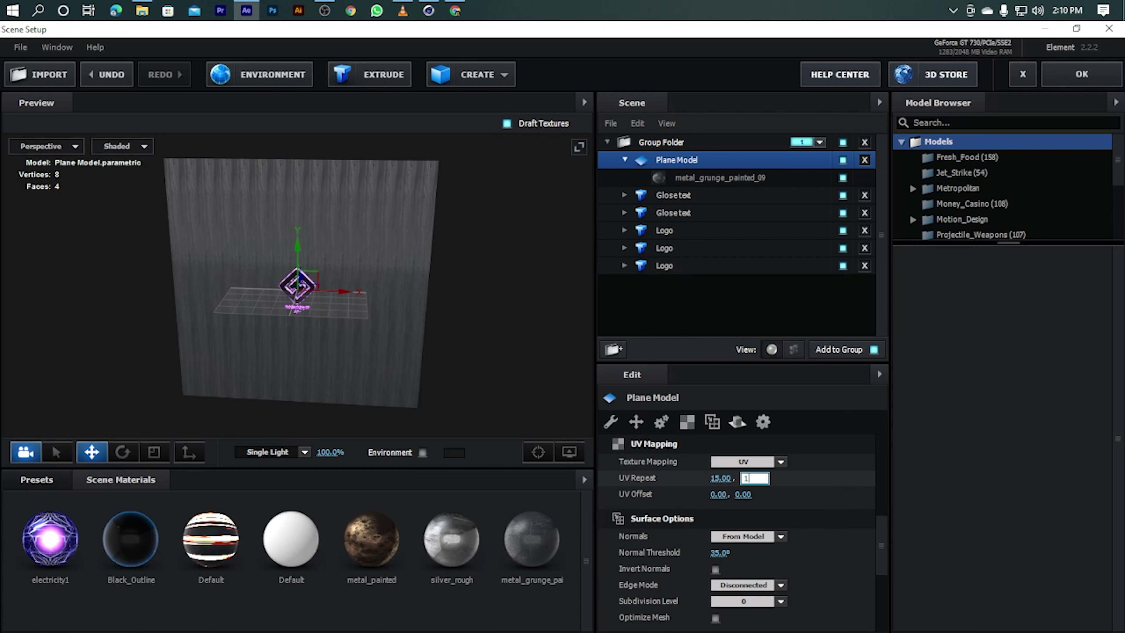
{"action": "type", "text": "5"}
{"action": "key", "text": "Return"}
{"action": "scroll", "coordinate": [420, 258], "scroll_direction": "up", "scroll_amount": 5}
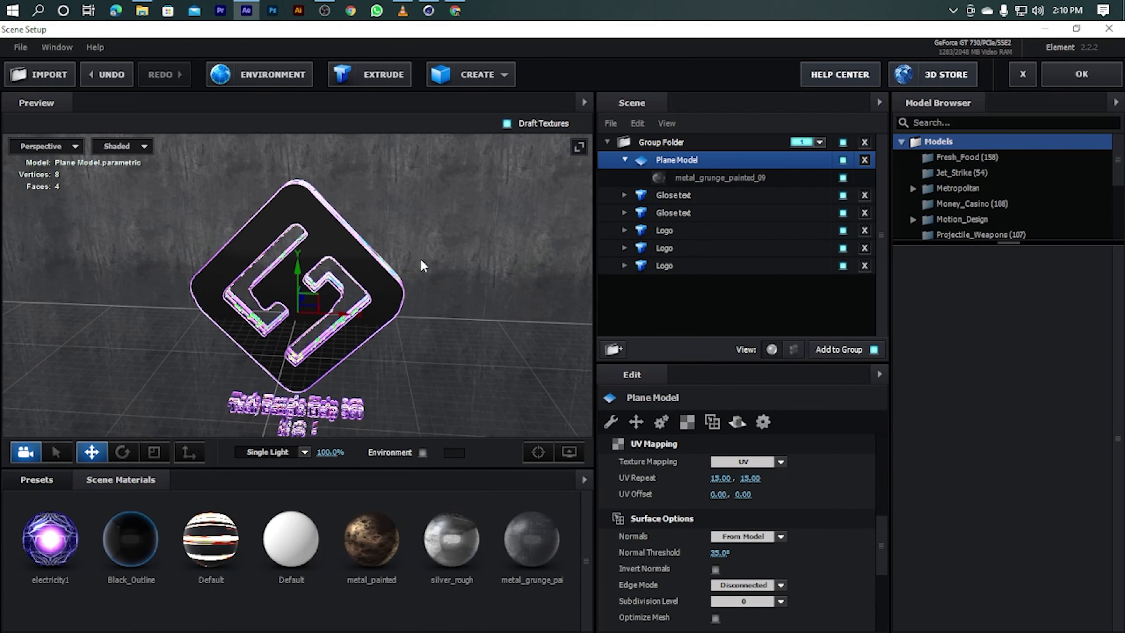
{"action": "mouse_move", "coordinate": [489, 223]}
{"action": "left_mouse_down"}
{"action": "mouse_move", "coordinate": [668, 198]}
{"action": "mouse_move", "coordinate": [522, 207]}
{"action": "left_mouse_up"}
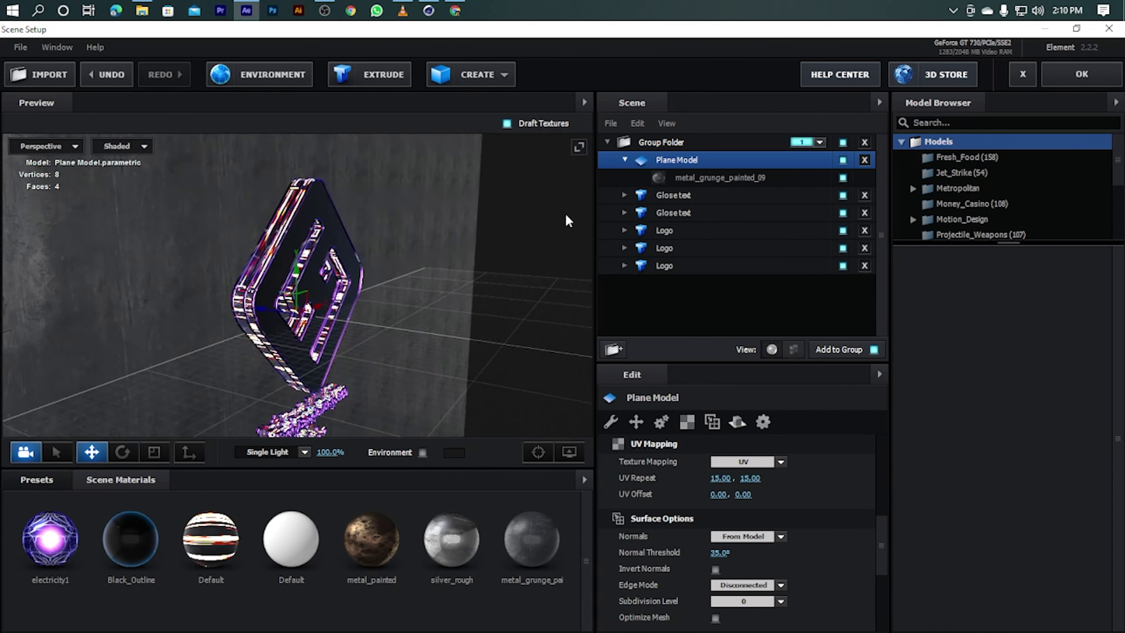
{"action": "left_click_drag", "start_coordinate": [521, 207], "coordinate": [531, 327]}
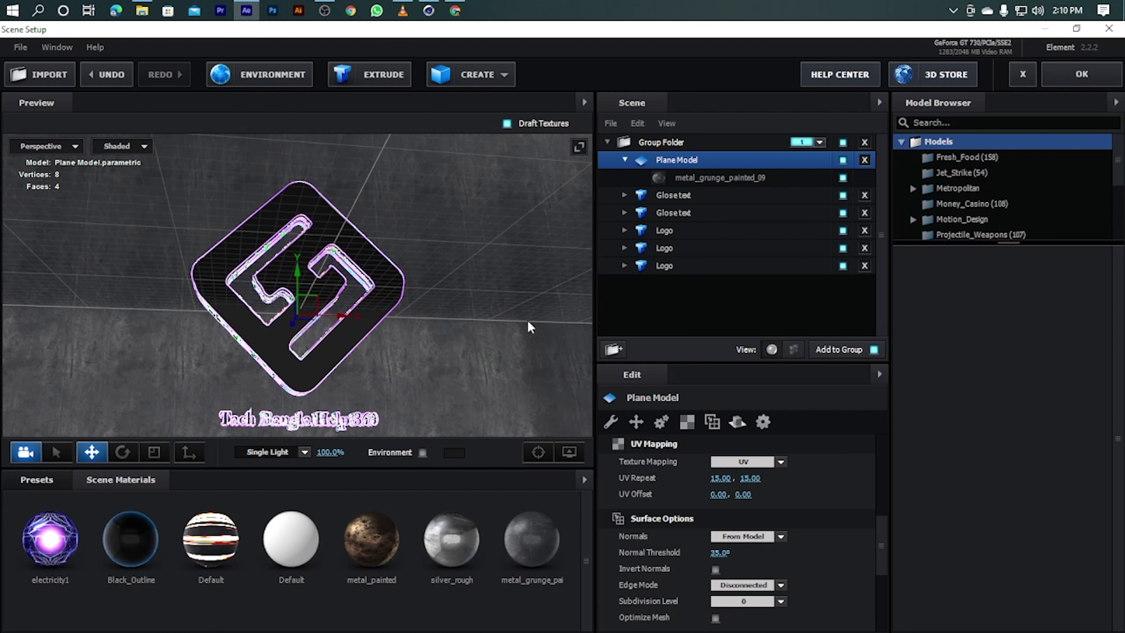
Browse the Basic_2K and V1_Environment maps in the Environment presets
{"action": "left_click", "coordinate": [36, 480]}
{"action": "scroll", "coordinate": [27, 554], "scroll_direction": "up", "scroll_amount": 2}
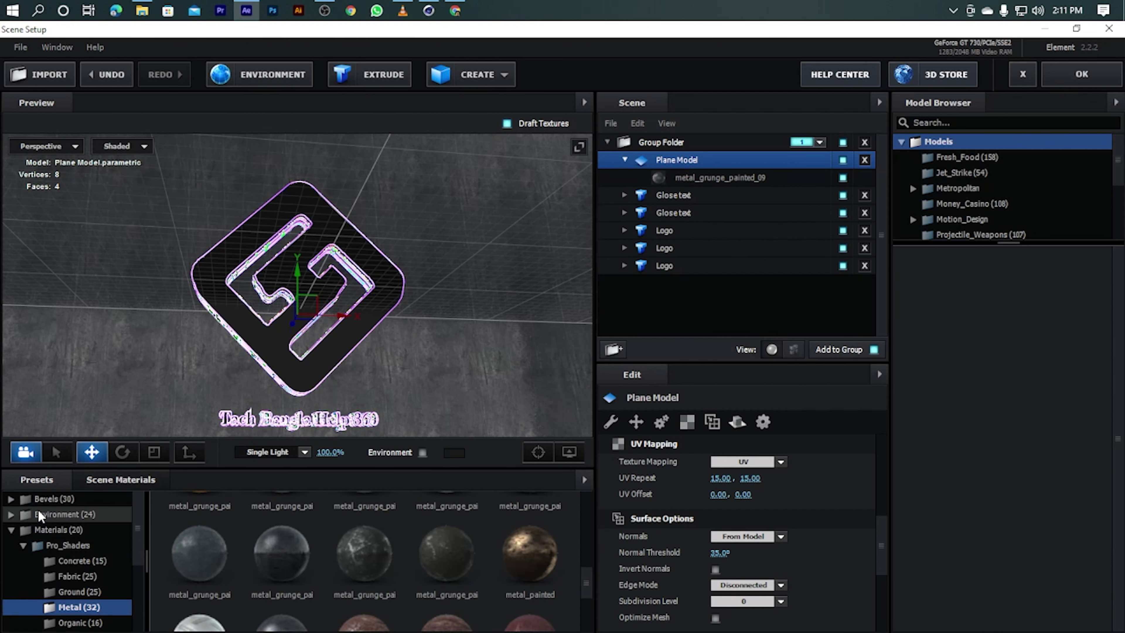
{"action": "left_click", "coordinate": [23, 545]}
{"action": "left_click", "coordinate": [18, 530]}
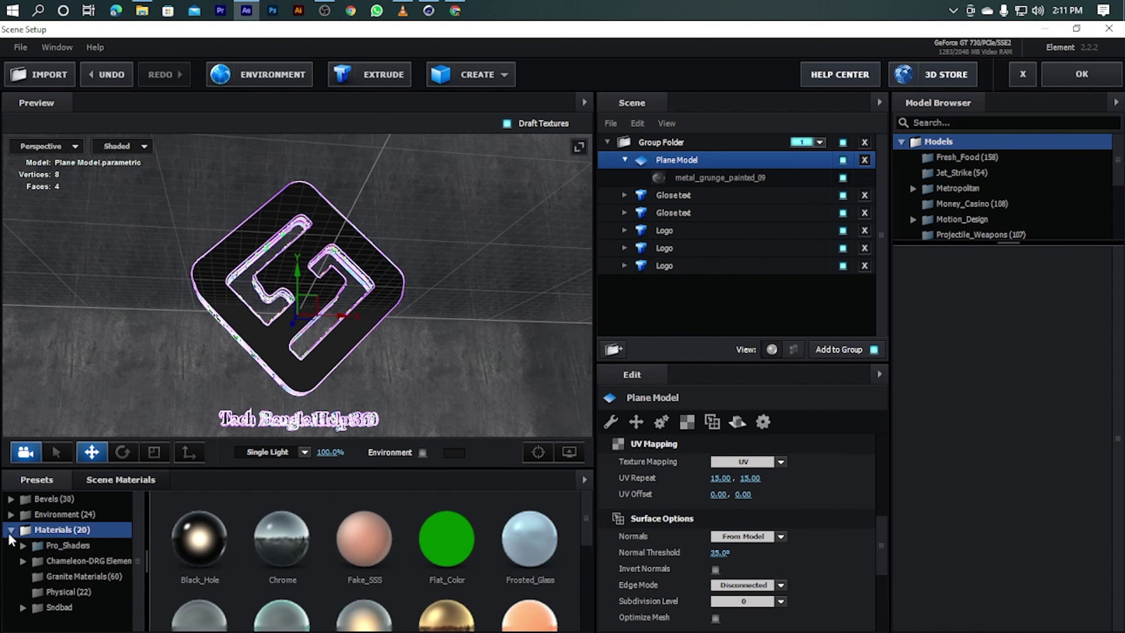
{"action": "left_click", "coordinate": [10, 530]}
{"action": "left_click", "coordinate": [11, 514]}
{"action": "left_click", "coordinate": [73, 530]}
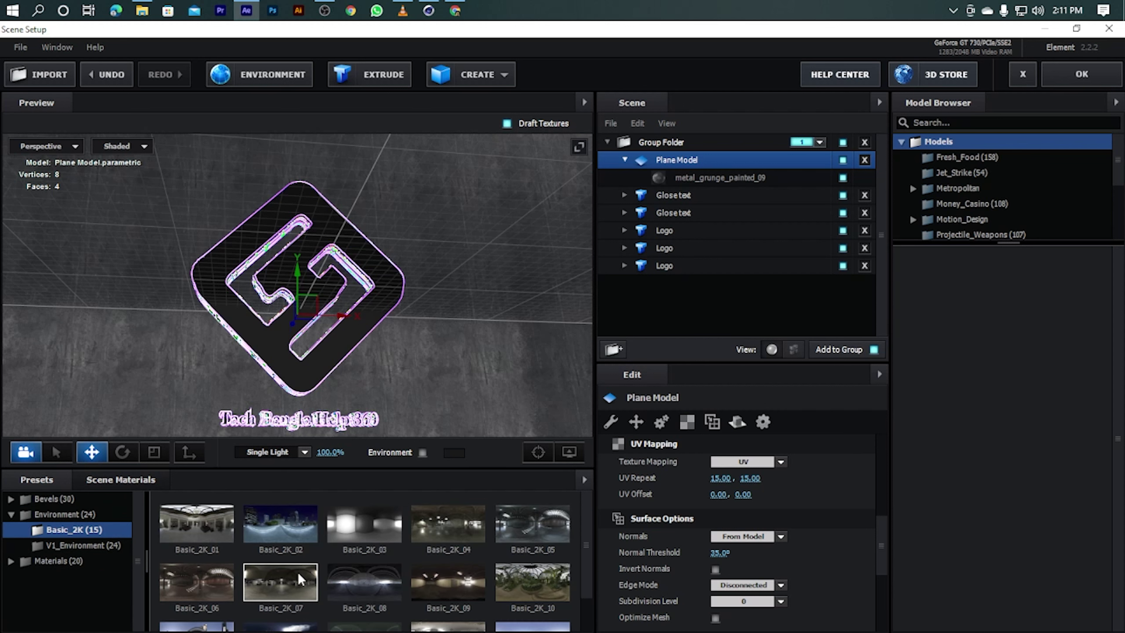
{"action": "left_click", "coordinate": [55, 548]}
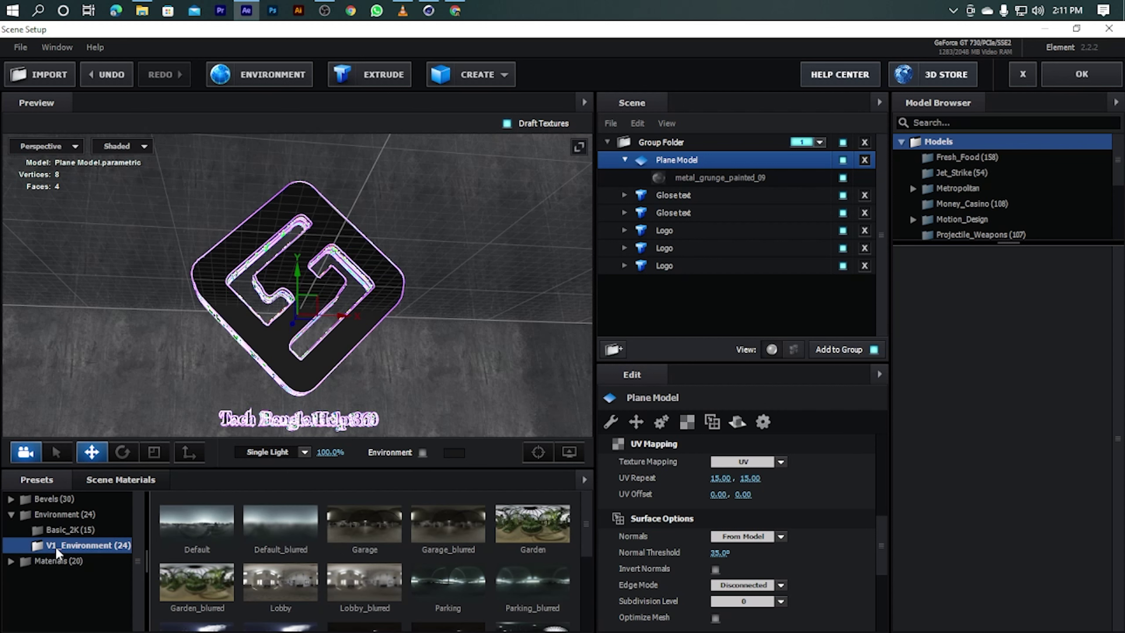
{"action": "scroll", "coordinate": [386, 565], "scroll_direction": "down", "scroll_amount": 1}
{"action": "scroll", "coordinate": [387, 565], "scroll_direction": "down", "scroll_amount": 3}
{"action": "scroll", "coordinate": [423, 581], "scroll_direction": "down", "scroll_amount": 1}
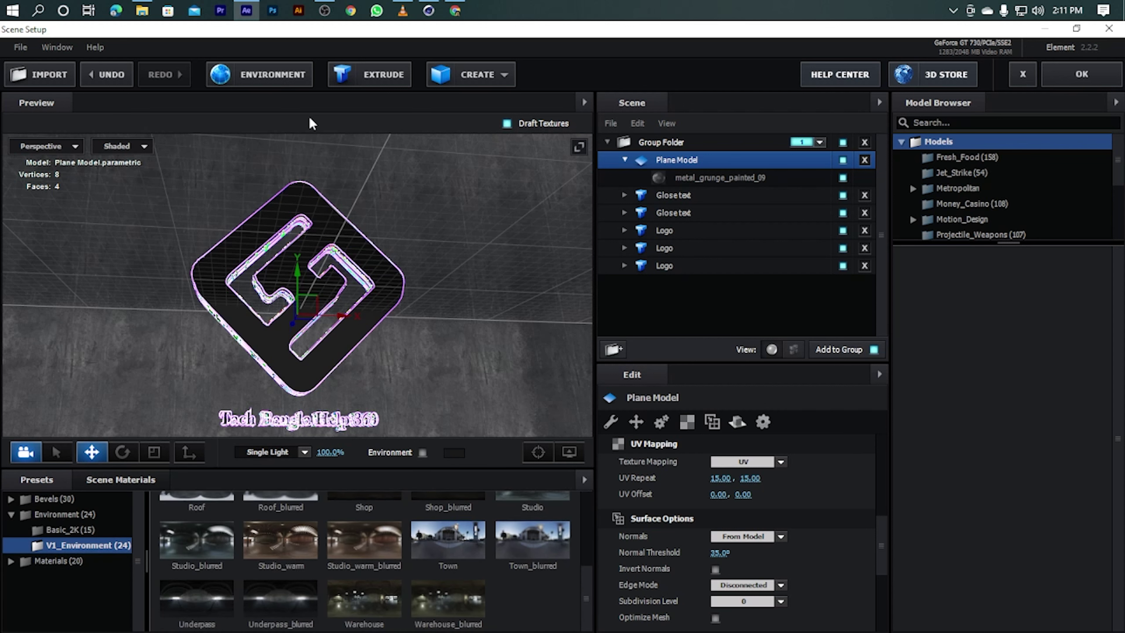
{"action": "scroll", "coordinate": [299, 575], "scroll_direction": "up", "scroll_amount": 2}
{"action": "scroll", "coordinate": [382, 562], "scroll_direction": "up", "scroll_amount": 1}
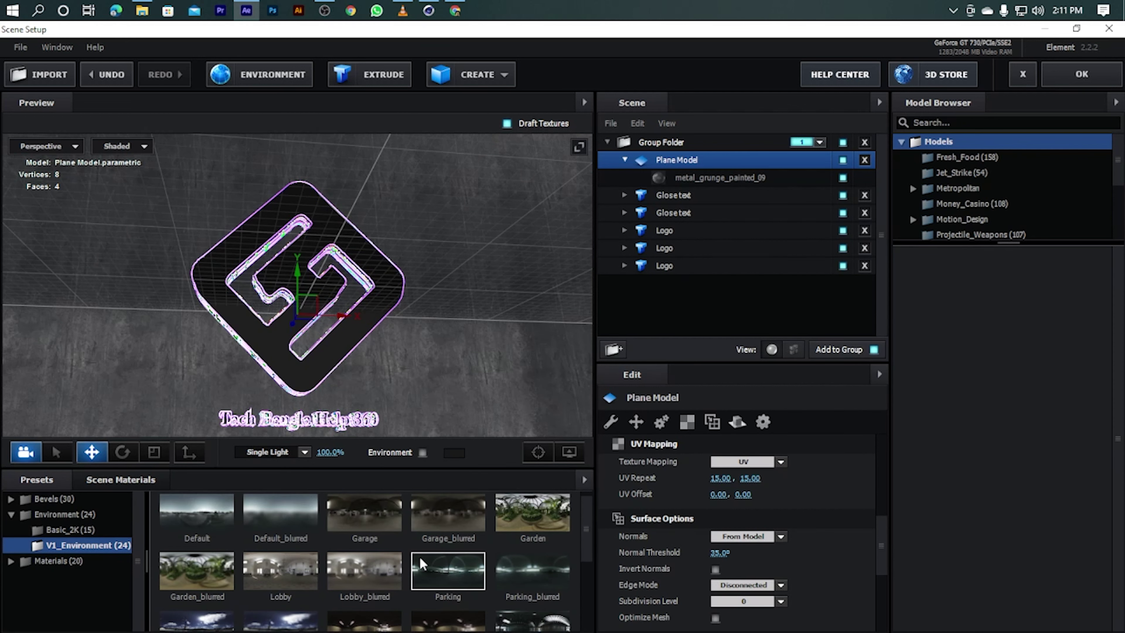
{"action": "left_click", "coordinate": [70, 529]}
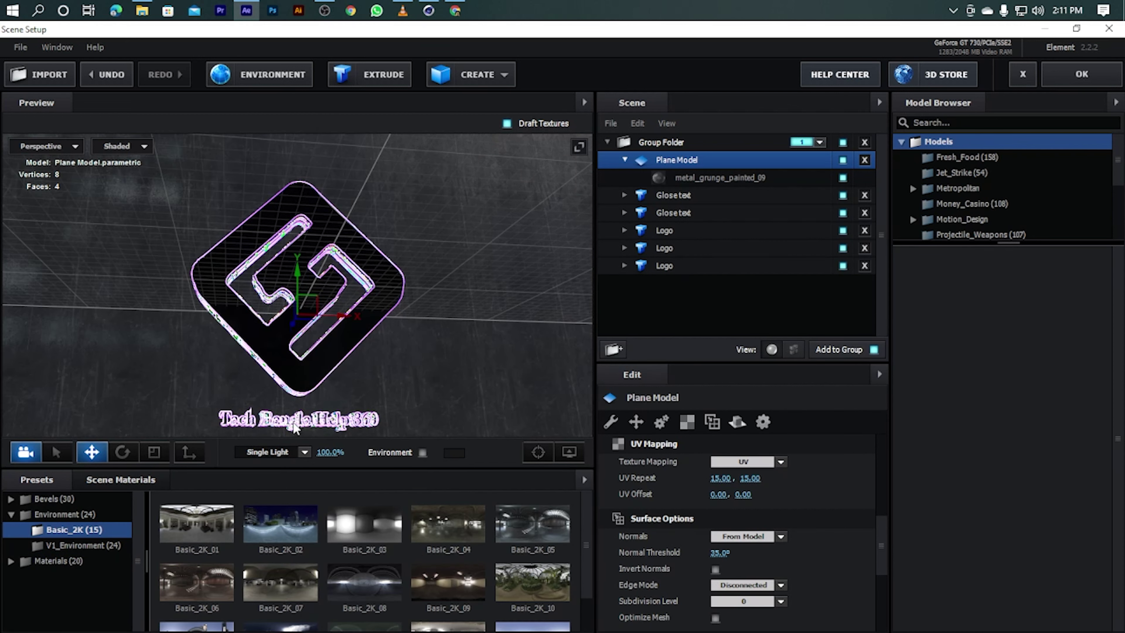
{"action": "scroll", "coordinate": [346, 328], "scroll_direction": "down", "scroll_amount": 3}
{"action": "left_click_drag", "start_coordinate": [346, 328], "coordinate": [442, 354]}
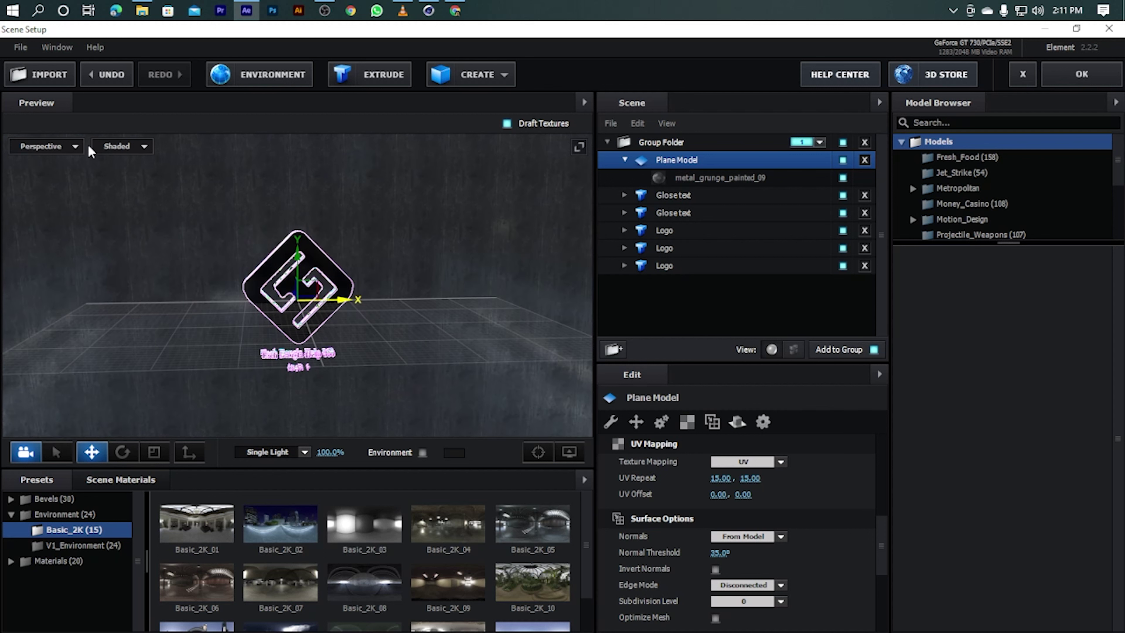
Delete the metal_painted and silver_rough materials from the scene materials, confirming each
{"action": "left_click", "coordinate": [133, 482]}
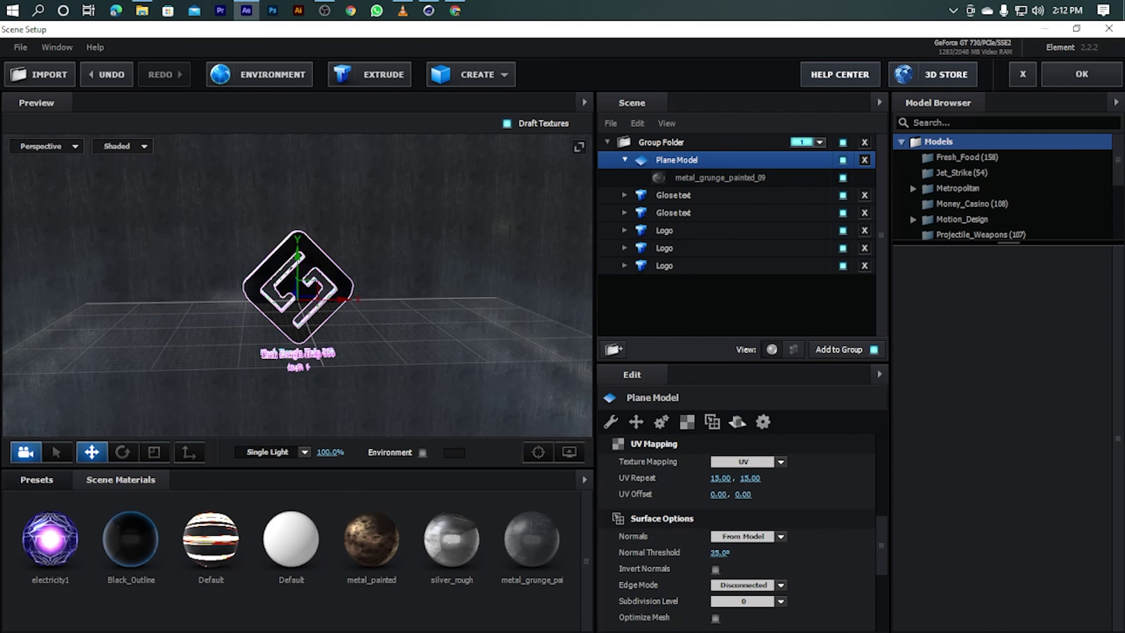
{"action": "right_click", "coordinate": [386, 538]}
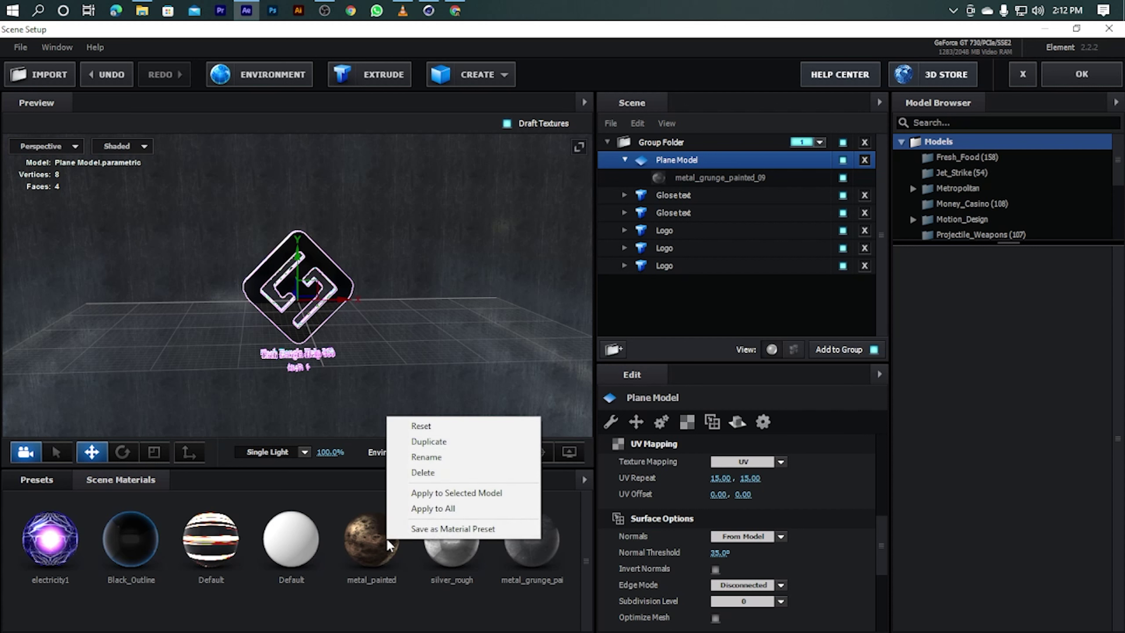
{"action": "left_click", "coordinate": [421, 473]}
{"action": "left_click", "coordinate": [353, 584]}
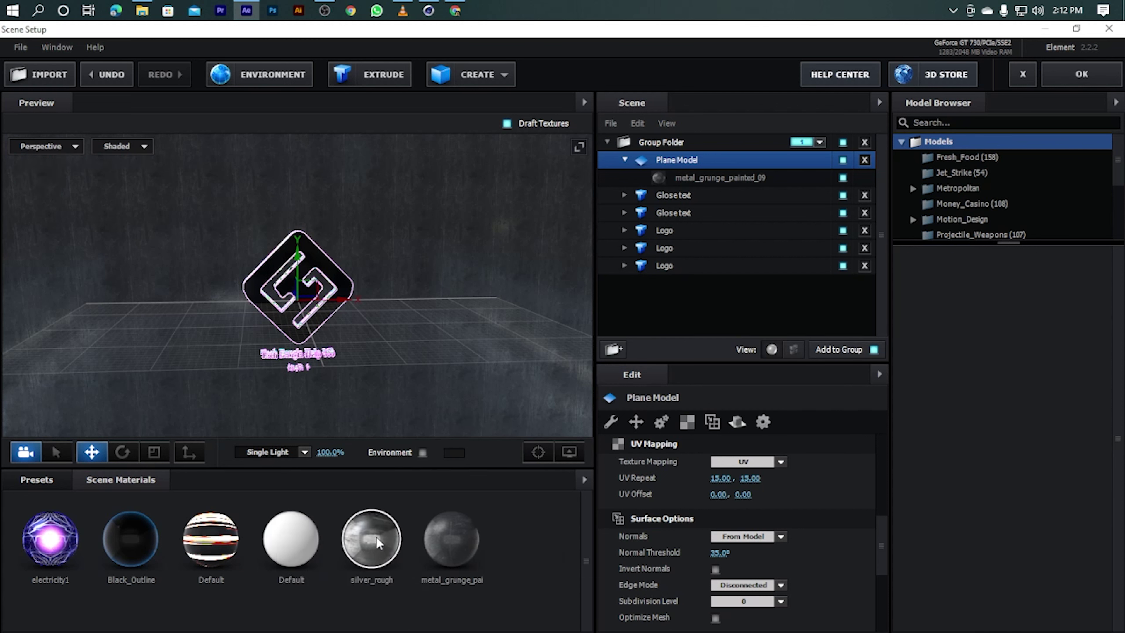
{"action": "right_click", "coordinate": [374, 529]}
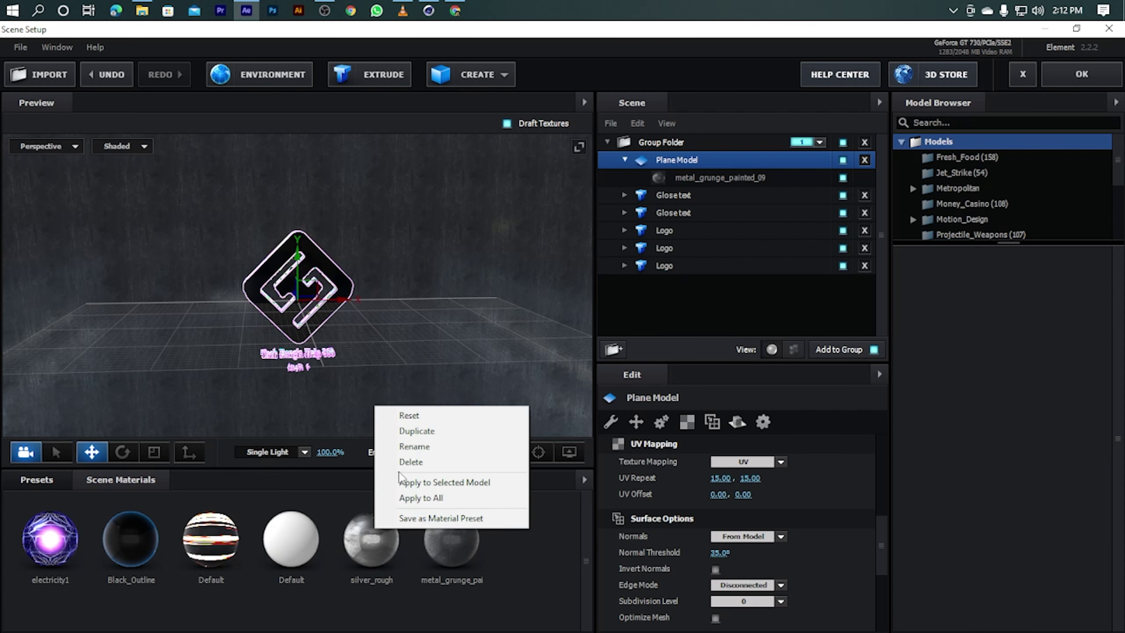
{"action": "left_click", "coordinate": [420, 461]}
{"action": "left_click", "coordinate": [337, 578]}
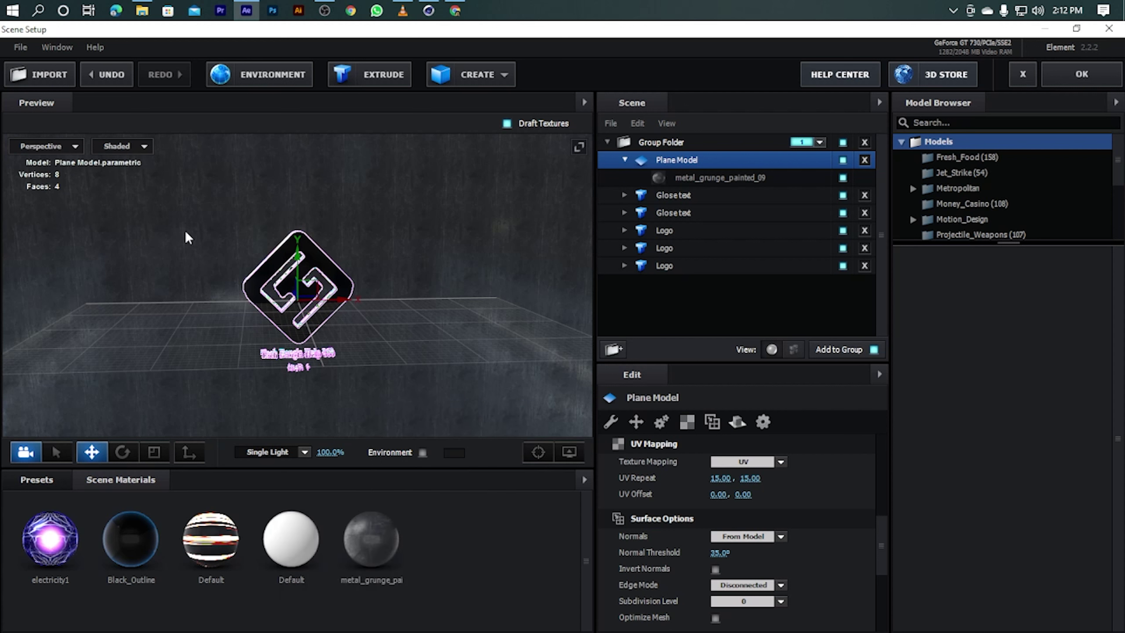
Set the Basic_2K_02.jpg environment map to 50 brightness and -50 saturation
{"action": "left_click", "coordinate": [271, 83]}
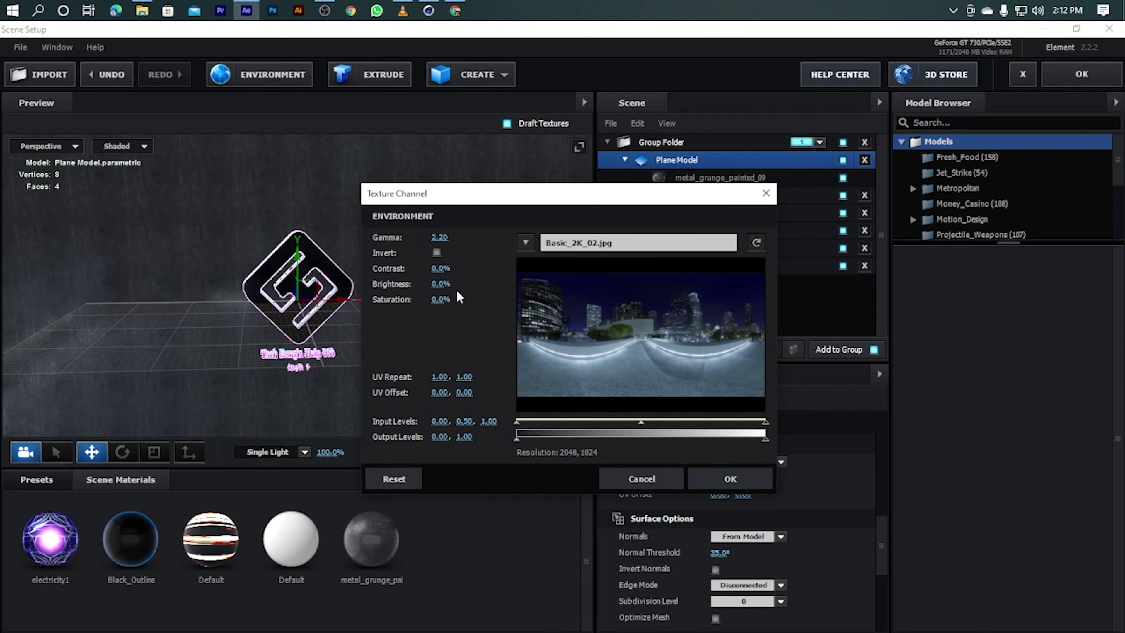
{"action": "key", "text": "Return"}
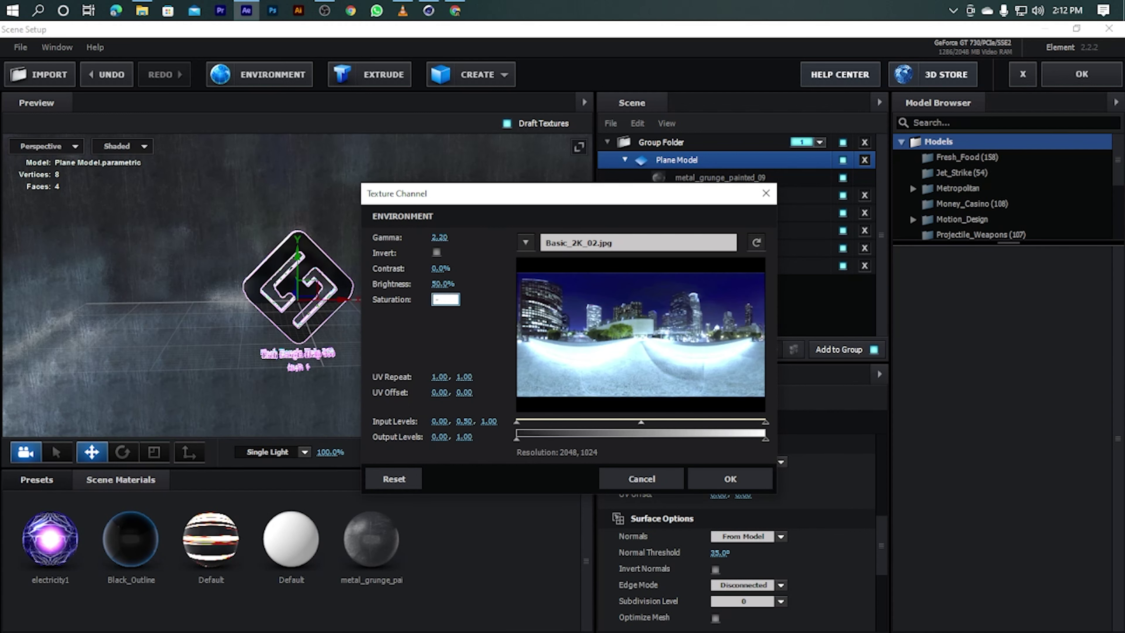
{"action": "type", "text": "-50"}
{"action": "key", "text": "Return"}
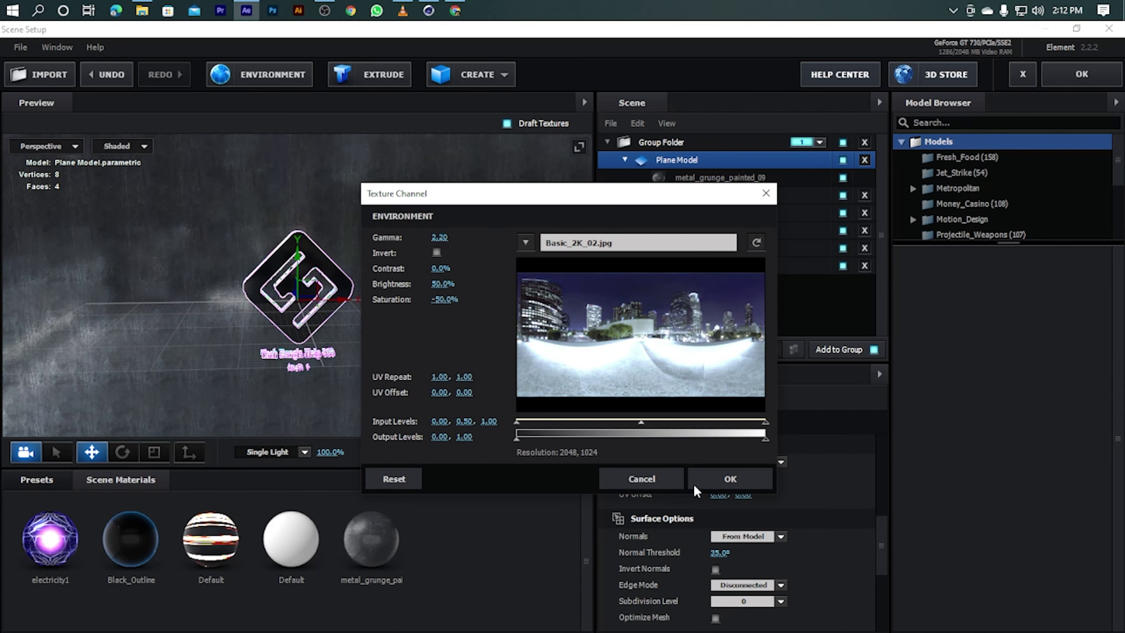
{"action": "left_click", "coordinate": [696, 487]}
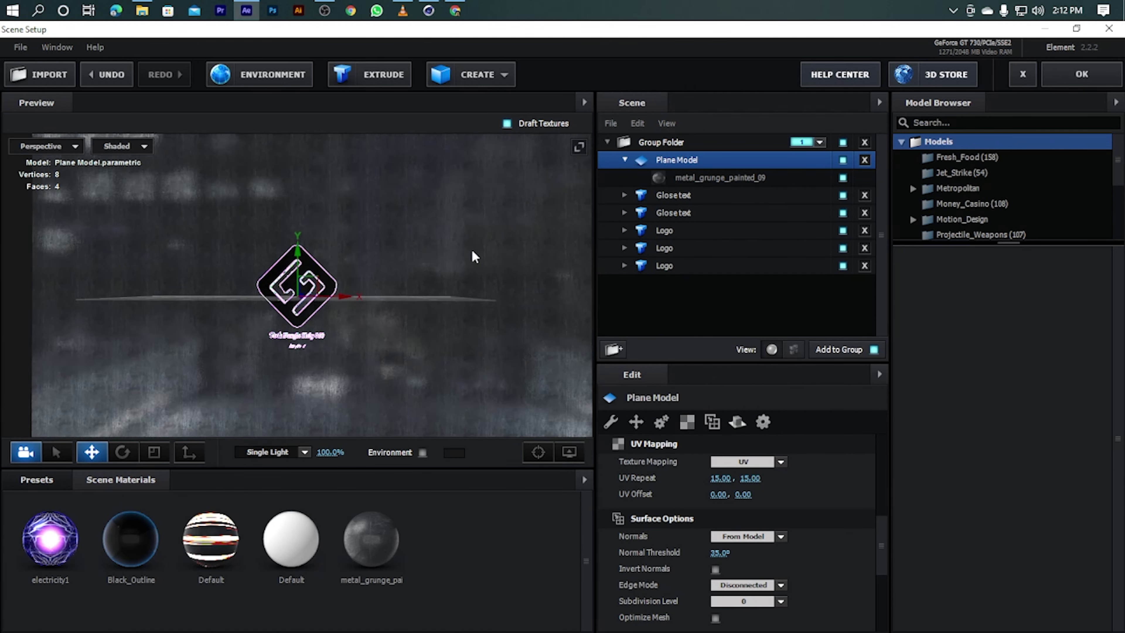
Give the bottom Logo Spherical reflections and set reflect modes for the middle and top Logos
{"action": "left_click", "coordinate": [625, 160]}
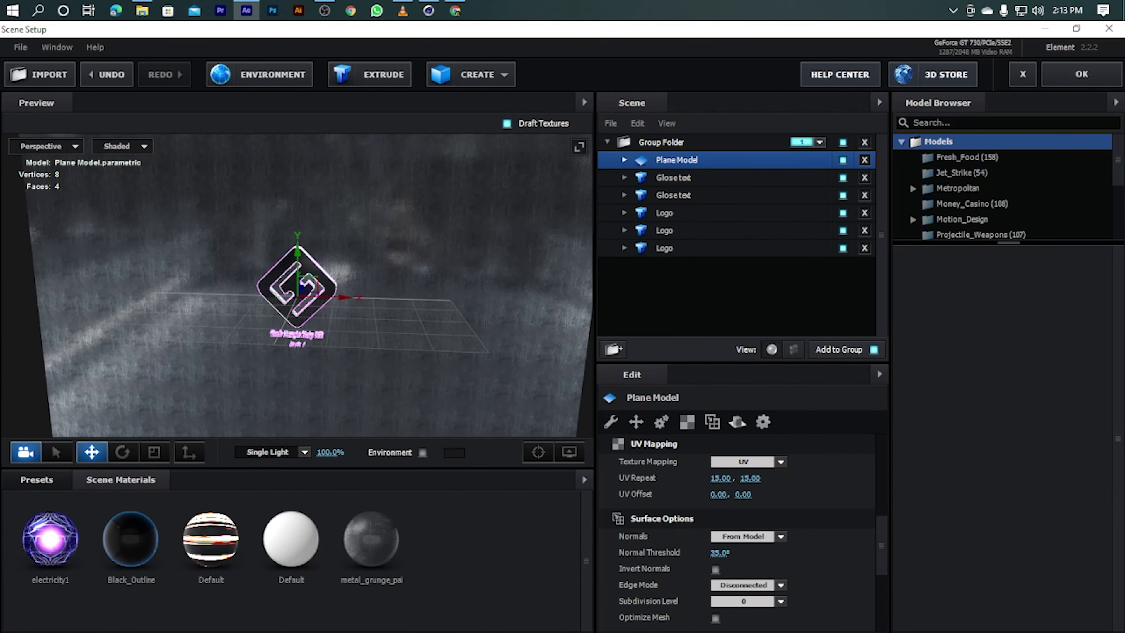
{"action": "right_click", "coordinate": [684, 247]}
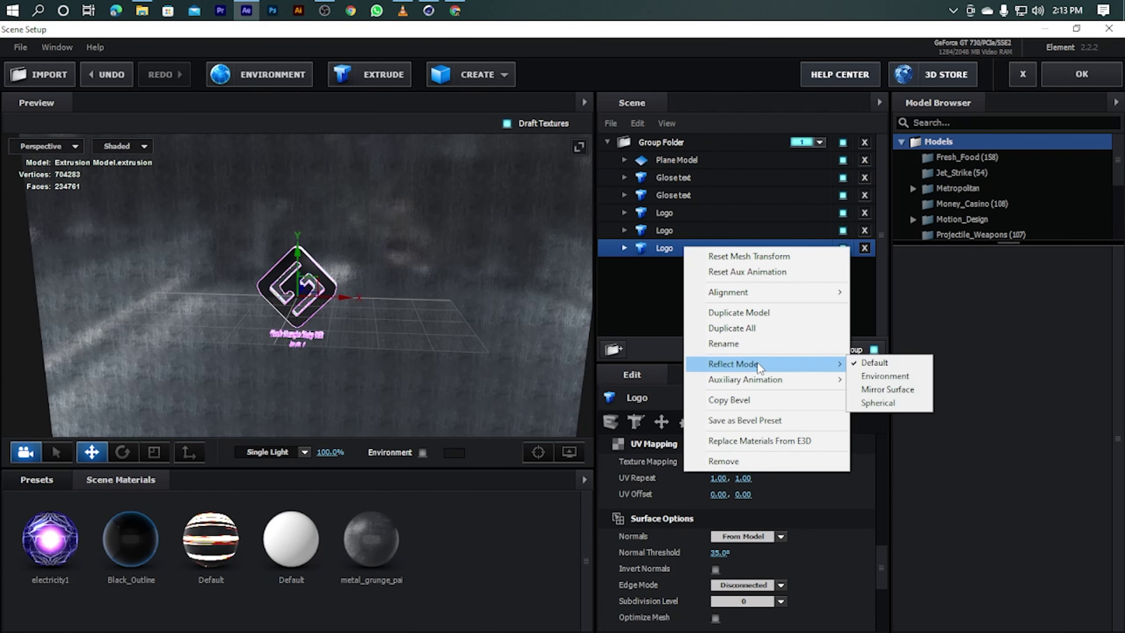
{"action": "left_click", "coordinate": [882, 404]}
{"action": "right_click", "coordinate": [668, 230]}
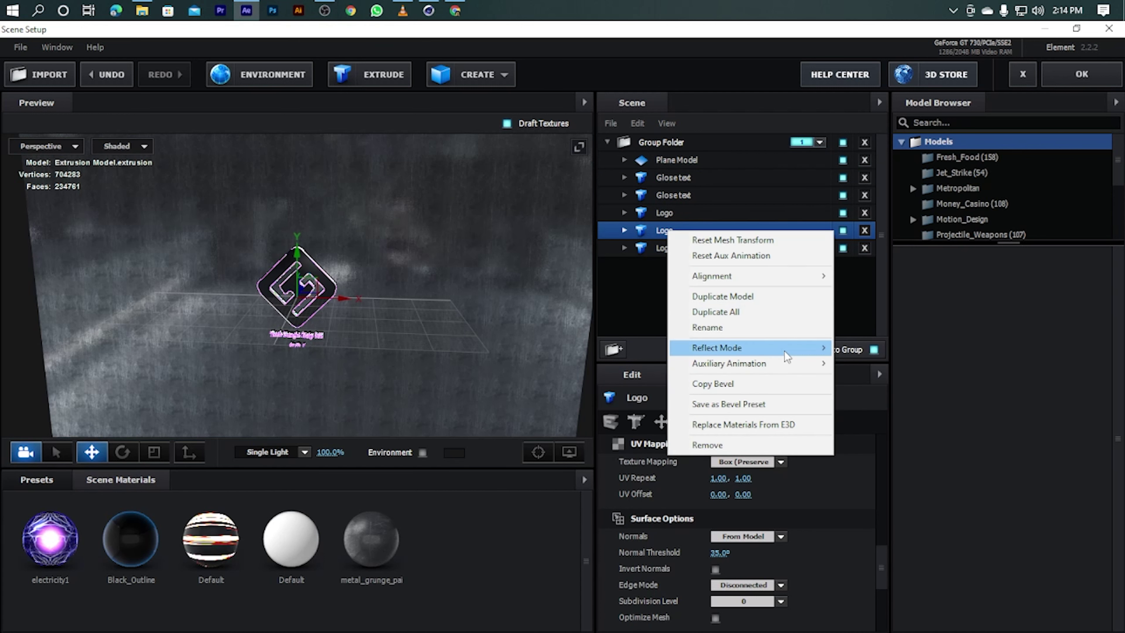
{"action": "mouse_move", "coordinate": [754, 347]}
{"action": "left_click", "coordinate": [868, 390]}
{"action": "right_click", "coordinate": [720, 217]}
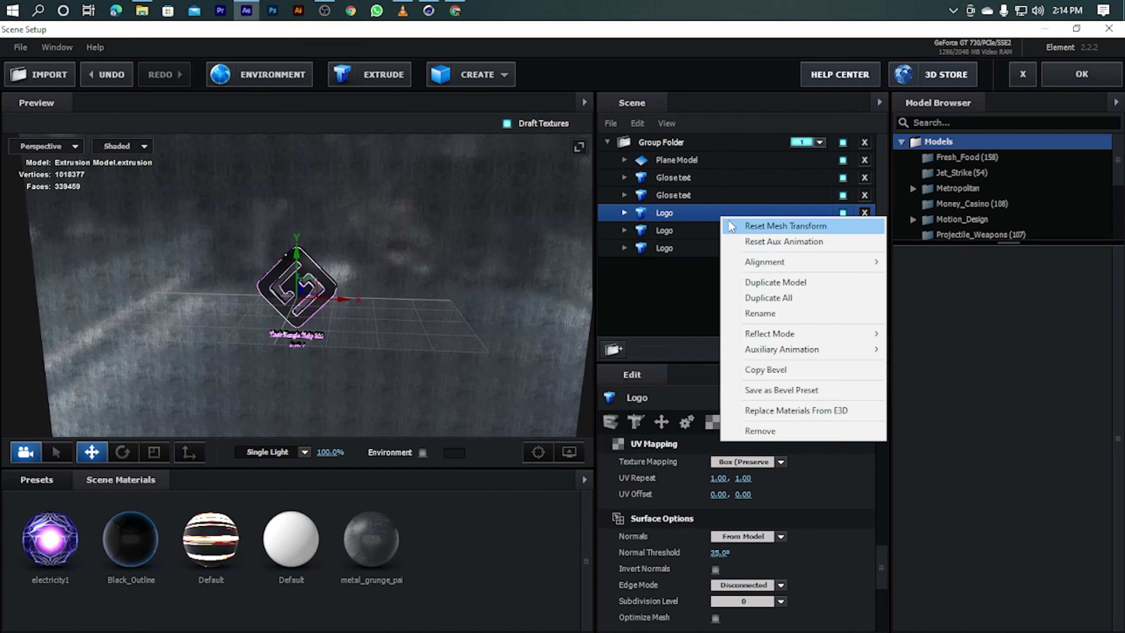
{"action": "mouse_move", "coordinate": [859, 333]}
{"action": "left_click", "coordinate": [904, 347]}
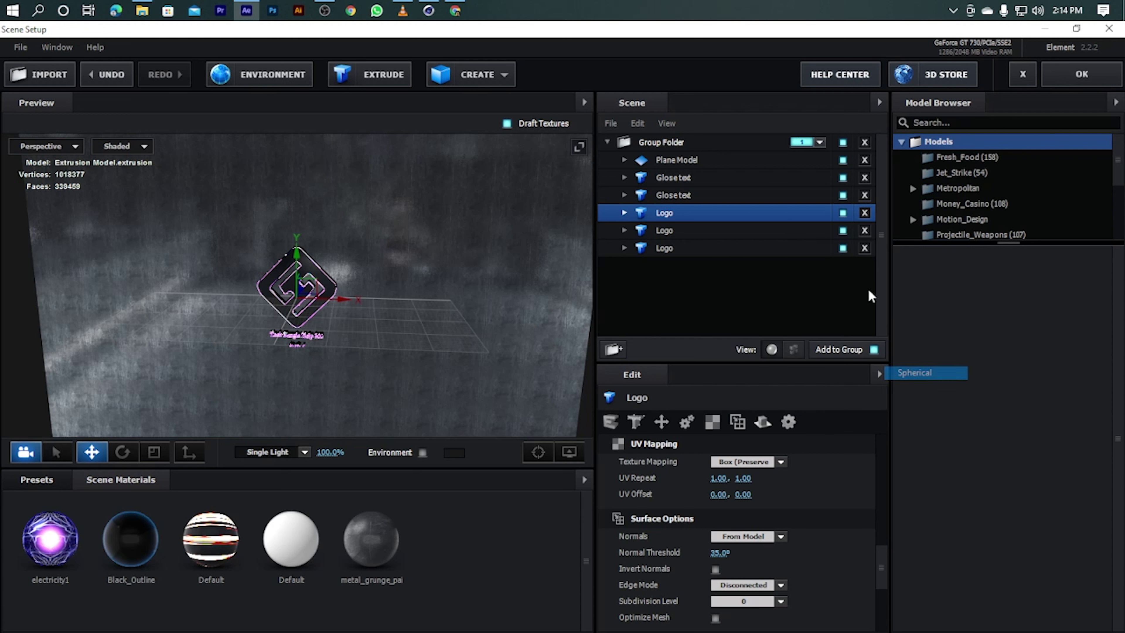
Make the Plane Model reflective, recheck the top Logo's reflect mode, and orbit the preview
{"action": "right_click", "coordinate": [682, 160]}
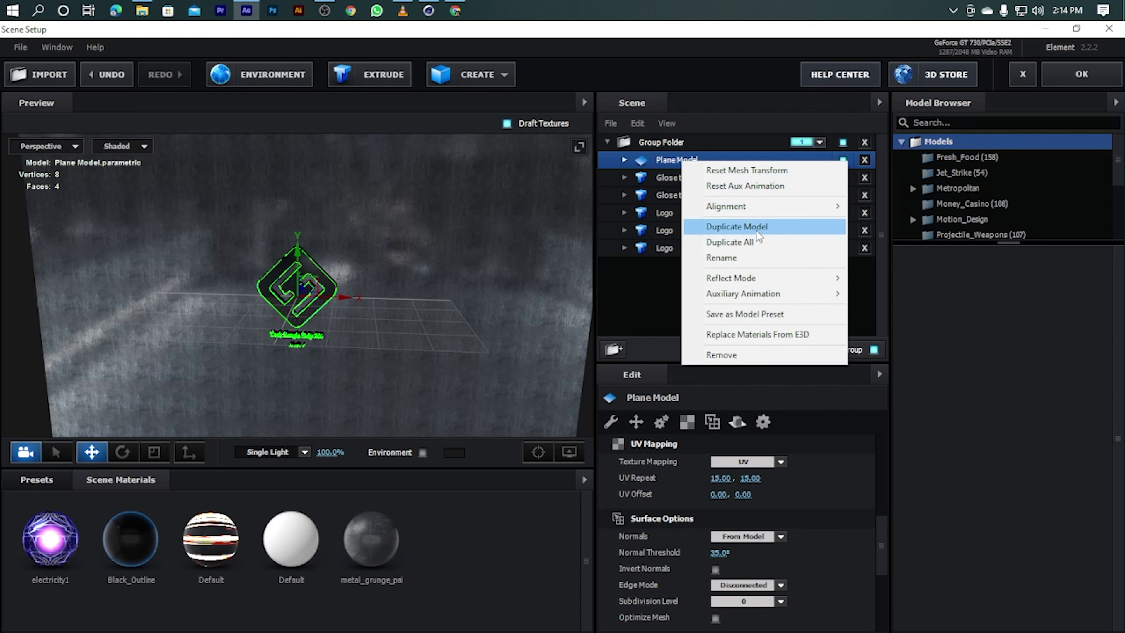
{"action": "mouse_move", "coordinate": [775, 277]}
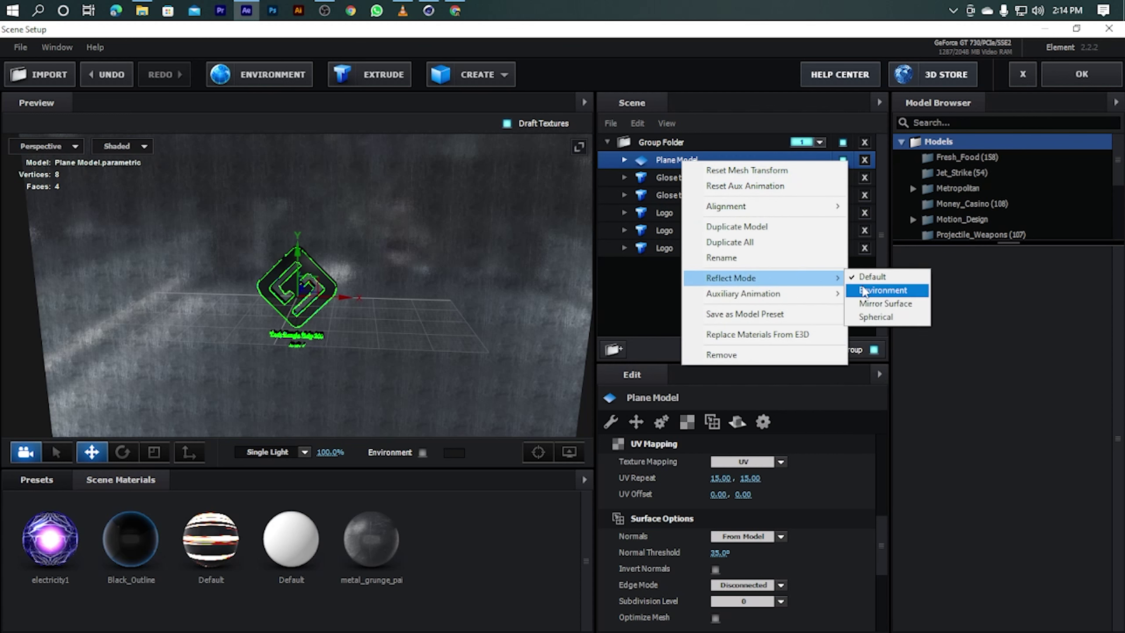
{"action": "left_click", "coordinate": [885, 302]}
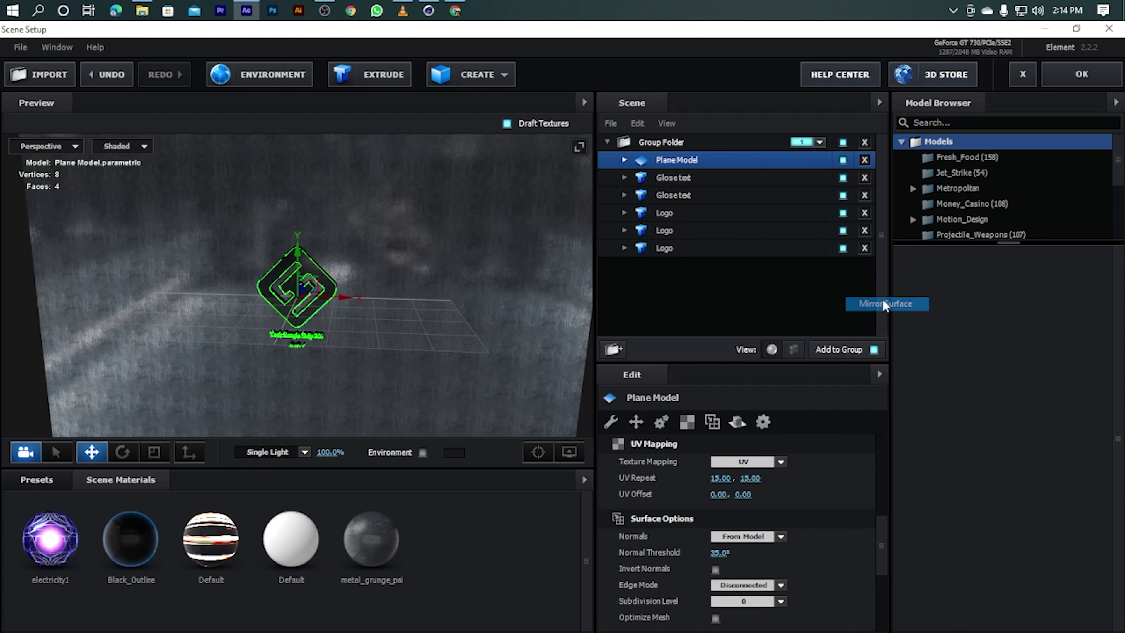
{"action": "right_click", "coordinate": [666, 216]}
{"action": "mouse_move", "coordinate": [753, 335]}
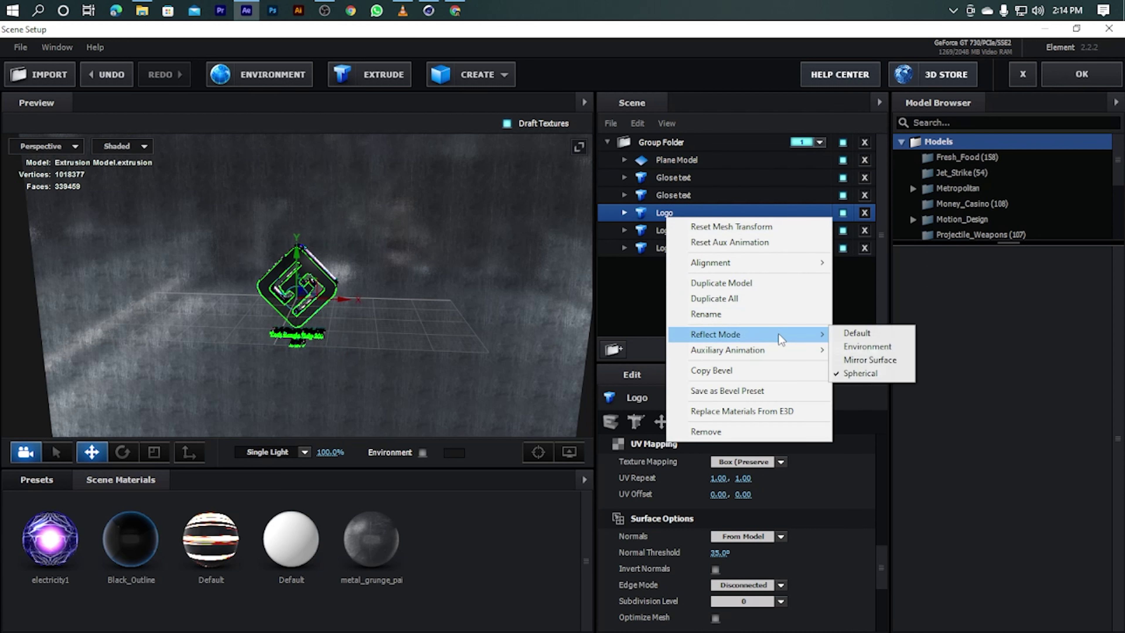
{"action": "left_click", "coordinate": [514, 257]}
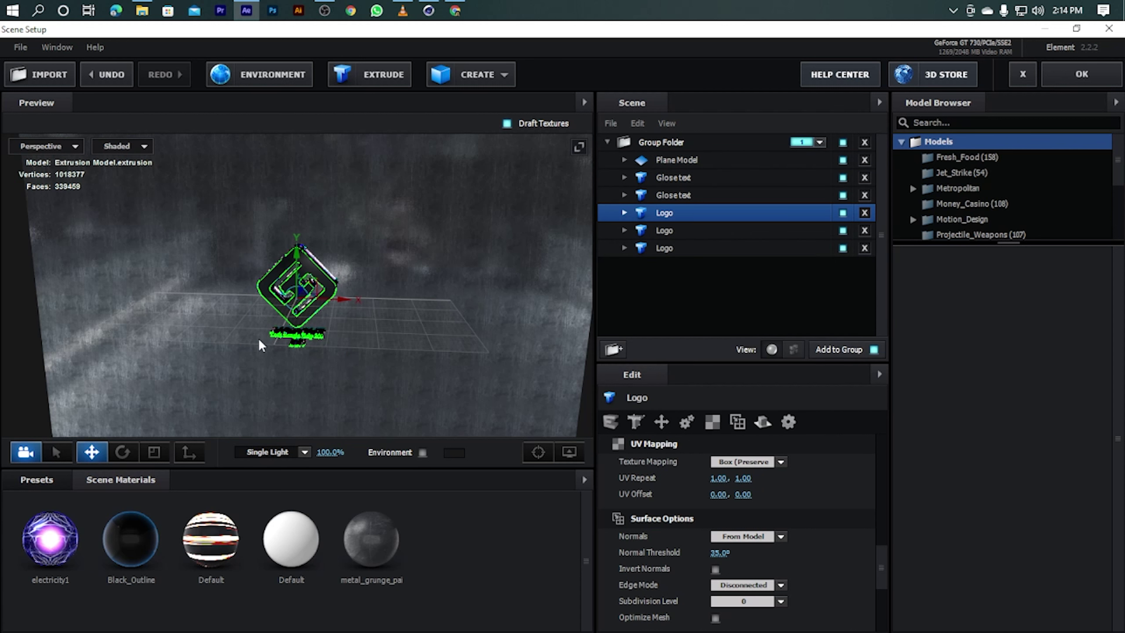
{"action": "mouse_move", "coordinate": [294, 337]}
{"action": "left_mouse_down"}
{"action": "mouse_move", "coordinate": [250, 337]}
{"action": "mouse_move", "coordinate": [319, 295]}
{"action": "left_mouse_up"}
Add a new camera layer, Camera 1, to the main composition
{"action": "mouse_move", "coordinate": [495, 268]}
{"action": "left_mouse_down"}
{"action": "mouse_move", "coordinate": [239, 293]}
{"action": "mouse_move", "coordinate": [284, 266]}
{"action": "left_mouse_up"}
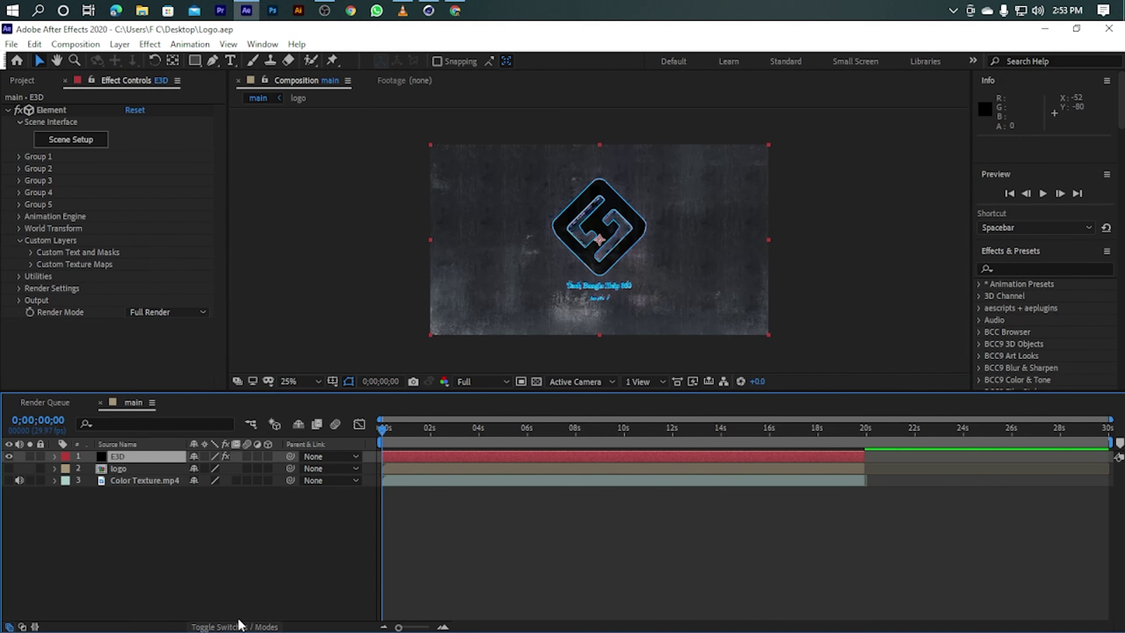
{"action": "right_click", "coordinate": [148, 585]}
{"action": "mouse_move", "coordinate": [248, 422]}
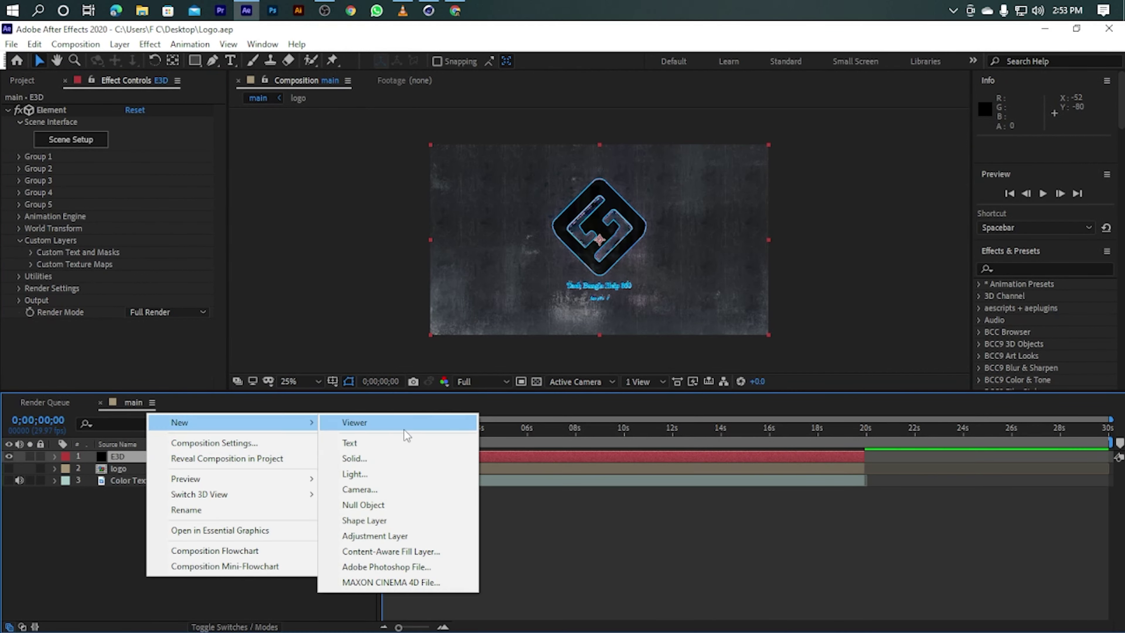
{"action": "left_click", "coordinate": [398, 489]}
{"action": "left_click", "coordinate": [704, 492]}
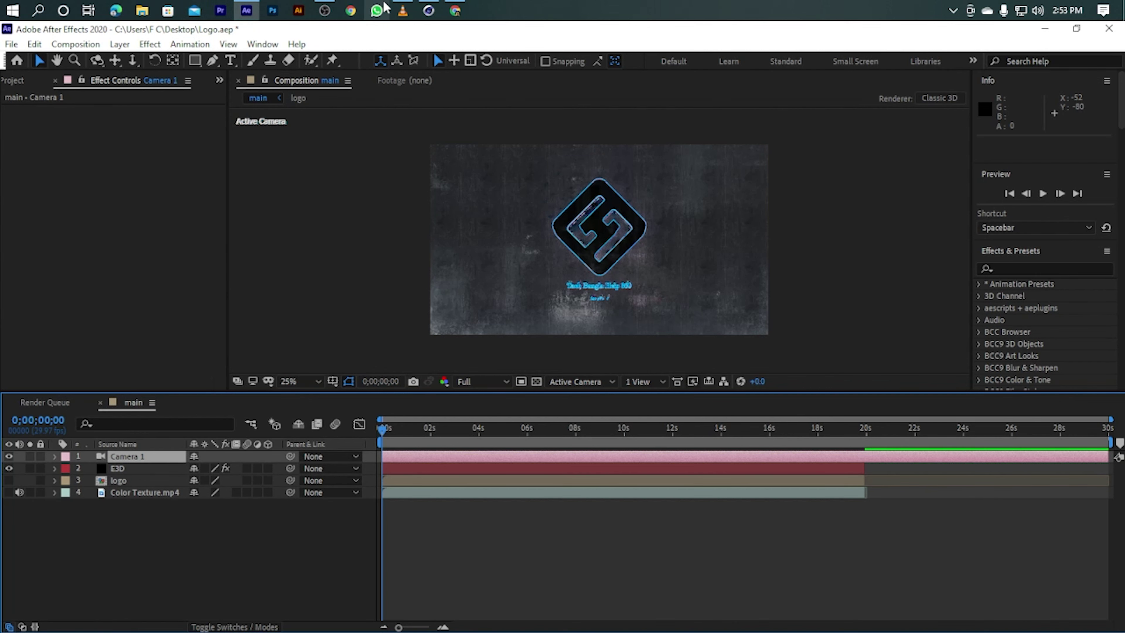
Dolly Camera 1 in to Z -1498.0 so the logo appears larger
{"action": "left_click_drag", "start_coordinate": [133, 61], "coordinate": [186, 93]}
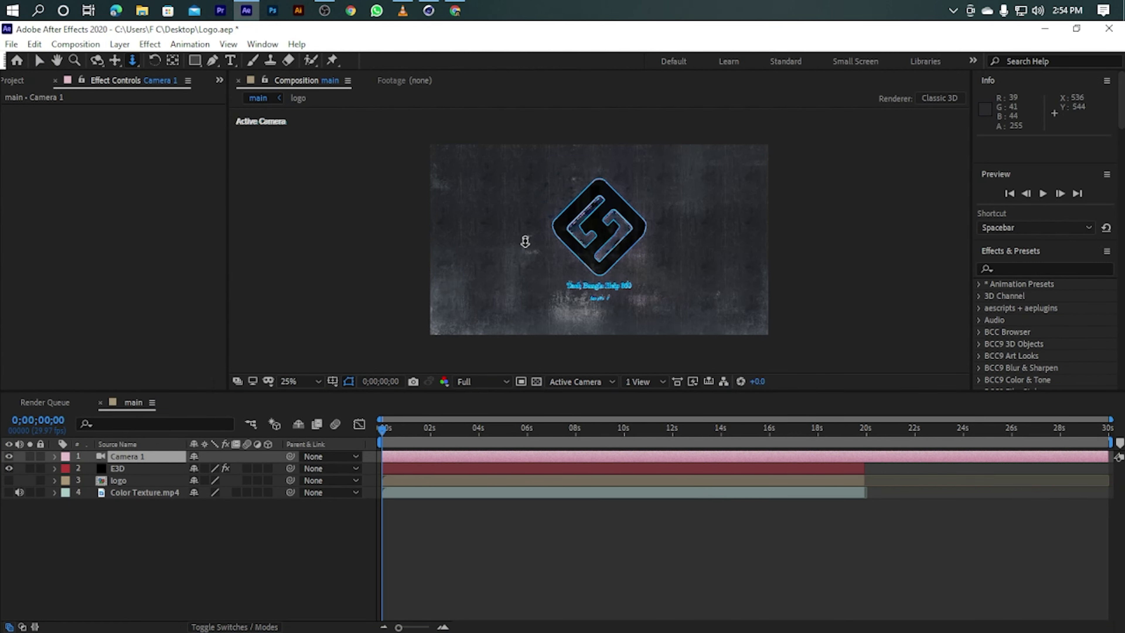
{"action": "left_click", "coordinate": [509, 248]}
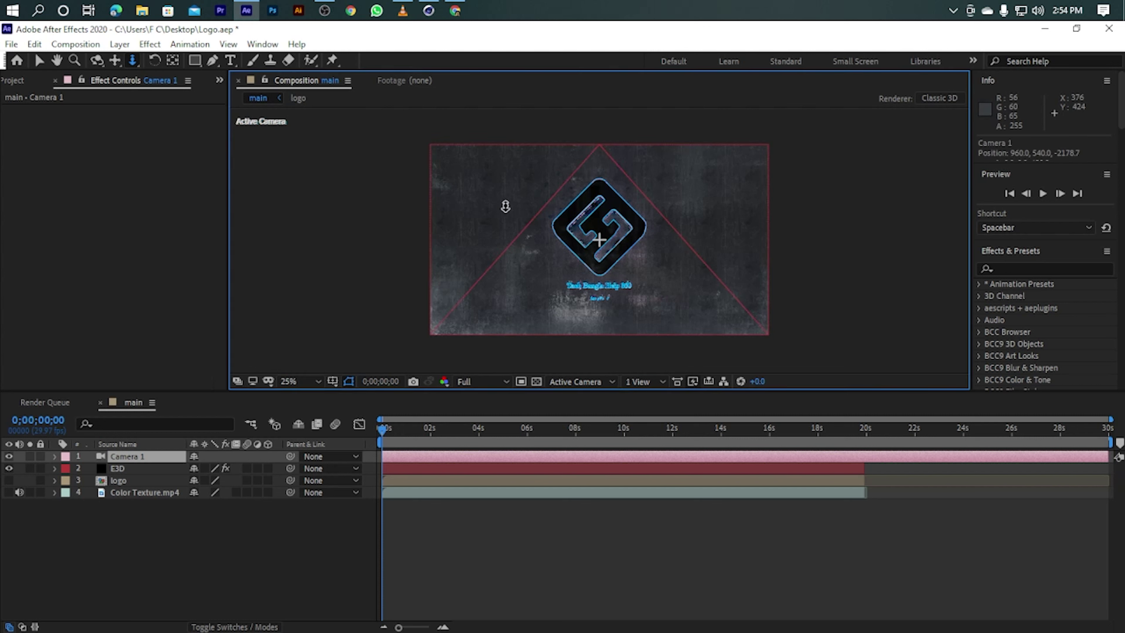
{"action": "mouse_move", "coordinate": [671, 286]}
{"action": "left_mouse_down"}
{"action": "mouse_move", "coordinate": [717, 254]}
{"action": "mouse_move", "coordinate": [721, 203]}
{"action": "left_mouse_up"}
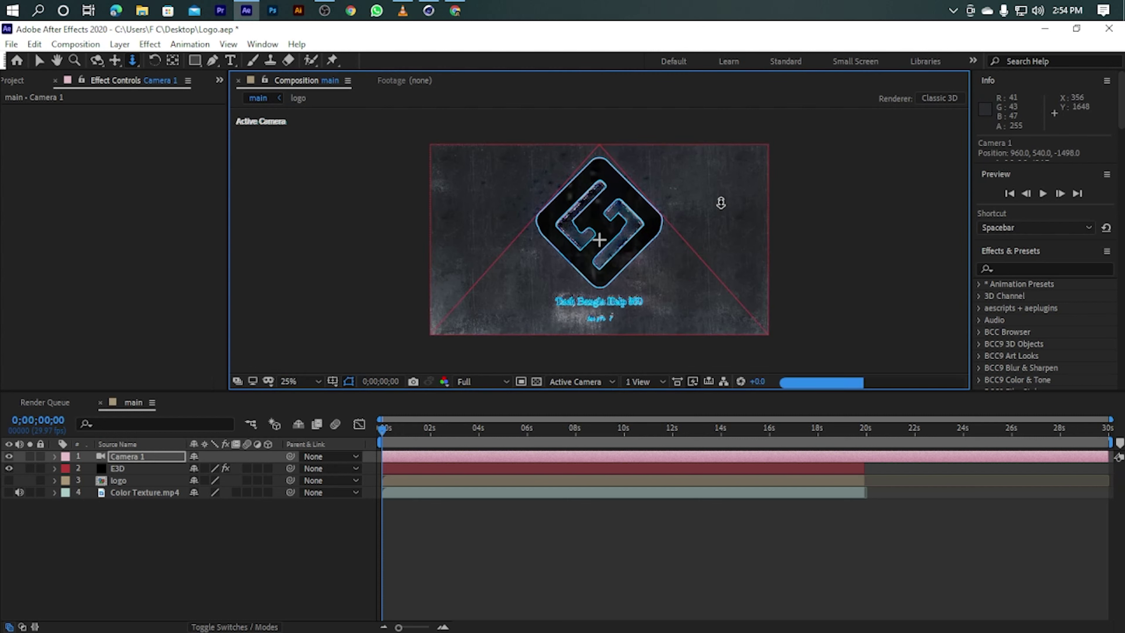
Dolly Camera 1 closer and back, then pan it sideways to reframe the logo
{"action": "left_click_drag", "start_coordinate": [765, 350], "coordinate": [722, 189]}
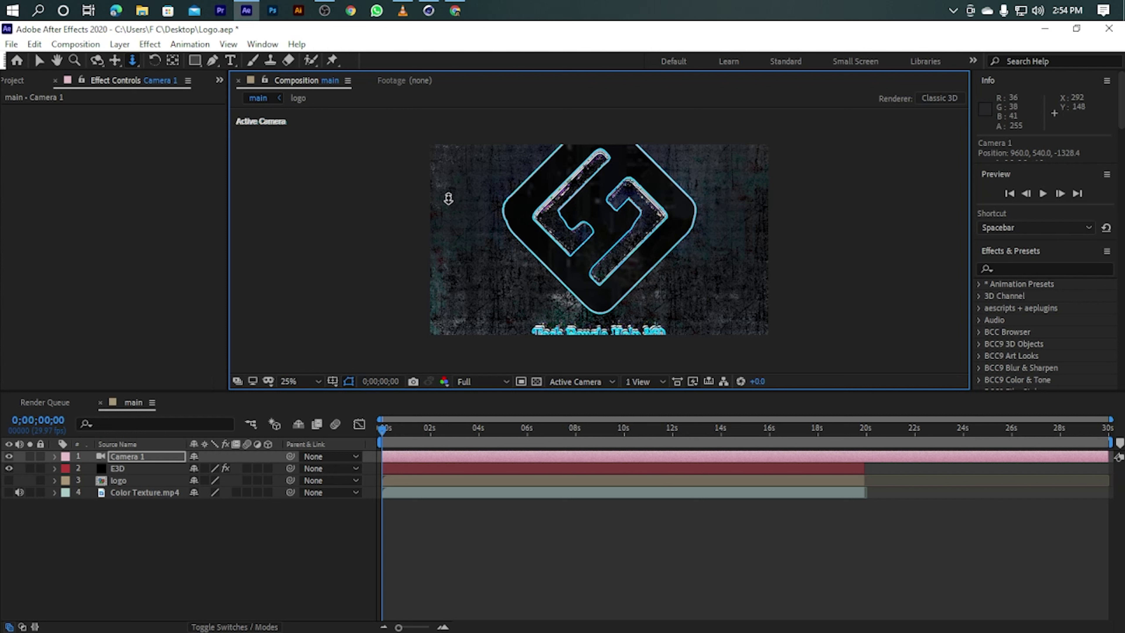
{"action": "left_click_drag", "start_coordinate": [448, 198], "coordinate": [484, 242]}
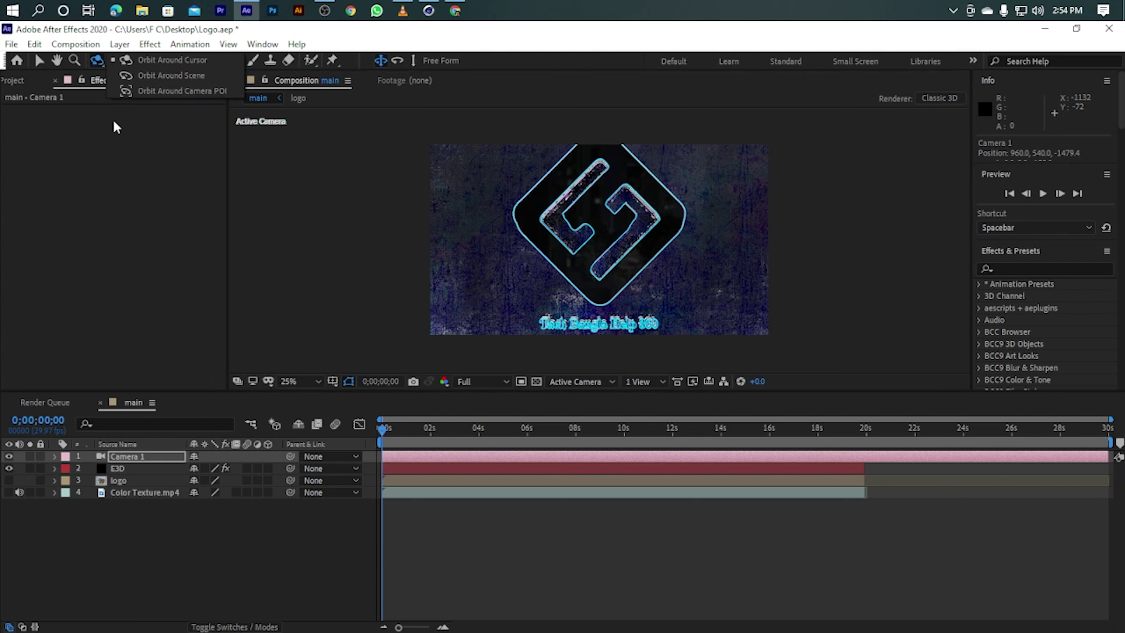
{"action": "left_click", "coordinate": [114, 61]}
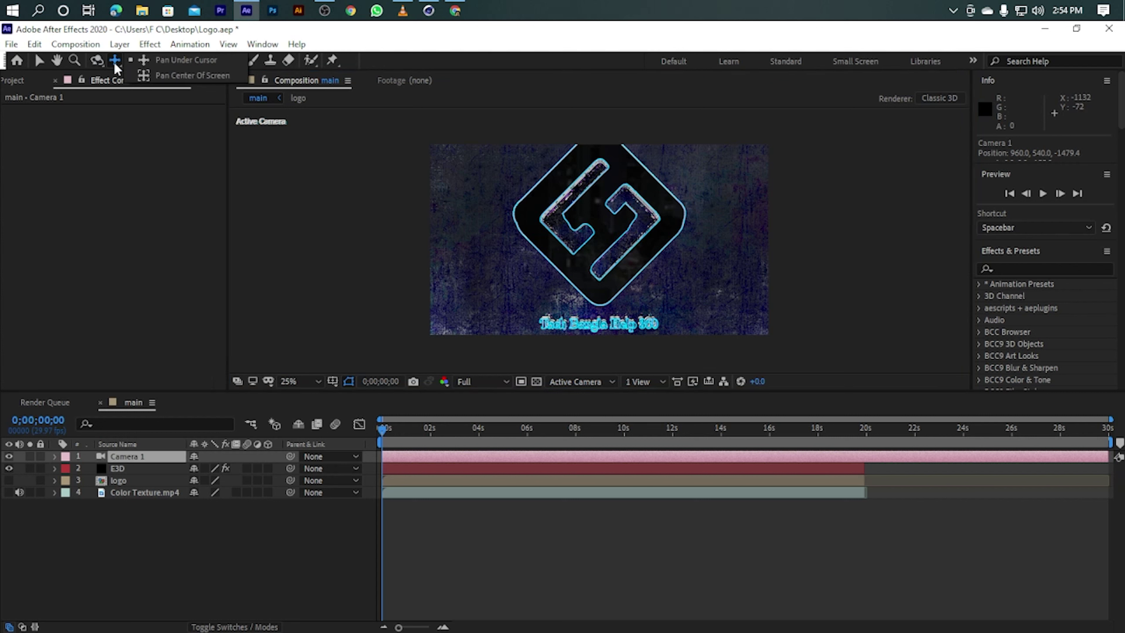
{"action": "left_click", "coordinate": [150, 163]}
{"action": "left_click", "coordinate": [464, 227]}
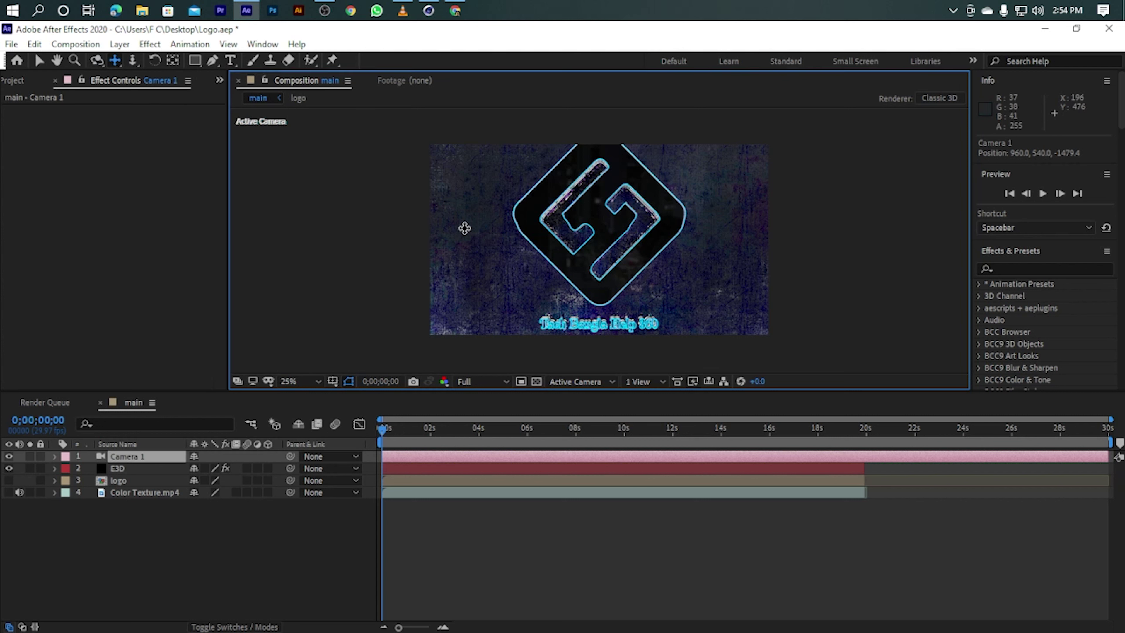
{"action": "left_click_drag", "start_coordinate": [486, 228], "coordinate": [694, 241]}
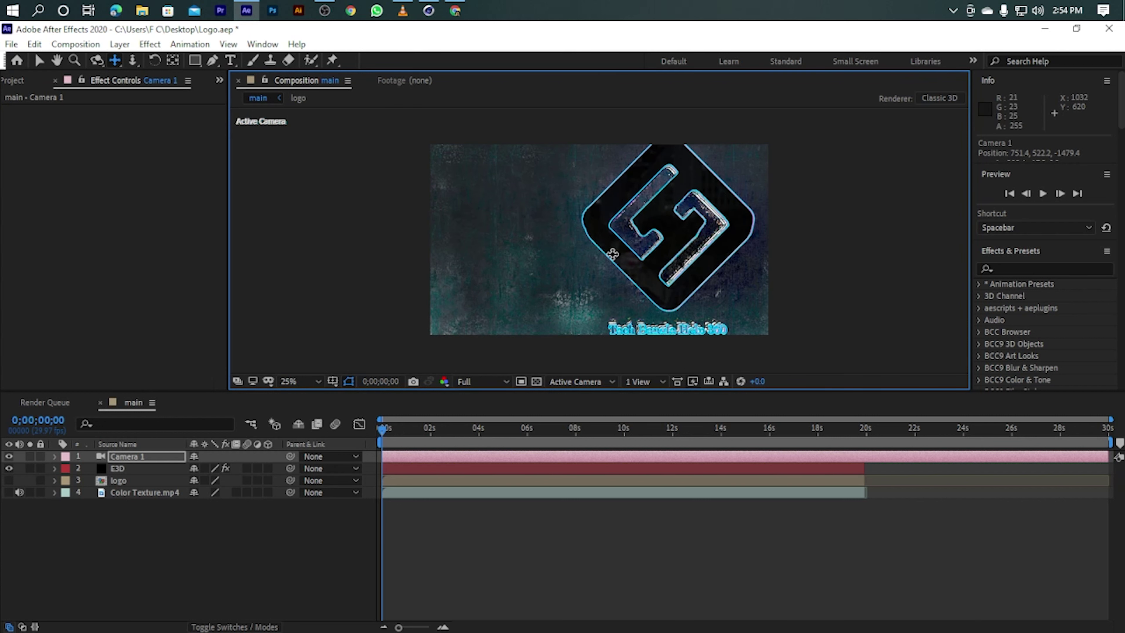
{"action": "left_click_drag", "start_coordinate": [612, 254], "coordinate": [543, 254]}
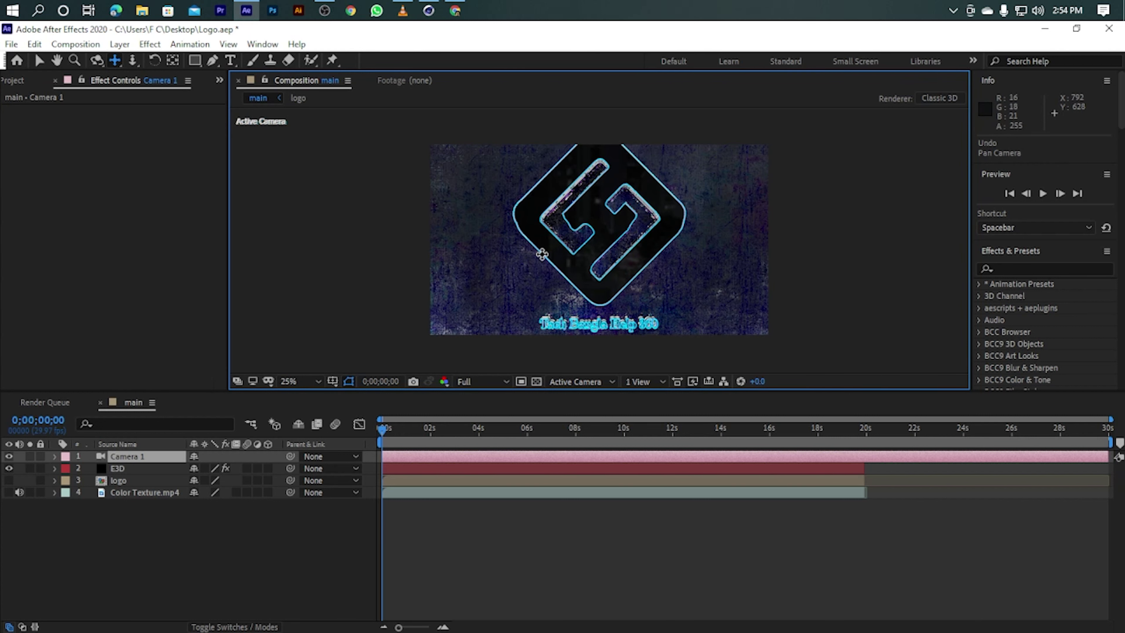
Orbit Camera 1 to a steep angle beside the logo and set preview resolution to Third
{"action": "left_click_drag", "start_coordinate": [97, 60], "coordinate": [146, 73]}
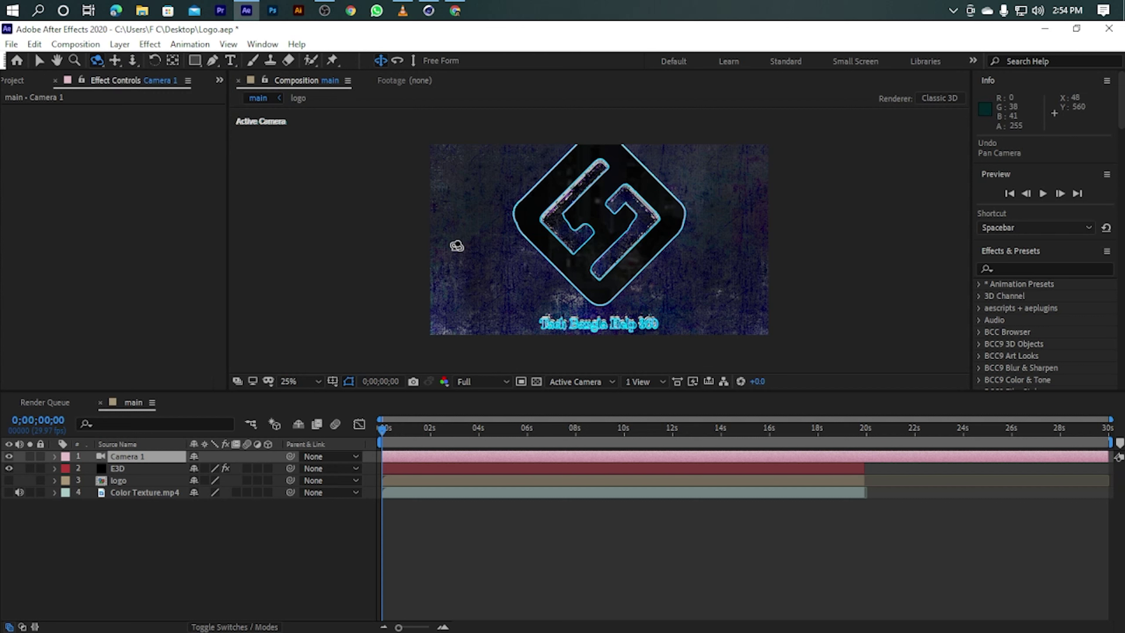
{"action": "left_click_drag", "start_coordinate": [487, 247], "coordinate": [655, 261]}
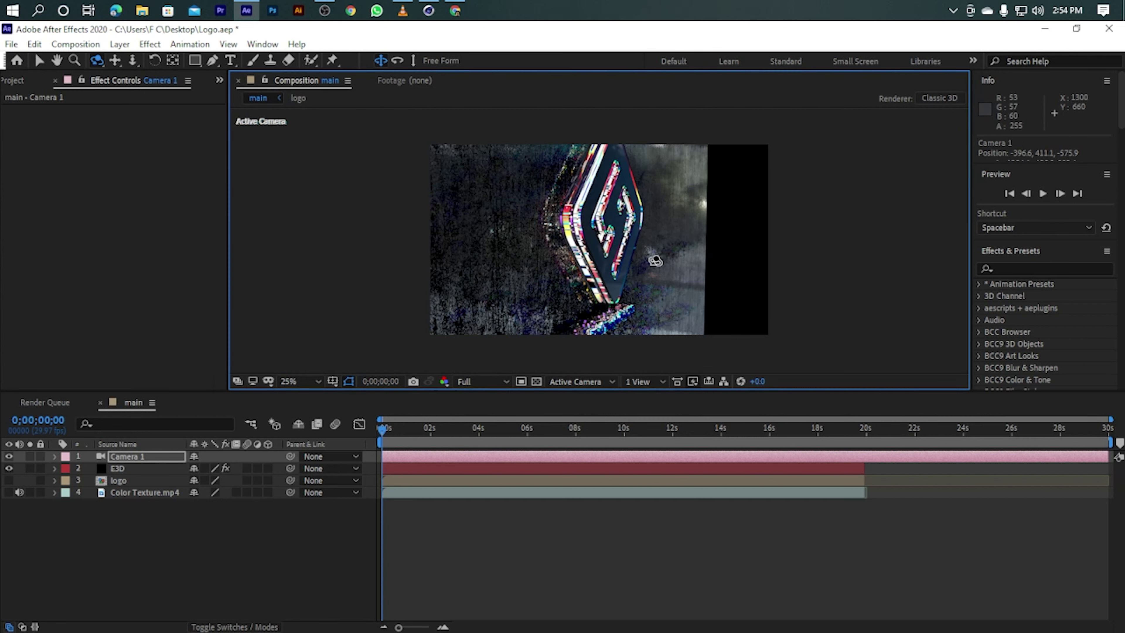
{"action": "left_click", "coordinate": [473, 389]}
{"action": "left_click", "coordinate": [483, 447]}
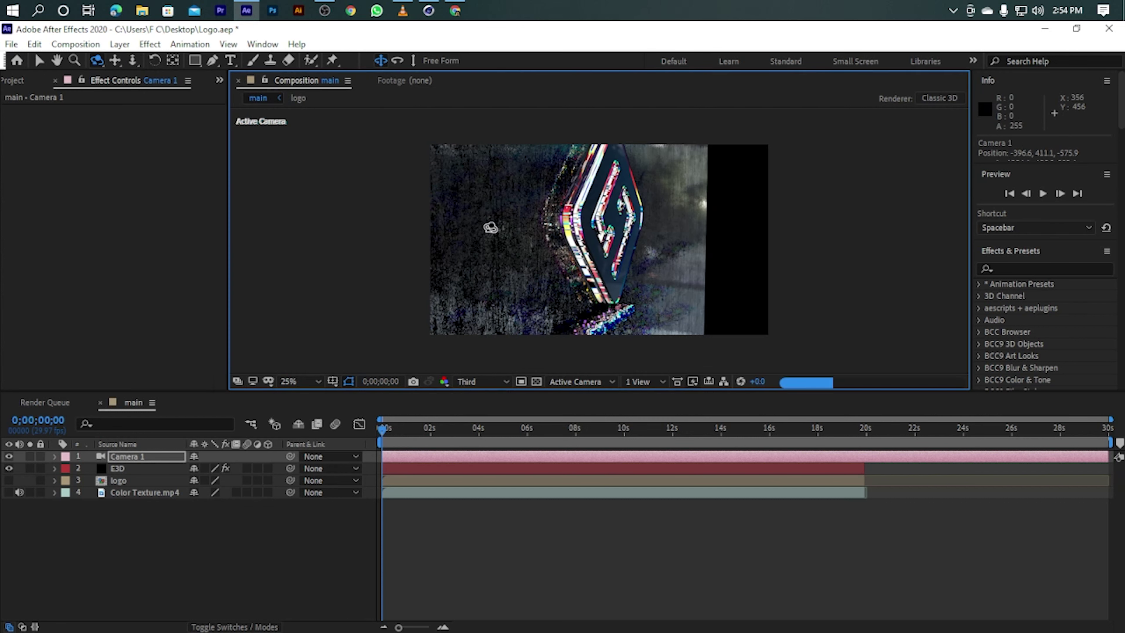
{"action": "left_click_drag", "start_coordinate": [483, 240], "coordinate": [515, 275]}
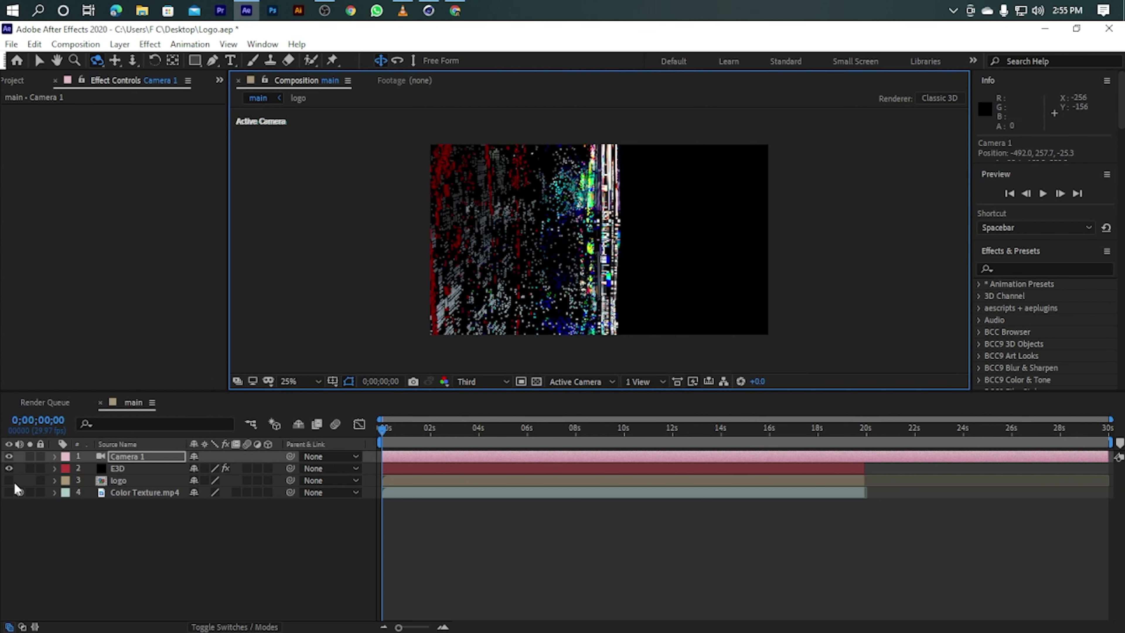
Show Camera 1's Position, restore Full resolution, and remove the stray duplicate camera layer
{"action": "key", "text": "p"}
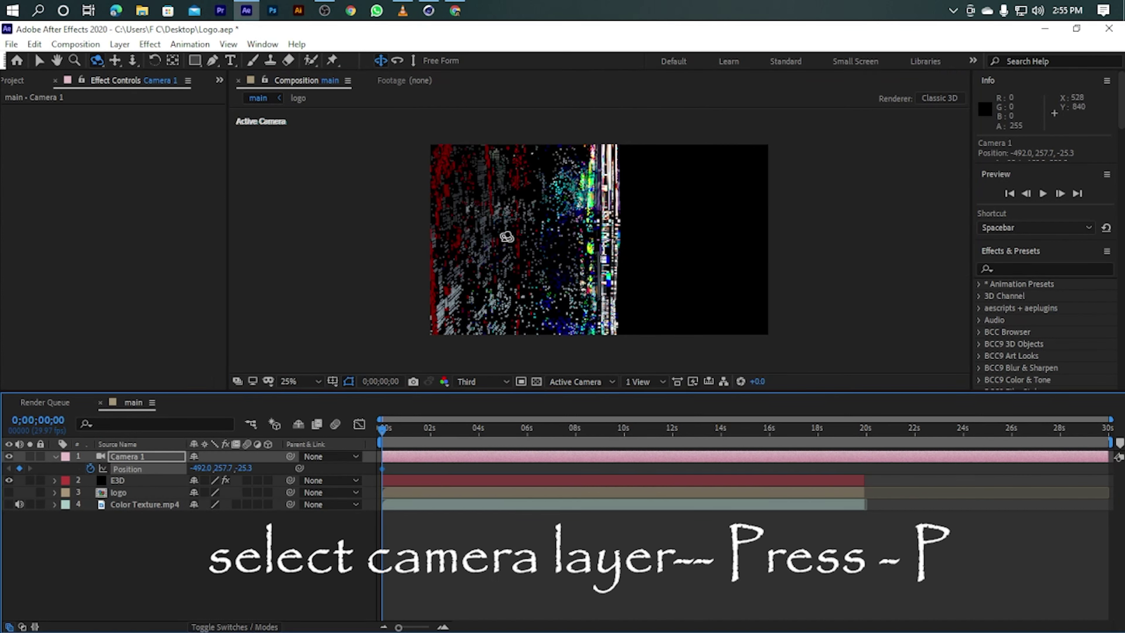
{"action": "left_click", "coordinate": [470, 382]}
{"action": "left_click", "coordinate": [470, 420]}
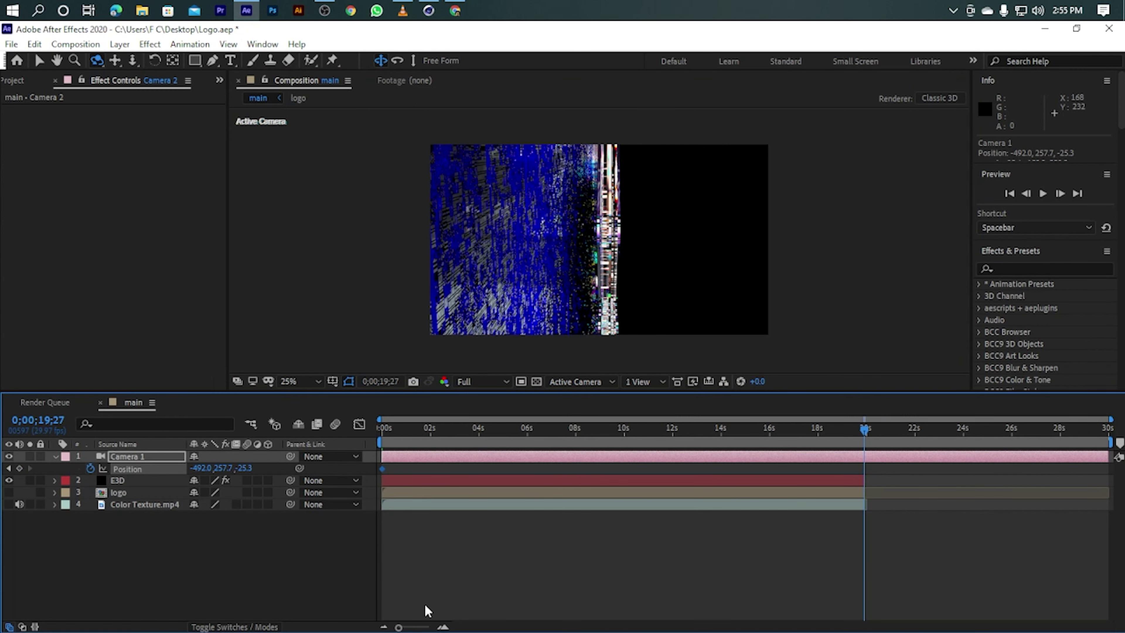
{"action": "key", "text": "ctrl+d"}
{"action": "key", "text": "ctrl+z"}
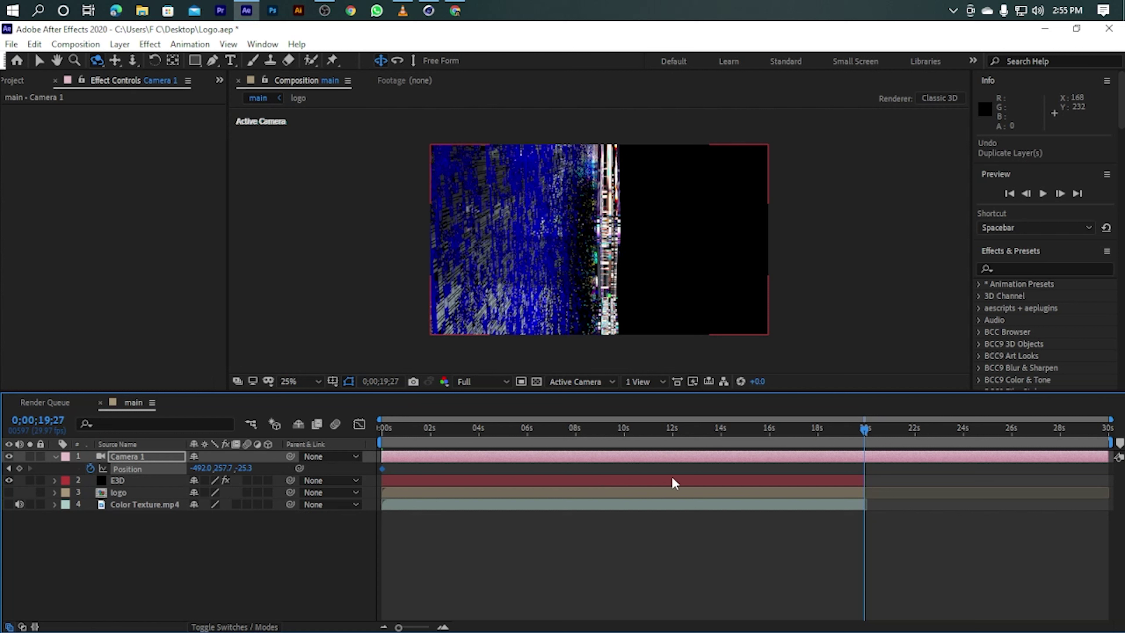
{"action": "key", "text": "ctrl+shift+d"}
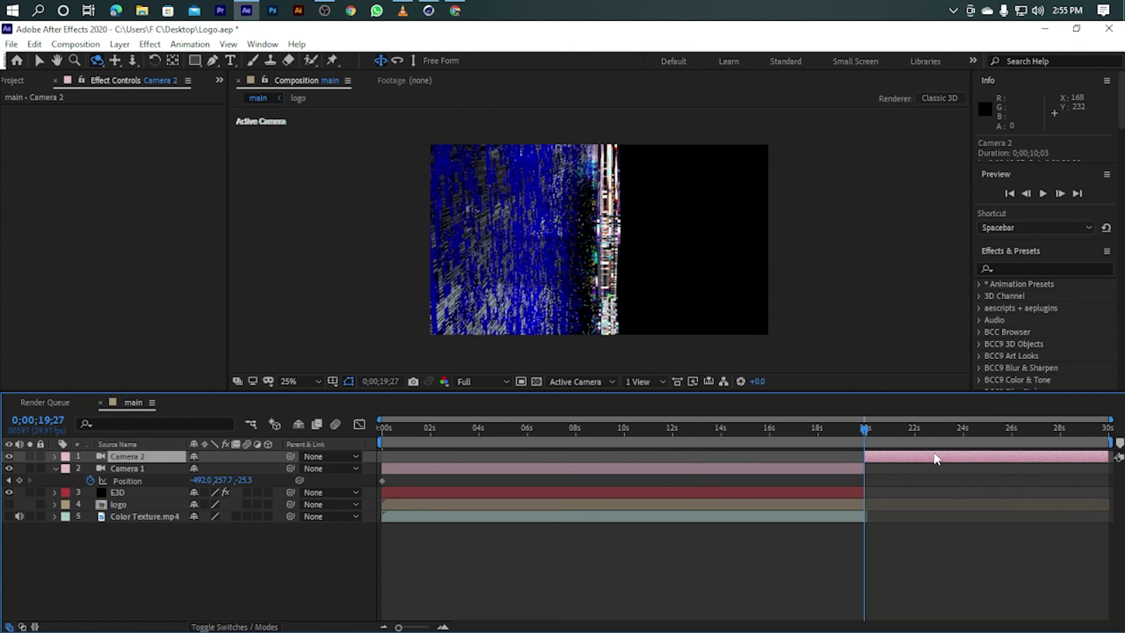
{"action": "key", "text": "Delete"}
At 0;00;19;19, orbit and dolly Camera 1 to 1102.8, 70.1, -1632.3, keyframing Position
{"action": "left_click", "coordinate": [860, 428]}
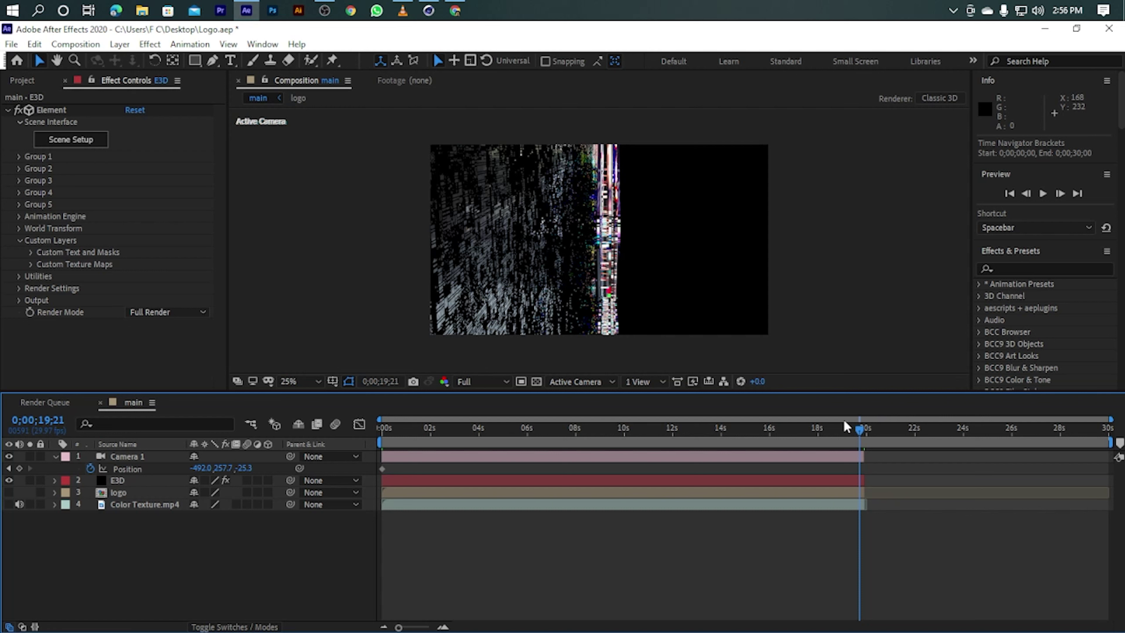
{"action": "left_click", "coordinate": [857, 428]}
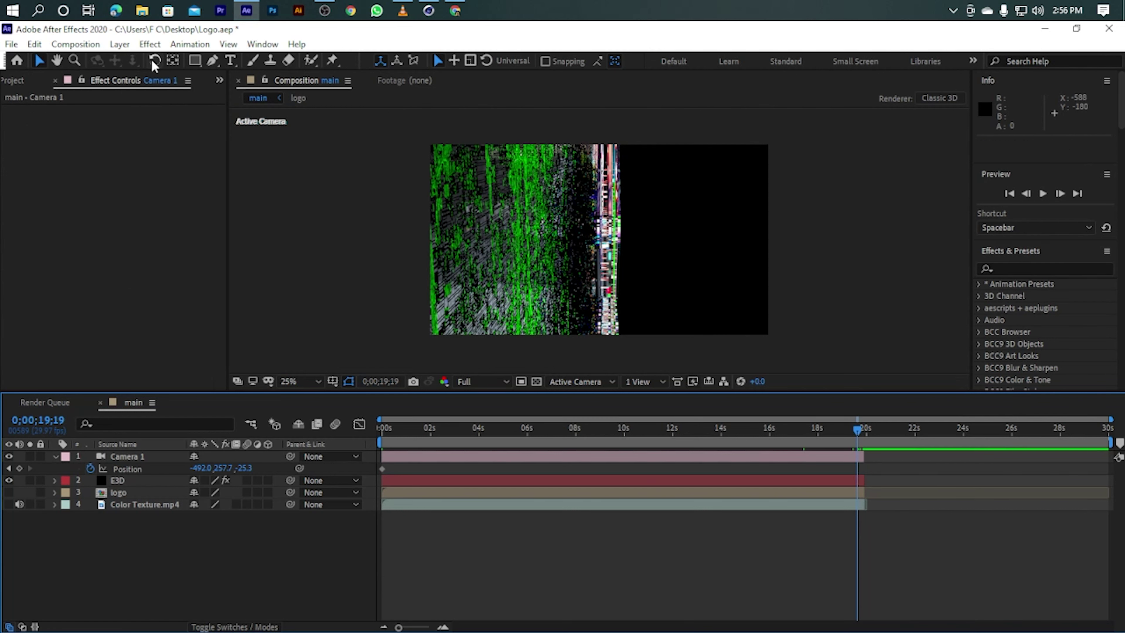
{"action": "left_click", "coordinate": [130, 457]}
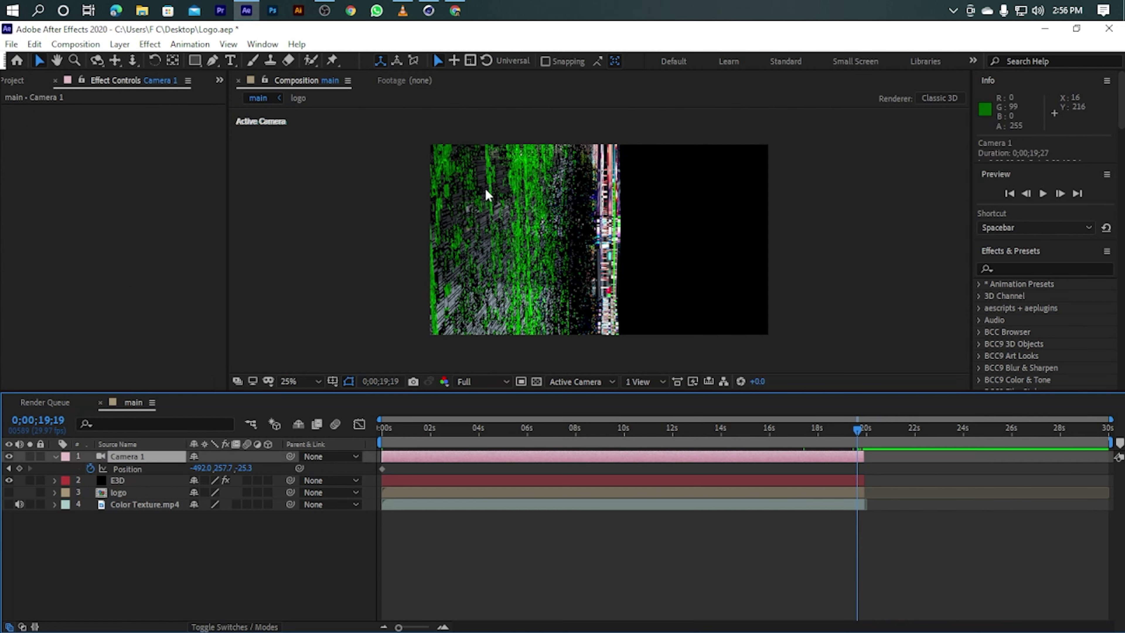
{"action": "left_click", "coordinate": [97, 60]}
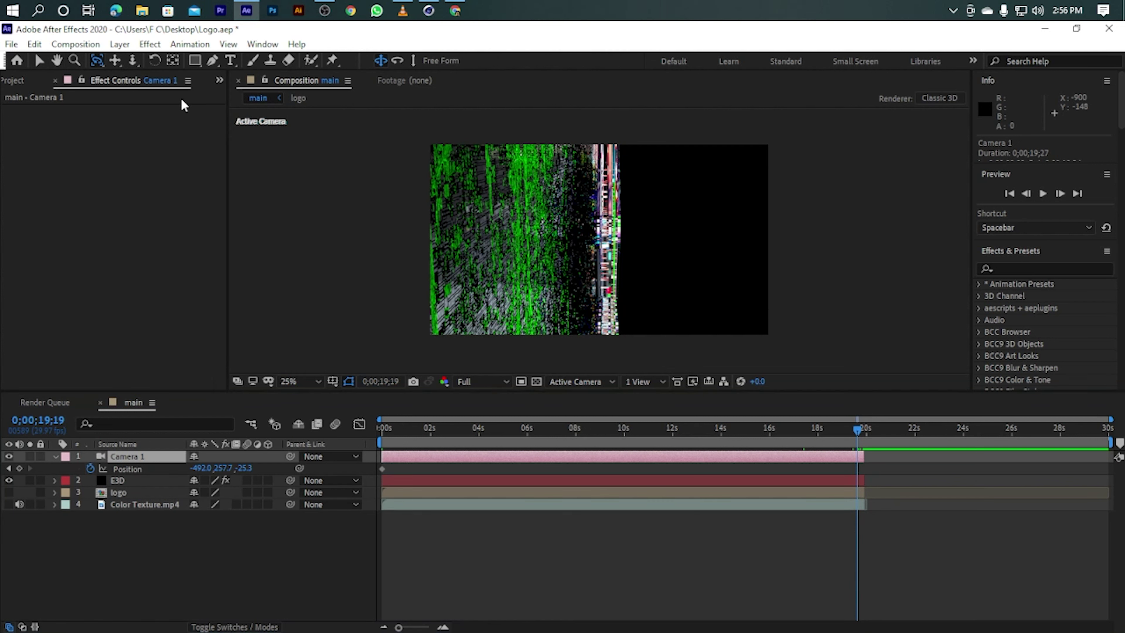
{"action": "left_click_drag", "start_coordinate": [559, 207], "coordinate": [510, 208]}
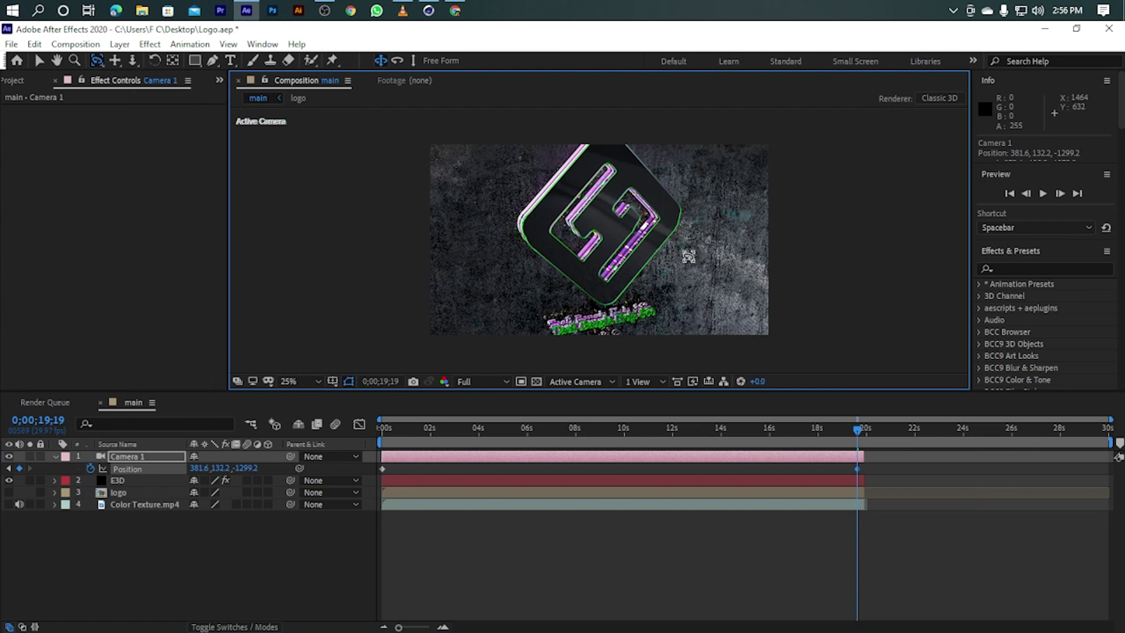
{"action": "mouse_move", "coordinate": [689, 256]}
{"action": "left_mouse_down"}
{"action": "mouse_move", "coordinate": [678, 252]}
{"action": "mouse_move", "coordinate": [721, 250]}
{"action": "left_mouse_up"}
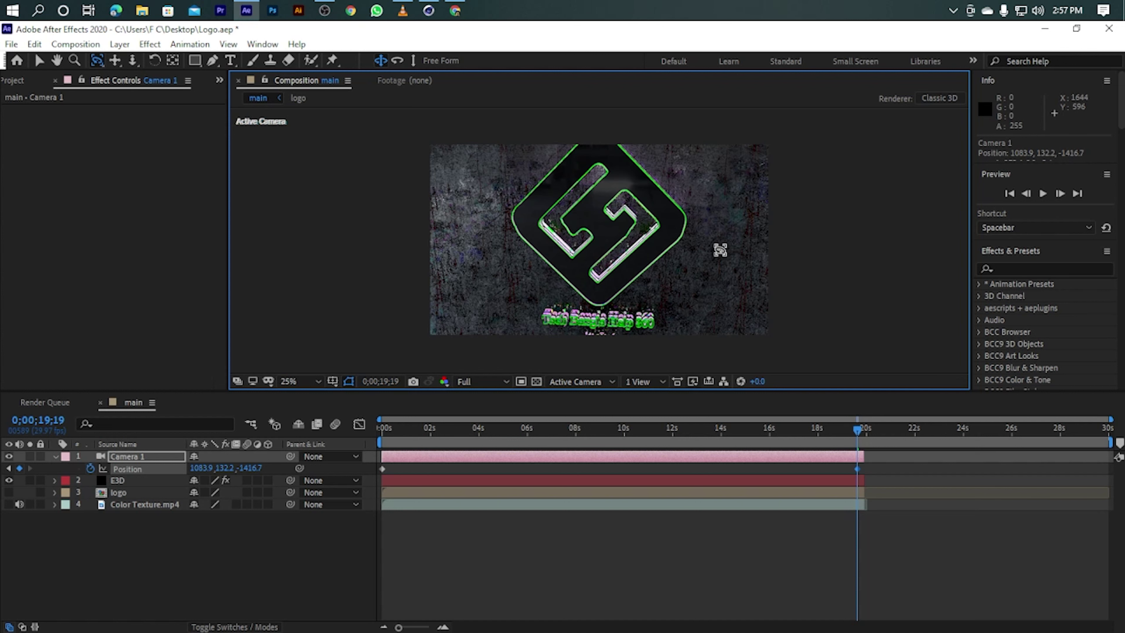
{"action": "left_click", "coordinate": [132, 60]}
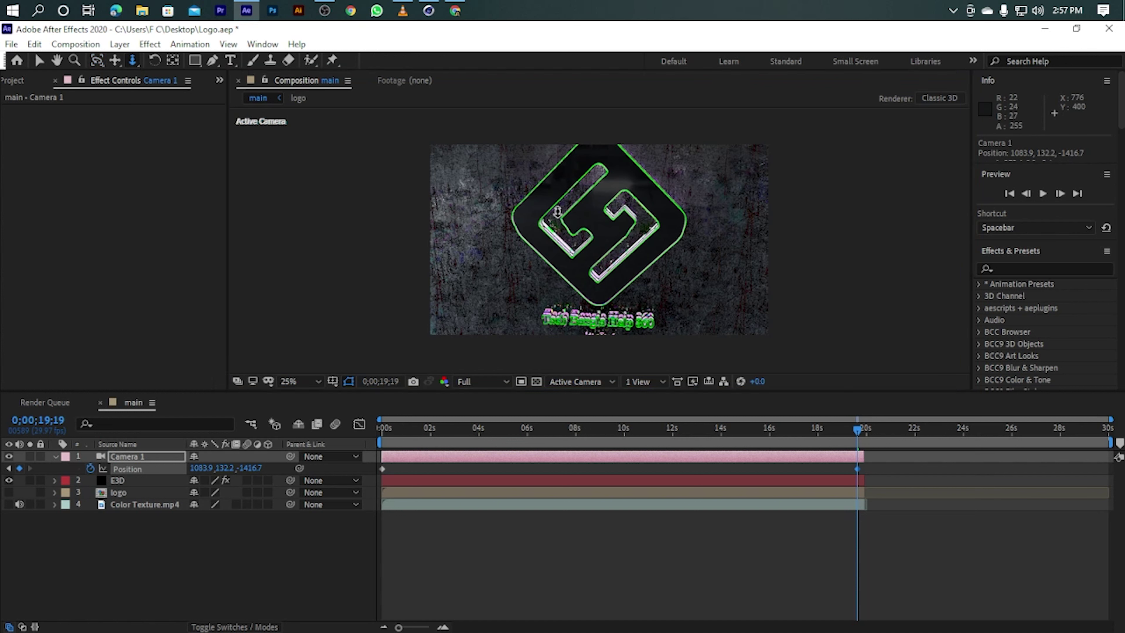
{"action": "left_click_drag", "start_coordinate": [482, 190], "coordinate": [486, 215]}
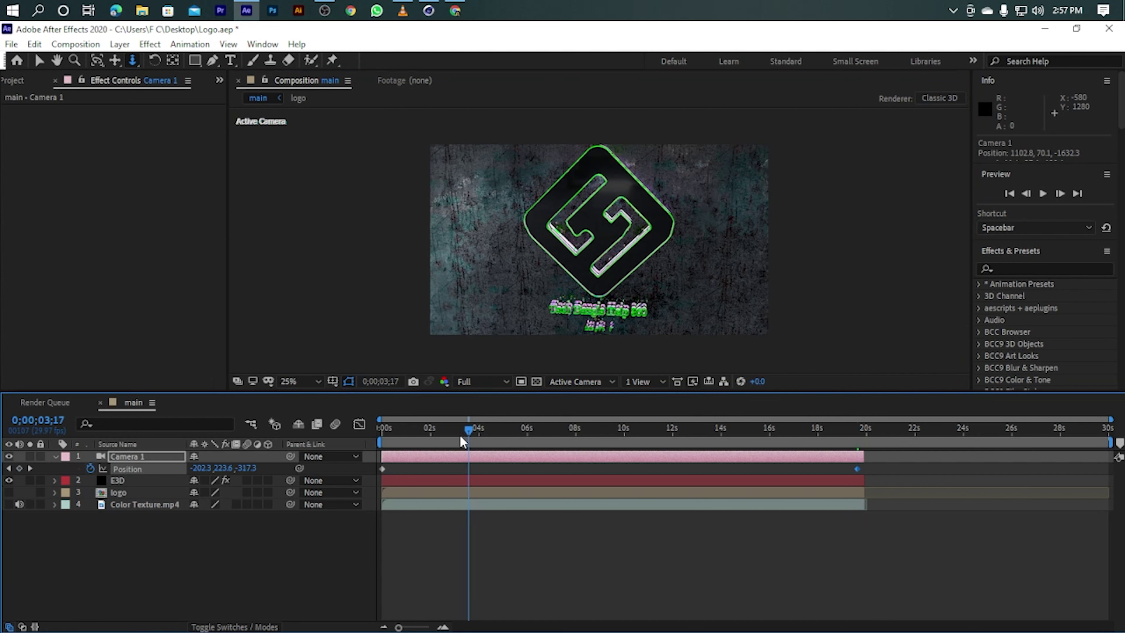
Preview the camera move and apply Easy Ease (F9) to both Position keyframes
{"action": "left_click_drag", "start_coordinate": [488, 433], "coordinate": [357, 430]}
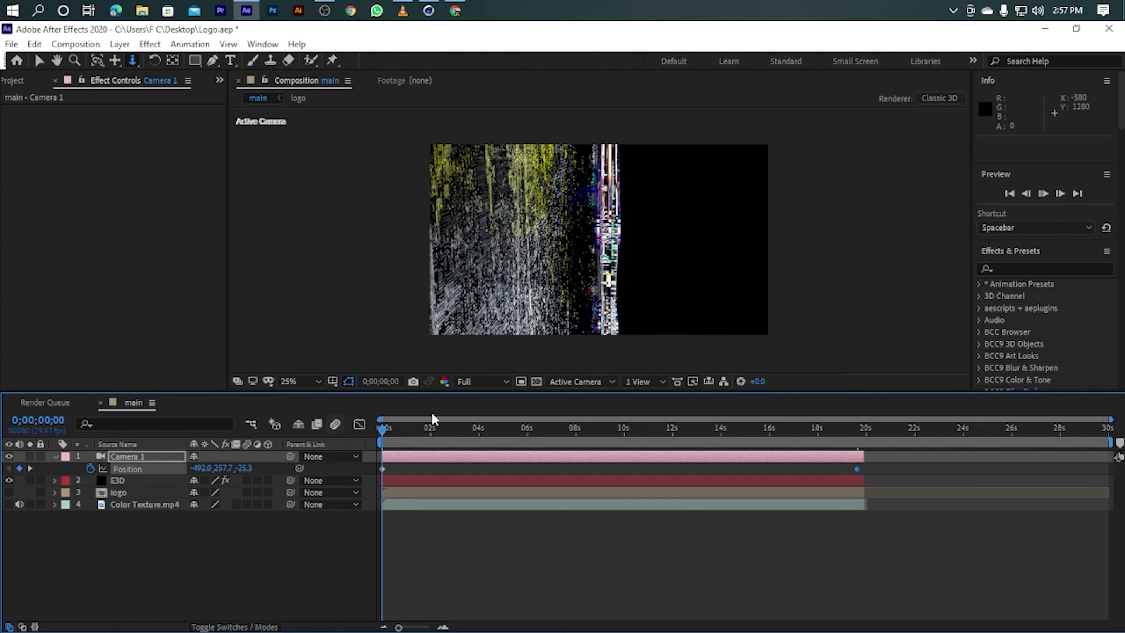
{"action": "key", "text": "space"}
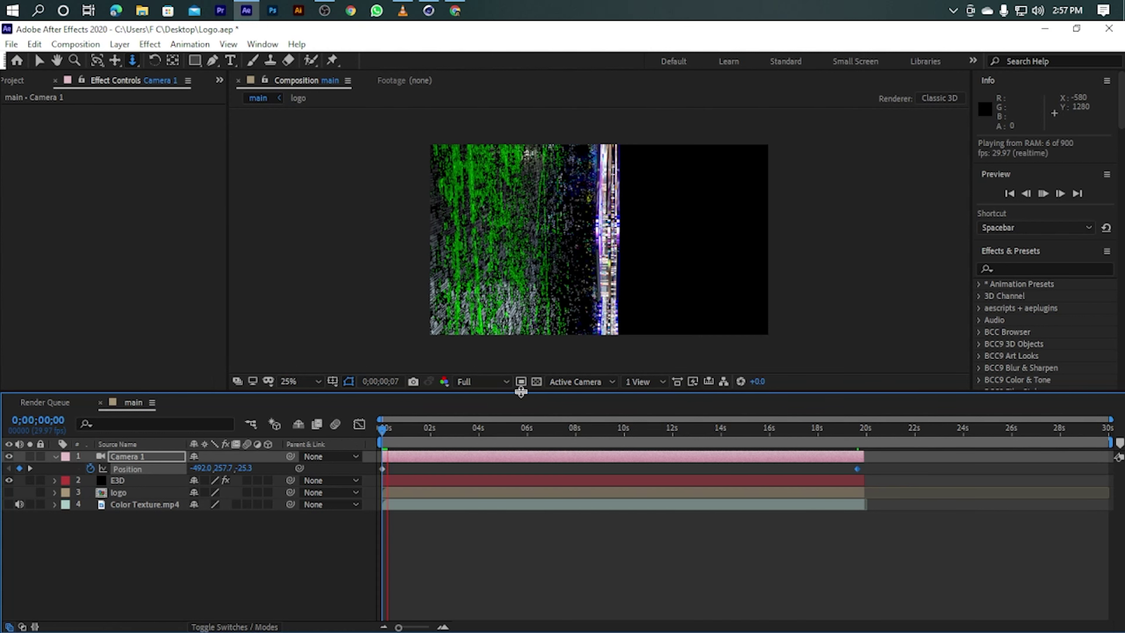
{"action": "key", "text": "space"}
{"action": "left_click", "coordinate": [148, 469]}
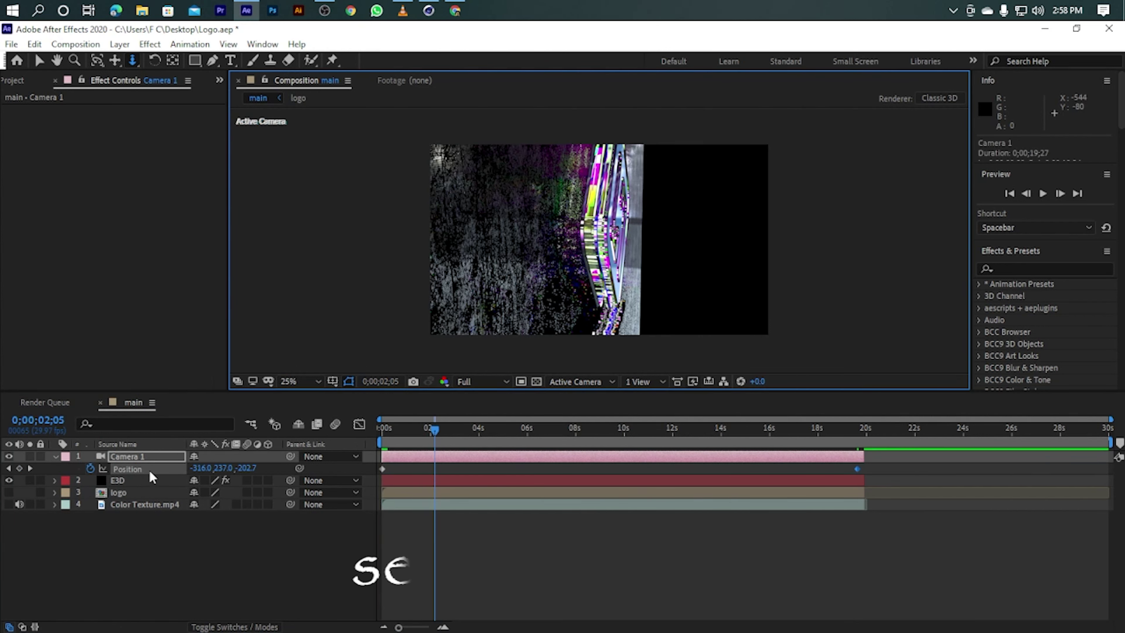
{"action": "key", "text": "F9"}
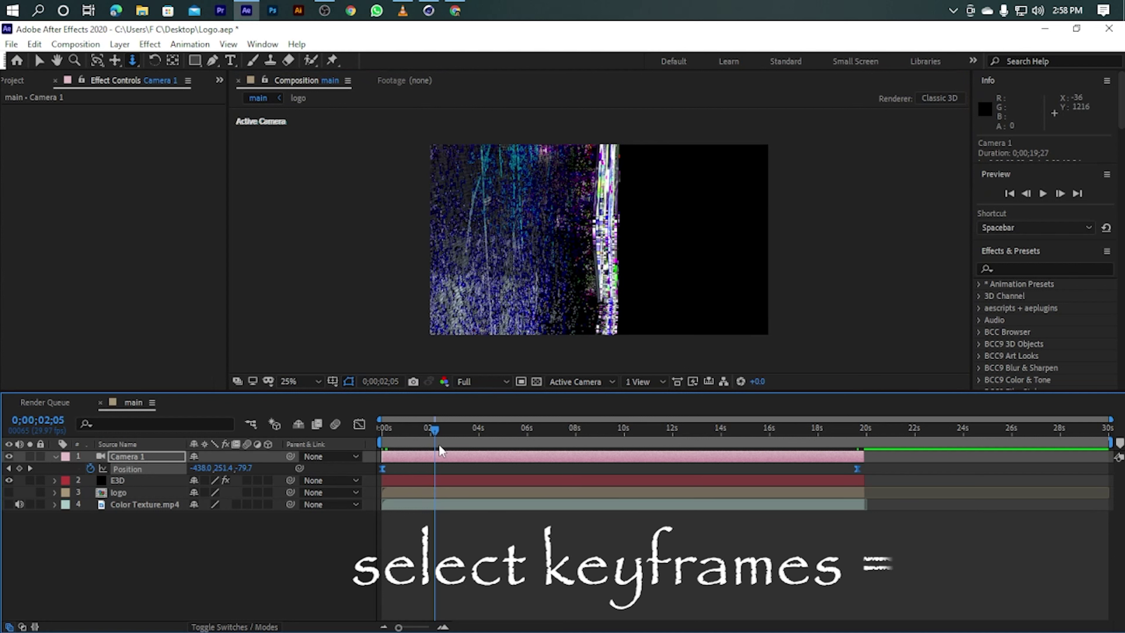
{"action": "key", "text": "space"}
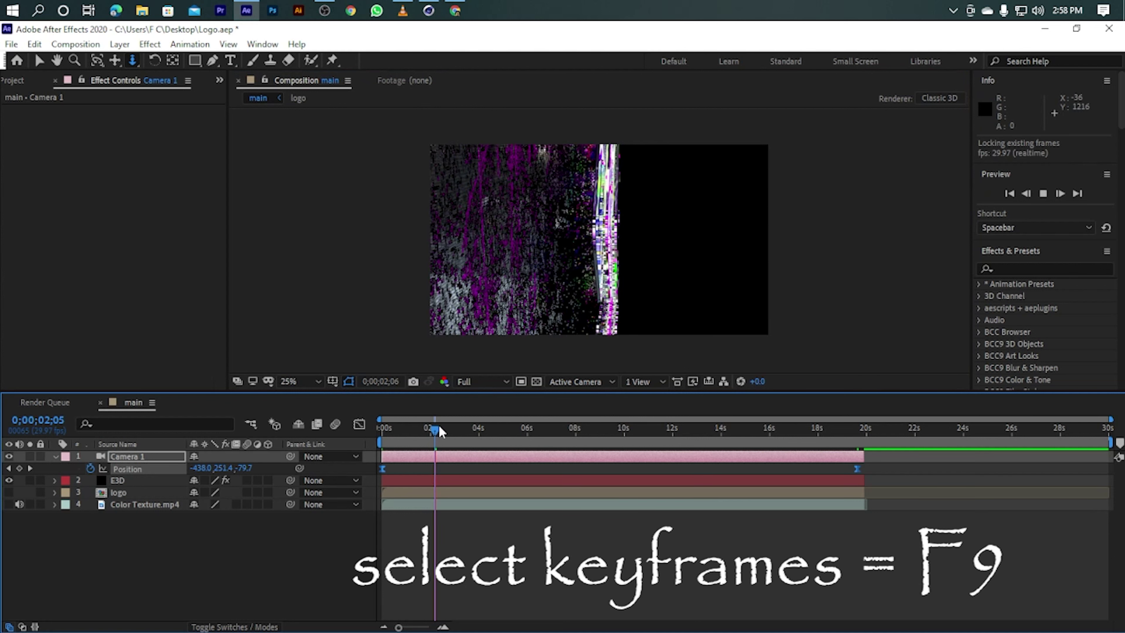
{"action": "left_click_drag", "start_coordinate": [436, 427], "coordinate": [348, 428]}
In the E3D layer's Scene Setup, set the Default material's Illumination Intensity from 180% to 100%
{"action": "left_click", "coordinate": [100, 482]}
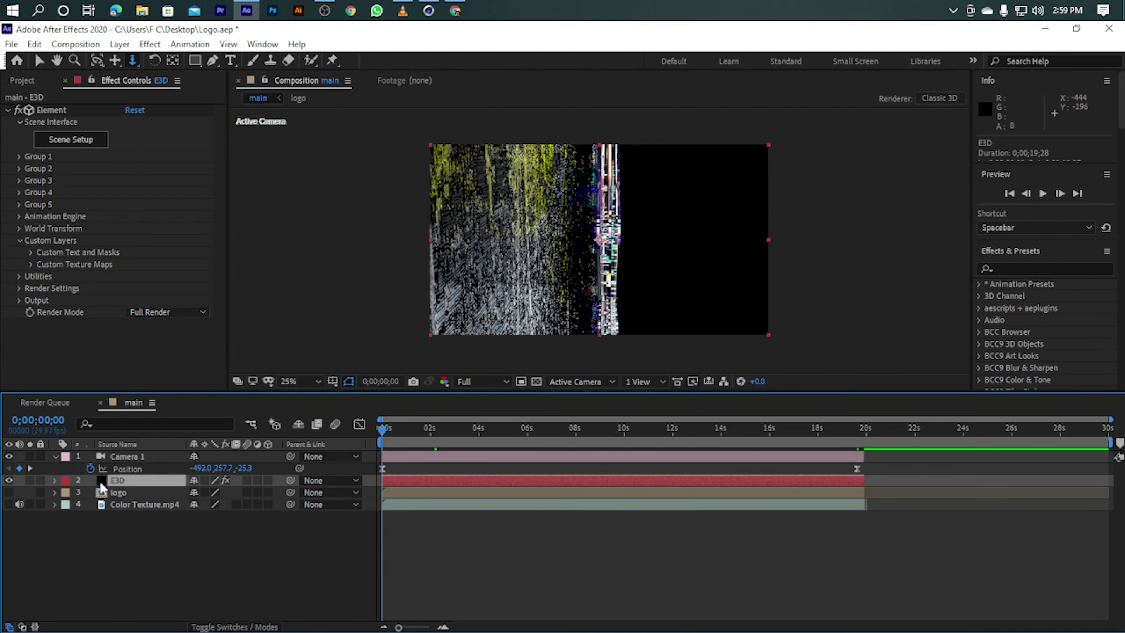
{"action": "left_click", "coordinate": [73, 140]}
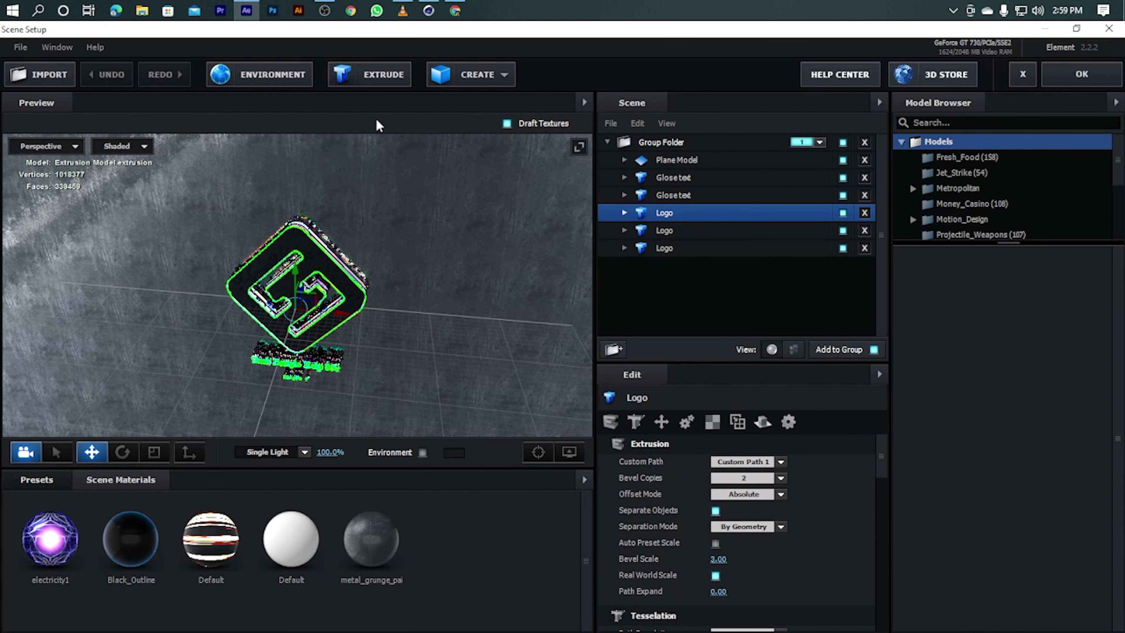
{"action": "left_click", "coordinate": [288, 540]}
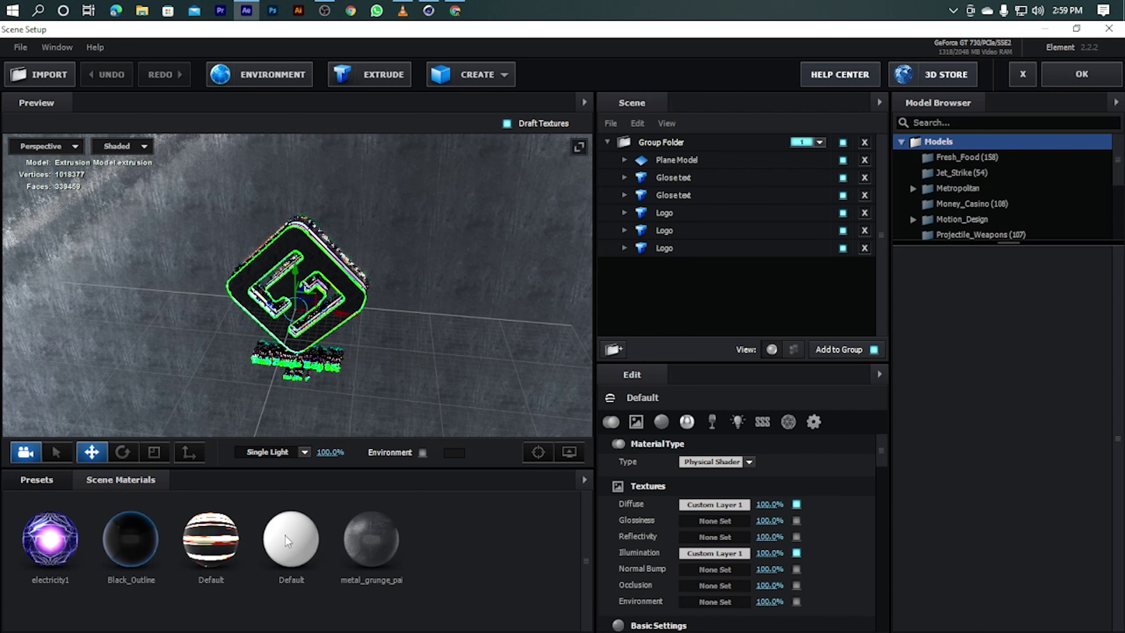
{"action": "scroll", "coordinate": [636, 503], "scroll_direction": "down", "scroll_amount": 1}
{"action": "scroll", "coordinate": [635, 503], "scroll_direction": "up", "scroll_amount": 1}
{"action": "scroll", "coordinate": [645, 504], "scroll_direction": "down", "scroll_amount": 5}
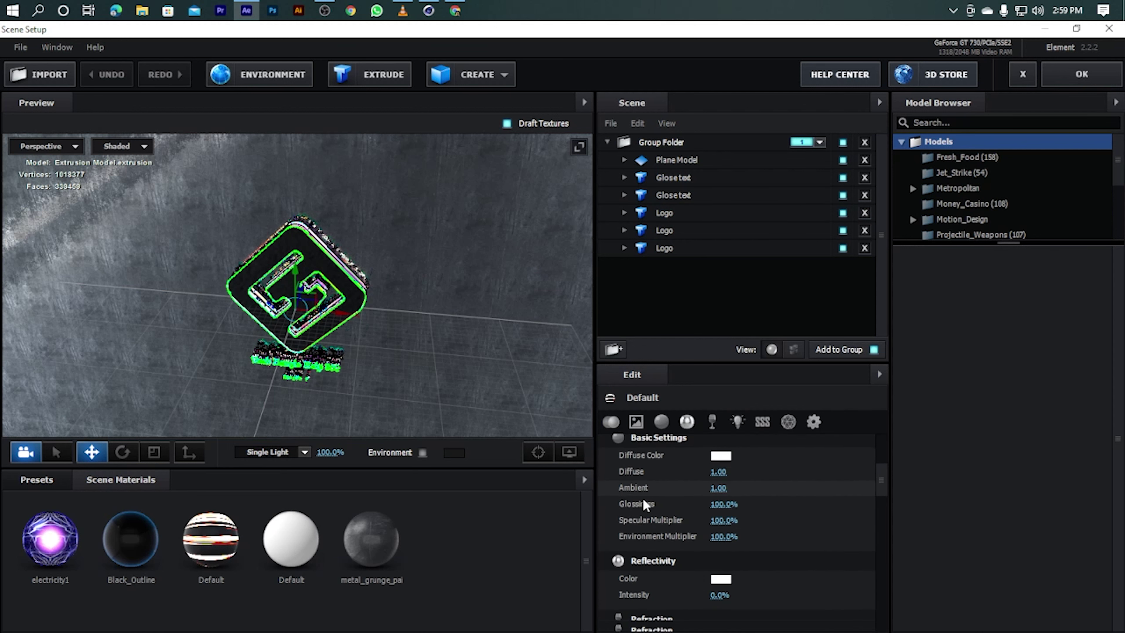
{"action": "scroll", "coordinate": [645, 504], "scroll_direction": "down", "scroll_amount": 3}
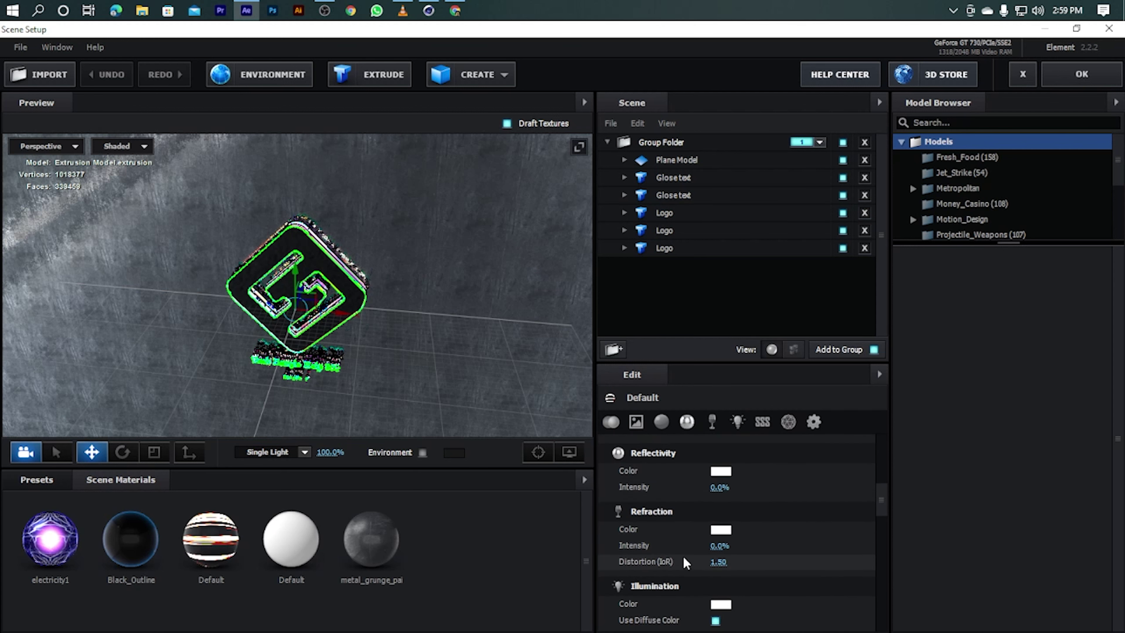
{"action": "scroll", "coordinate": [640, 539], "scroll_direction": "down", "scroll_amount": 2}
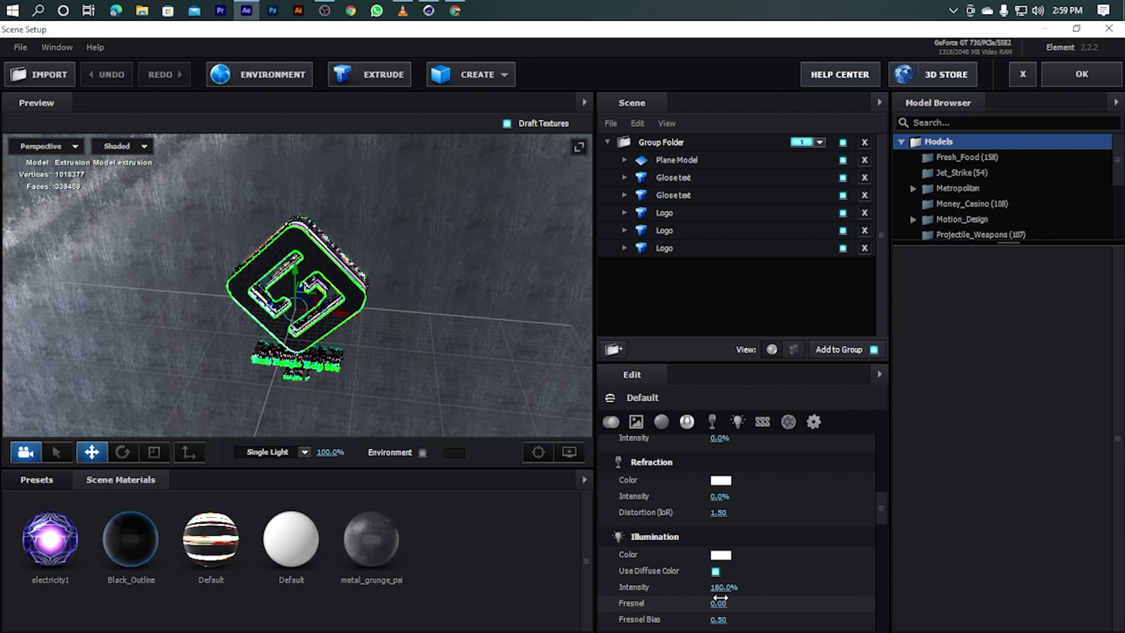
{"action": "left_click", "coordinate": [723, 587]}
{"action": "type", "text": "1"}
{"action": "key", "text": "Return"}
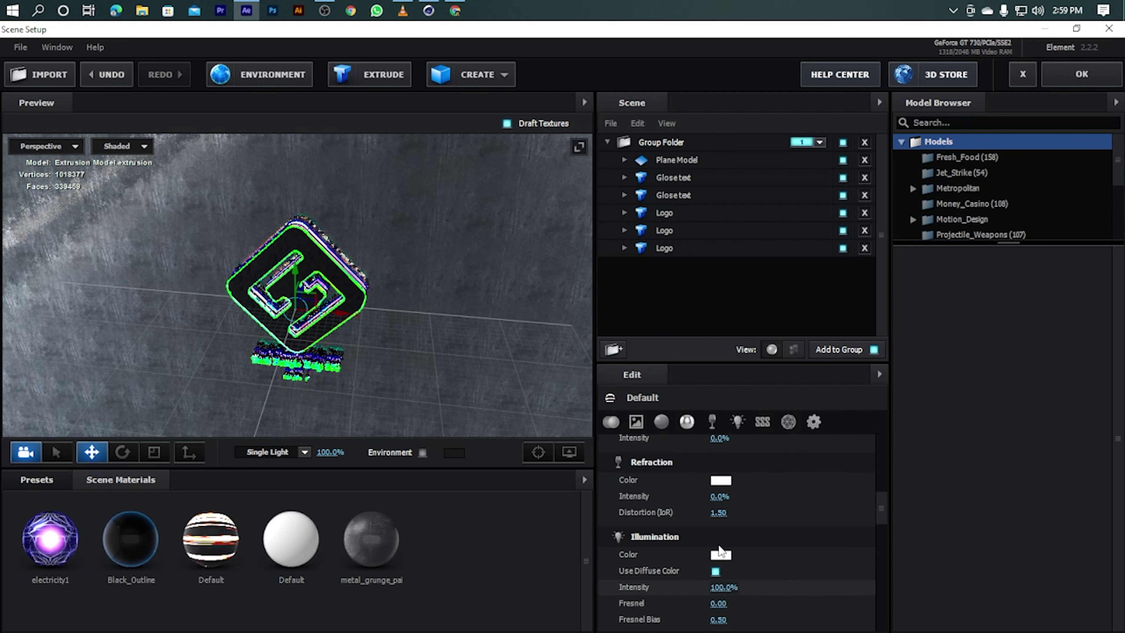
Apply the Scene Setup changes and return to the After Effects project
{"action": "left_click", "coordinate": [1072, 82]}
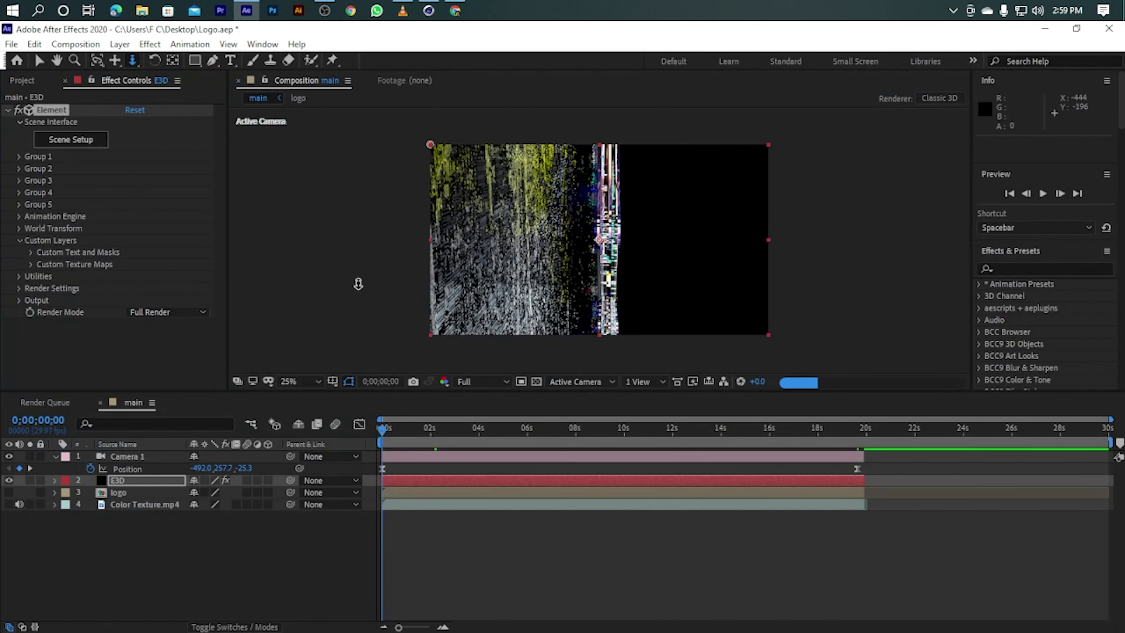
{"action": "left_click", "coordinate": [402, 10]}
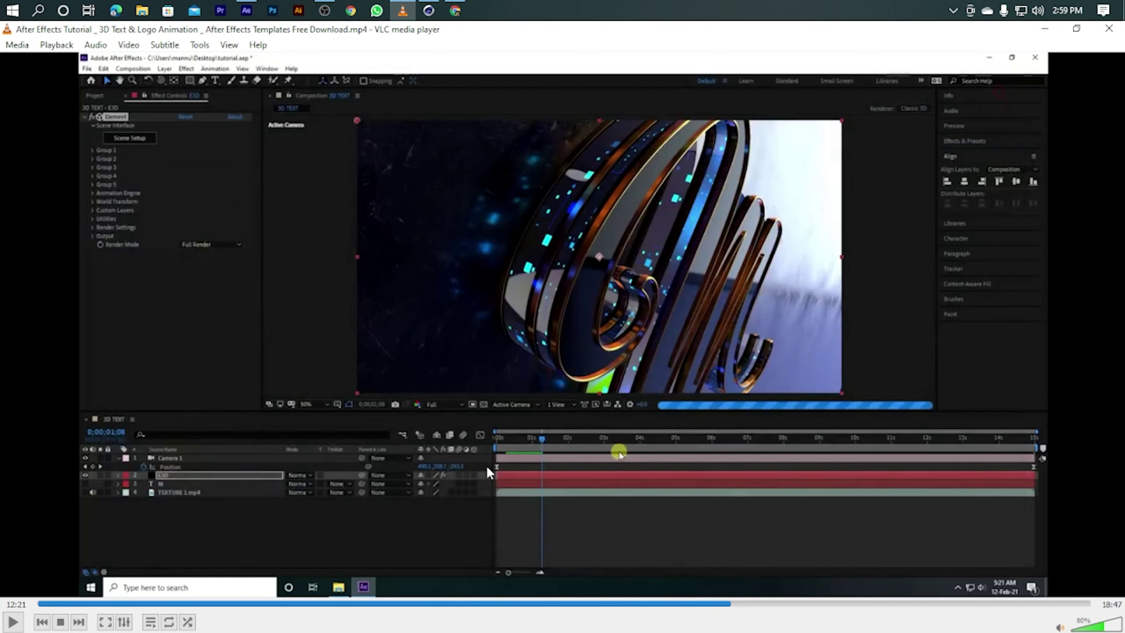
{"action": "left_click", "coordinate": [403, 10]}
Collapse Camera 1 and duplicate the E3D layer with Ctrl+D
{"action": "left_click", "coordinate": [54, 458]}
{"action": "left_click", "coordinate": [114, 472]}
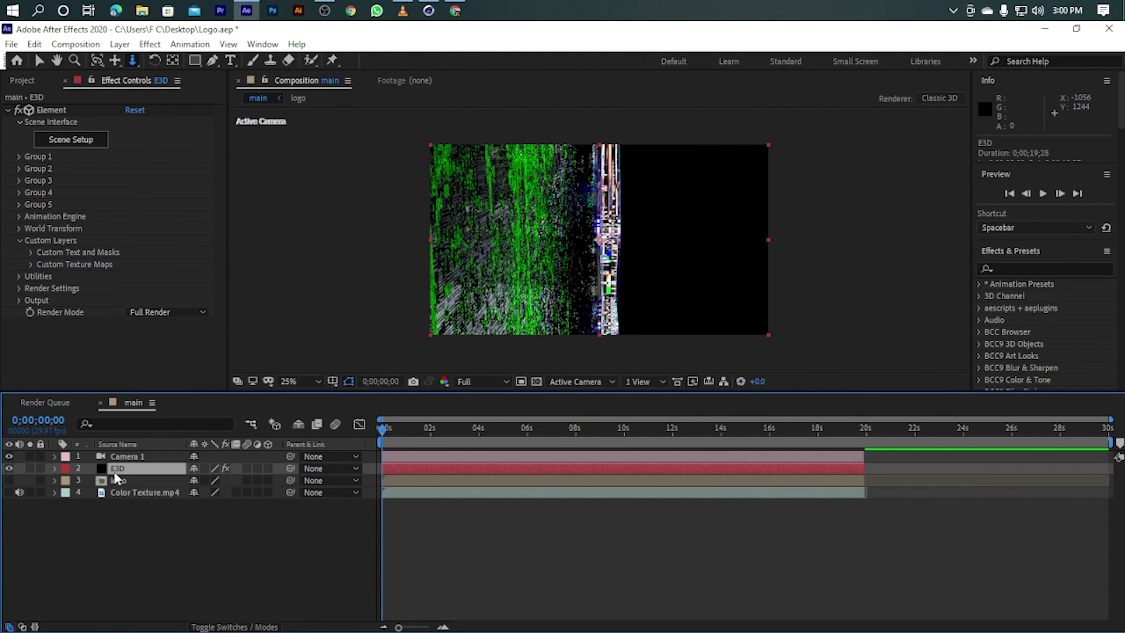
{"action": "key", "text": "ctrl+d"}
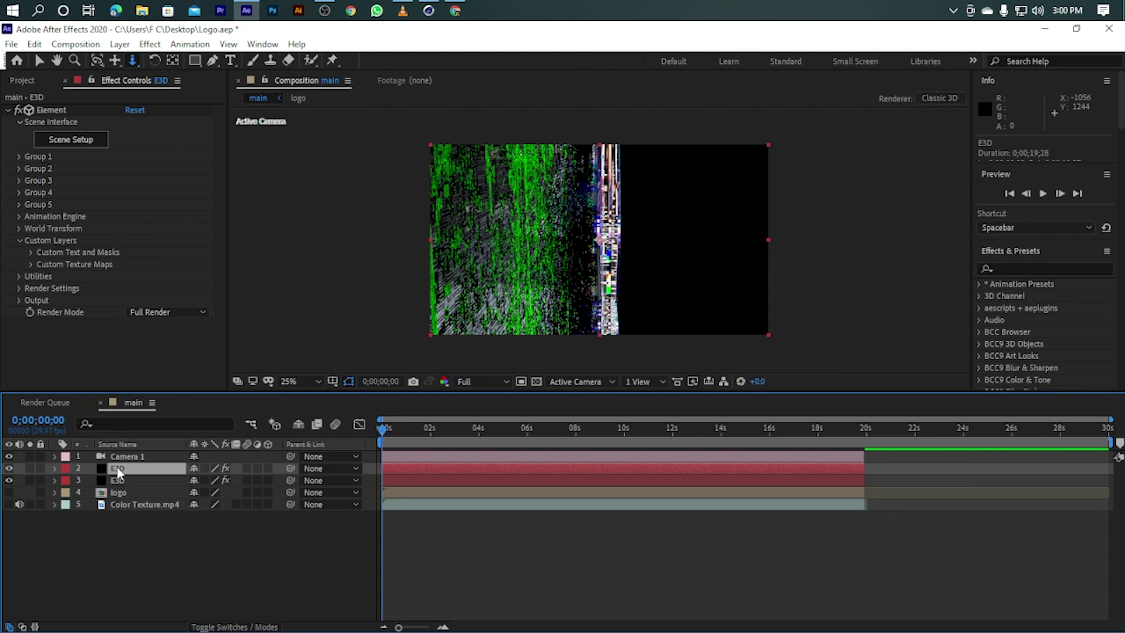
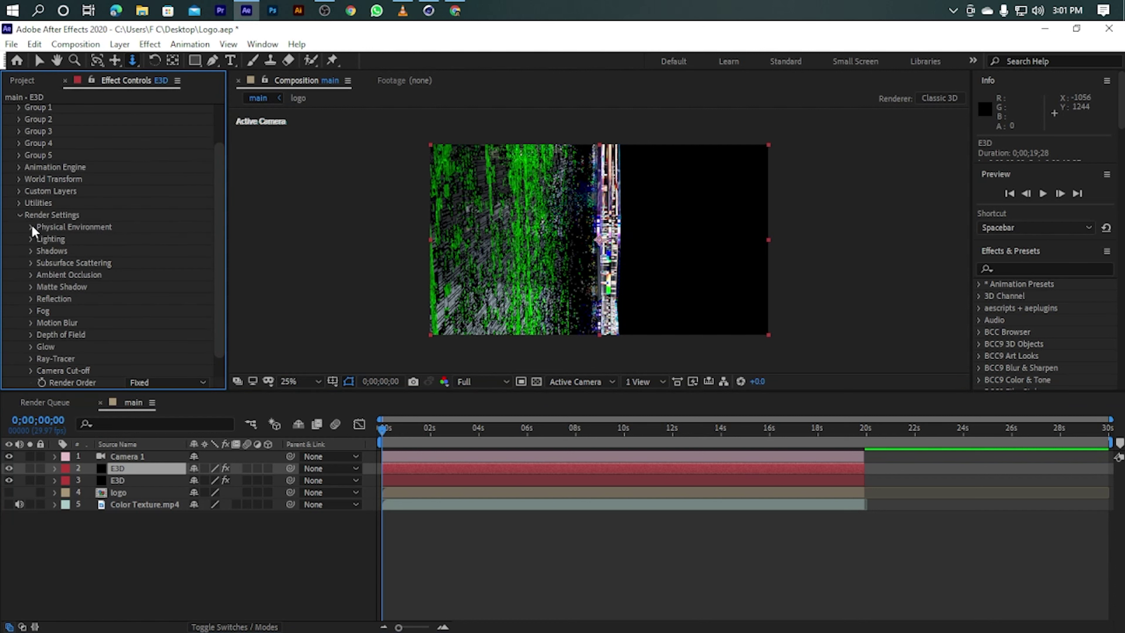
Apply the Cinema lighting preset in the Element 3D render settings
{"action": "left_click", "coordinate": [31, 227]}
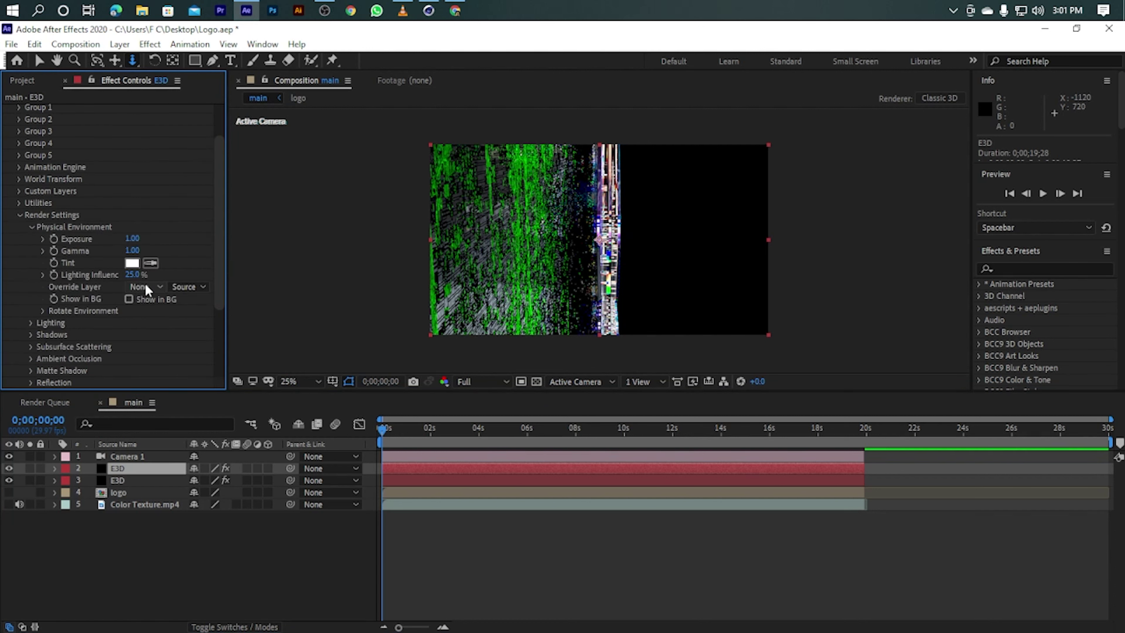
{"action": "left_click", "coordinate": [142, 287]}
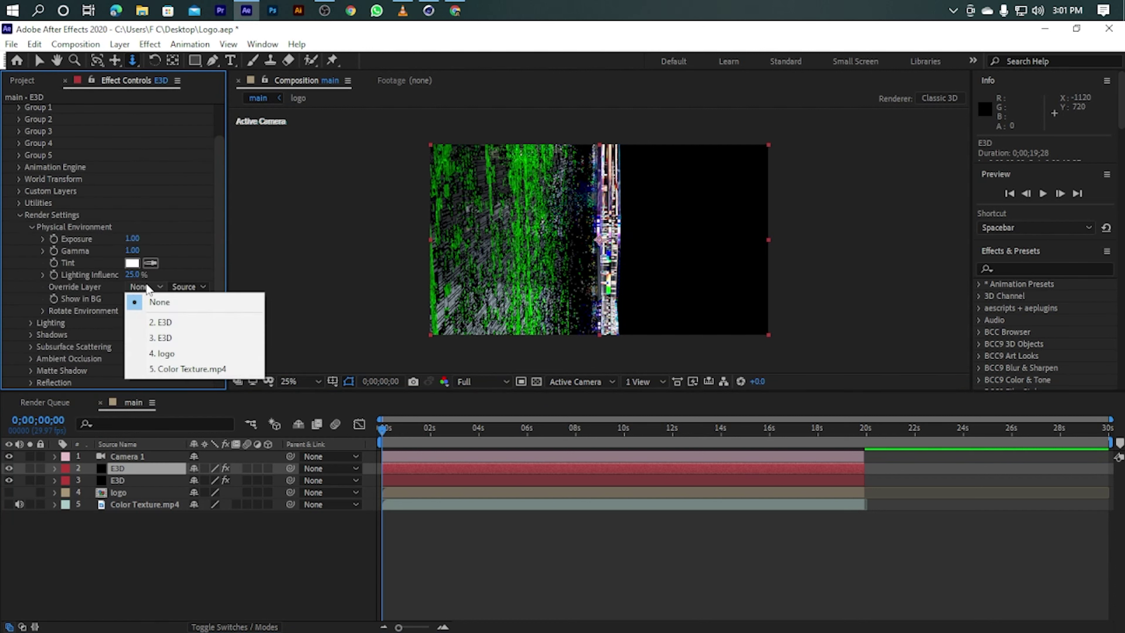
{"action": "left_click", "coordinate": [43, 275]}
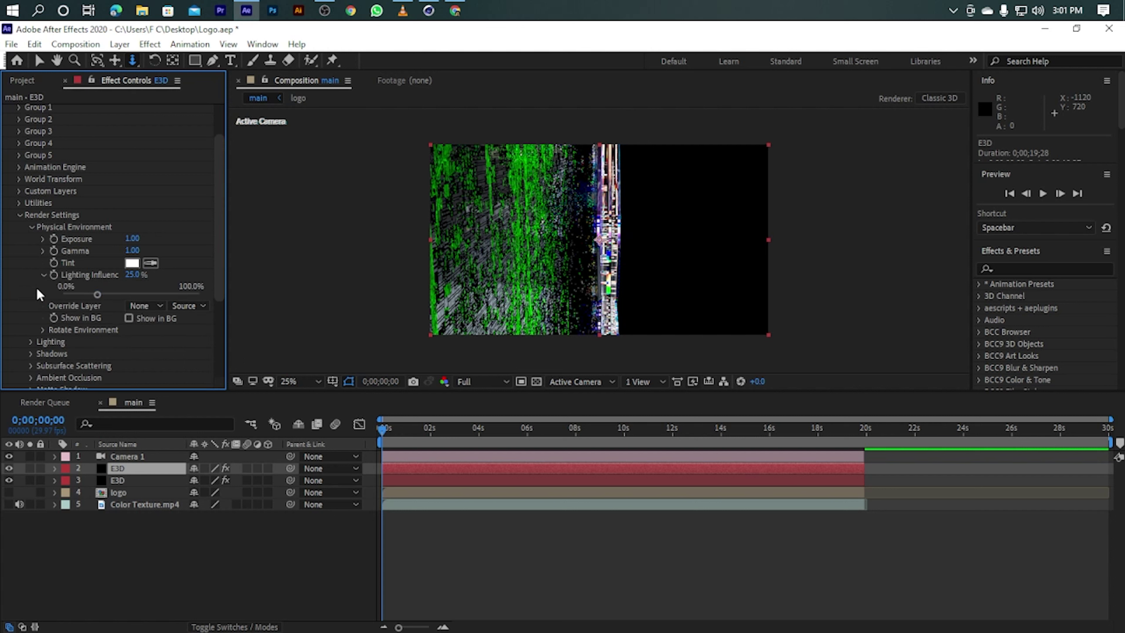
{"action": "left_click", "coordinate": [43, 275]}
{"action": "left_click", "coordinate": [31, 227]}
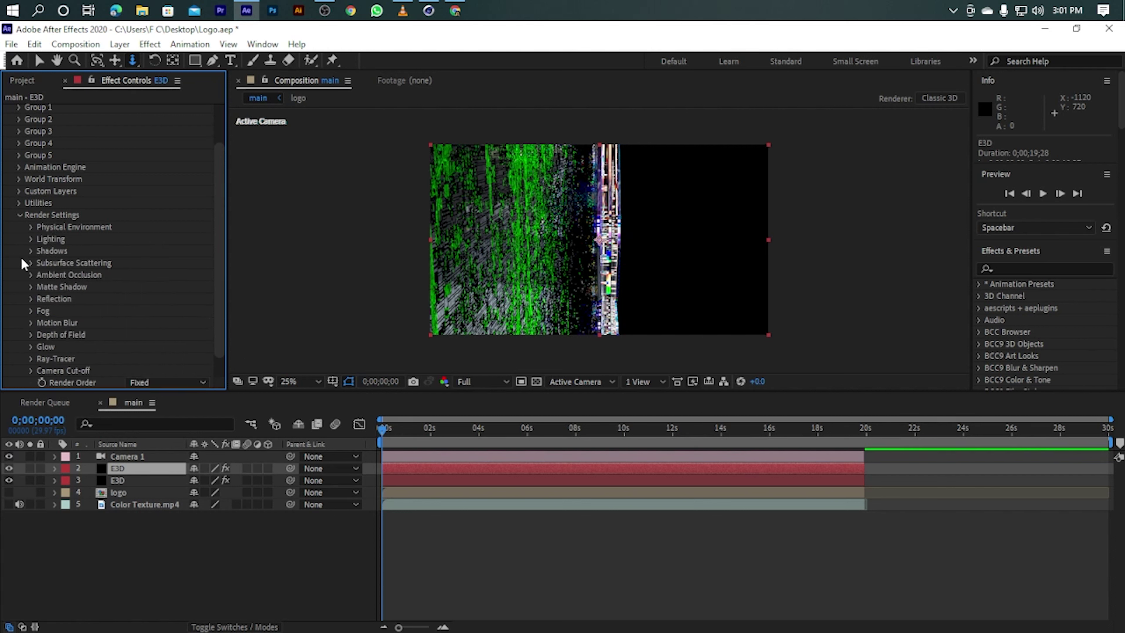
{"action": "left_click", "coordinate": [31, 240]}
{"action": "left_click", "coordinate": [124, 274]}
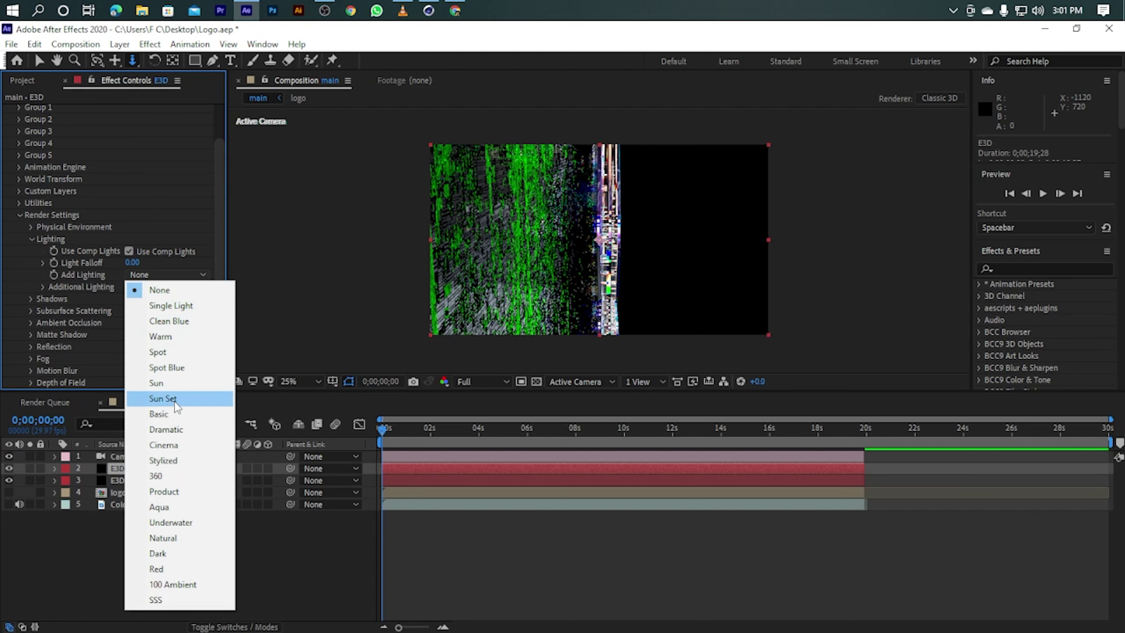
{"action": "left_click", "coordinate": [163, 444]}
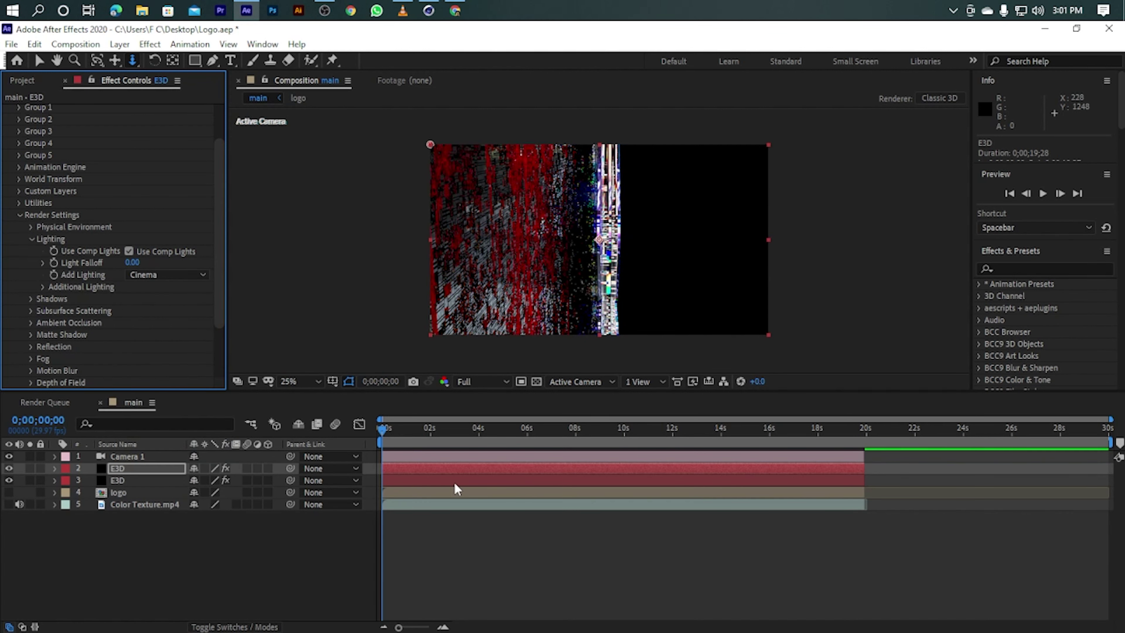
Enable shadows and turn on ambient occlusion with SSAO quality set to High
{"action": "left_click", "coordinate": [28, 298]}
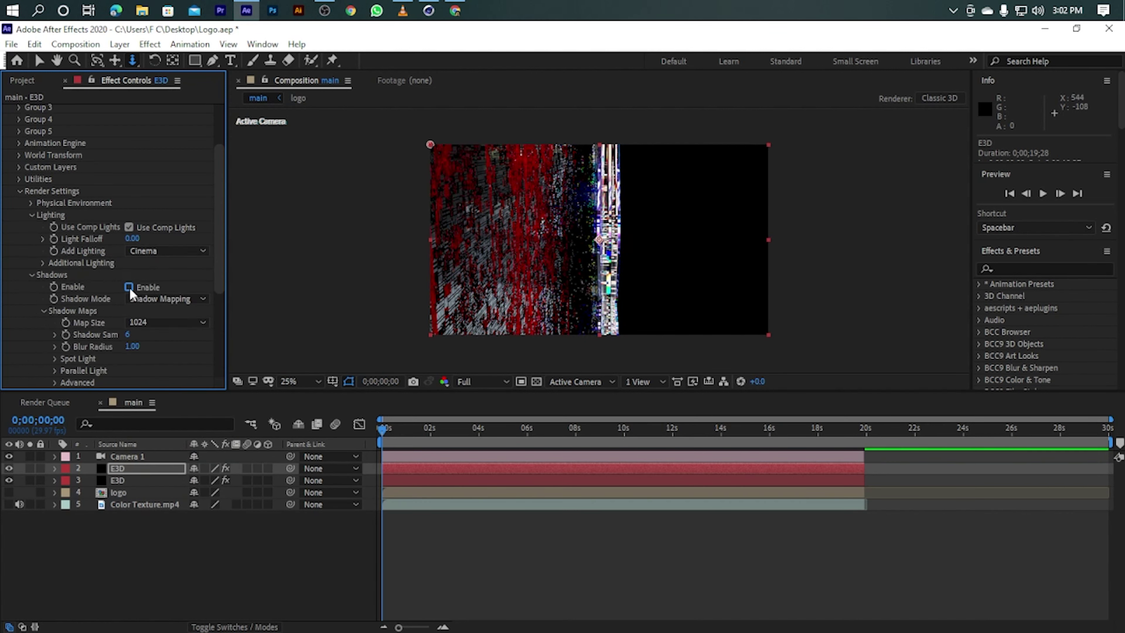
{"action": "scroll", "coordinate": [33, 337], "scroll_direction": "down", "scroll_amount": 3}
{"action": "scroll", "coordinate": [34, 351], "scroll_direction": "down", "scroll_amount": 3}
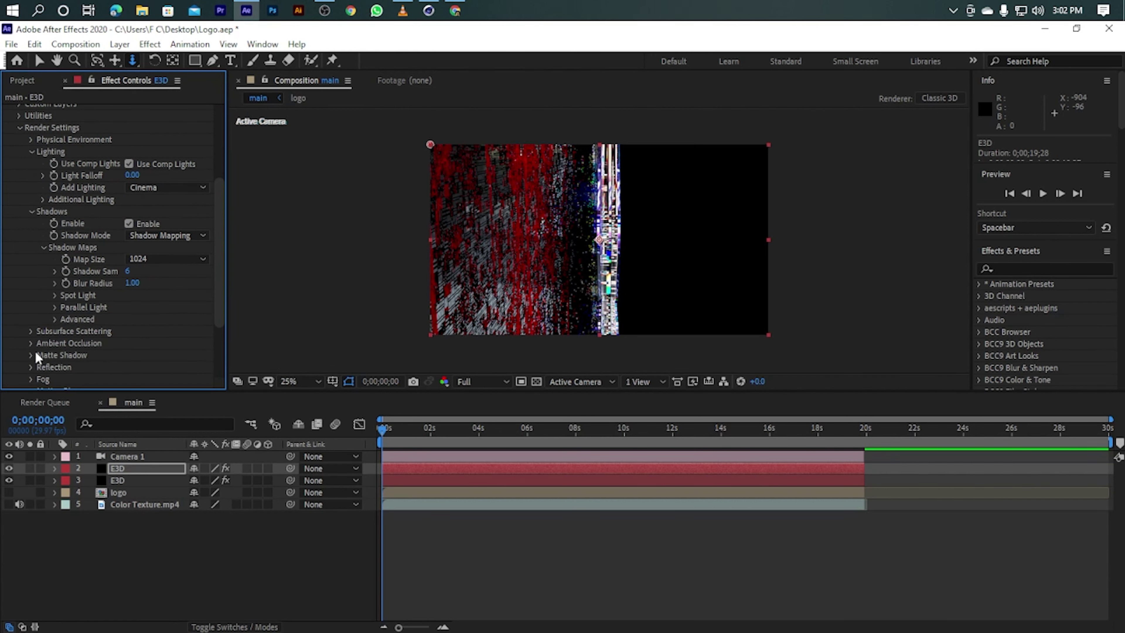
{"action": "left_click", "coordinate": [71, 342]}
{"action": "scroll", "coordinate": [71, 343], "scroll_direction": "down", "scroll_amount": 5}
{"action": "scroll", "coordinate": [214, 251], "scroll_direction": "down", "scroll_amount": 5}
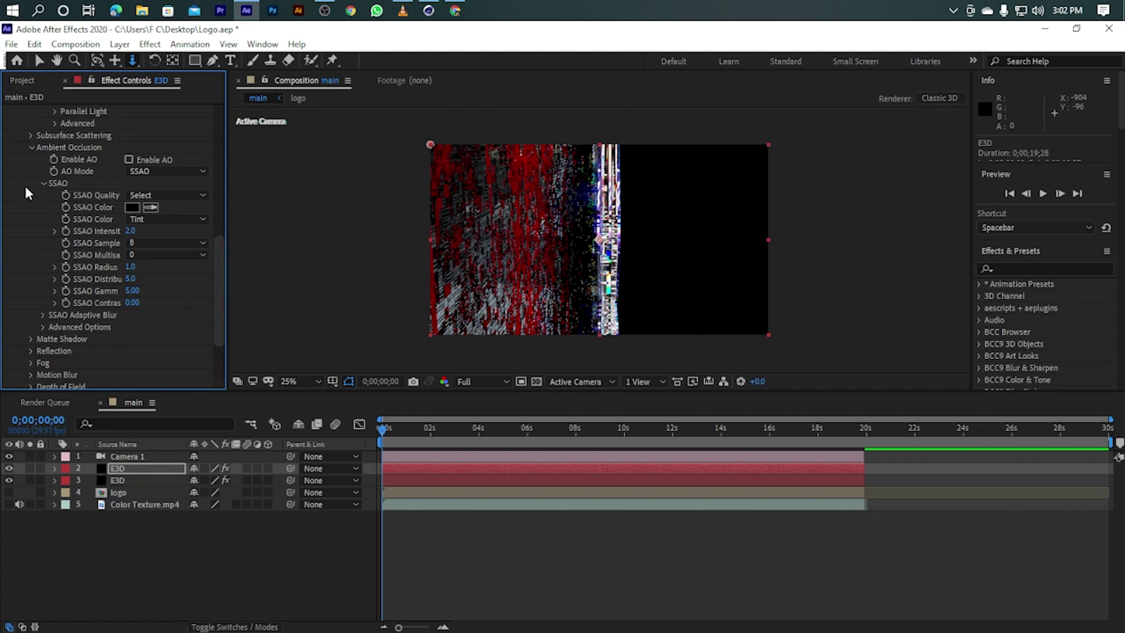
{"action": "left_click", "coordinate": [129, 159]}
{"action": "left_click", "coordinate": [168, 195]}
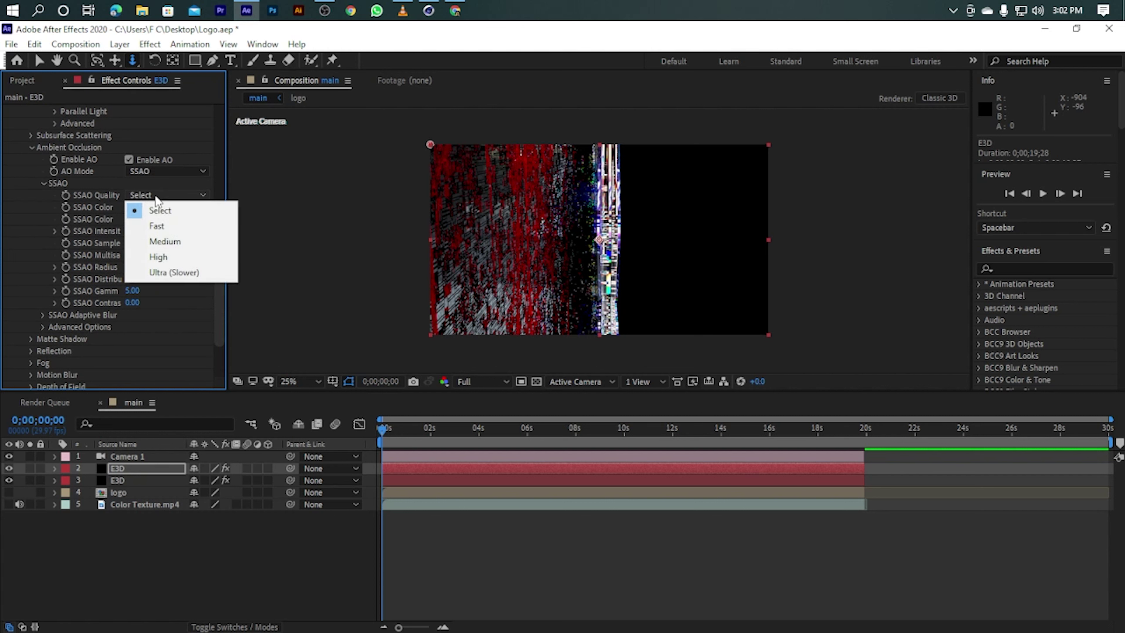
{"action": "left_click", "coordinate": [157, 257]}
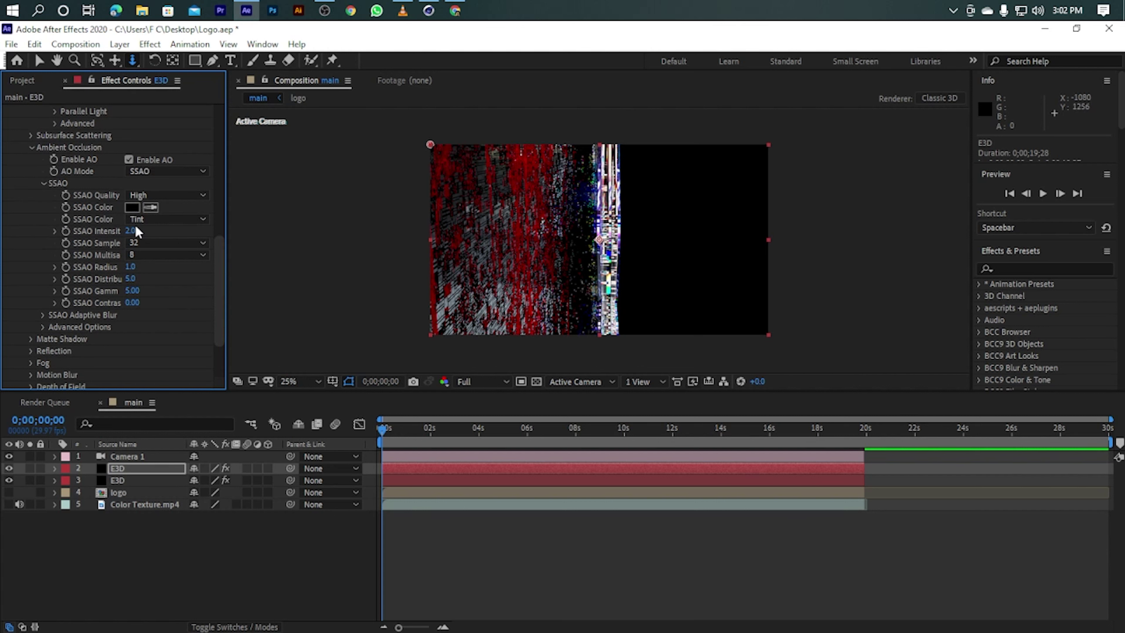
{"action": "left_click", "coordinate": [132, 231]}
{"action": "key", "text": "Return"}
Collapse the Element settings back to top level and select the duplicate E3D layer
{"action": "left_click", "coordinate": [44, 182]}
{"action": "left_click", "coordinate": [33, 186]}
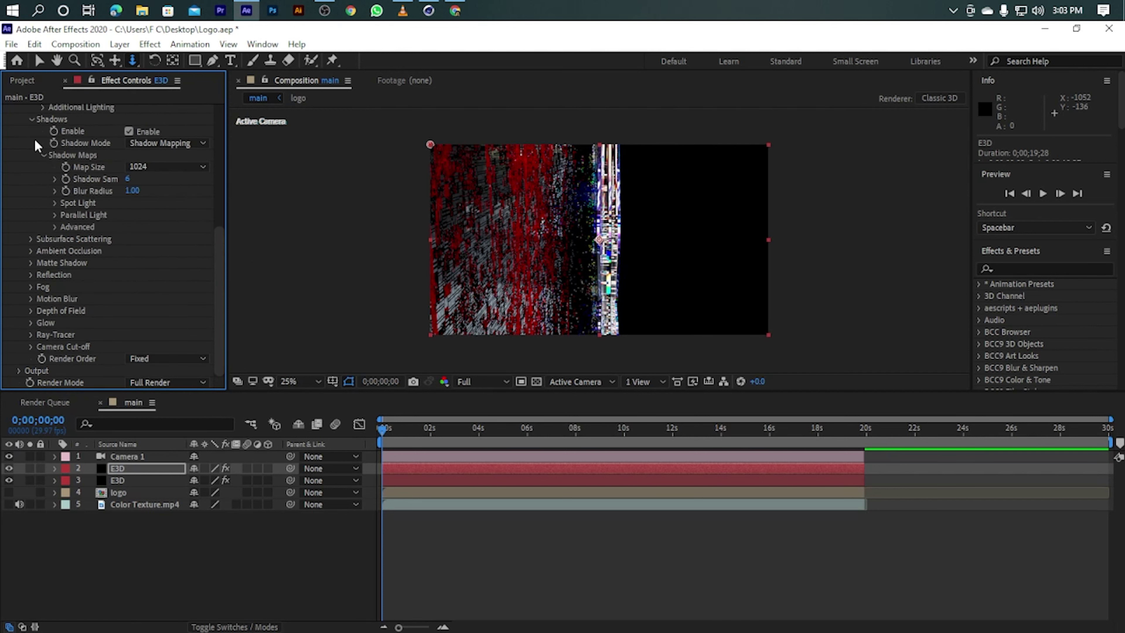
{"action": "left_click", "coordinate": [32, 119]}
{"action": "left_click", "coordinate": [18, 145]}
Replace the duplicate E3D layer with a fresh copy that outputs only the Illumination pass
{"action": "left_click", "coordinate": [120, 468]}
{"action": "key", "text": "Delete"}
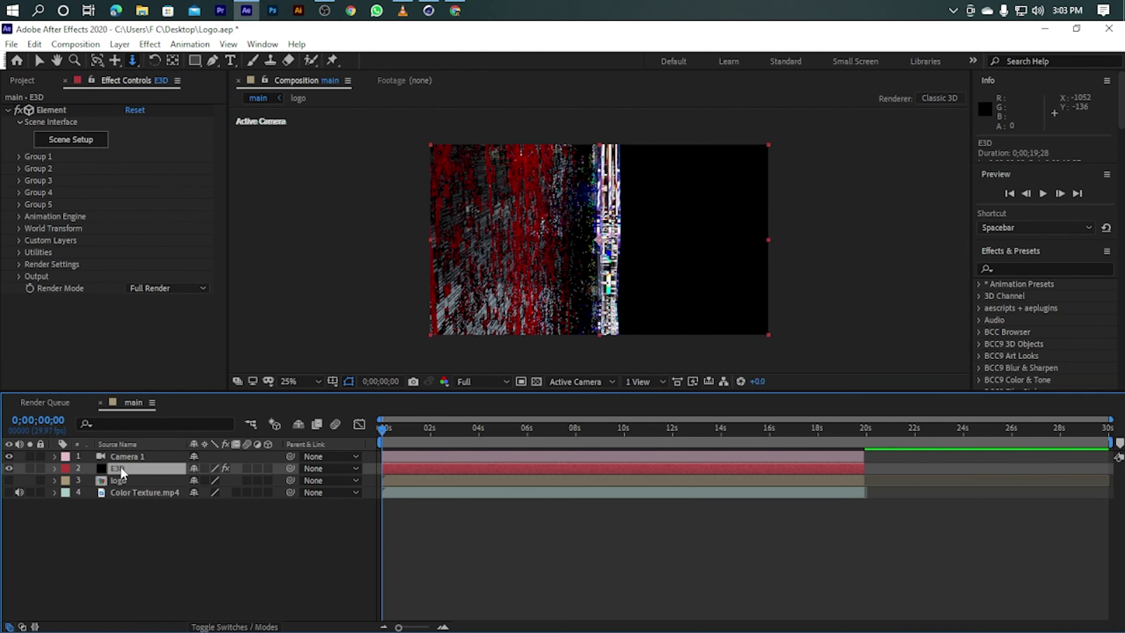
{"action": "key", "text": "ctrl+d"}
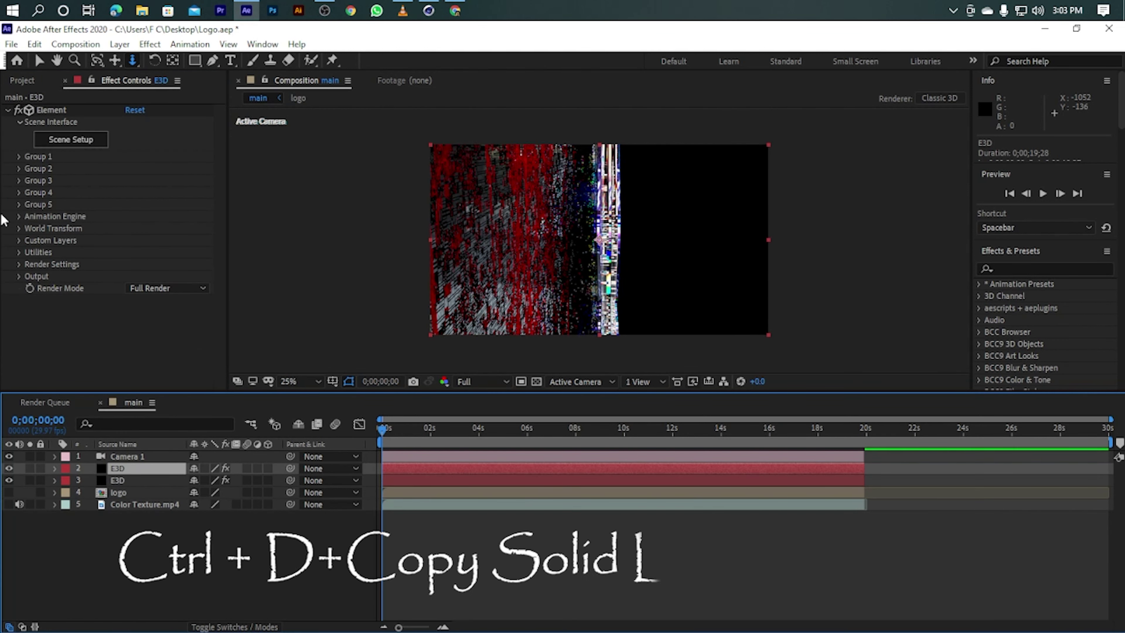
{"action": "left_click", "coordinate": [19, 277]}
{"action": "scroll", "coordinate": [19, 284], "scroll_direction": "down", "scroll_amount": 3}
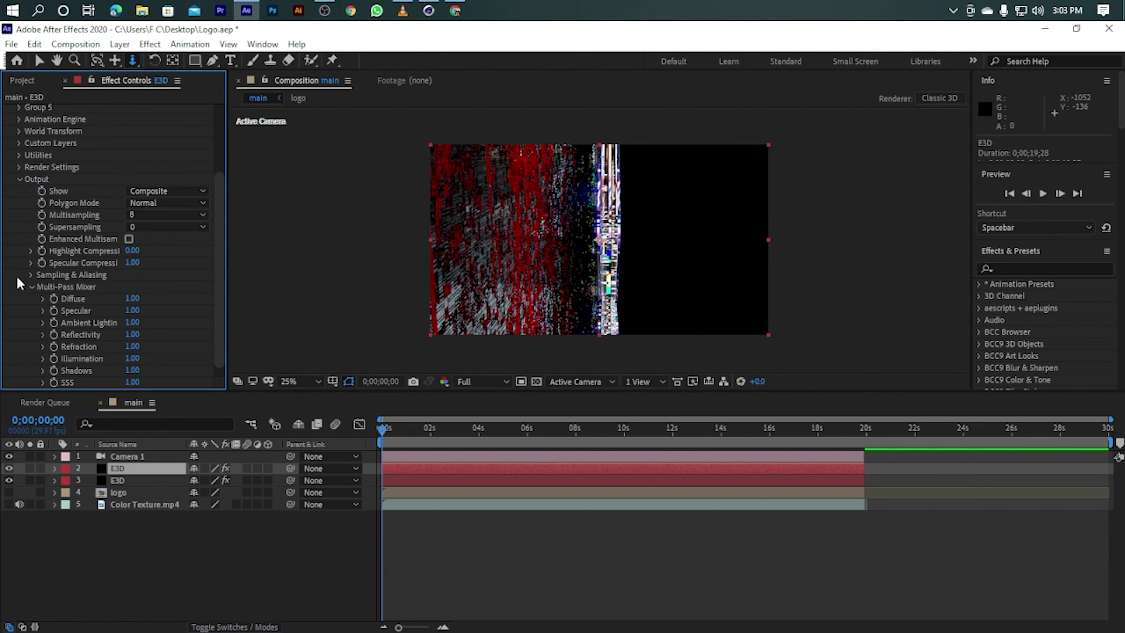
{"action": "left_click", "coordinate": [168, 191]}
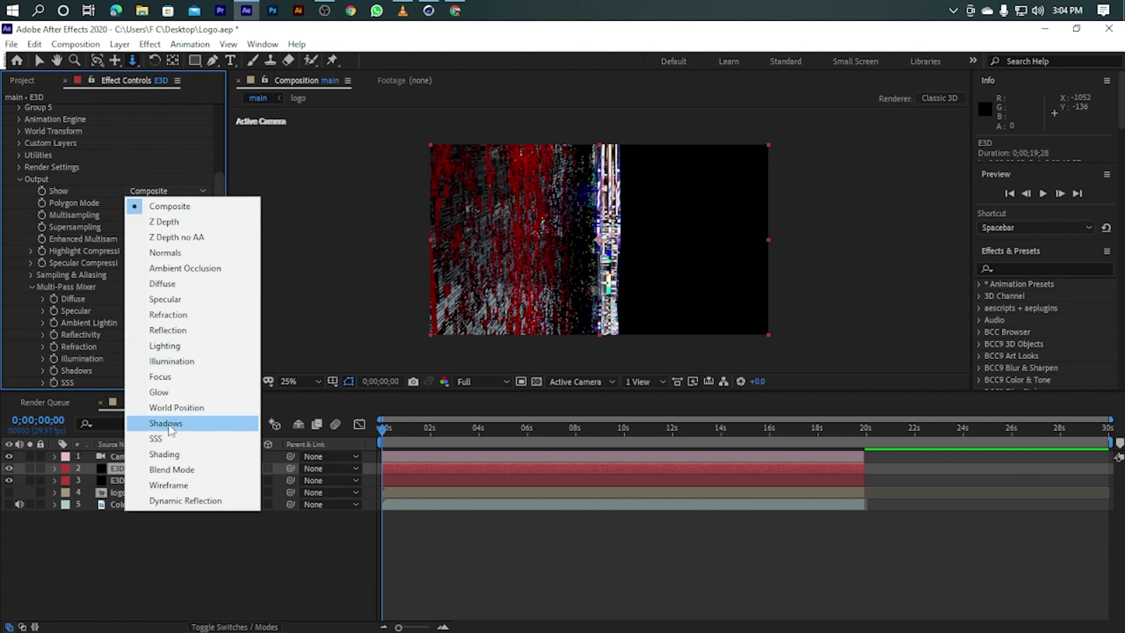
{"action": "left_click", "coordinate": [153, 361]}
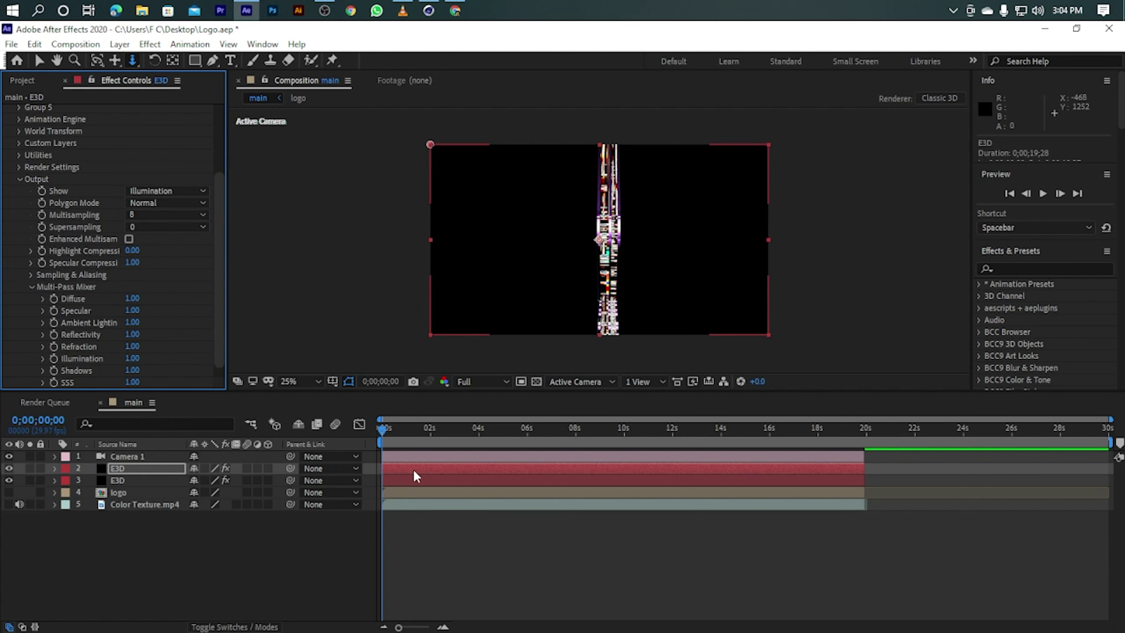
Move the time indicator to 0;00;18;29, select the upper E3D layer and show blending modes
{"action": "left_click_drag", "start_coordinate": [386, 425], "coordinate": [429, 429]}
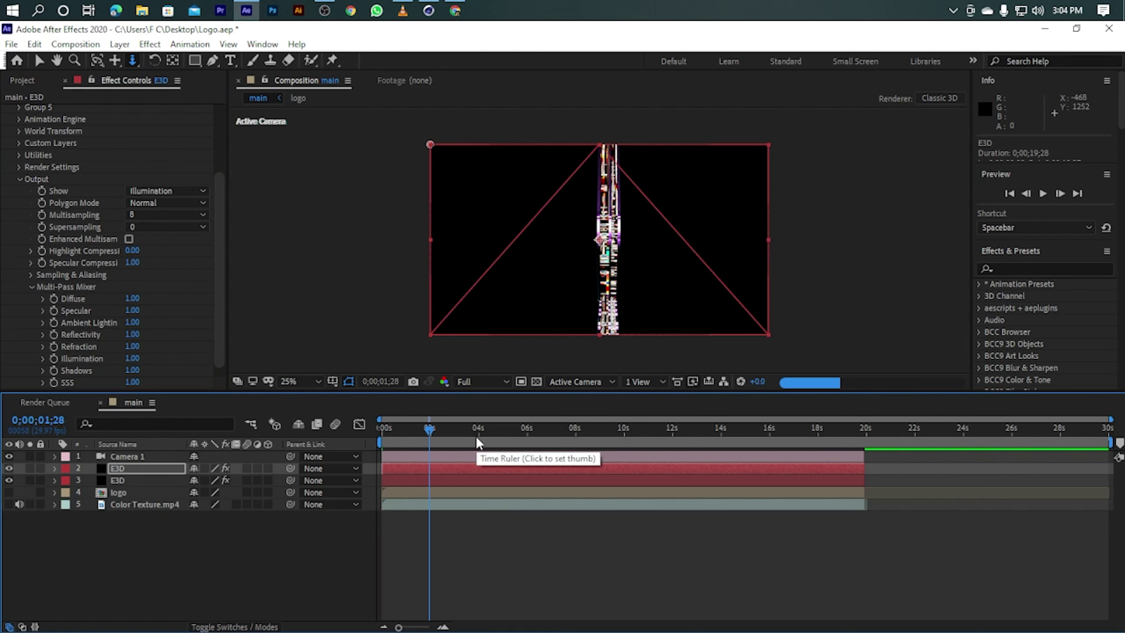
{"action": "left_click", "coordinate": [524, 429]}
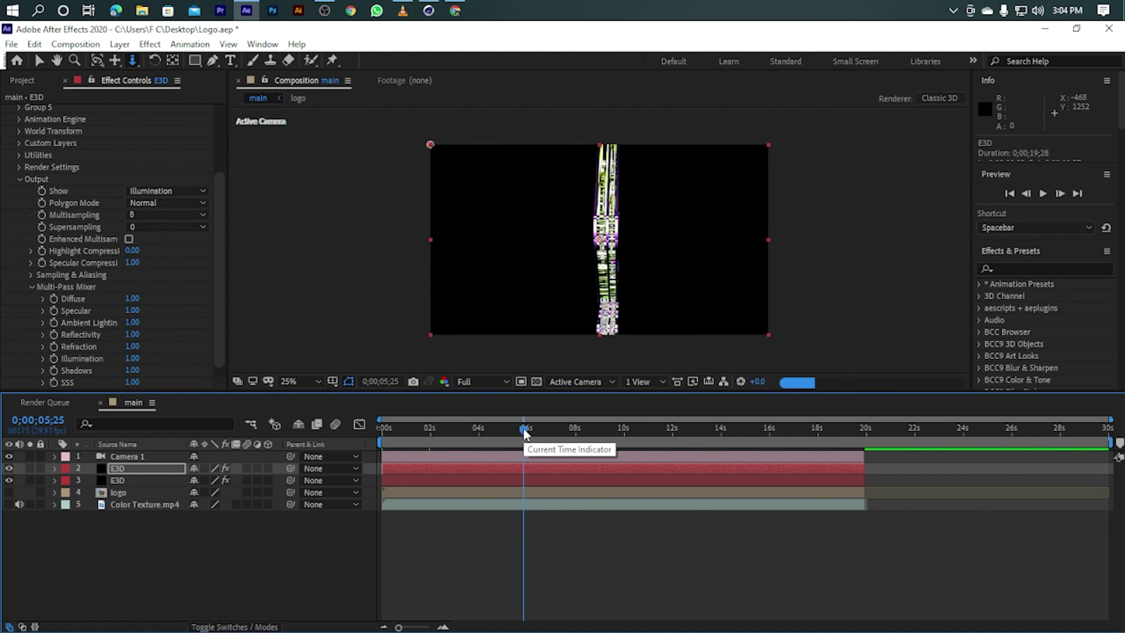
{"action": "left_click", "coordinate": [627, 433]}
{"action": "left_click", "coordinate": [140, 456]}
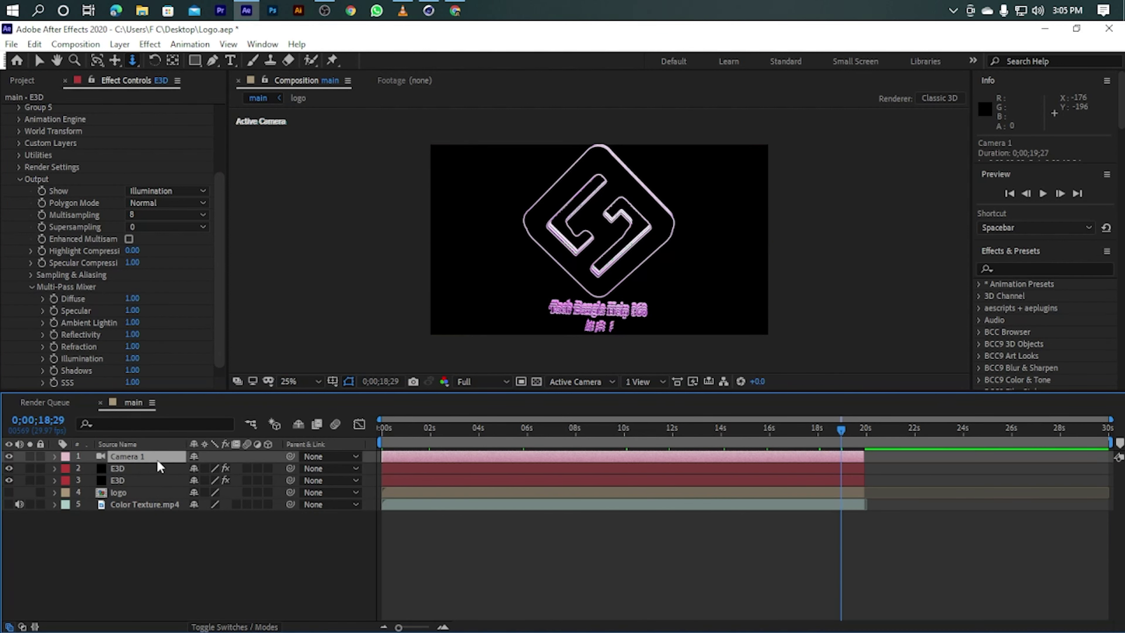
{"action": "left_click", "coordinate": [135, 468]}
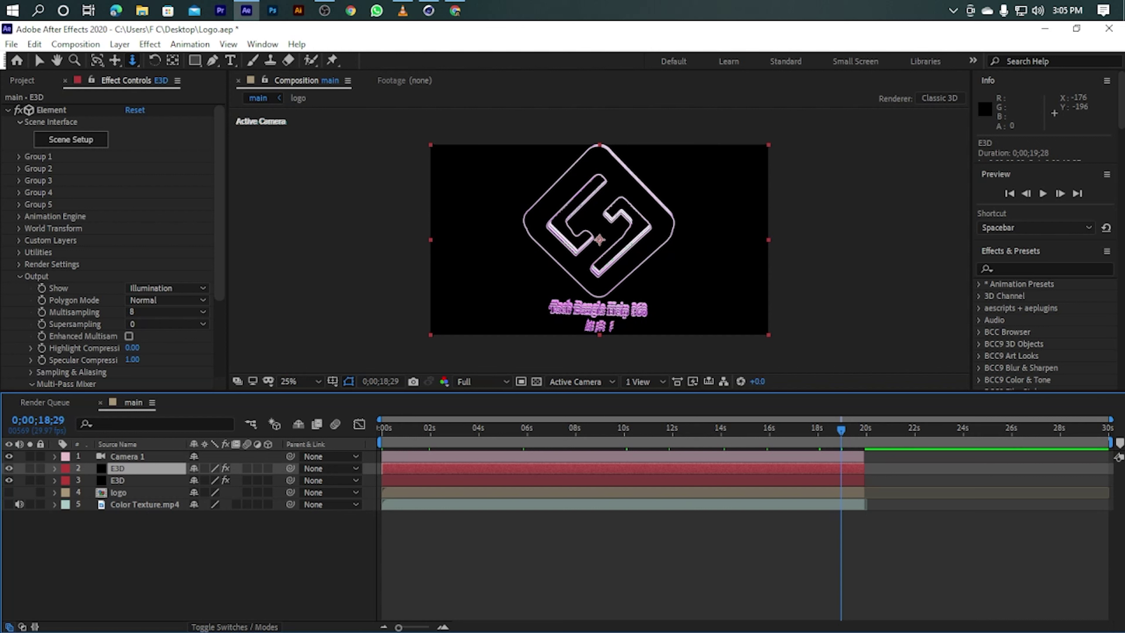
{"action": "left_click", "coordinate": [266, 626]}
Set the upper E3D layer to Screen blend mode and return to the animation start
{"action": "left_click", "coordinate": [222, 469]}
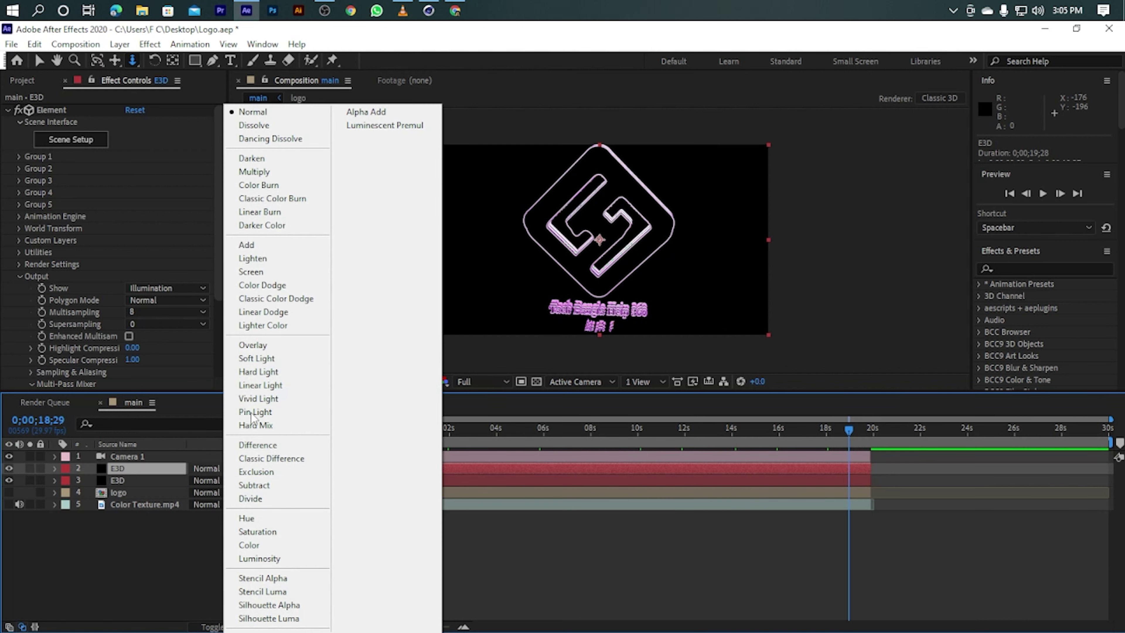
{"action": "left_click", "coordinate": [261, 272]}
{"action": "left_click_drag", "start_coordinate": [530, 428], "coordinate": [392, 476]}
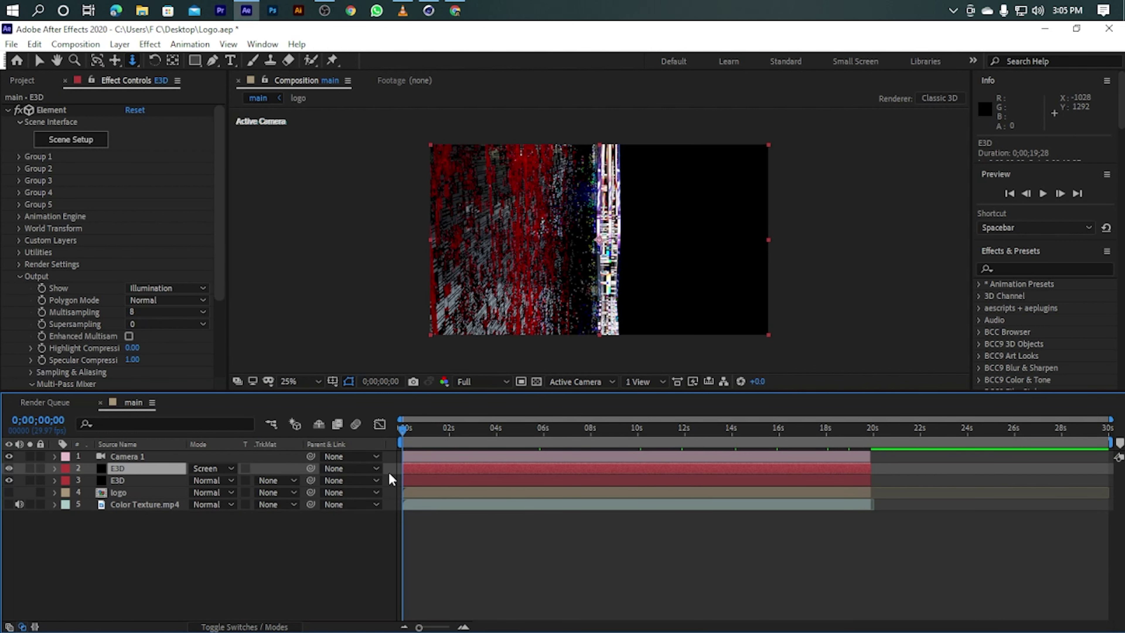
Preview the frames at 5;25, 7;29, 10;01, 11;26, 16;03 and about 19 seconds
{"action": "left_click", "coordinate": [540, 436]}
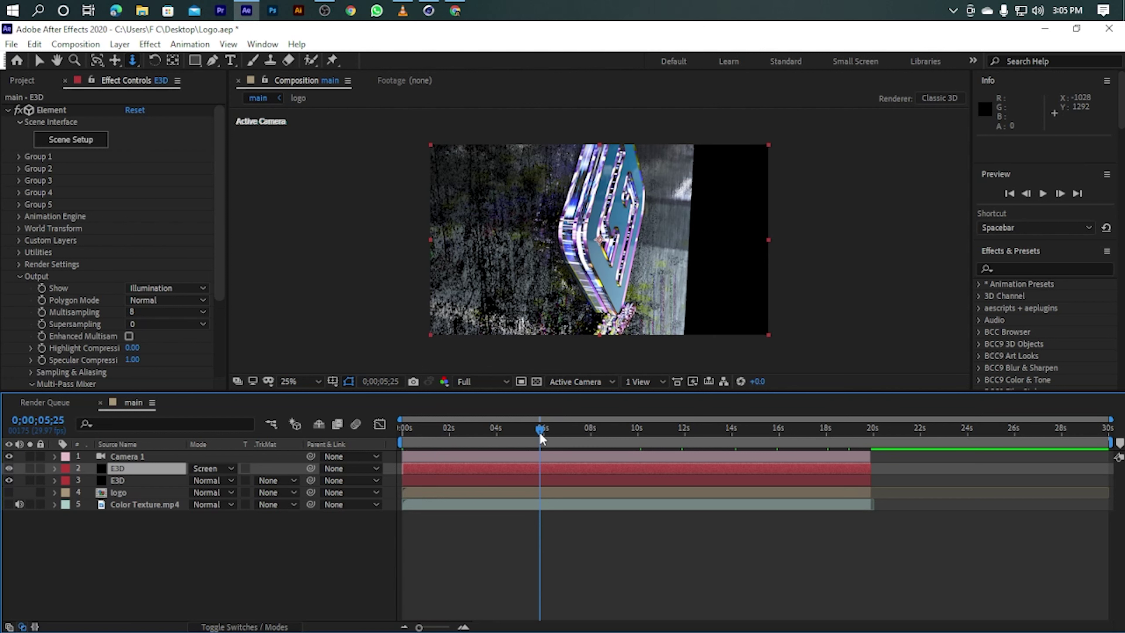
{"action": "left_click", "coordinate": [590, 439]}
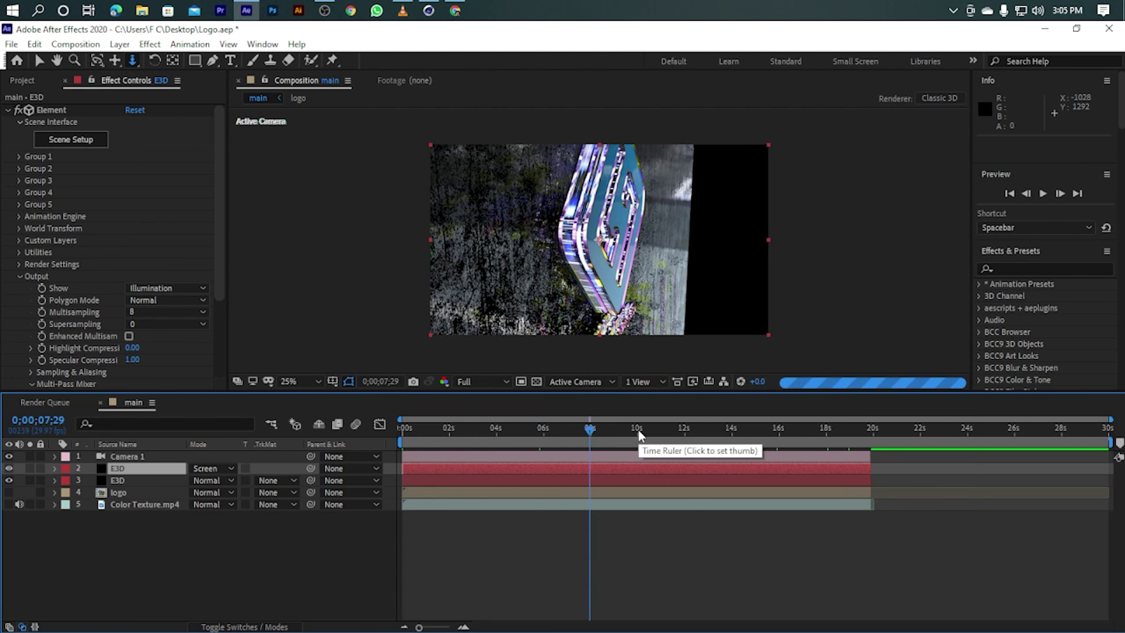
{"action": "left_click", "coordinate": [638, 429]}
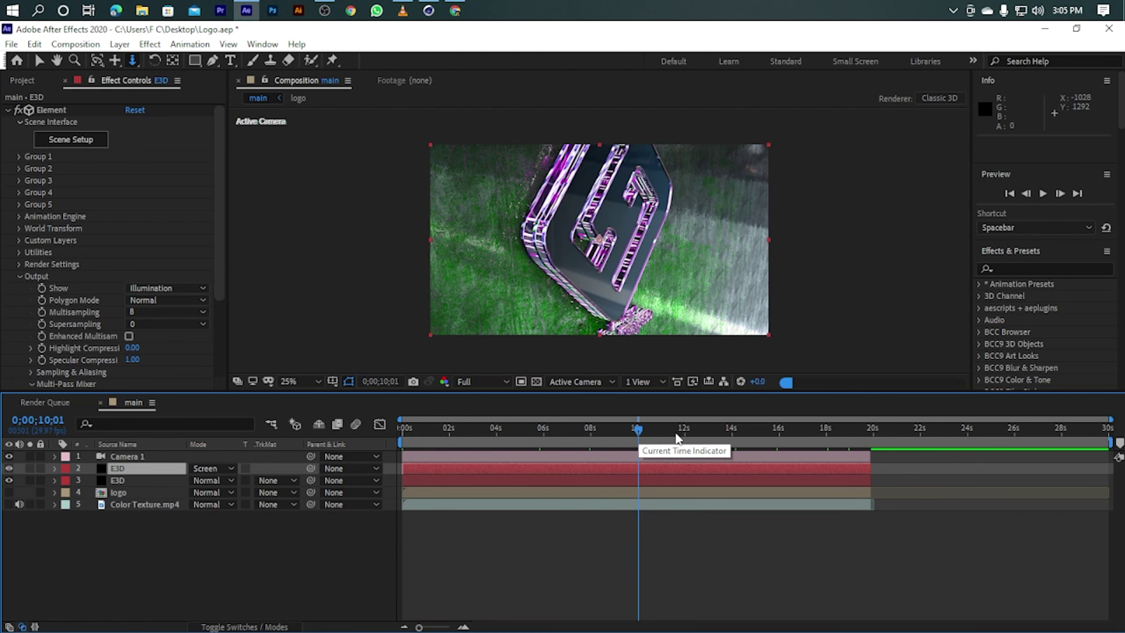
{"action": "left_click", "coordinate": [683, 430]}
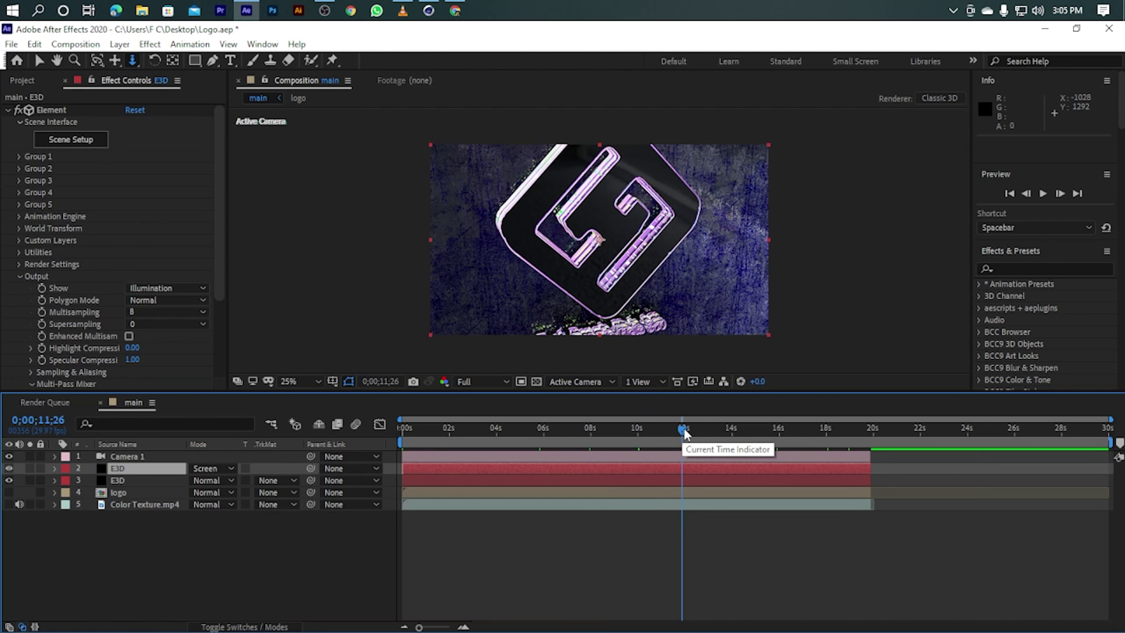
{"action": "left_click", "coordinate": [781, 441]}
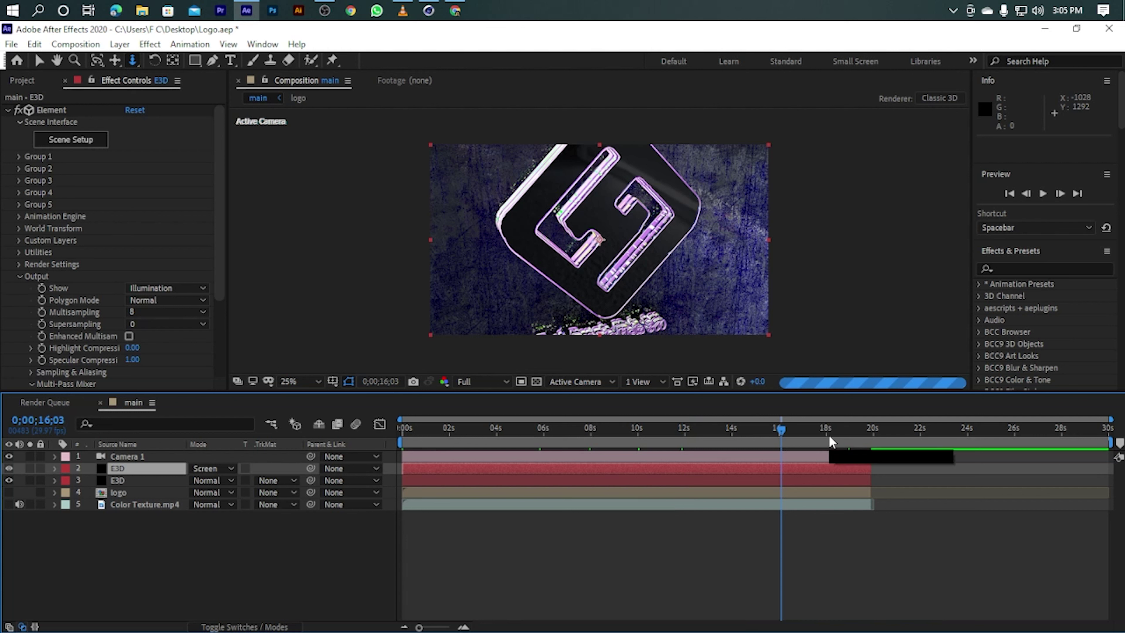
{"action": "left_click", "coordinate": [854, 441]}
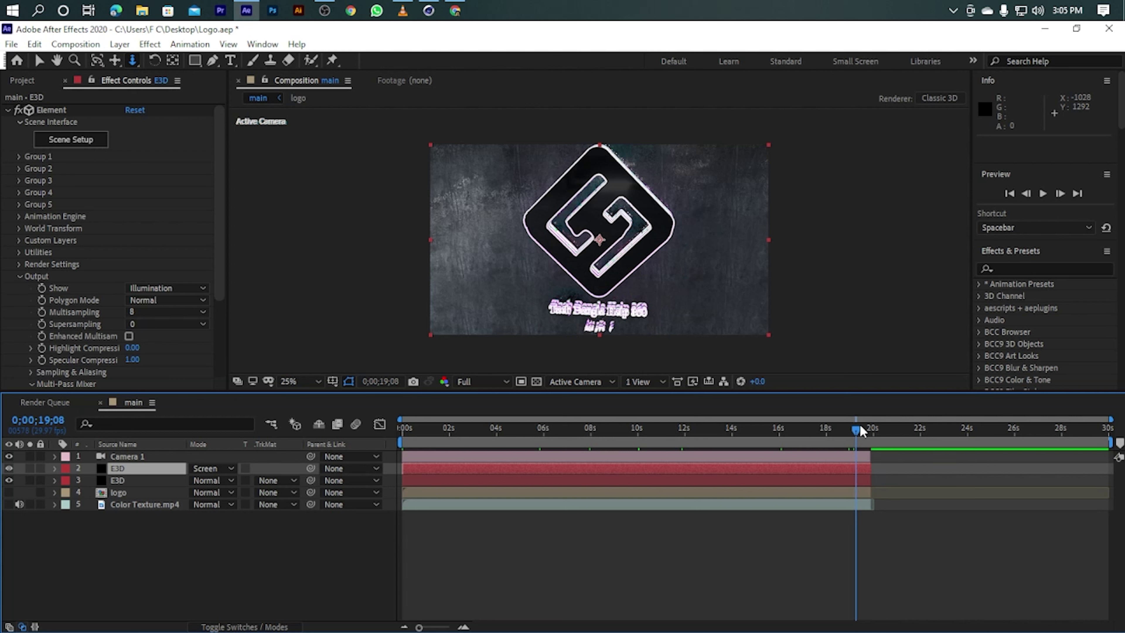
{"action": "left_click", "coordinate": [861, 427]}
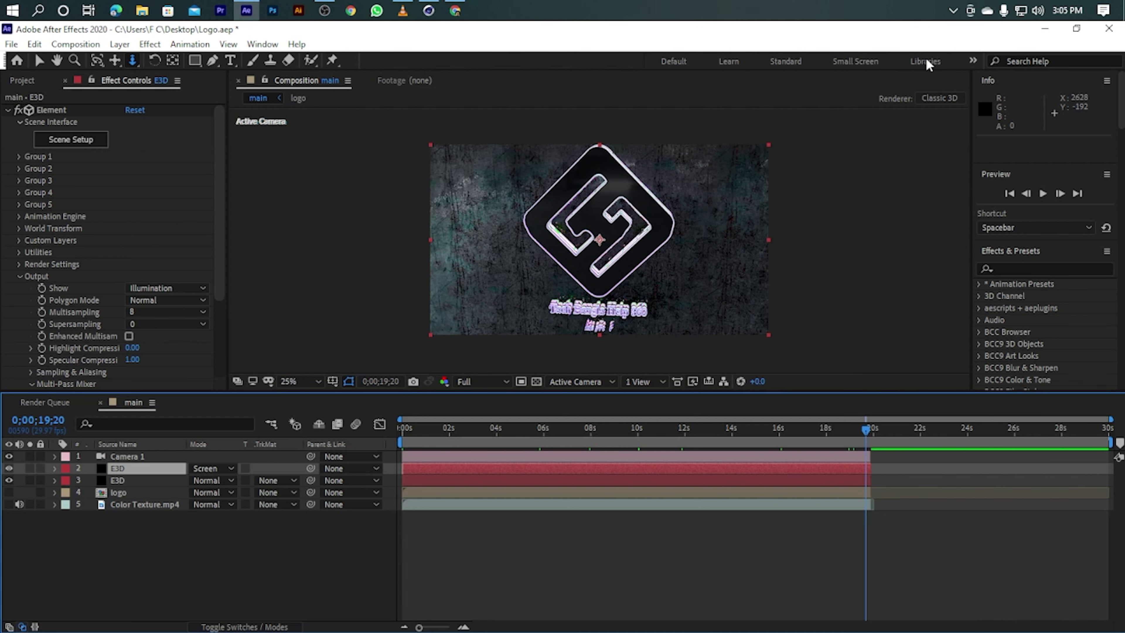
In the Default workspace, find Glow in Effects & Presets and apply it to the upper E3D layer
{"action": "left_click", "coordinate": [973, 63]}
{"action": "left_click", "coordinate": [1010, 144]}
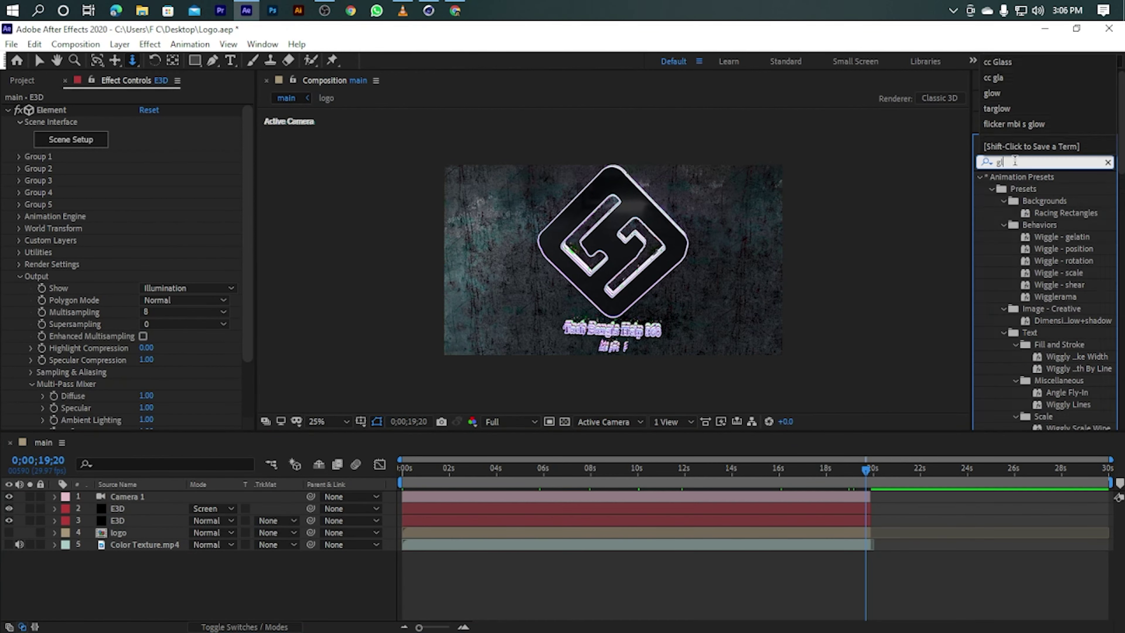
{"action": "type", "text": "glow"}
{"action": "scroll", "coordinate": [1088, 296], "scroll_direction": "down", "scroll_amount": 5}
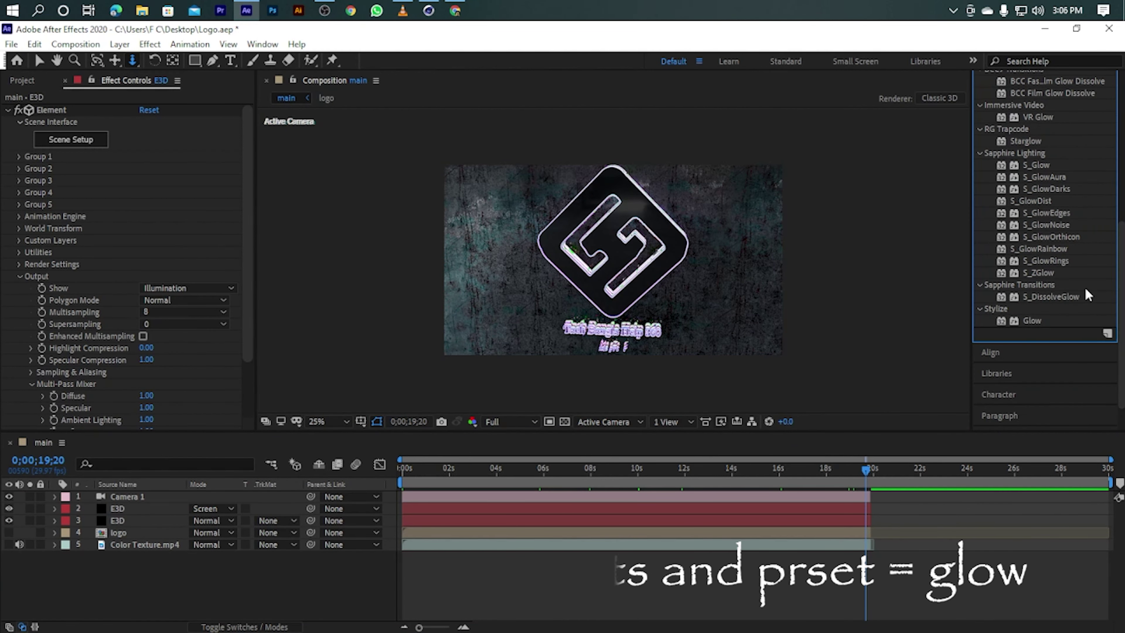
{"action": "left_click_drag", "start_coordinate": [1032, 320], "coordinate": [520, 514]}
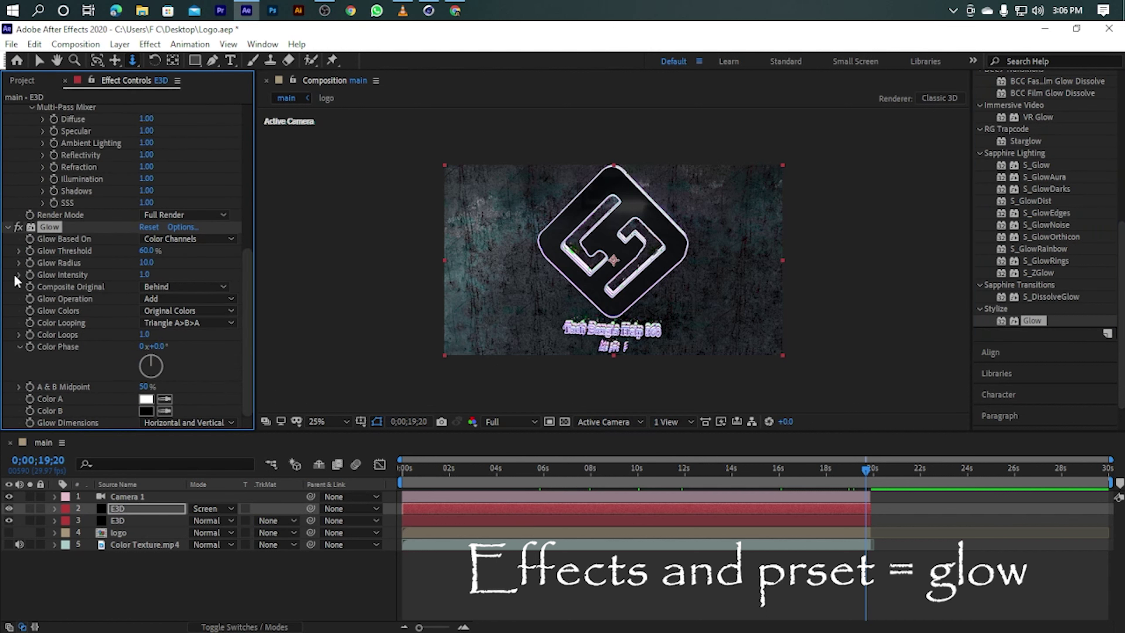
Set the Glow threshold to 45%, radius to 200 and intensity to 2.0
{"action": "left_click", "coordinate": [150, 251]}
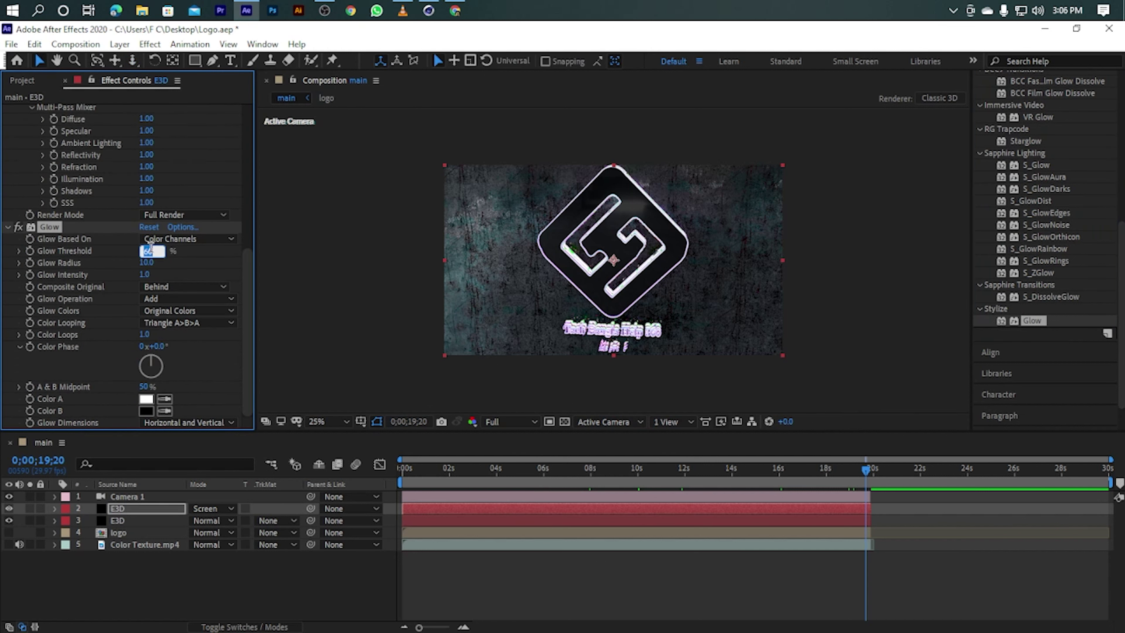
{"action": "type", "text": "40"}
{"action": "key", "text": "Return"}
{"action": "left_click", "coordinate": [143, 263]}
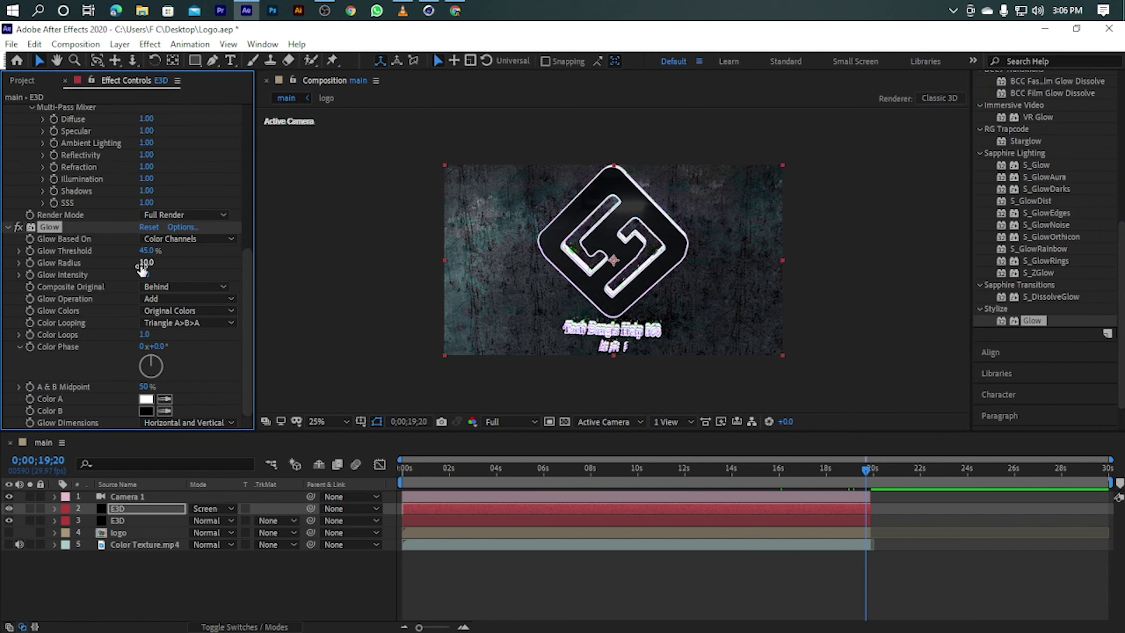
{"action": "type", "text": "200"}
{"action": "key", "text": "Return"}
{"action": "left_click", "coordinate": [144, 274]}
{"action": "type", "text": "5"}
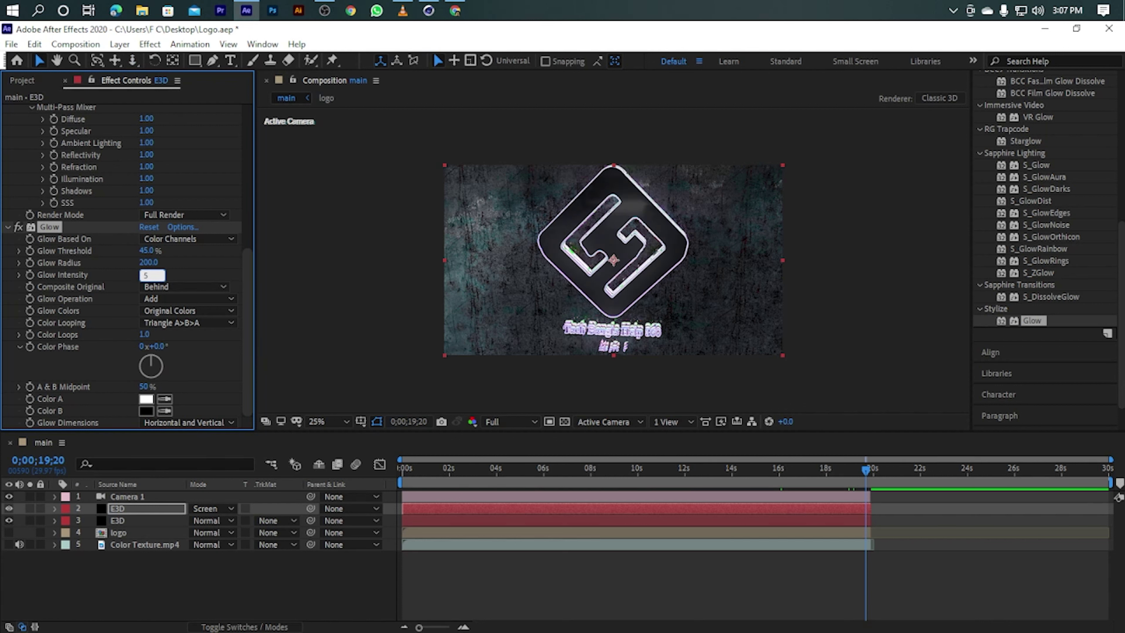
{"action": "key", "text": "Return"}
{"action": "left_click_drag", "start_coordinate": [145, 275], "coordinate": [118, 327]}
{"action": "left_click", "coordinate": [144, 274]}
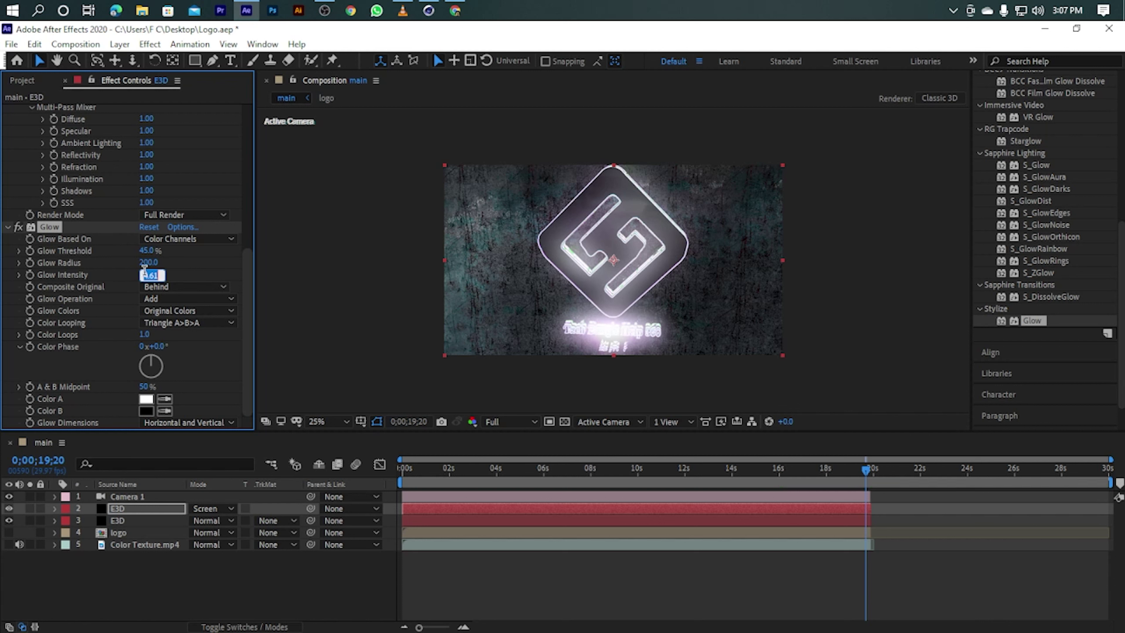
{"action": "type", "text": "2"}
{"action": "key", "text": "Return"}
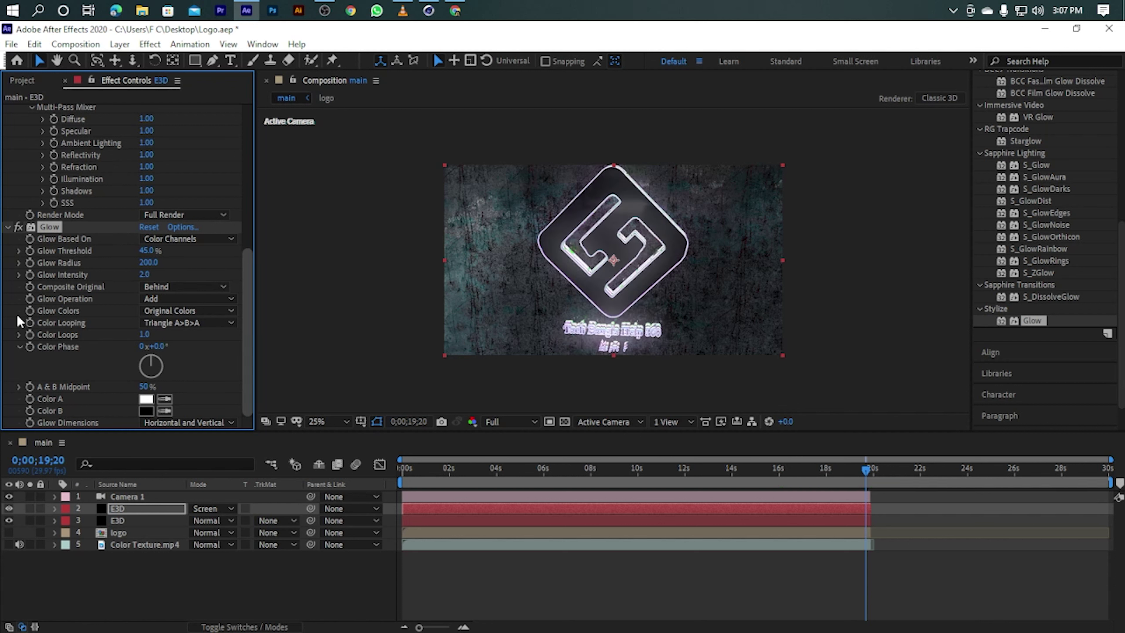
{"action": "left_click", "coordinate": [7, 227]}
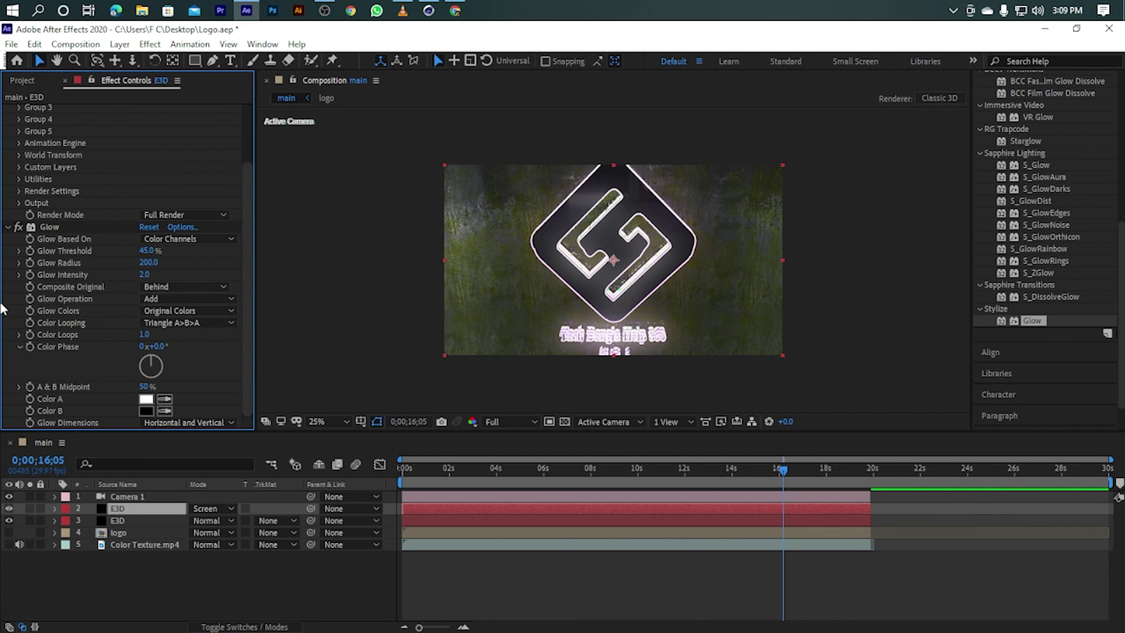
Add a second Glow to the E3D layer with a 100% threshold
{"action": "left_click", "coordinate": [7, 228]}
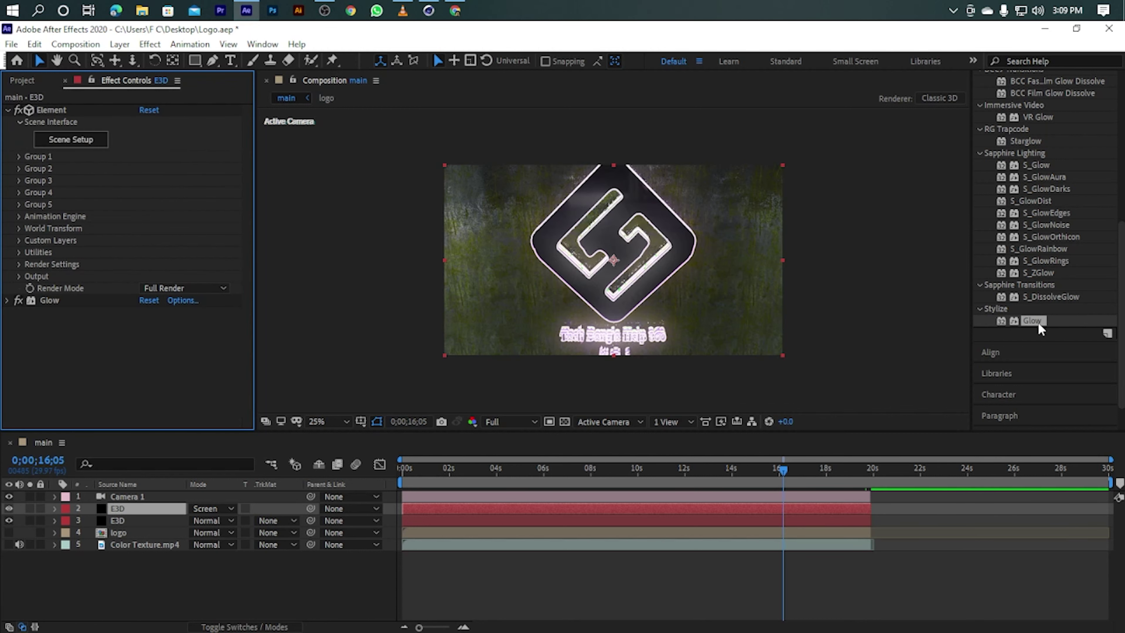
{"action": "left_click_drag", "start_coordinate": [1039, 329], "coordinate": [117, 356]}
{"action": "left_click", "coordinate": [148, 251]}
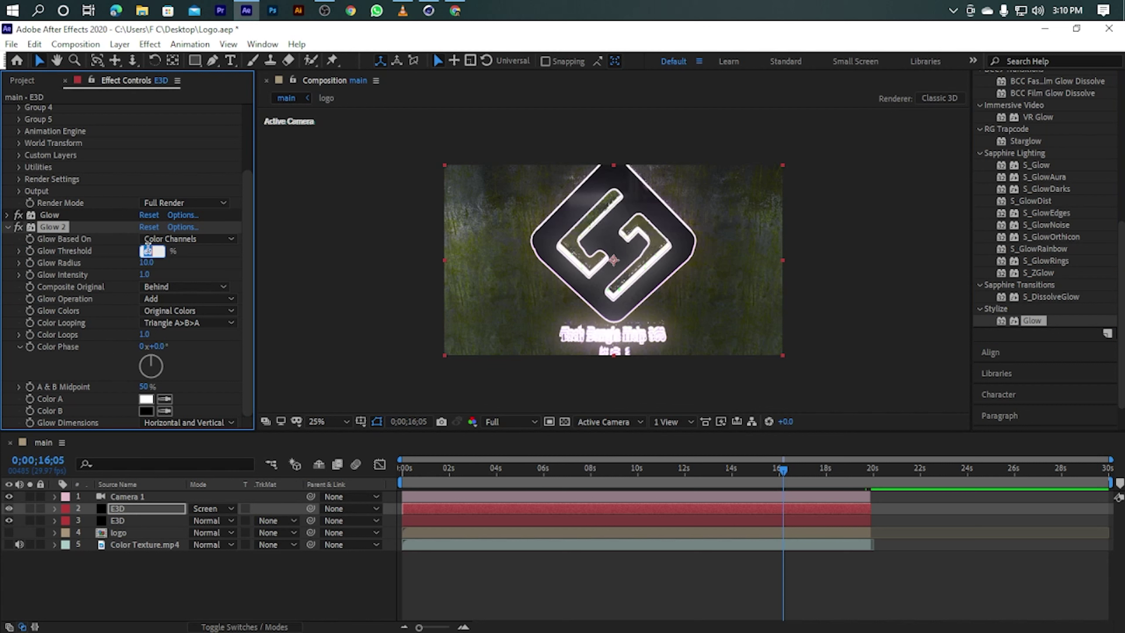
{"action": "key", "text": "Return"}
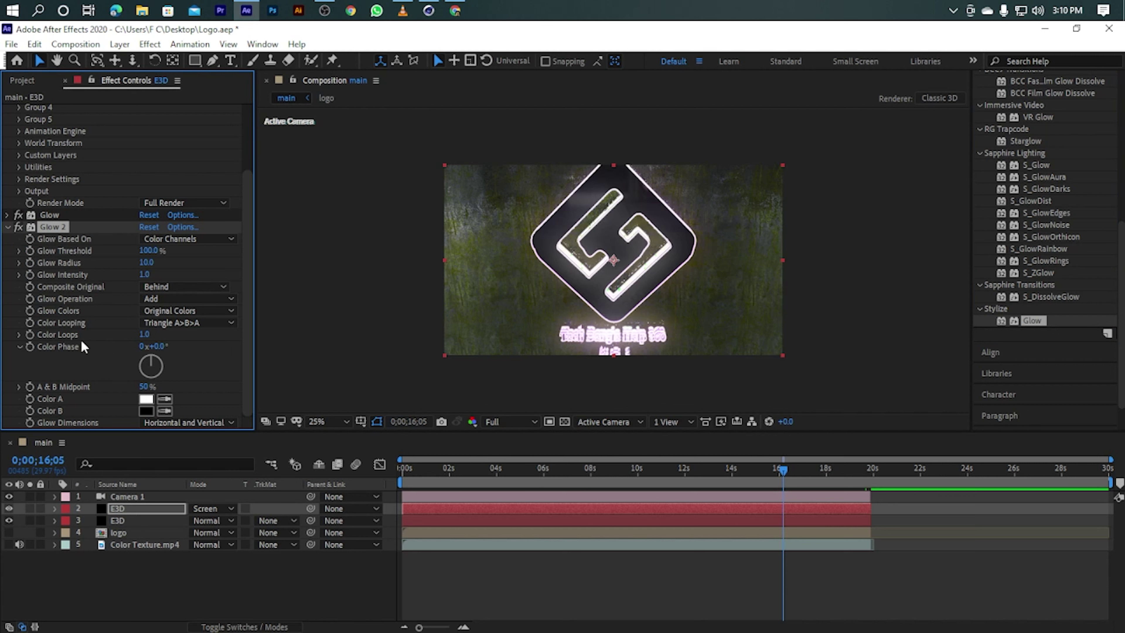
Give the second Glow a radius of 30 and an intensity of 2.5
{"action": "left_click", "coordinate": [146, 263]}
{"action": "type", "text": "30"}
{"action": "key", "text": "Return"}
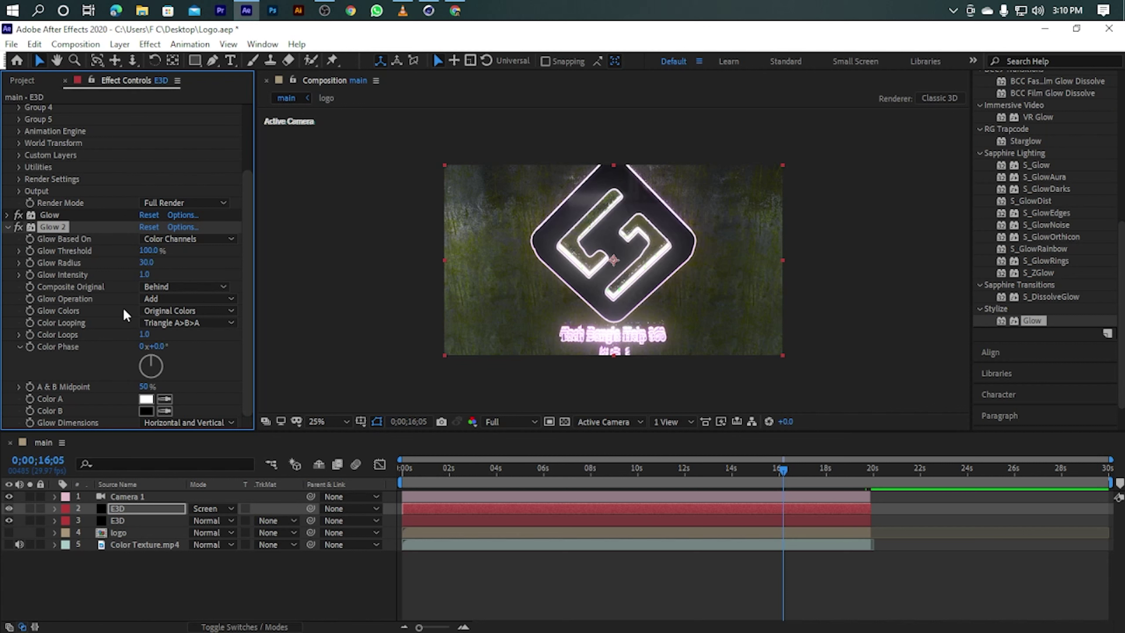
{"action": "left_click", "coordinate": [146, 275]}
{"action": "key", "text": "Return"}
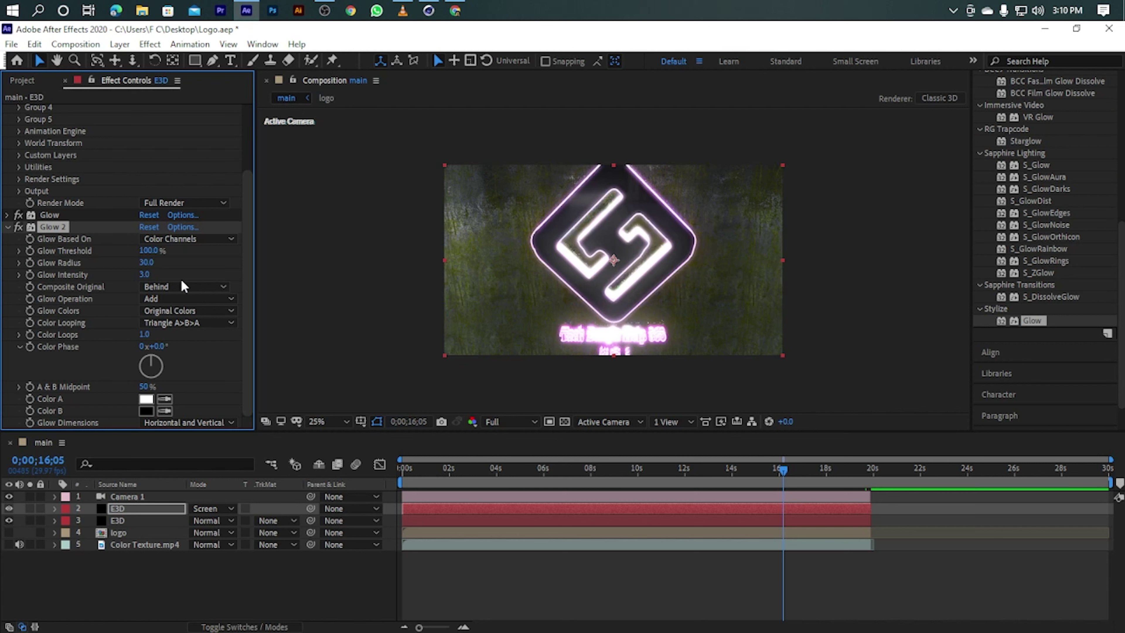
{"action": "left_click", "coordinate": [141, 274]}
{"action": "type", "text": "2.5"}
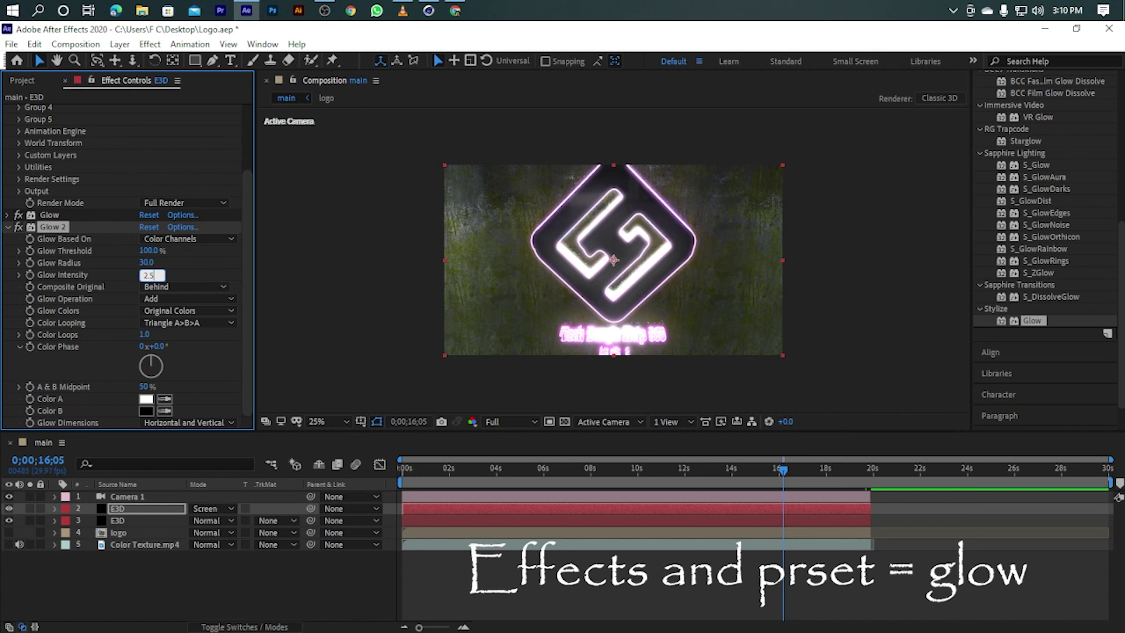
{"action": "key", "text": "Return"}
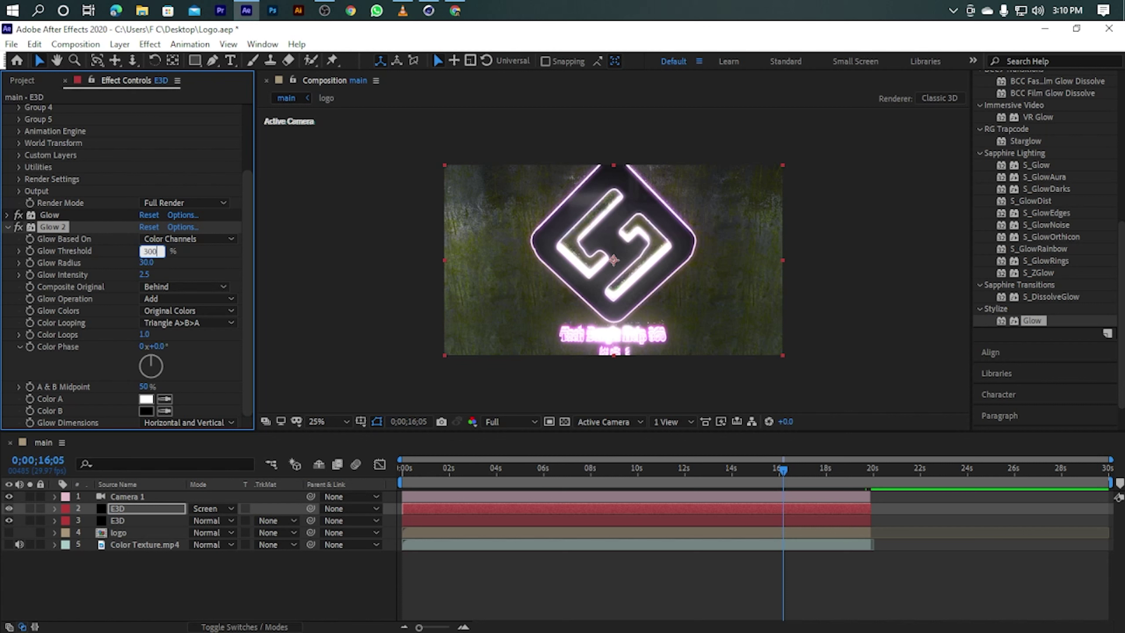
{"action": "key", "text": "BackSpace"}
{"action": "key", "text": "BackSpace"}
Preview the neon logo animation at about 6, 9, 12, 16, 18 and 19 seconds
{"action": "mouse_move", "coordinate": [251, 293]}
{"action": "left_mouse_down"}
{"action": "mouse_move", "coordinate": [474, 481]}
{"action": "mouse_move", "coordinate": [404, 479]}
{"action": "left_mouse_up"}
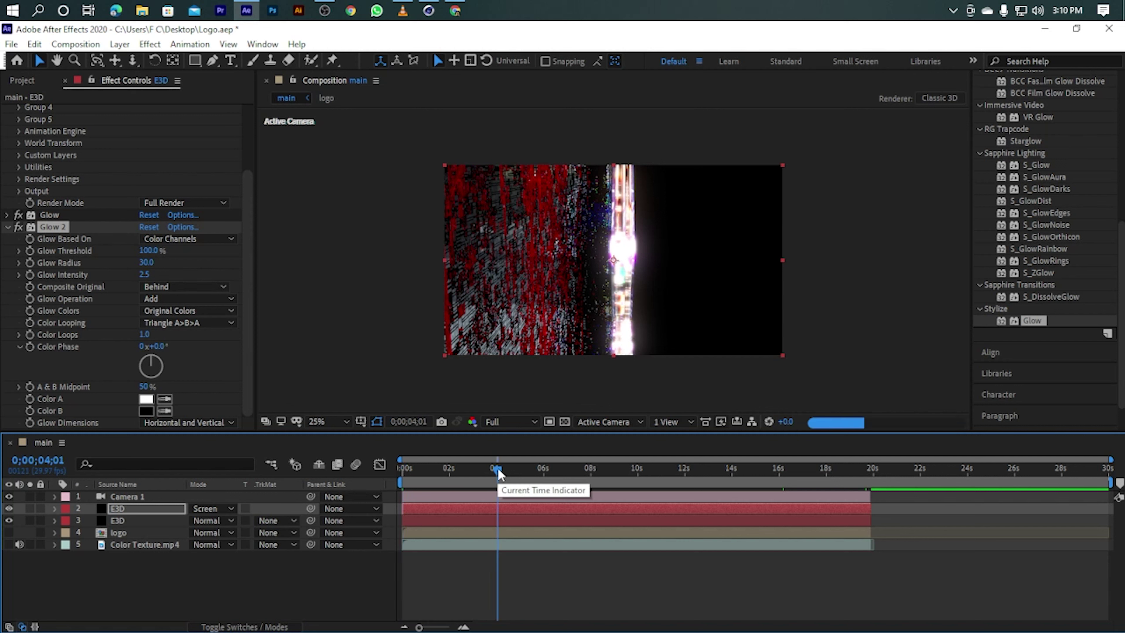
{"action": "left_click", "coordinate": [548, 482]}
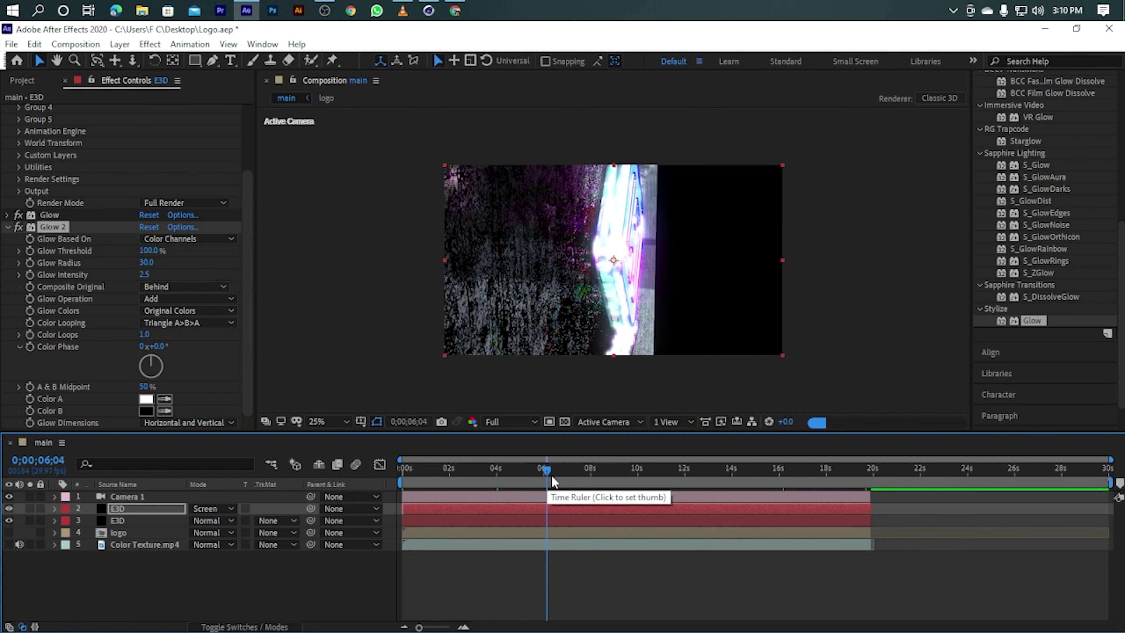
{"action": "left_click", "coordinate": [633, 478]}
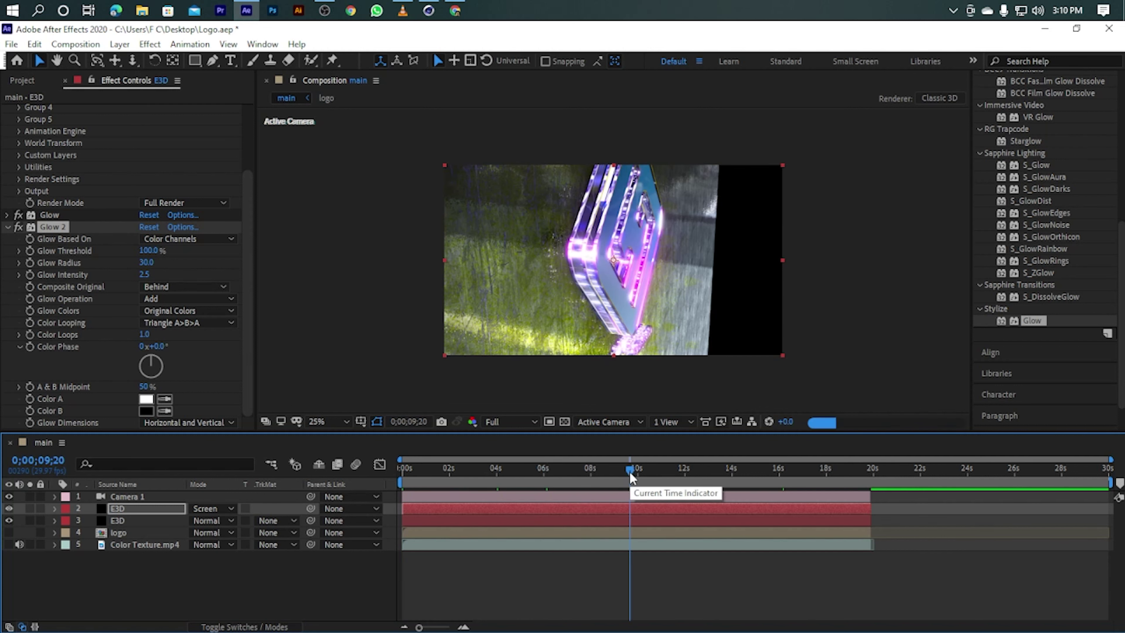
{"action": "left_click", "coordinate": [688, 478]}
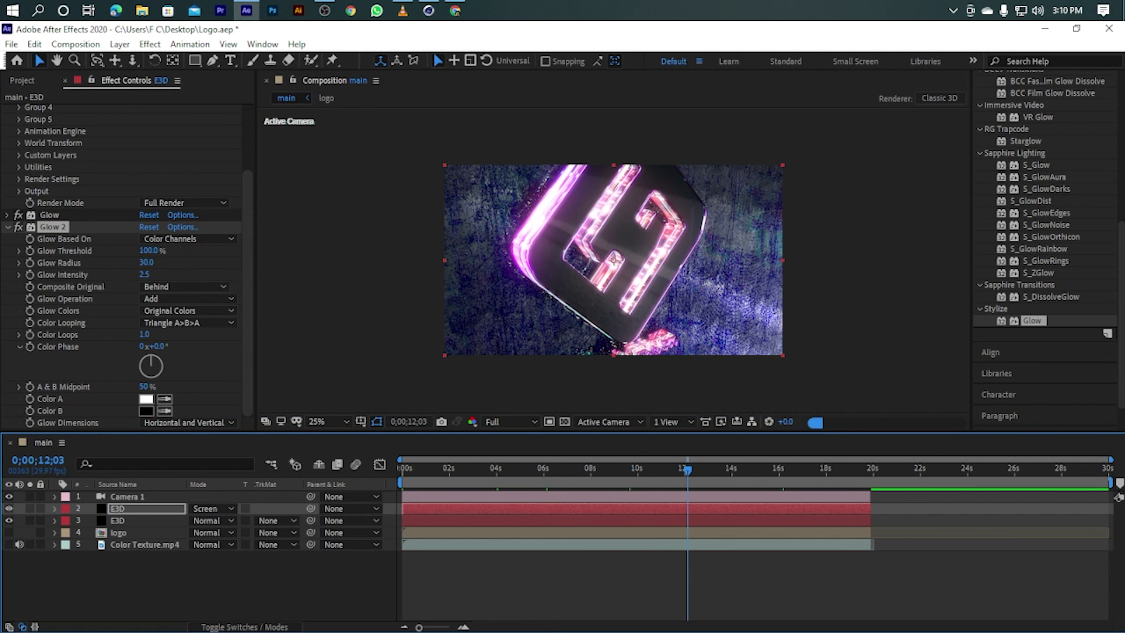
{"action": "left_click", "coordinate": [778, 471]}
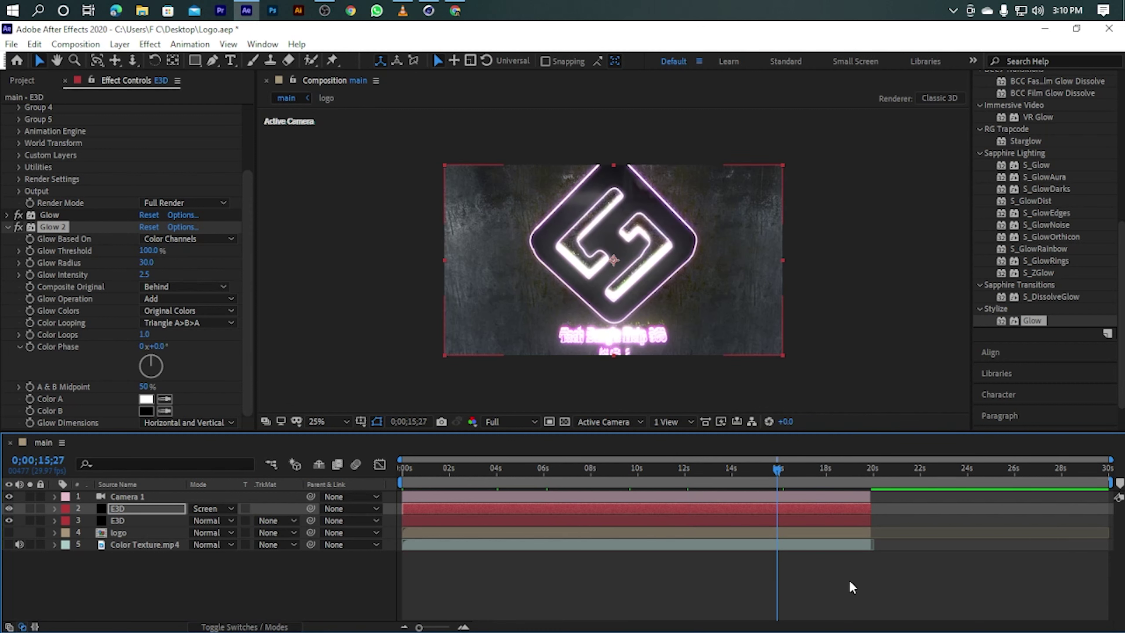
{"action": "left_click", "coordinate": [830, 470]}
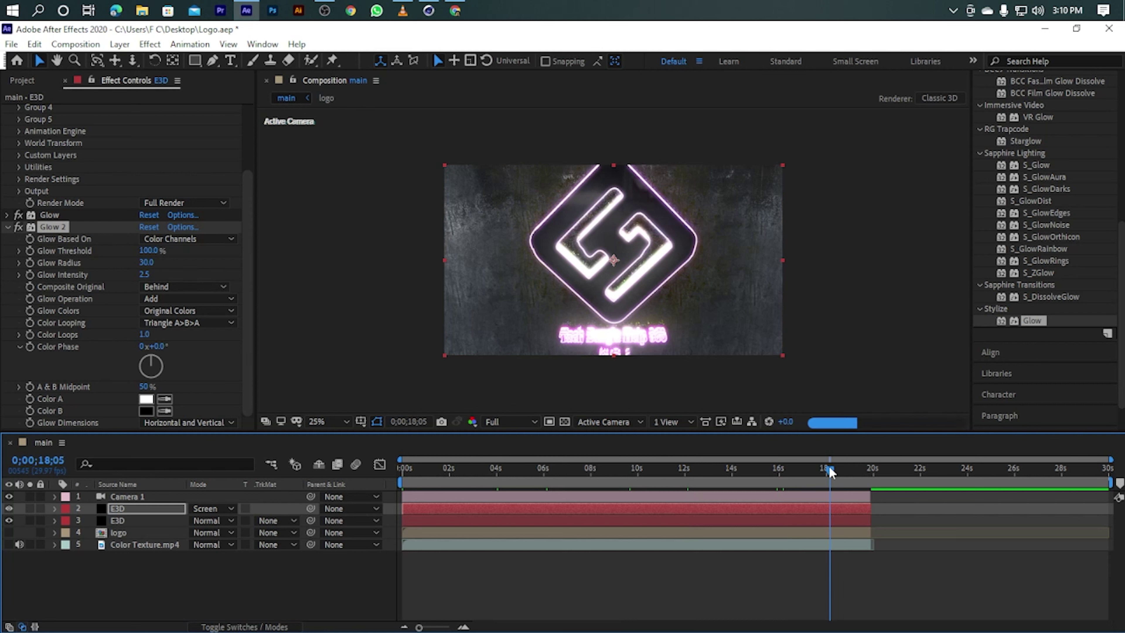
{"action": "left_click", "coordinate": [858, 470]}
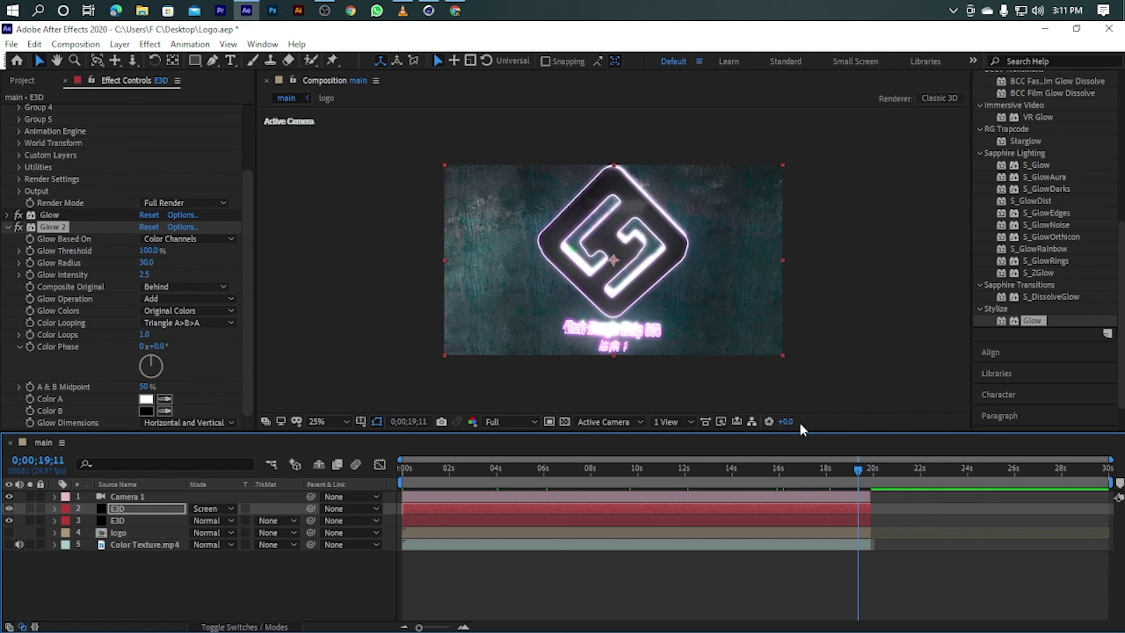
{"action": "left_click", "coordinate": [862, 471]}
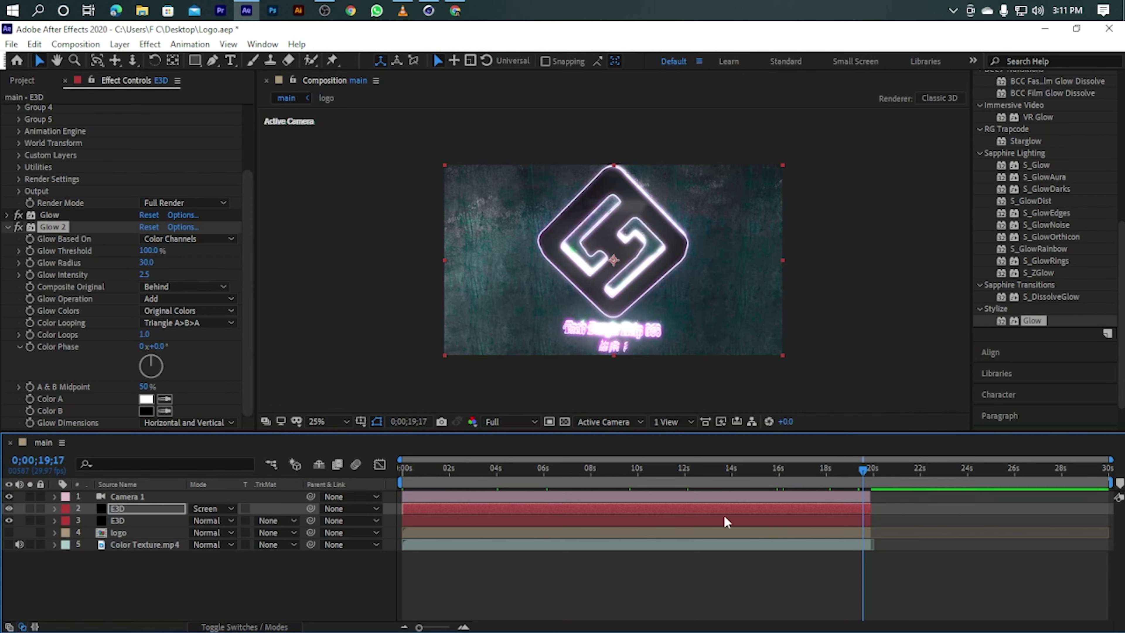